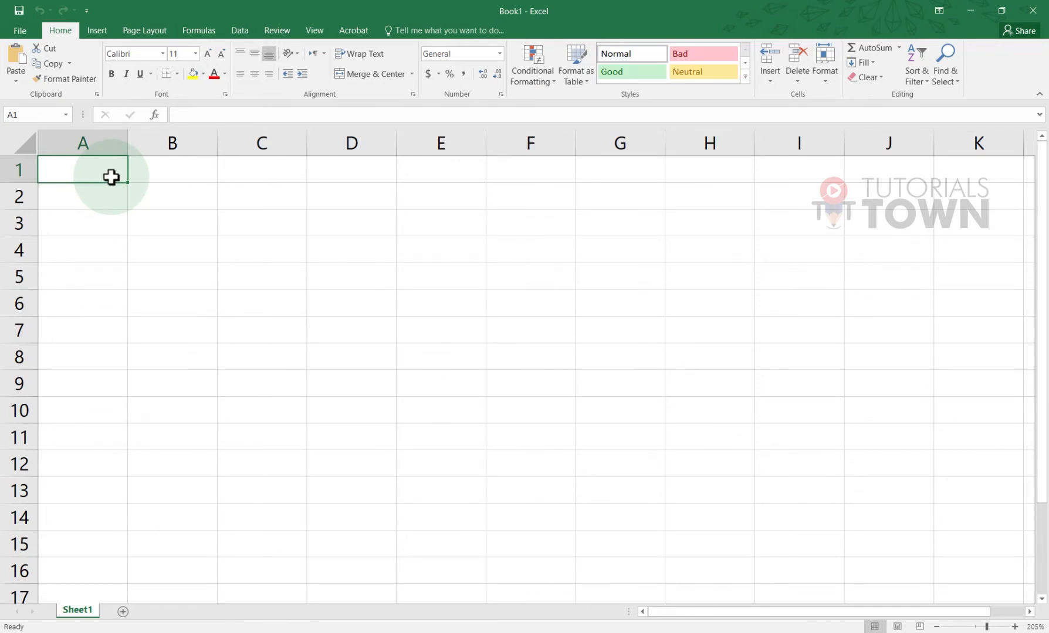
Enter Fruits Name in A1 and widen column A to fit it
{"action": "type", "text": "Frui"}
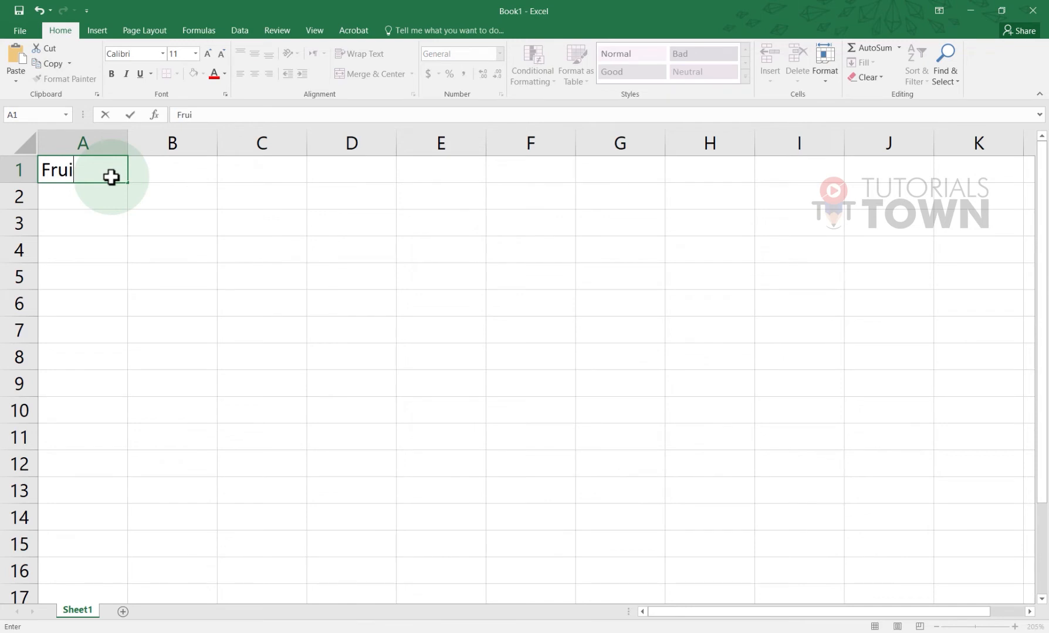
{"action": "type", "text": "ts Name"}
{"action": "key", "text": "Tab"}
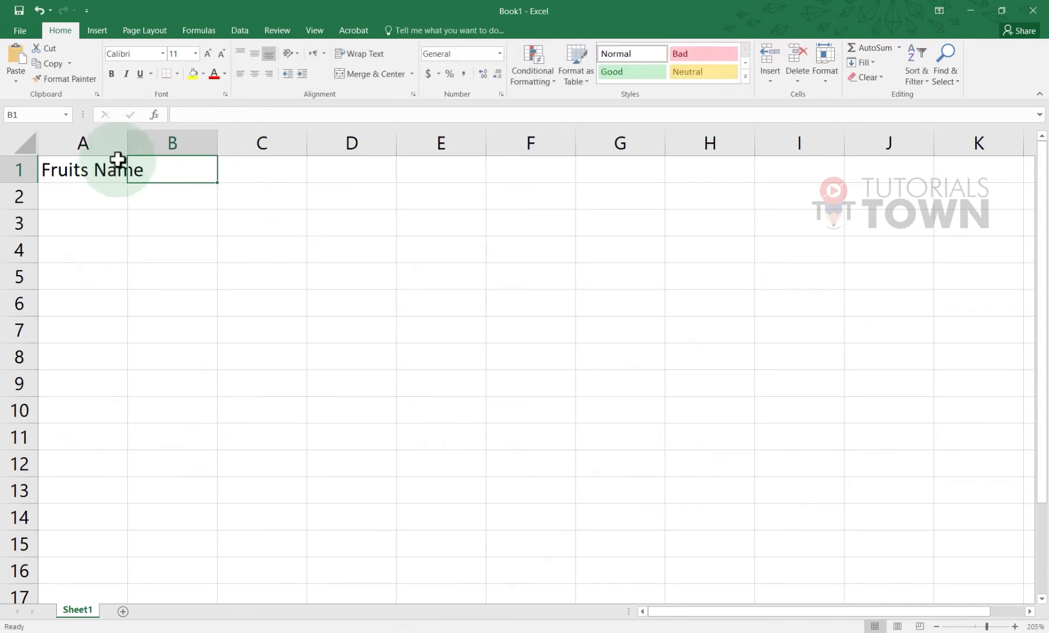
{"action": "left_click_drag", "start_coordinate": [135, 138], "coordinate": [180, 133]}
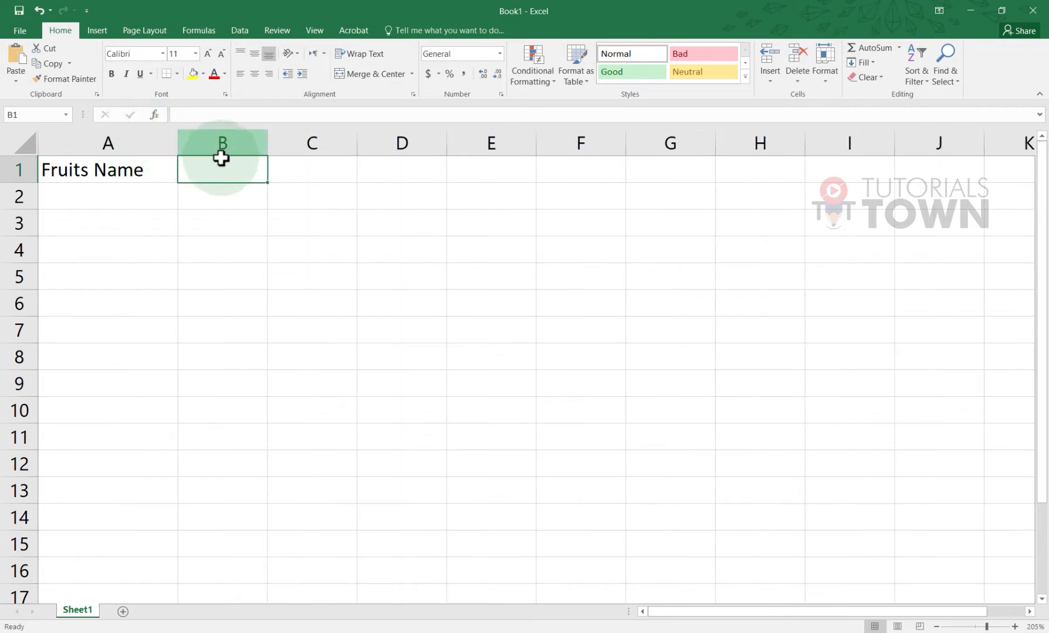
Add the headers Qty in B1 and Rate/kg in C1
{"action": "type", "text": "Qty"}
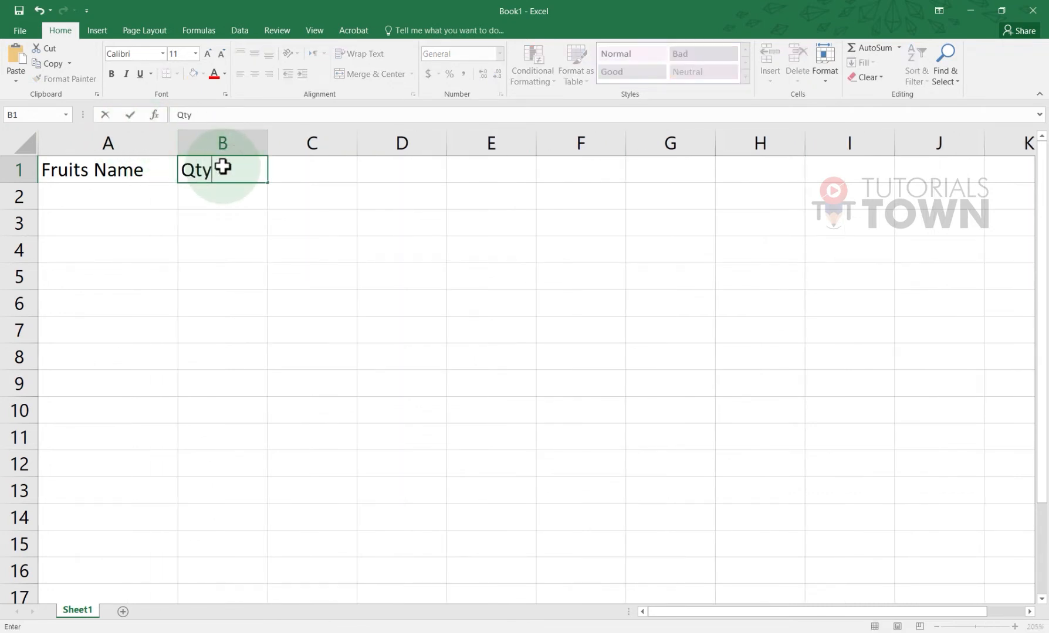
{"action": "key", "text": "Return"}
{"action": "left_click", "coordinate": [223, 167]}
{"action": "left_click", "coordinate": [314, 171]}
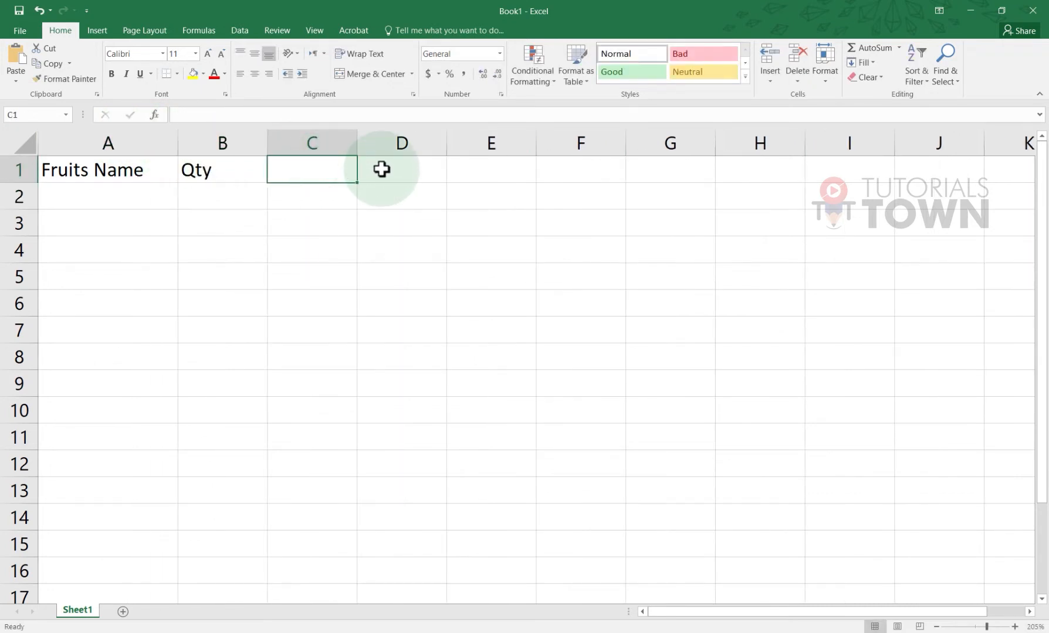
{"action": "type", "text": "Rate ("}
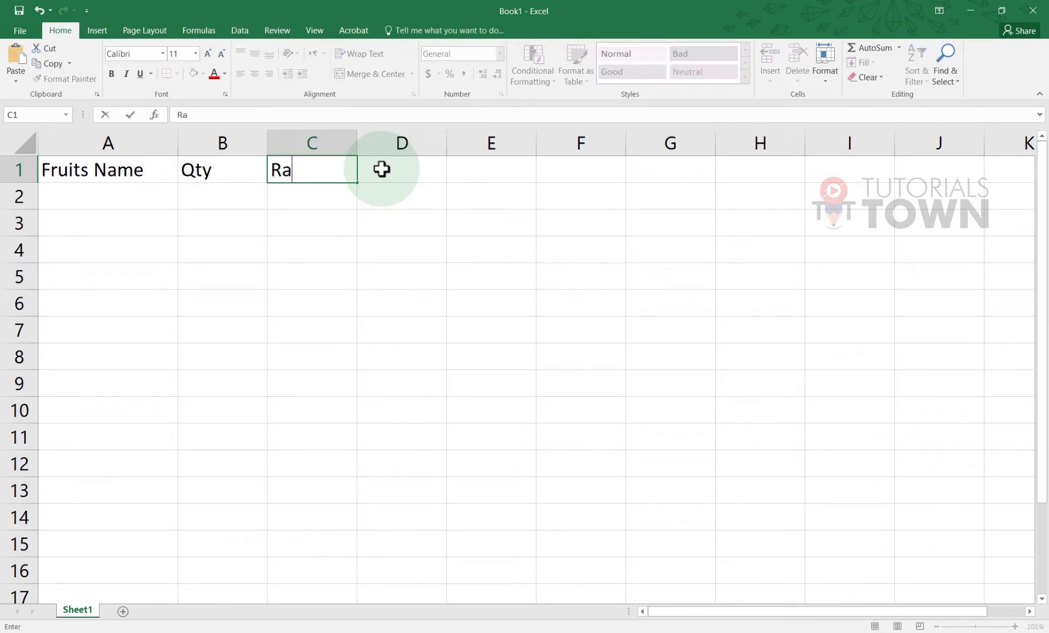
{"action": "key", "text": "BackSpace"}
{"action": "key", "text": "BackSpace"}
{"action": "type", "text": "/kg"}
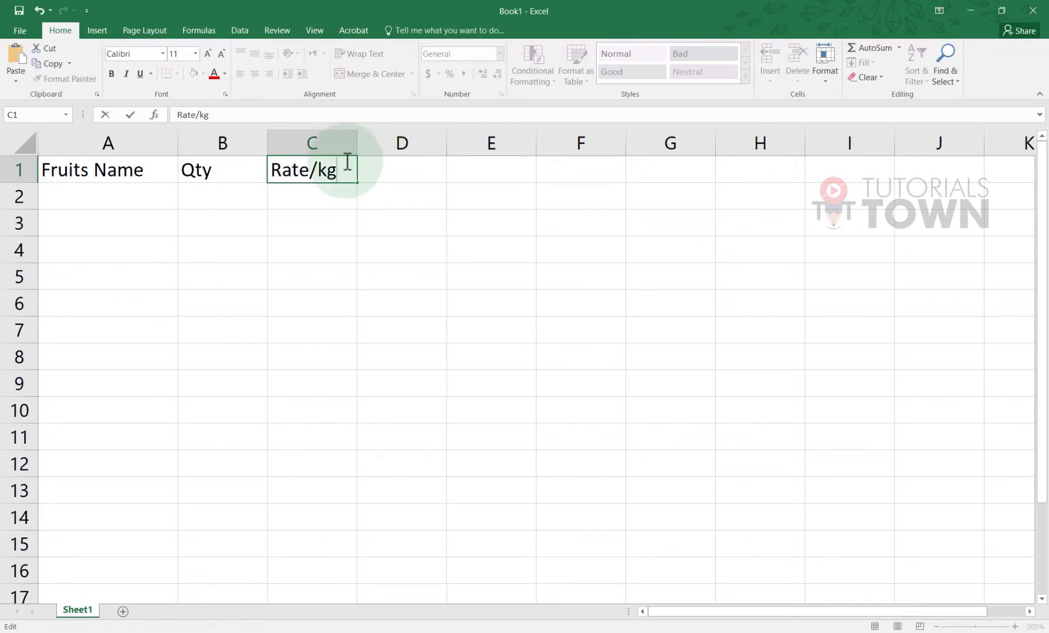
{"action": "left_click", "coordinate": [382, 173]}
{"action": "left_click", "coordinate": [106, 199]}
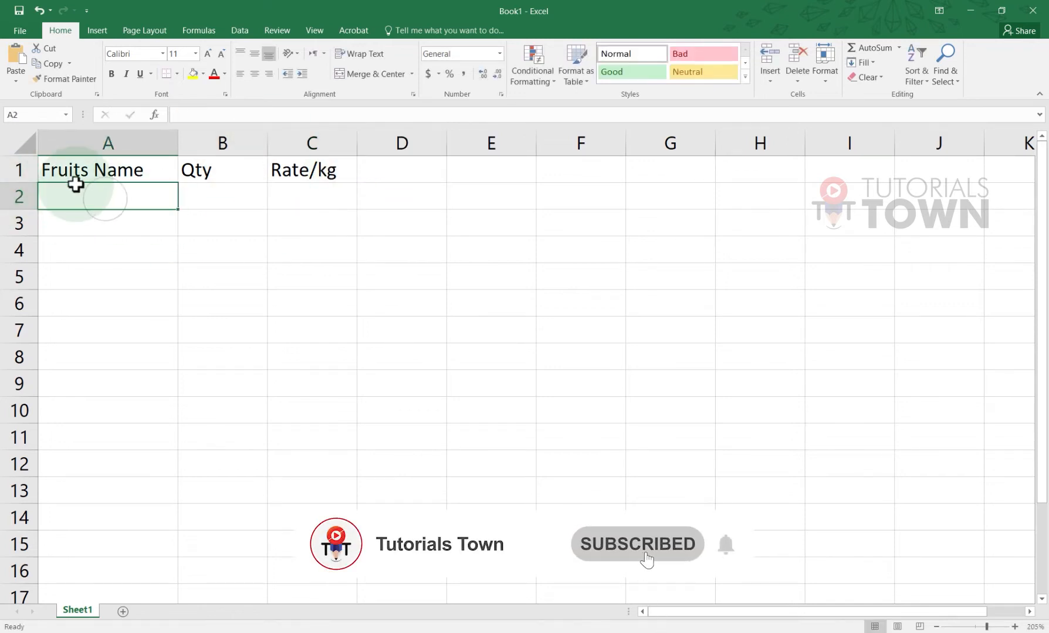
Enter Apple in A2 and make the three header cells bold
{"action": "type", "text": "Apple"}
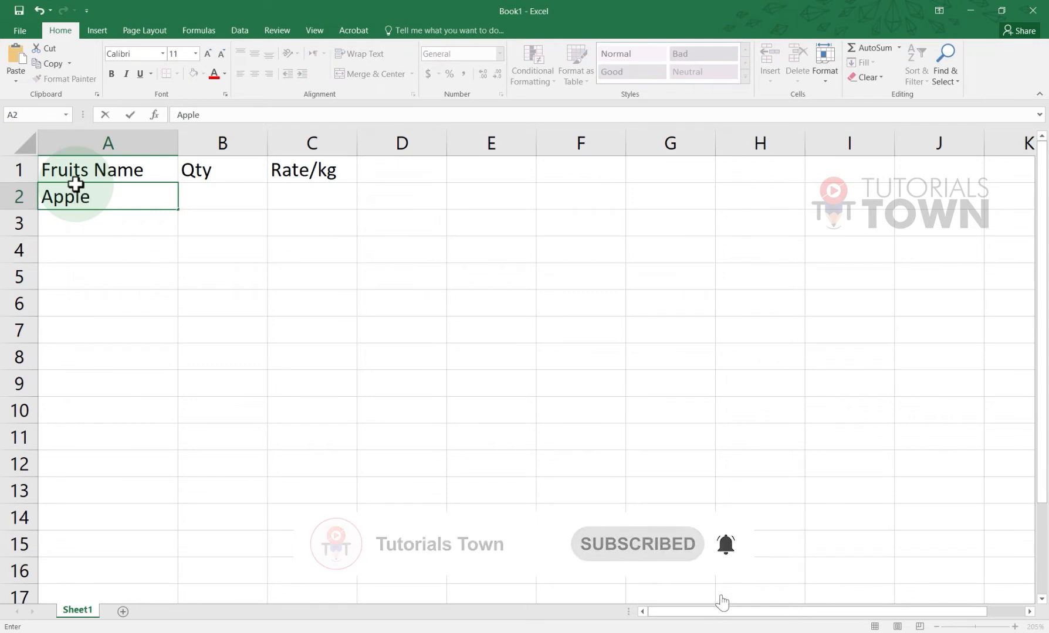
{"action": "key", "text": "Return"}
{"action": "left_click_drag", "start_coordinate": [135, 171], "coordinate": [305, 170]}
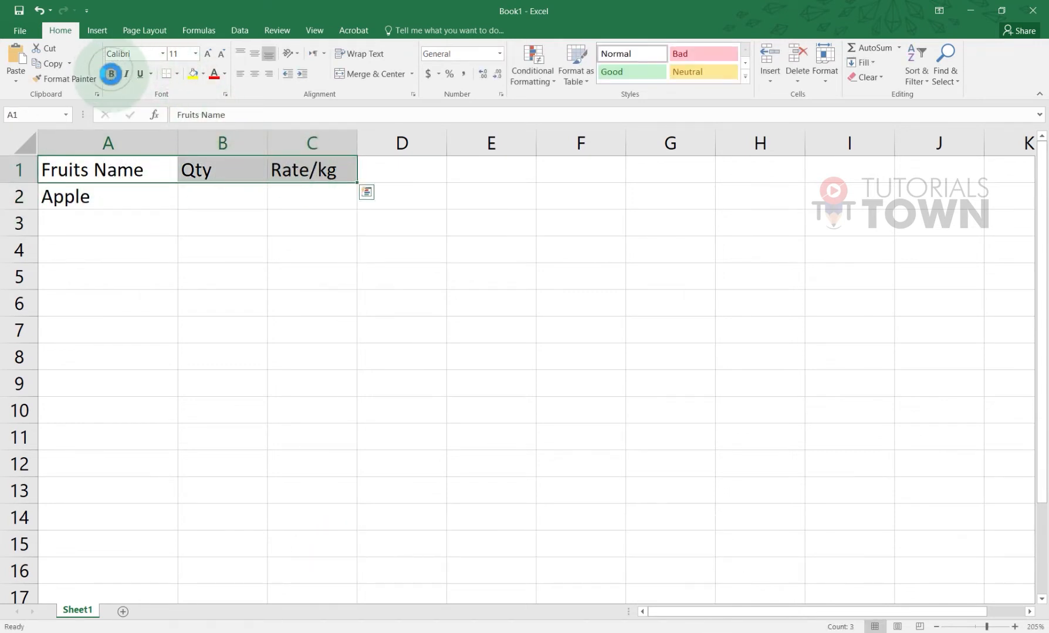
{"action": "left_click", "coordinate": [112, 74]}
List Mango, Strewberry, Pears and Plums below Apple in column A
{"action": "left_click", "coordinate": [108, 210]}
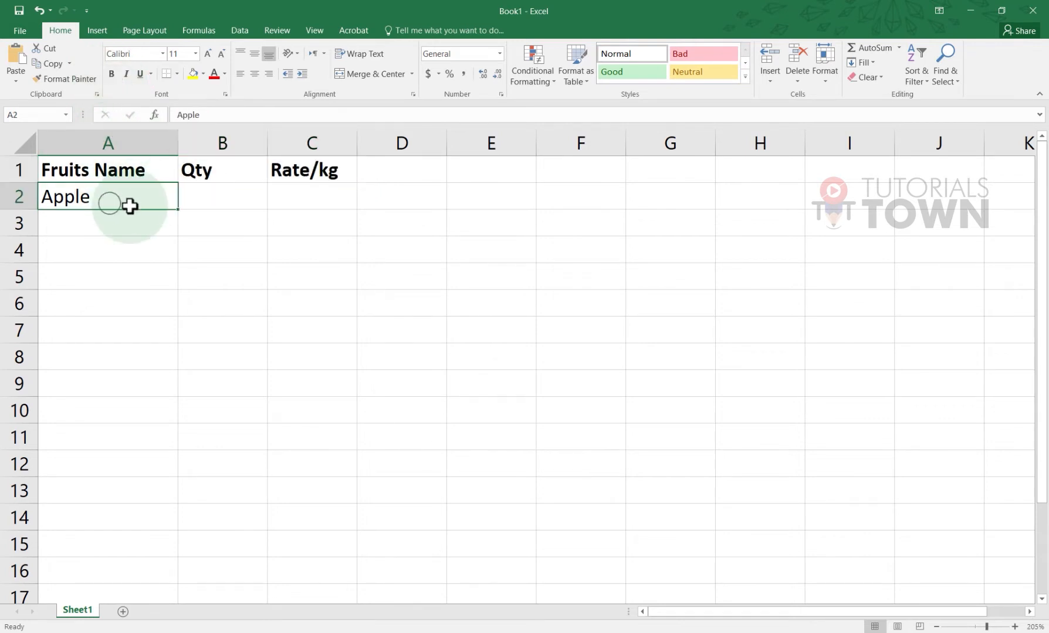
{"action": "key", "text": "Return"}
{"action": "type", "text": "Mango"}
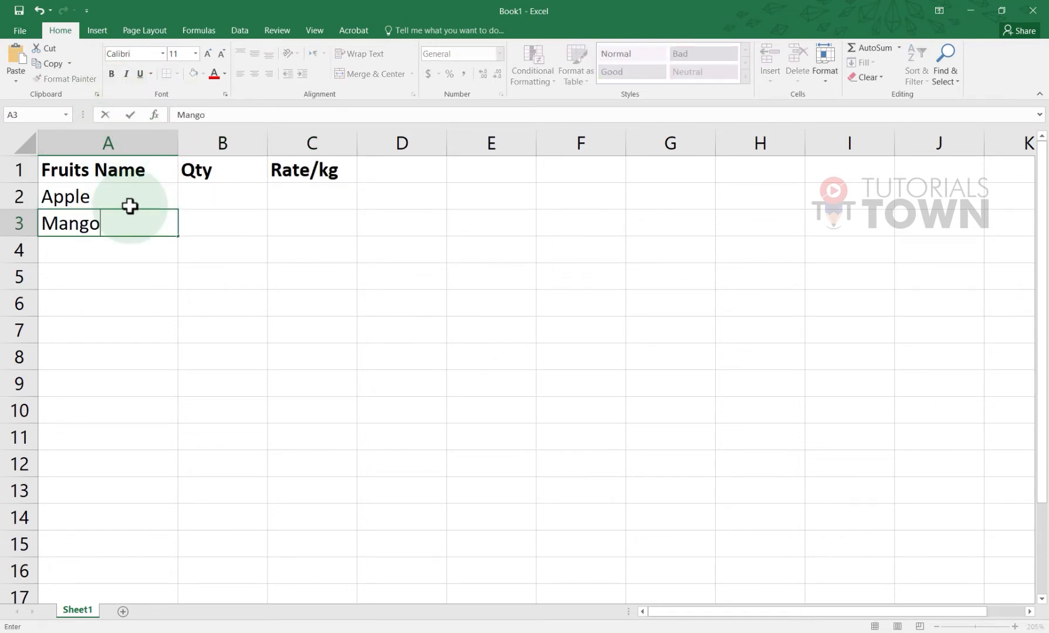
{"action": "key", "text": "Return"}
{"action": "type", "text": "Strewberry"}
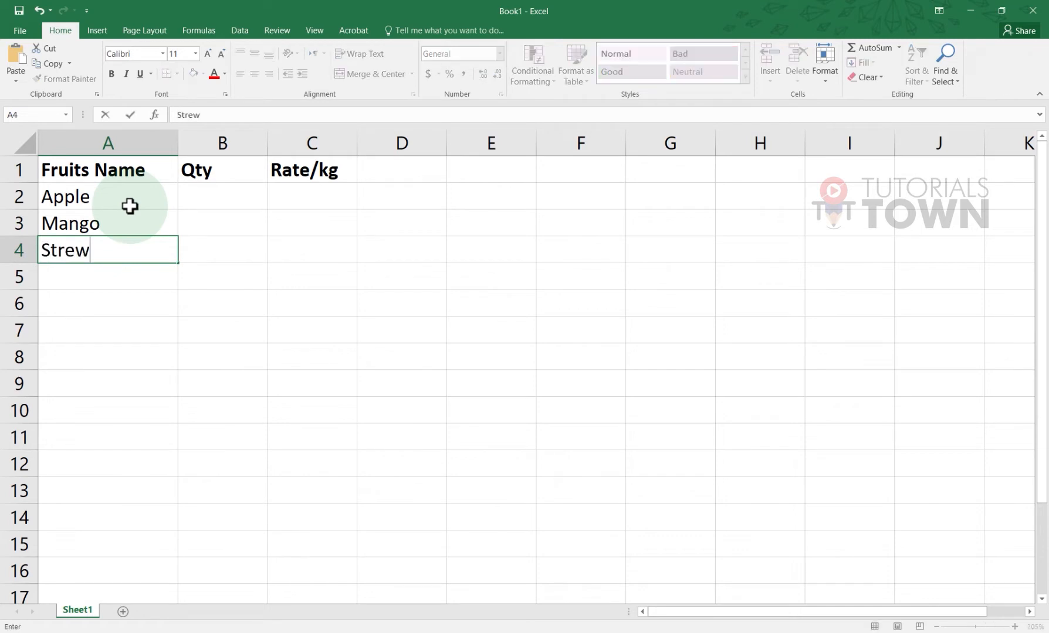
{"action": "key", "text": "Return"}
{"action": "type", "text": "Pears"}
{"action": "key", "text": "Return"}
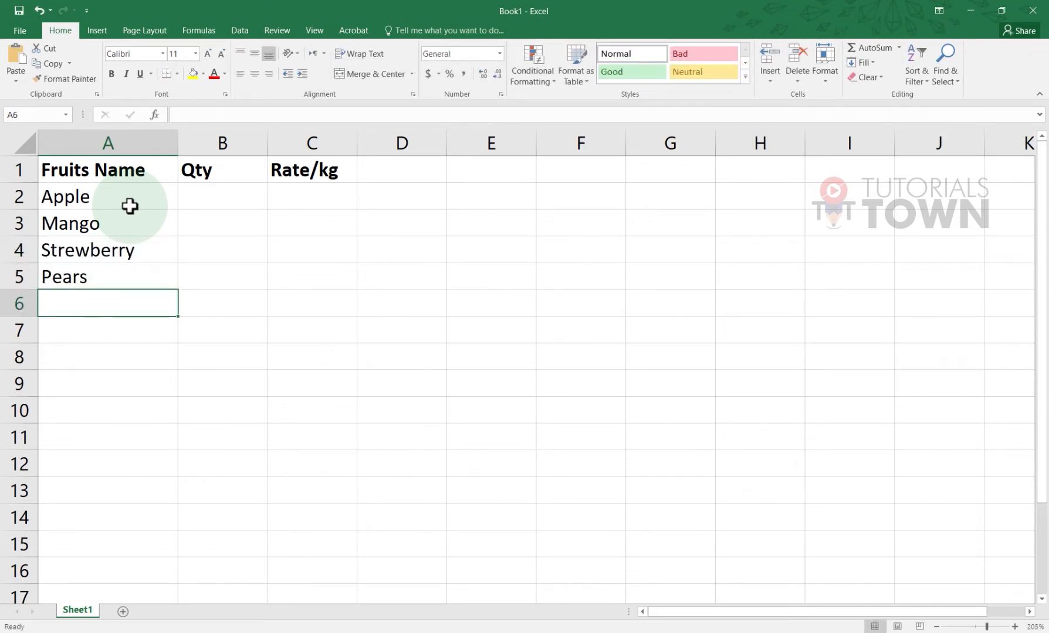
{"action": "type", "text": "plums"}
{"action": "key", "text": "Return"}
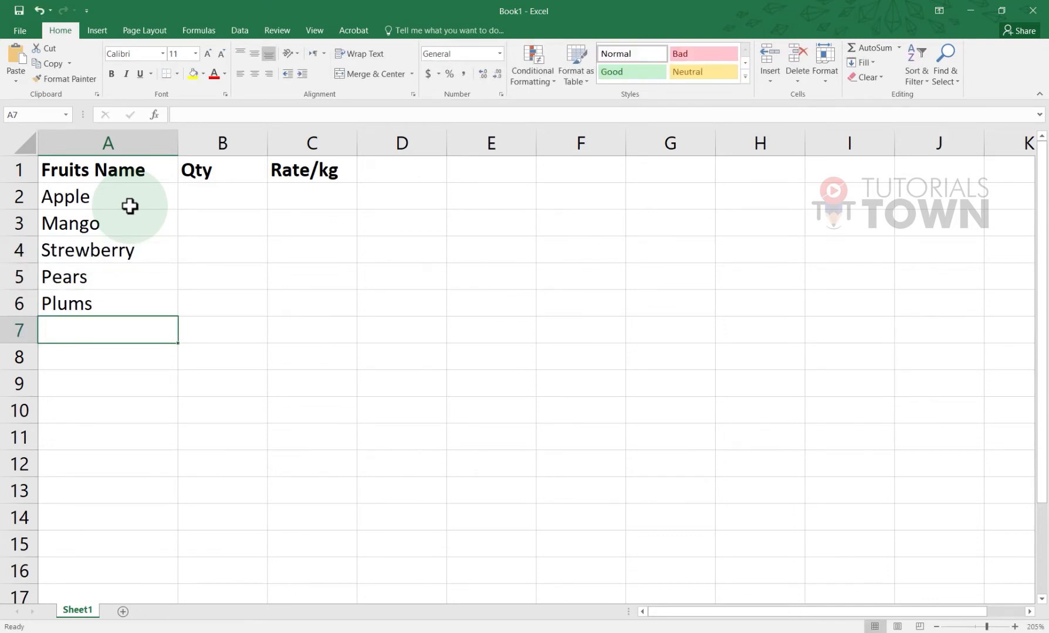
{"action": "left_click", "coordinate": [191, 195]}
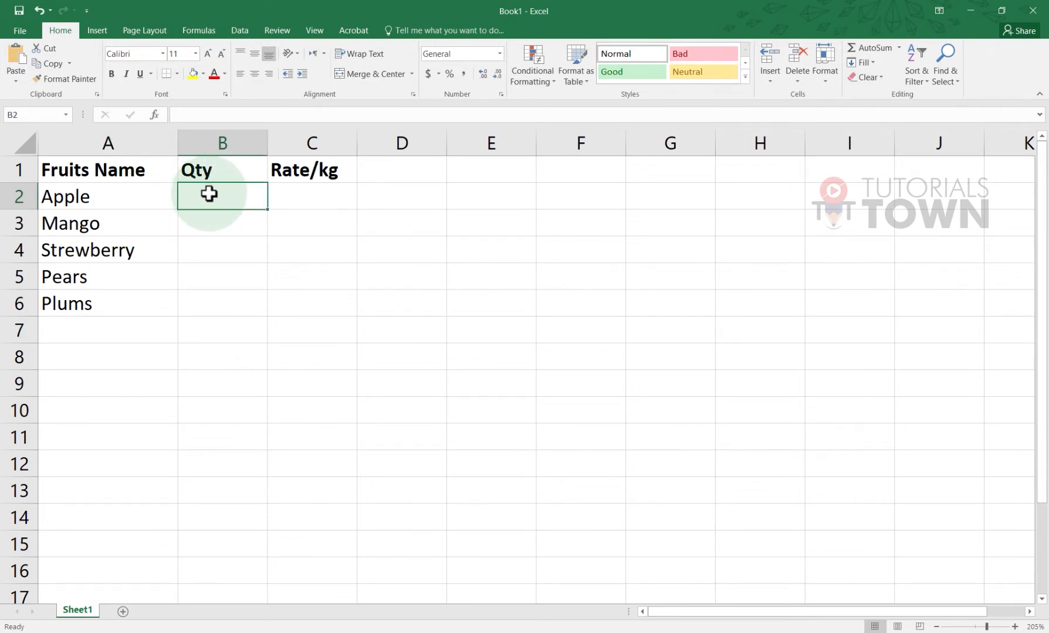
Enter Apple's quantity of 85 and rename the B1 header to Qty(kg)
{"action": "type", "text": "85"}
{"action": "key", "text": "Return"}
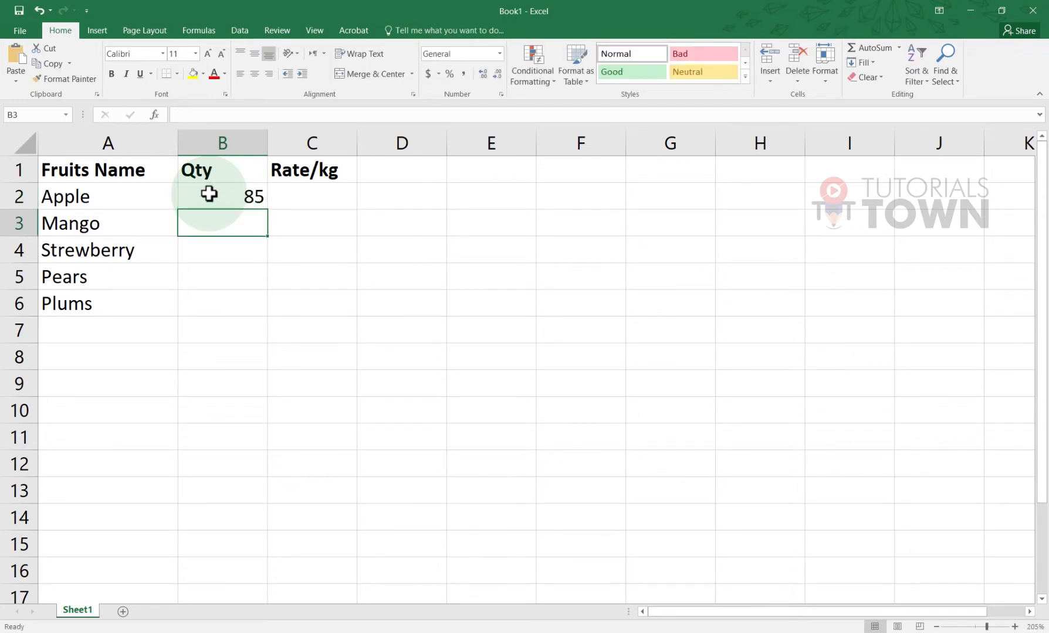
{"action": "left_click", "coordinate": [209, 194]}
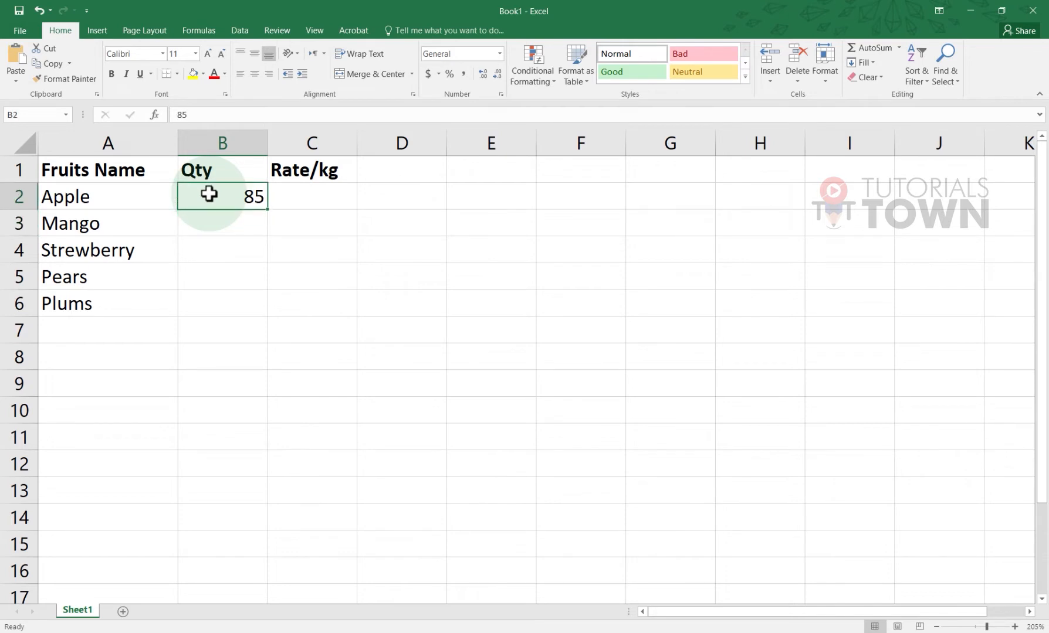
{"action": "double_click", "coordinate": [230, 174]}
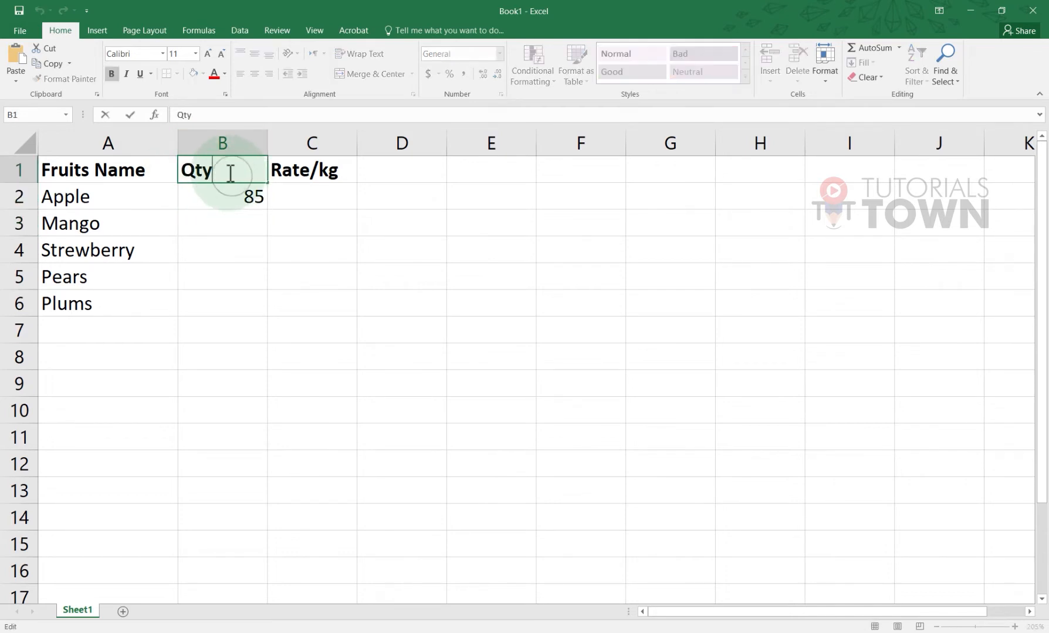
{"action": "type", "text": "()"}
{"action": "key", "text": "Left"}
{"action": "type", "text": "k"}
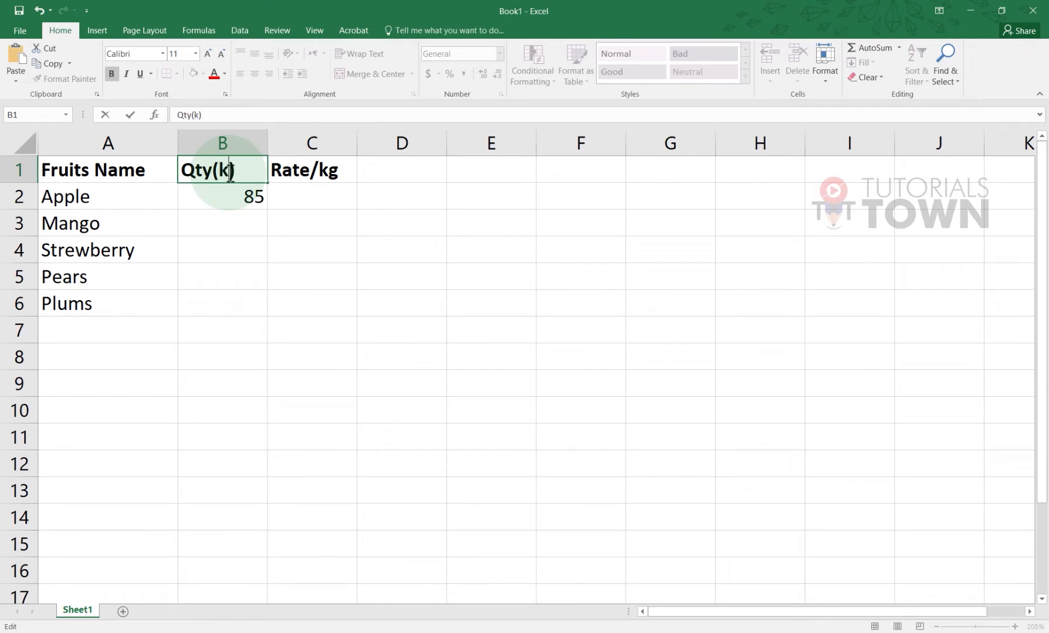
{"action": "type", "text": "g"}
{"action": "key", "text": "Return"}
{"action": "key", "text": "Return"}
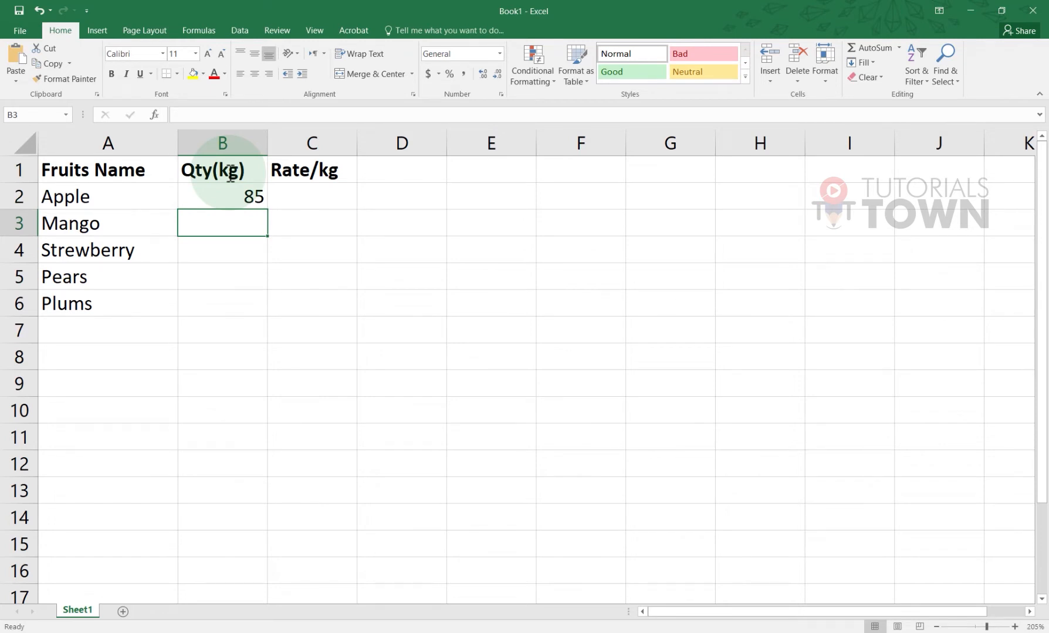
Enter quantities 100, 50, 62 and 20 for Mango, Strewberry, Pears and Plums
{"action": "type", "text": "100"}
{"action": "key", "text": "Return"}
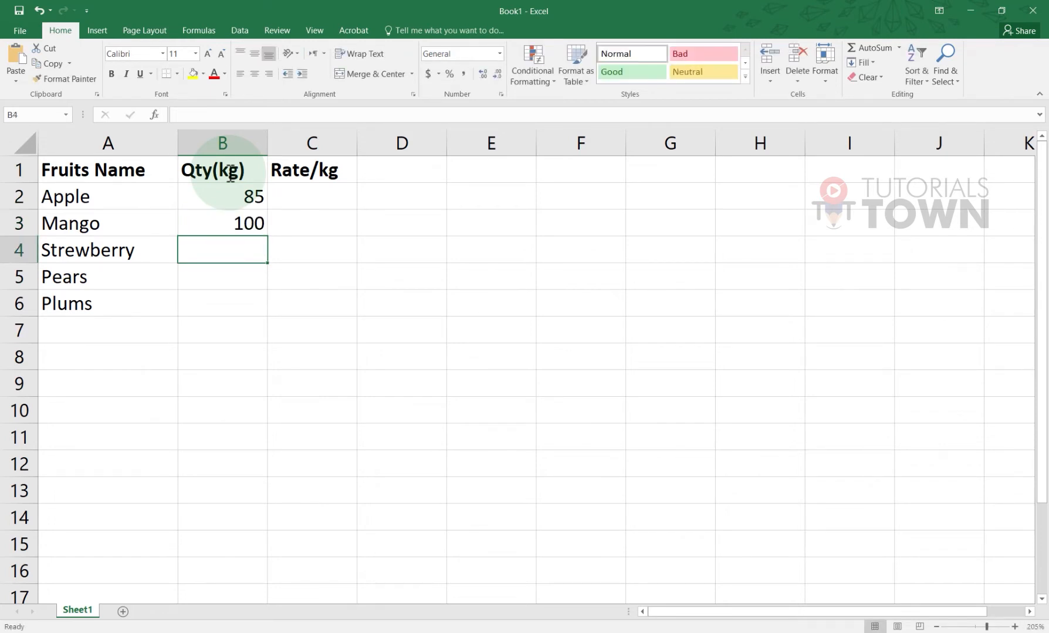
{"action": "type", "text": "50"}
{"action": "key", "text": "Return"}
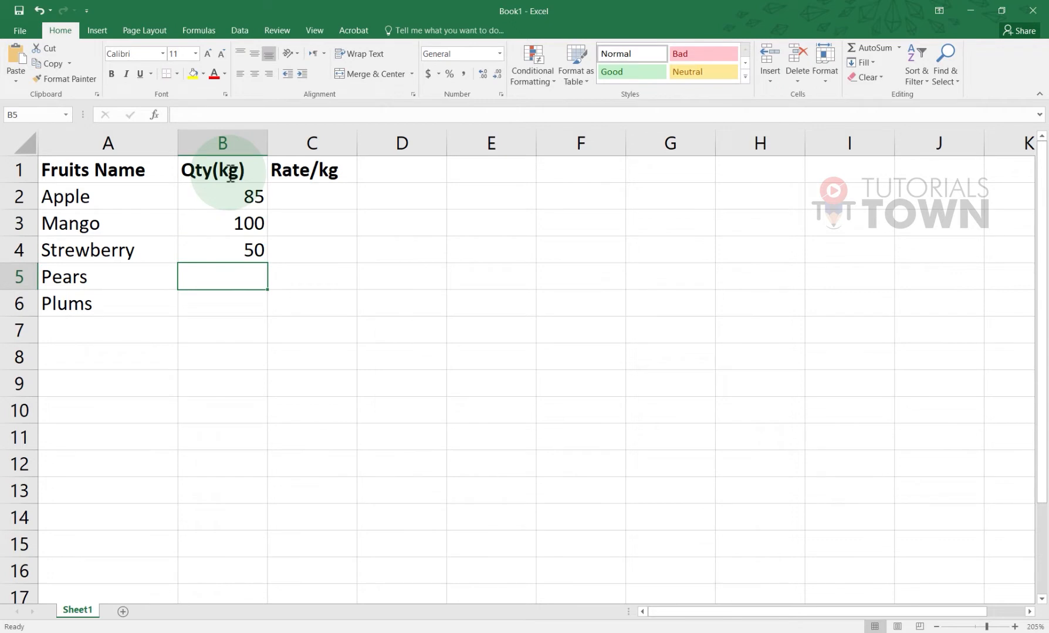
{"action": "type", "text": "62"}
{"action": "key", "text": "Return"}
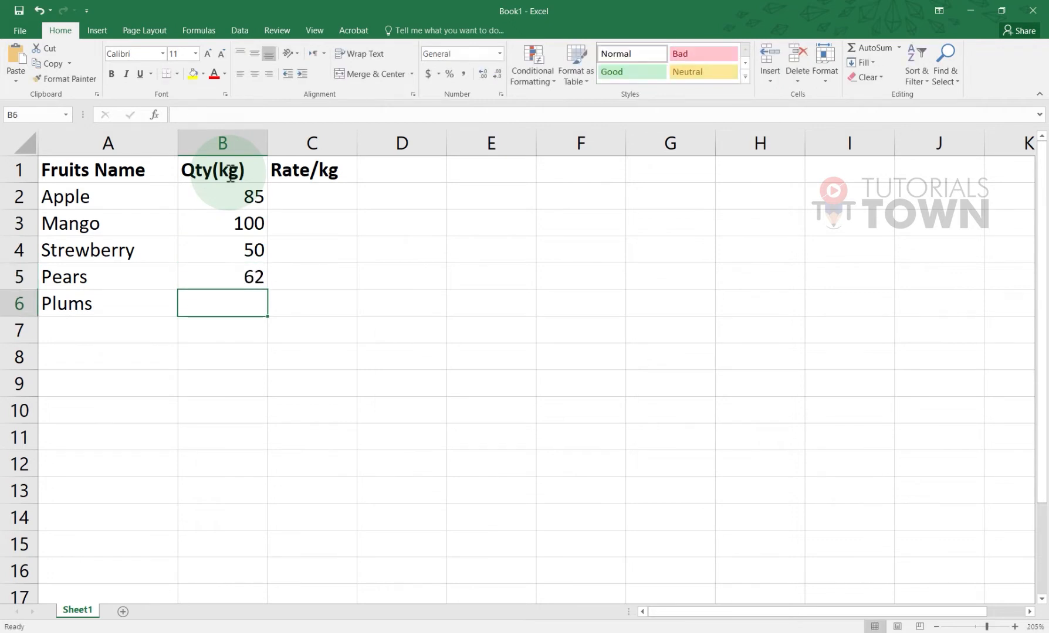
{"action": "type", "text": "20"}
{"action": "key", "text": "Return"}
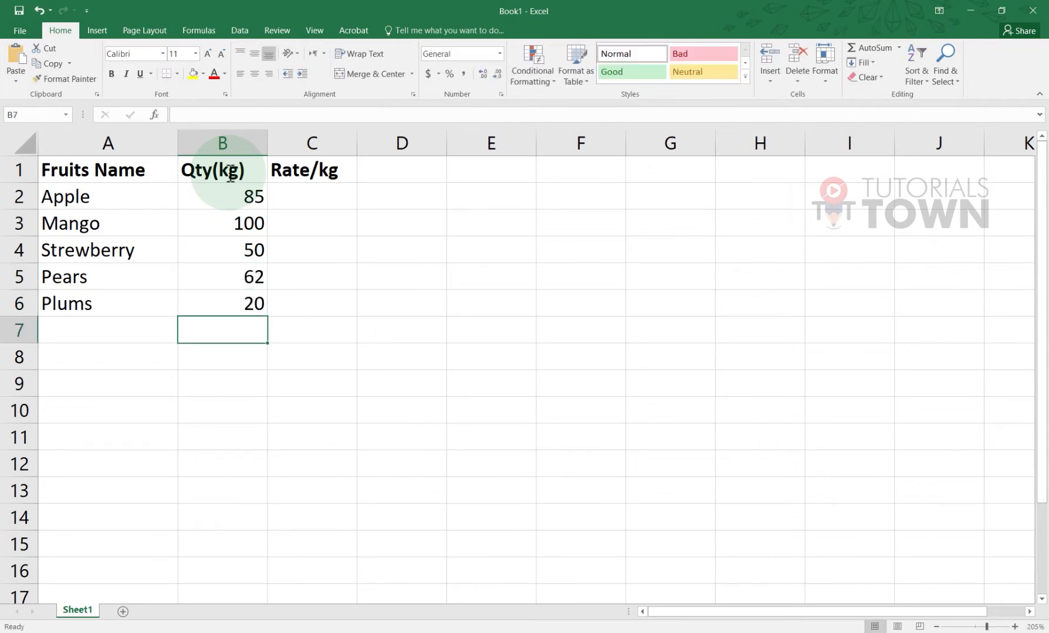
{"action": "left_click", "coordinate": [314, 200]}
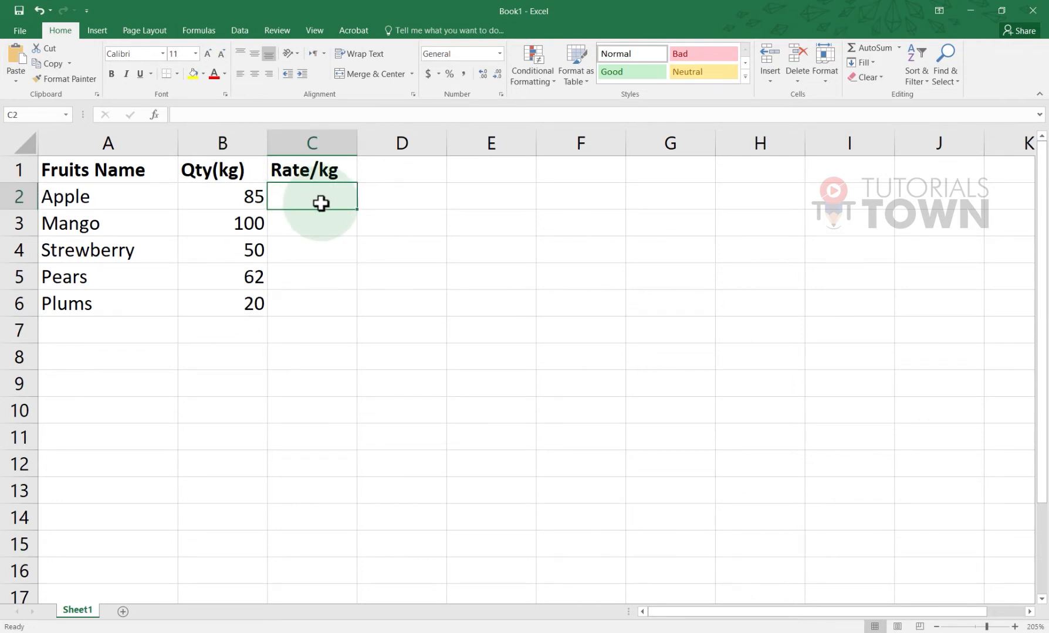
Enter rates of 150 for Apple and 250 for Mango in column C
{"action": "type", "text": "150"}
{"action": "key", "text": "Return"}
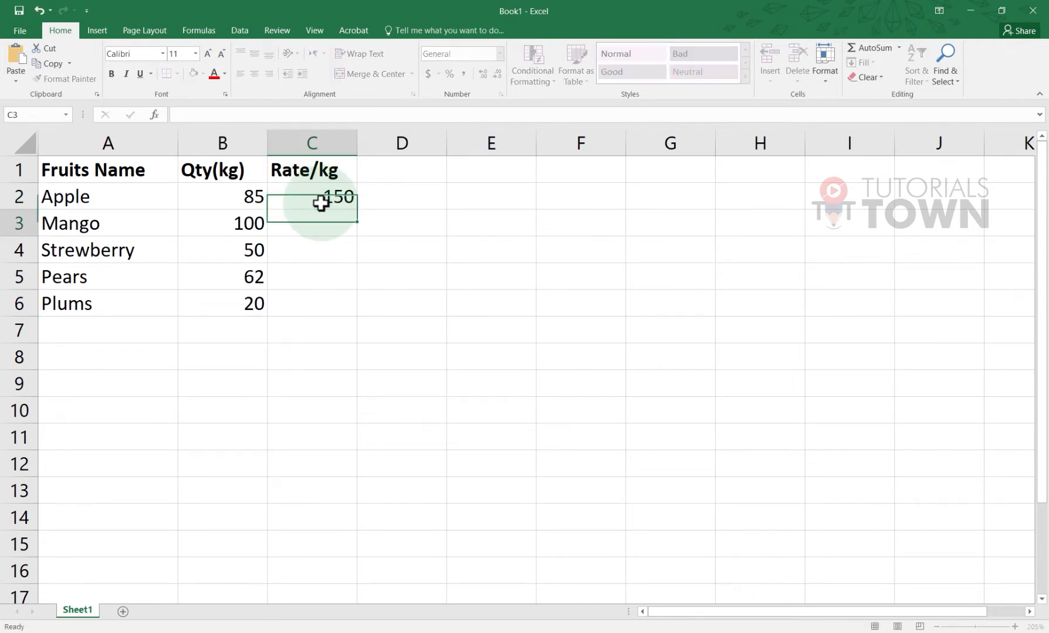
{"action": "type", "text": "100"}
{"action": "key", "text": "Return"}
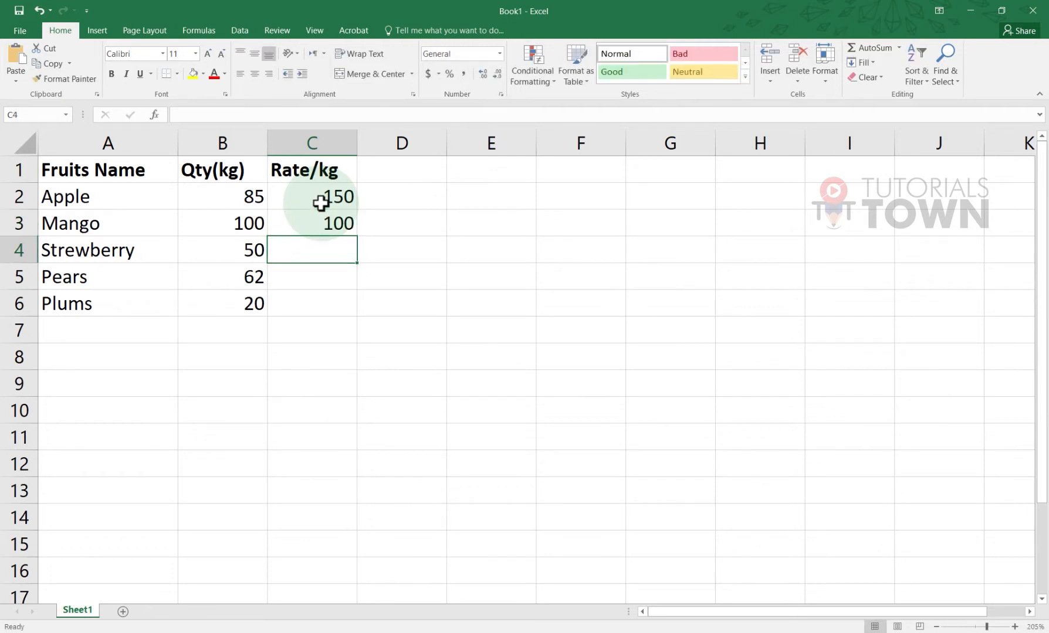
{"action": "key", "text": "Up"}
{"action": "type", "text": "250"}
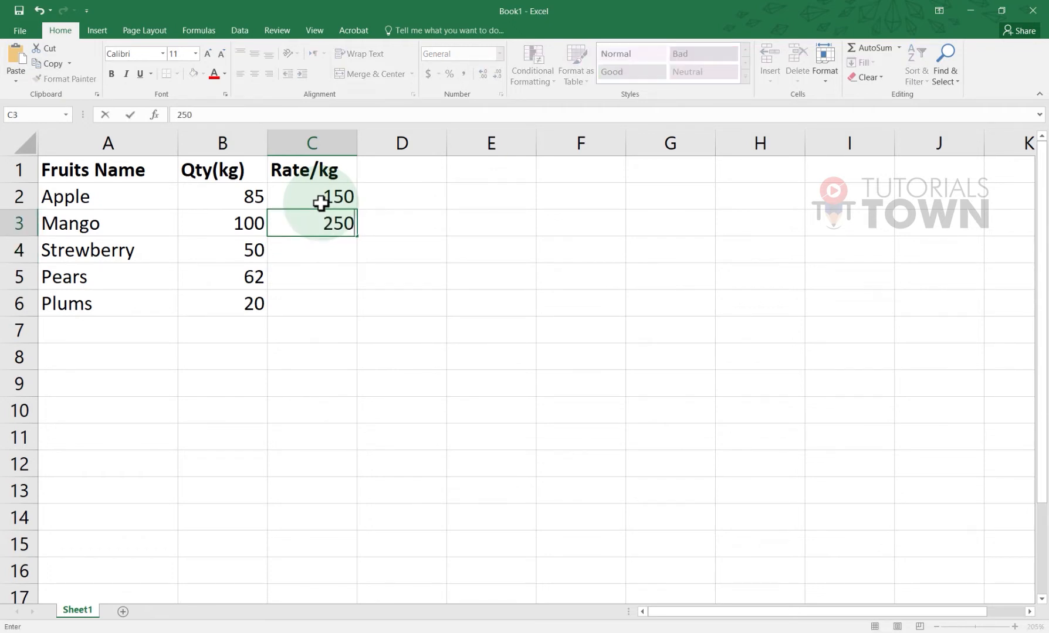
{"action": "key", "text": "Return"}
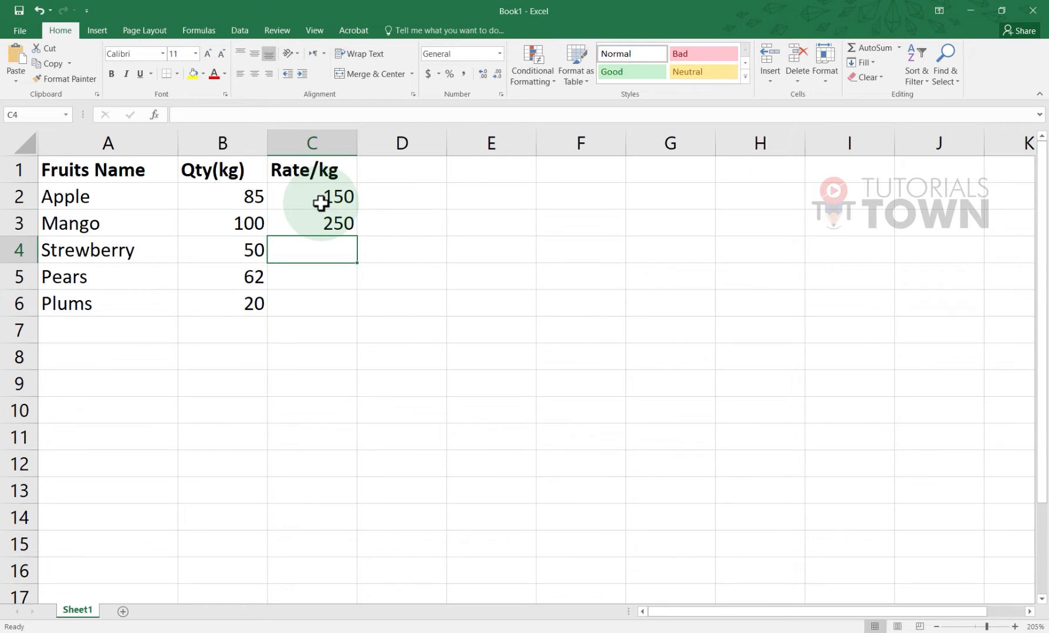
Enter rates 600 for Strewberry, 900 for Pears and 650 for Plums
{"action": "type", "text": "600"}
{"action": "key", "text": "Return"}
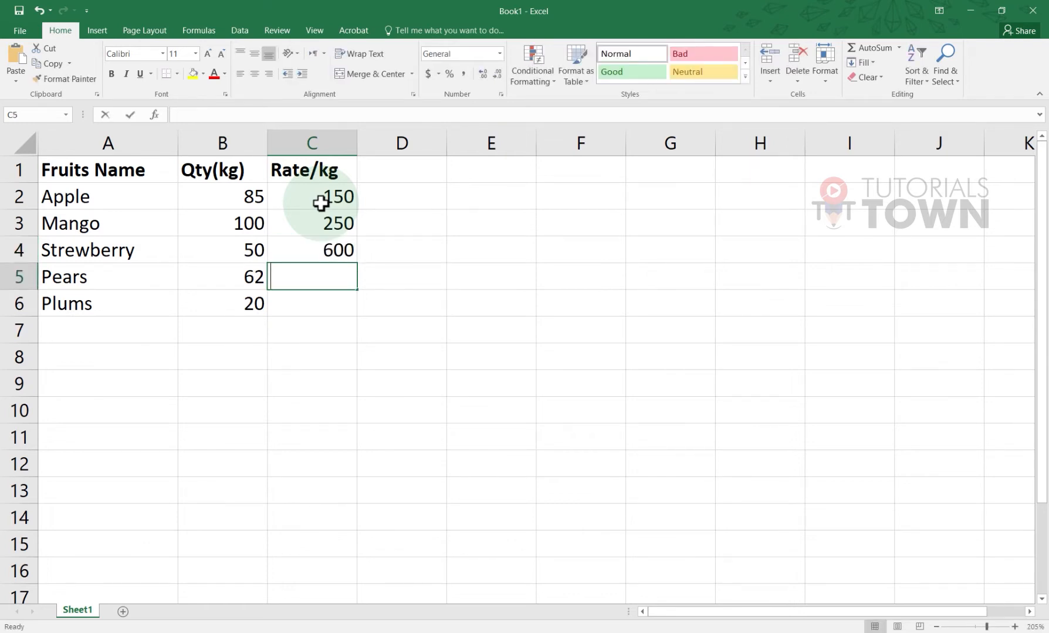
{"action": "type", "text": "900"}
{"action": "key", "text": "Return"}
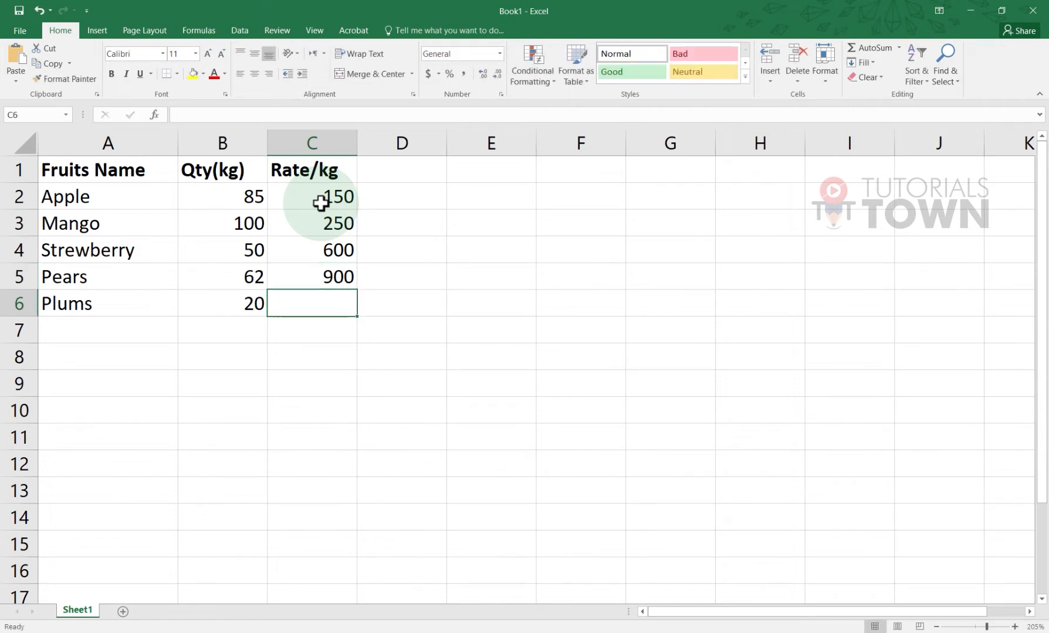
{"action": "type", "text": "600"}
{"action": "key", "text": "Return"}
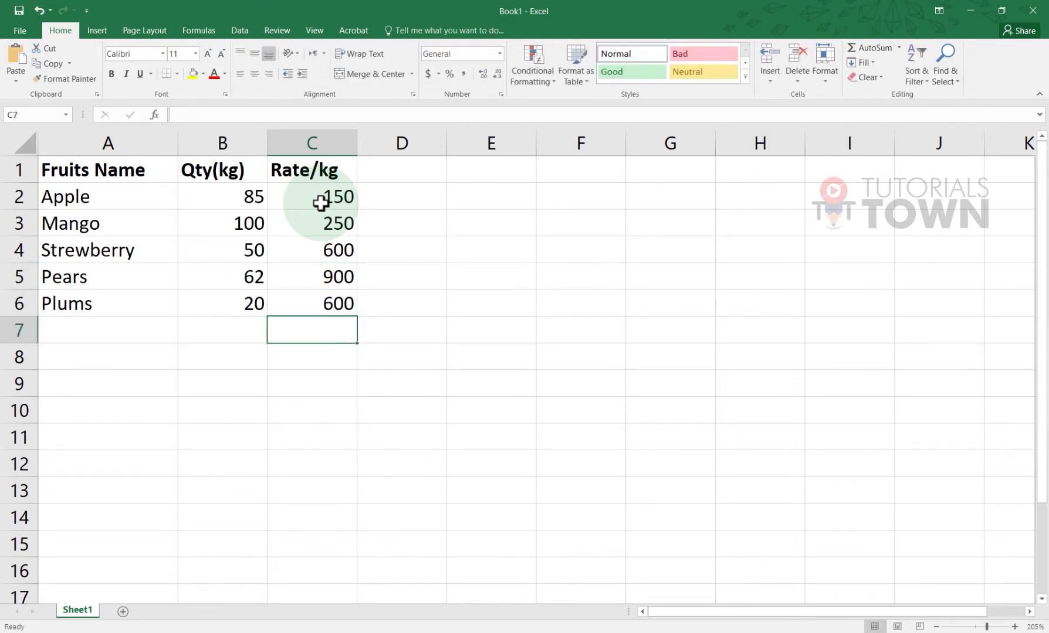
{"action": "key", "text": "Up"}
{"action": "type", "text": "650"}
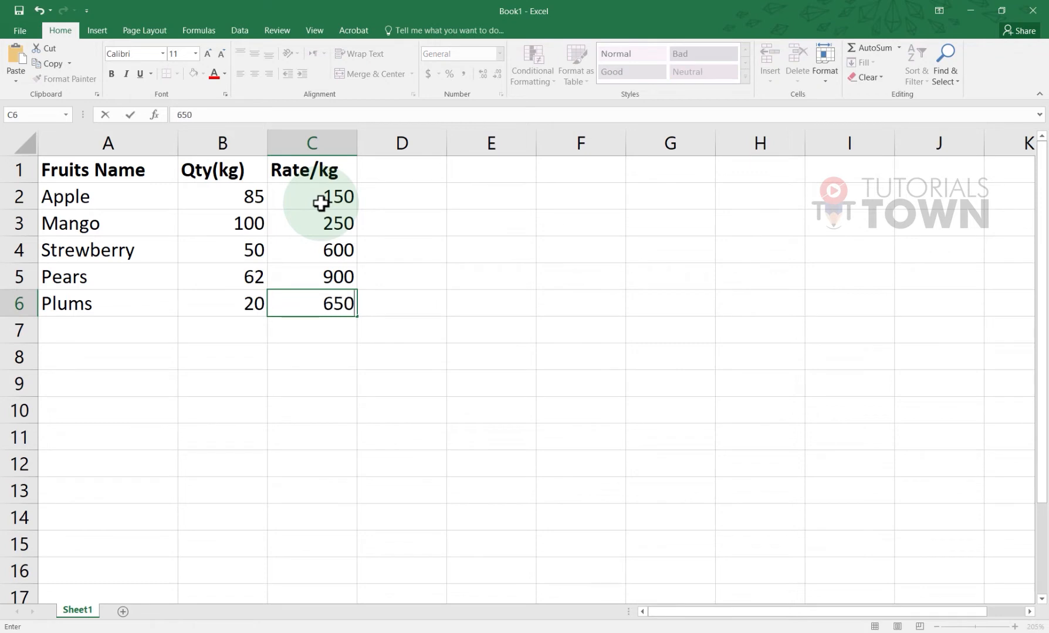
{"action": "key", "text": "Return"}
{"action": "left_click", "coordinate": [386, 265]}
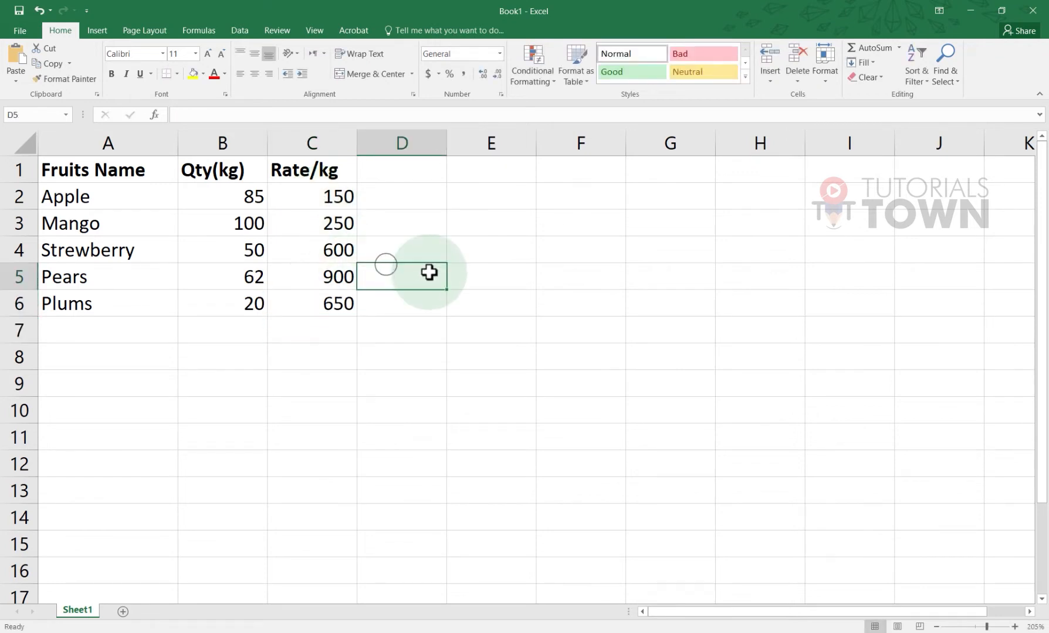
Add the bold heading Total Amount in D1
{"action": "left_click", "coordinate": [397, 176]}
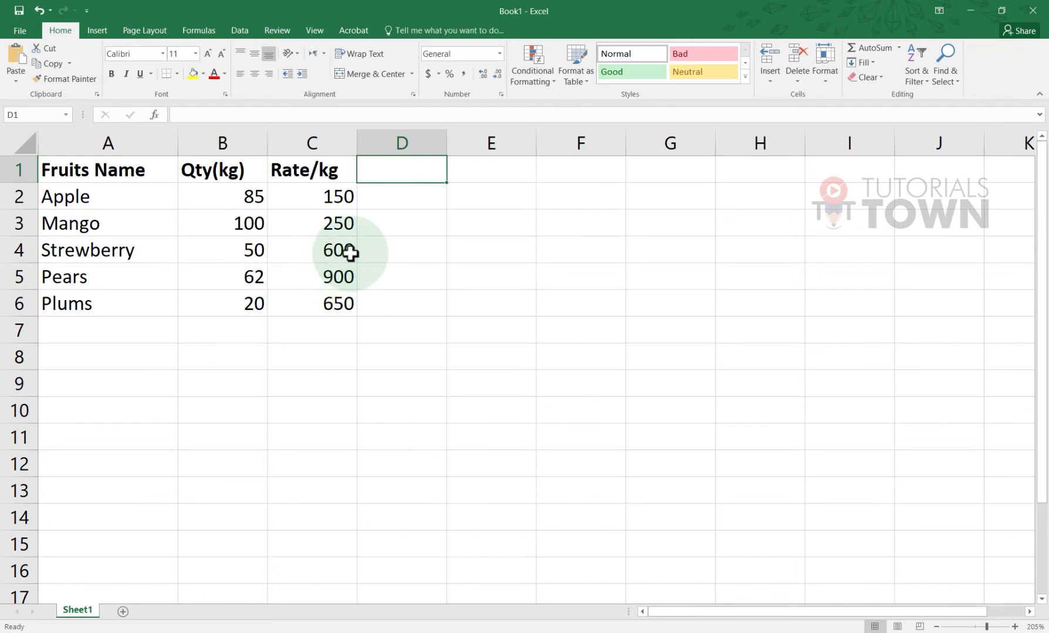
{"action": "type", "text": "Total"}
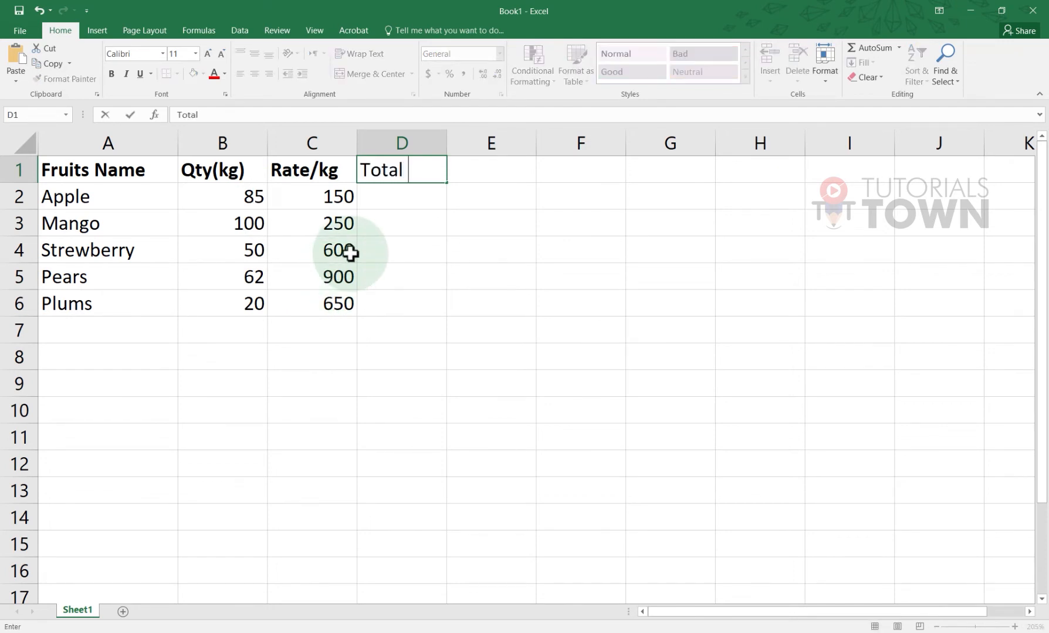
{"action": "key", "text": "BackSpace"}
{"action": "type", "text": "Amount"}
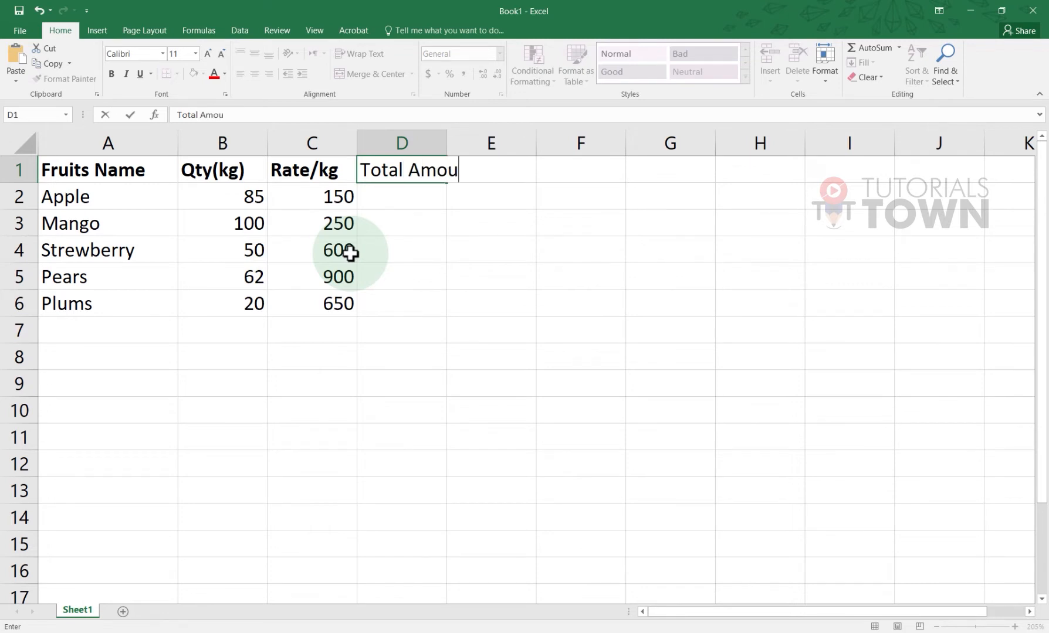
{"action": "key", "text": "ctrl+Return"}
{"action": "key", "text": "ctrl+b"}
{"action": "key", "text": "Return"}
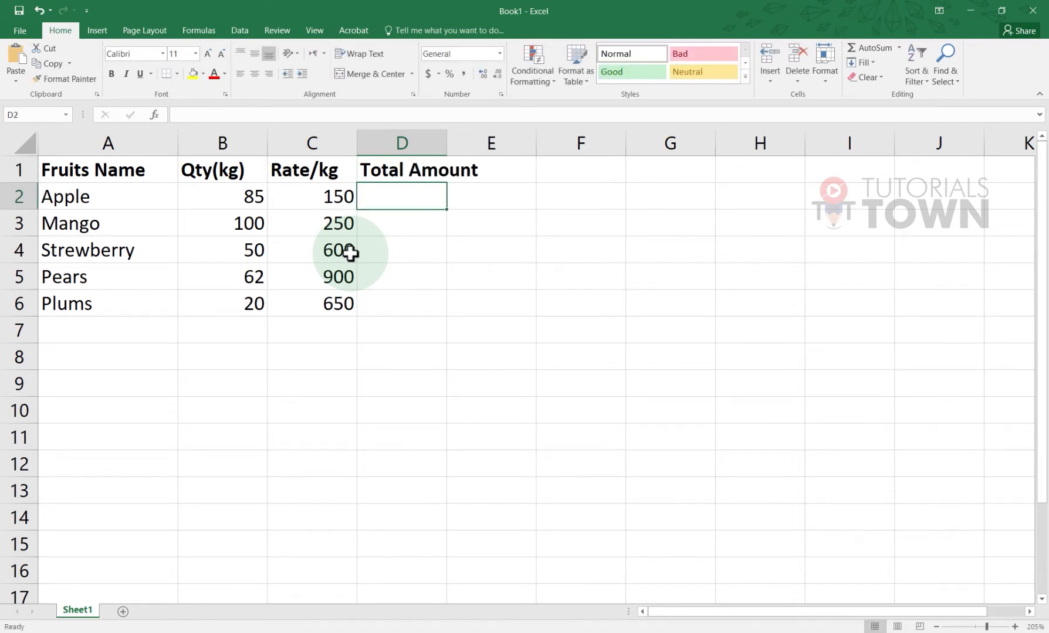
Widen column D to fit the heading, then review Apple's rate 150 and quantity 85
{"action": "left_click", "coordinate": [452, 143]}
{"action": "left_click_drag", "start_coordinate": [446, 142], "coordinate": [488, 143]}
{"action": "left_click", "coordinate": [432, 205]}
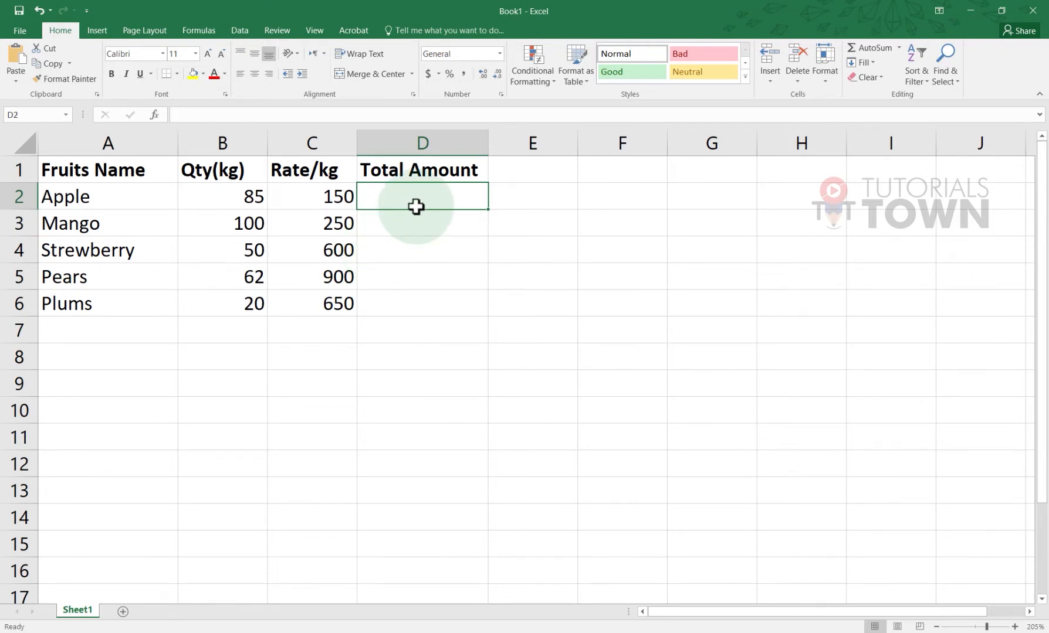
{"action": "left_click", "coordinate": [308, 196]}
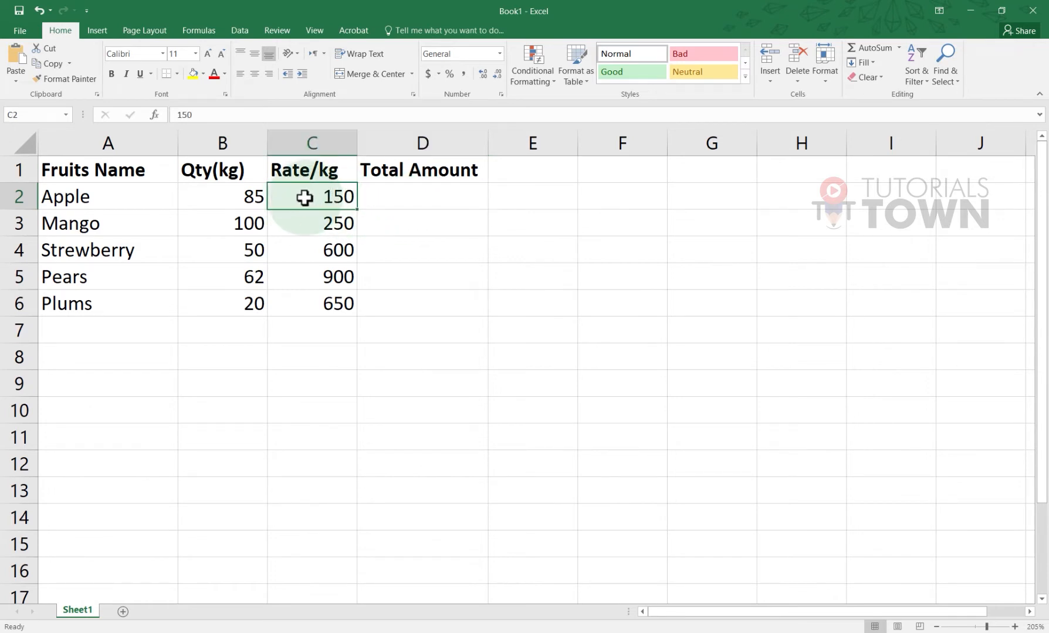
{"action": "left_click", "coordinate": [261, 197]}
{"action": "left_click", "coordinate": [397, 202]}
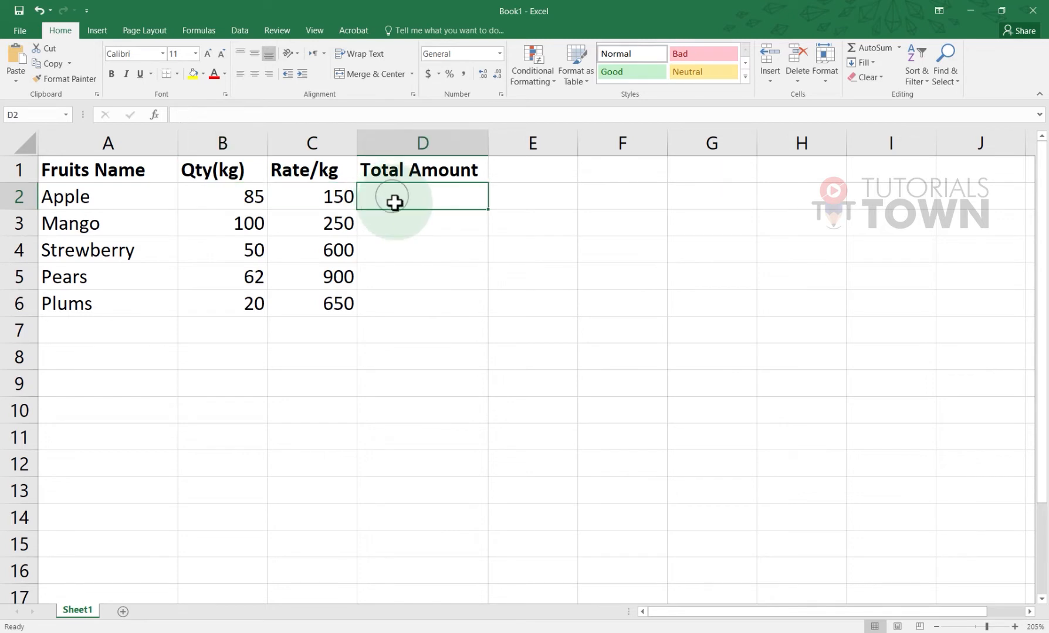
Enter =C2*B2 in D2 so Apple's total amount shows 12750
{"action": "type", "text": "="}
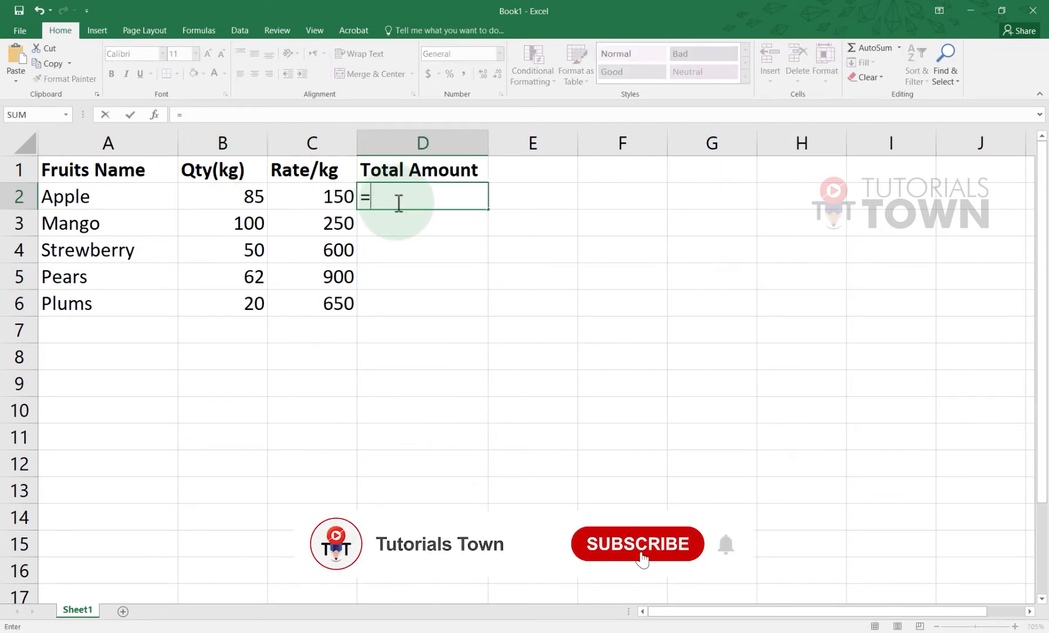
{"action": "key", "text": "Left"}
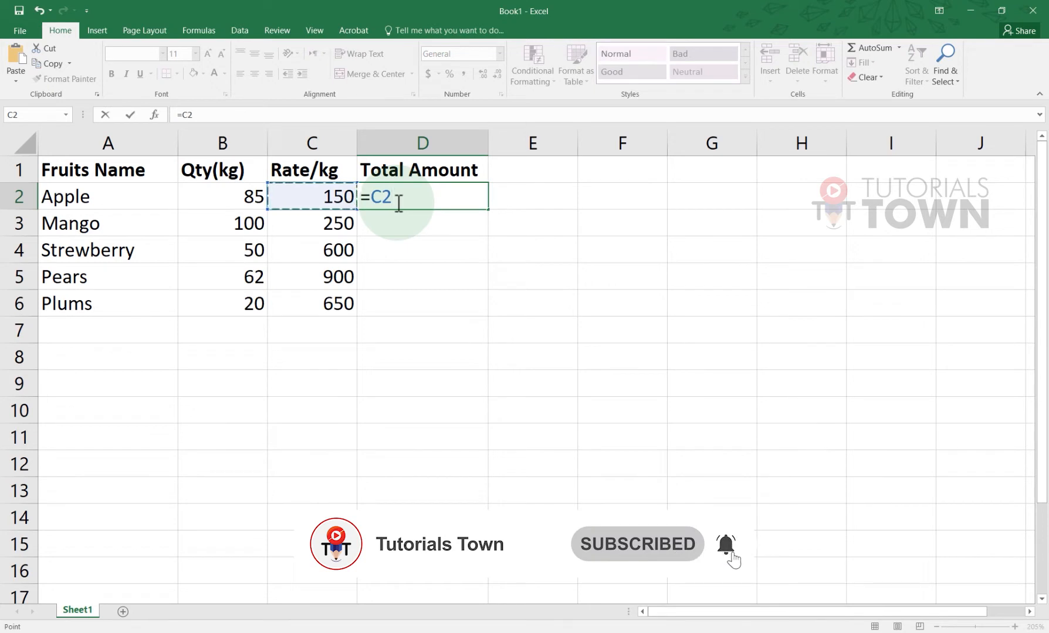
{"action": "type", "text": "*"}
{"action": "key", "text": "Left"}
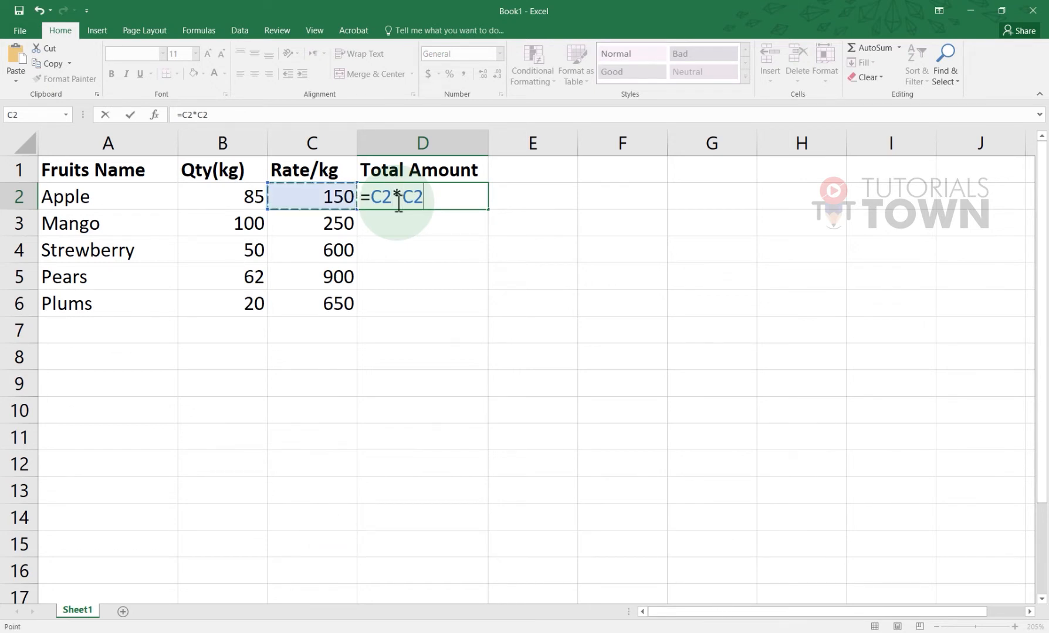
{"action": "key", "text": "Left"}
{"action": "type", "text": "*"}
{"action": "key", "text": "BackSpace"}
{"action": "key", "text": "Return"}
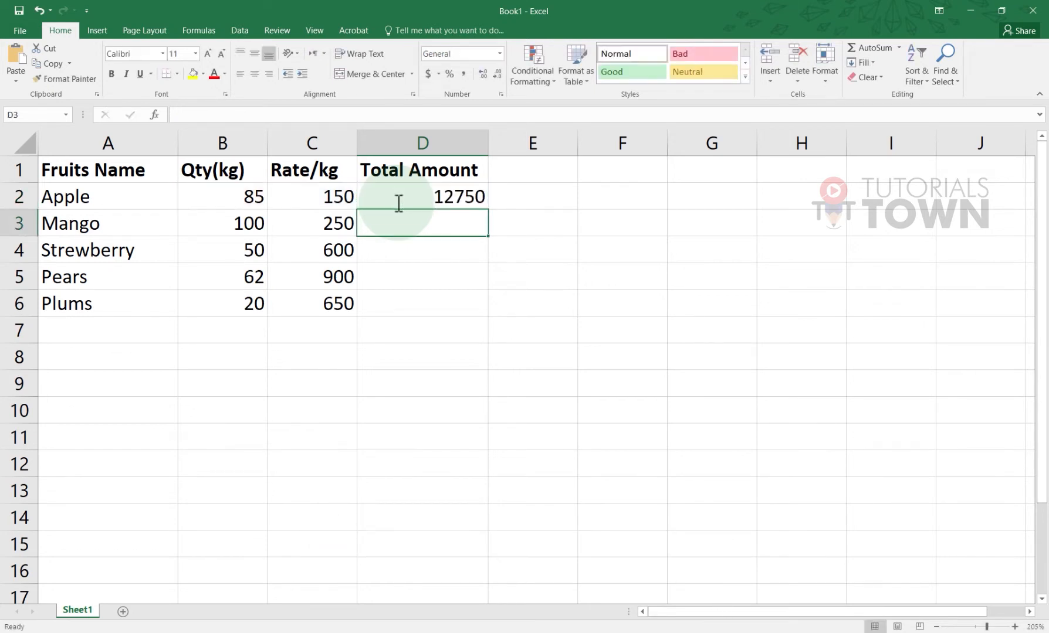
{"action": "left_click", "coordinate": [389, 204]}
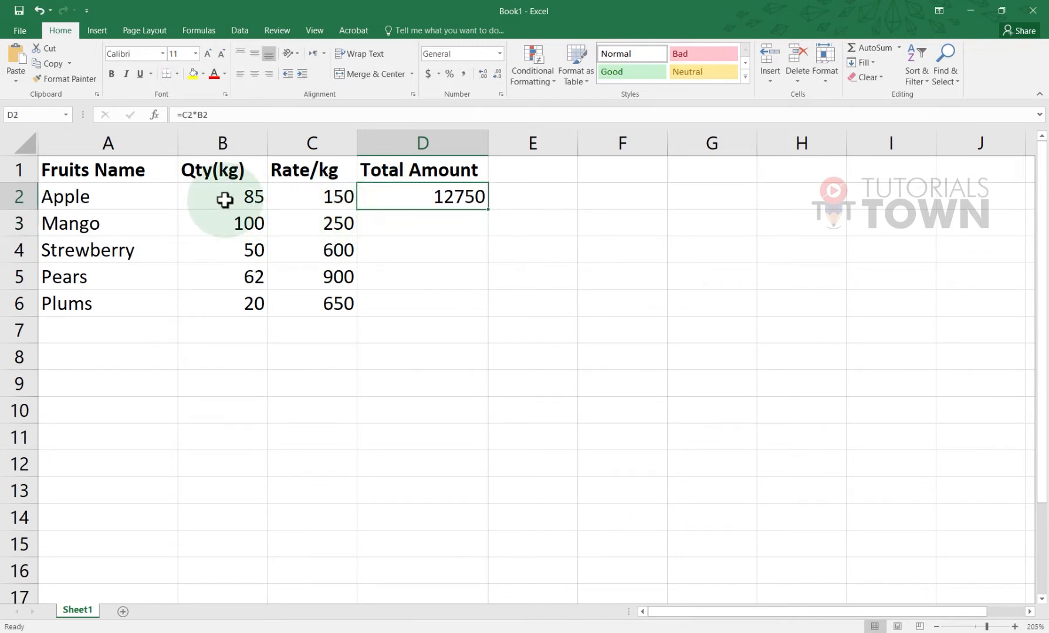
Replace D2's formula with =PRODUCT(B2:C2), still giving 12750
{"action": "key", "text": "Delete"}
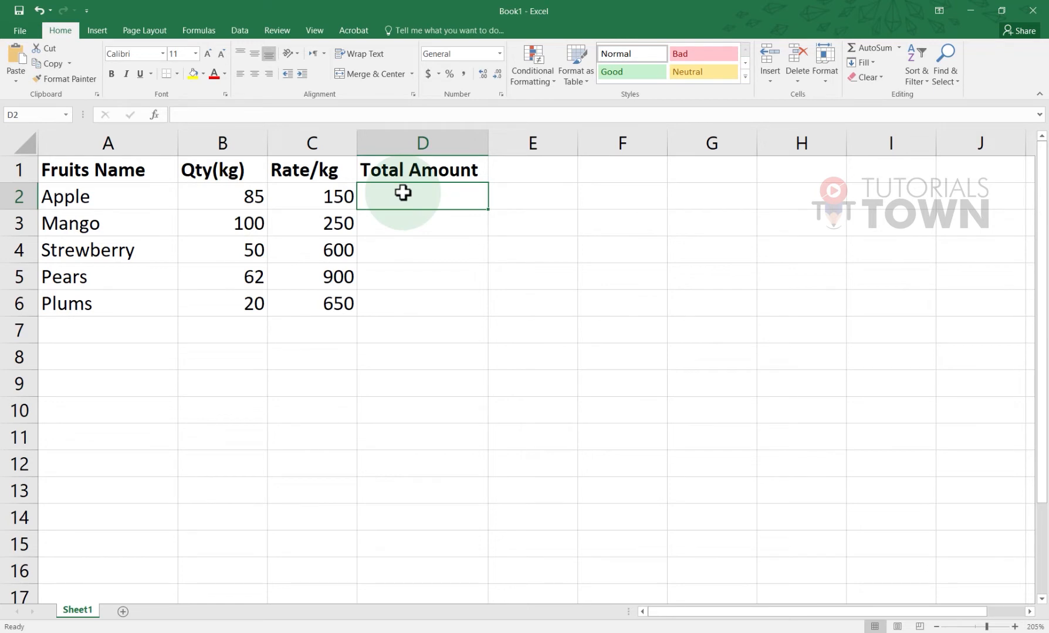
{"action": "type", "text": "="}
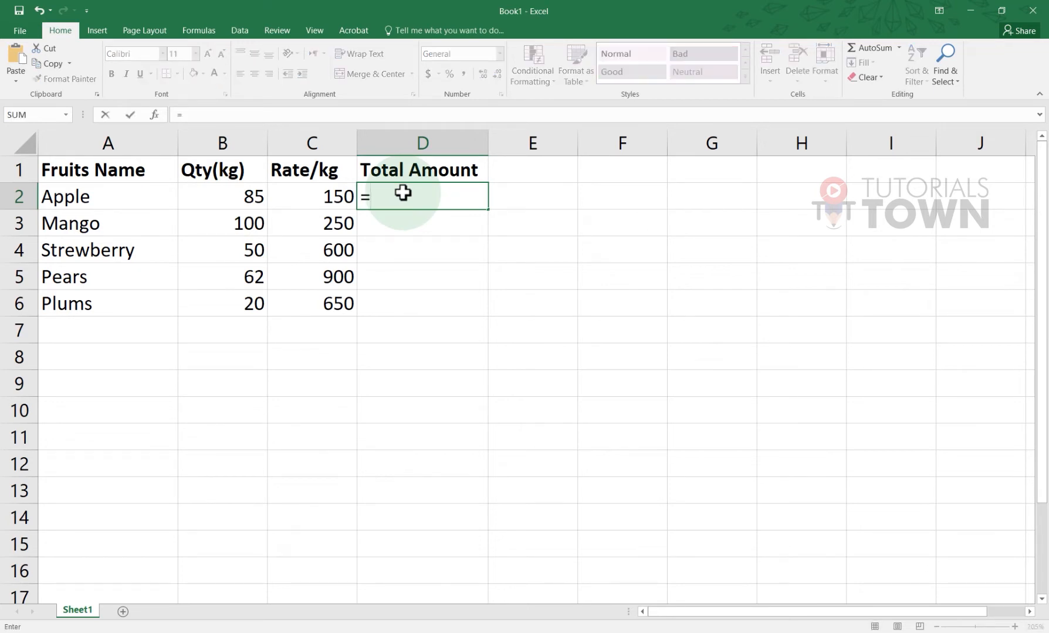
{"action": "type", "text": "p"}
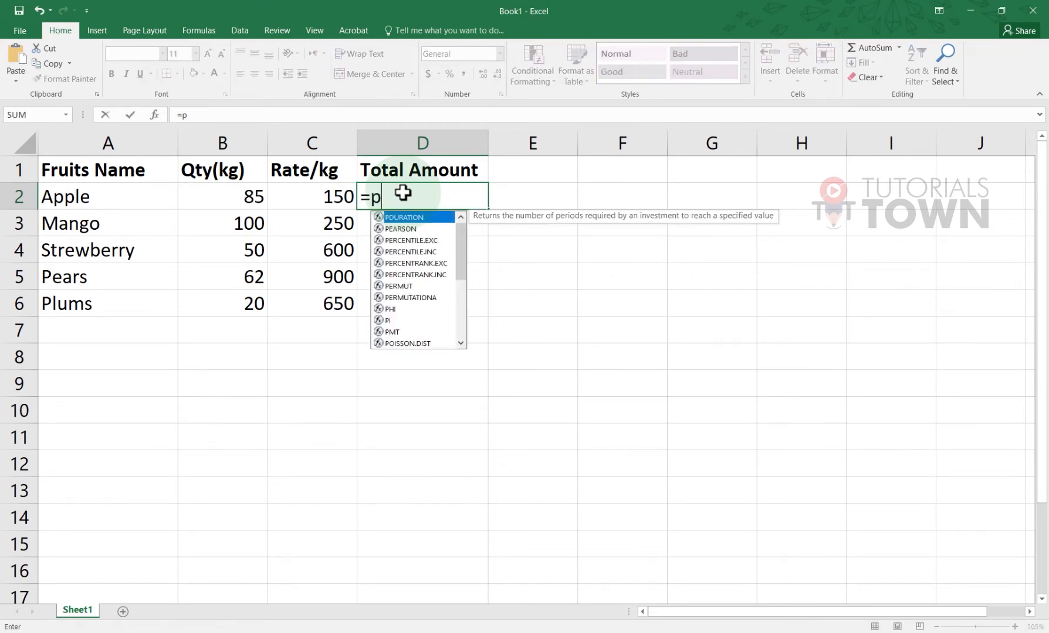
{"action": "key", "text": "BackSpace"}
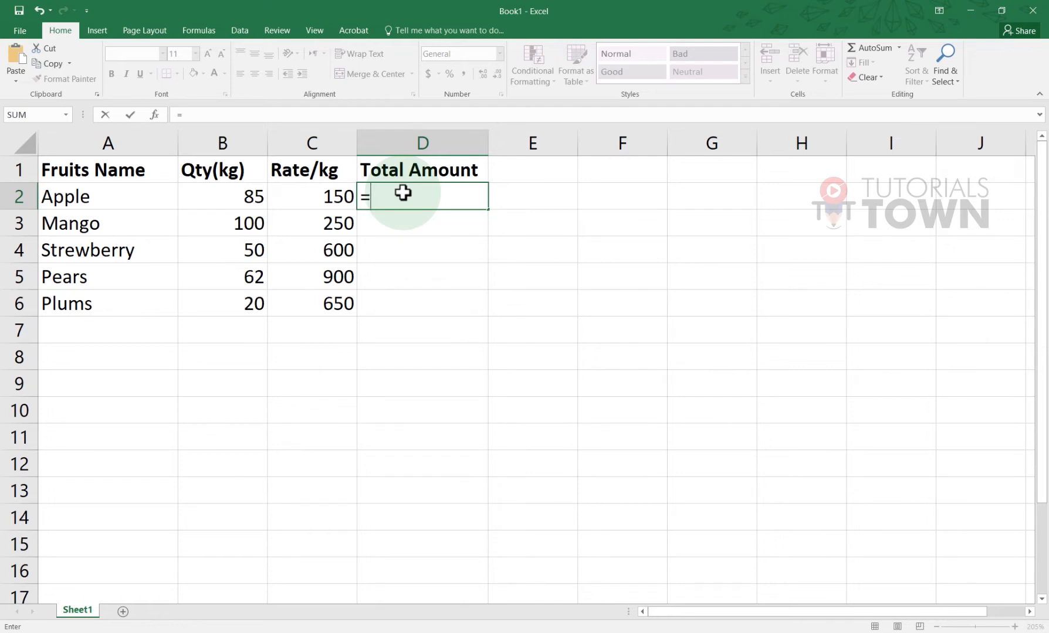
{"action": "type", "text": "Pro"}
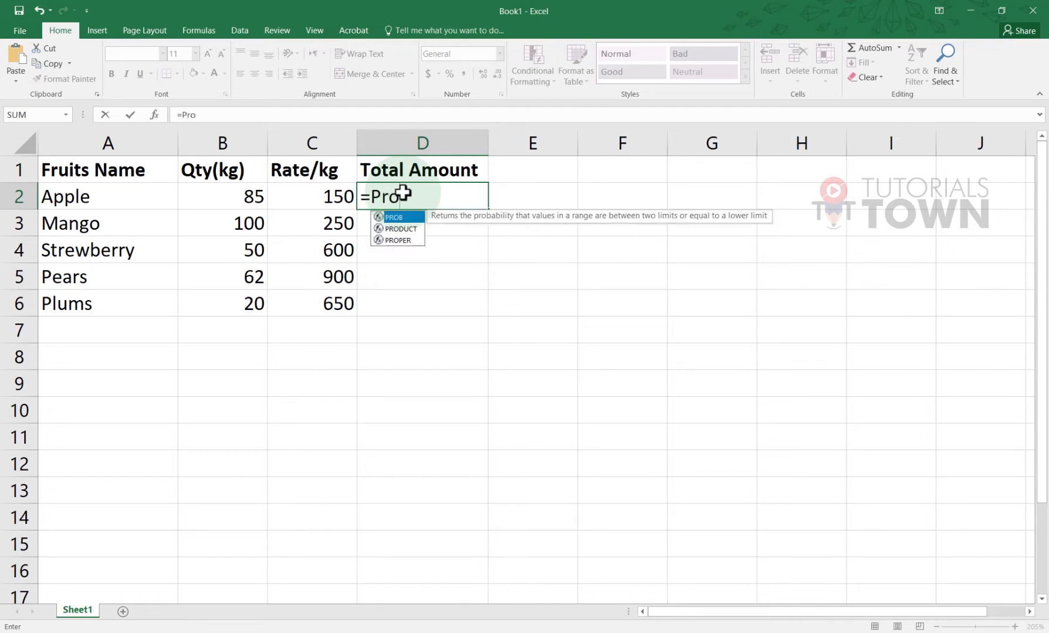
{"action": "key", "text": "Down"}
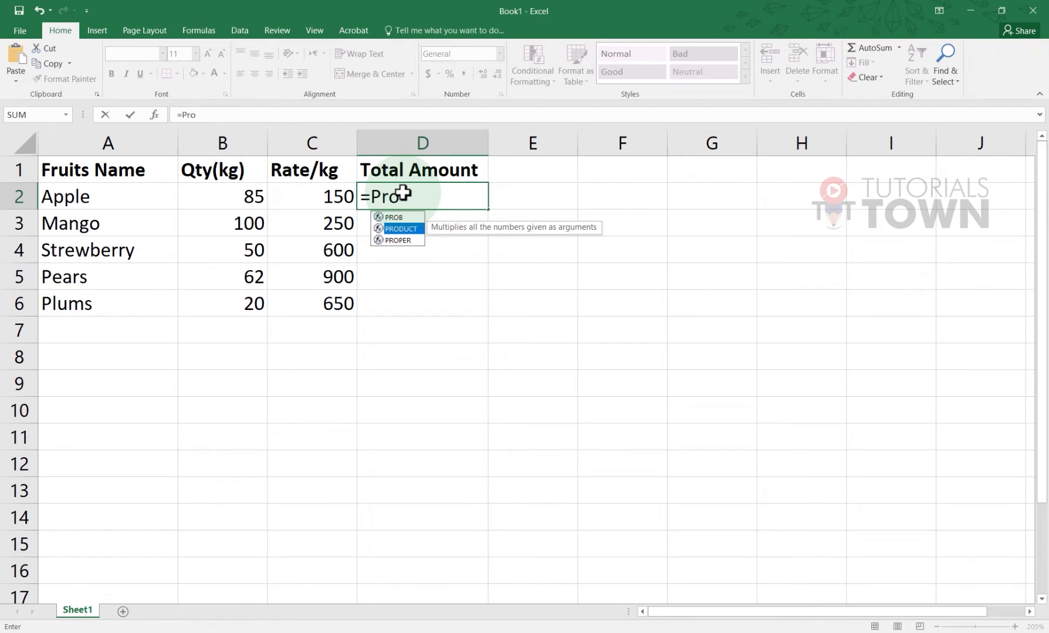
{"action": "key", "text": "Down"}
{"action": "key", "text": "Up"}
{"action": "key", "text": "Tab"}
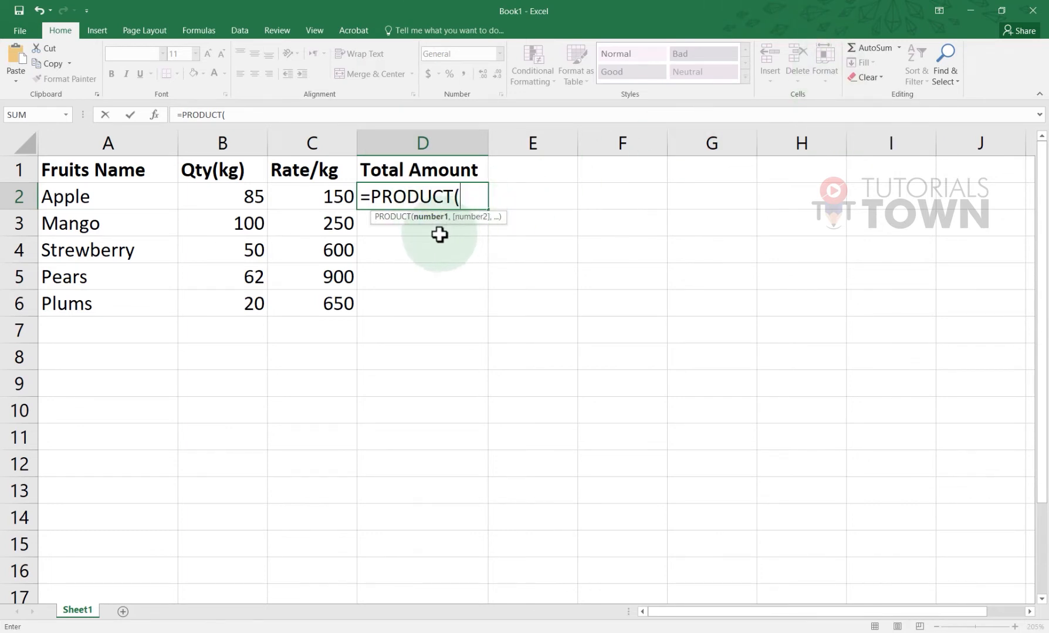
{"action": "left_click_drag", "start_coordinate": [250, 199], "coordinate": [299, 205]}
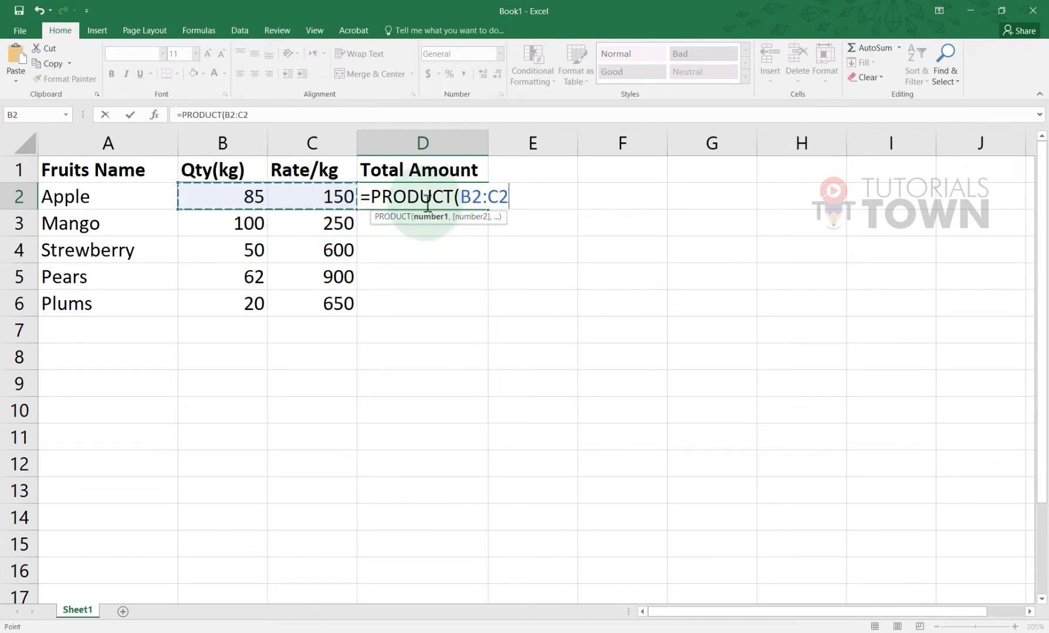
{"action": "key", "text": "Return"}
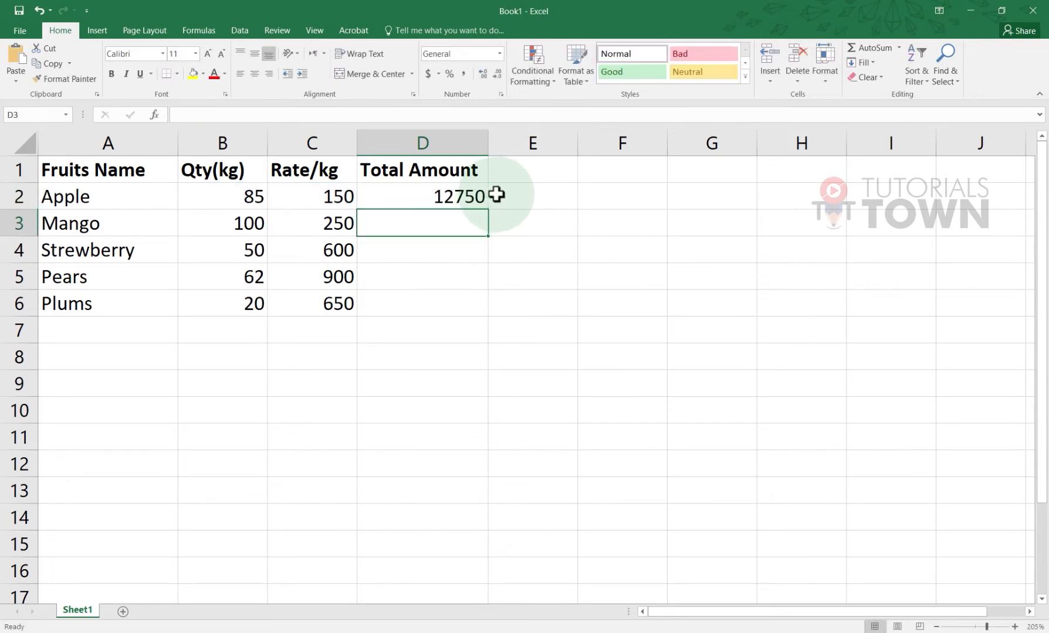
Fill the PRODUCT formula down to D6, giving 25000, 30000, 55800 and 13000
{"action": "left_click", "coordinate": [479, 203]}
{"action": "left_click", "coordinate": [490, 211]}
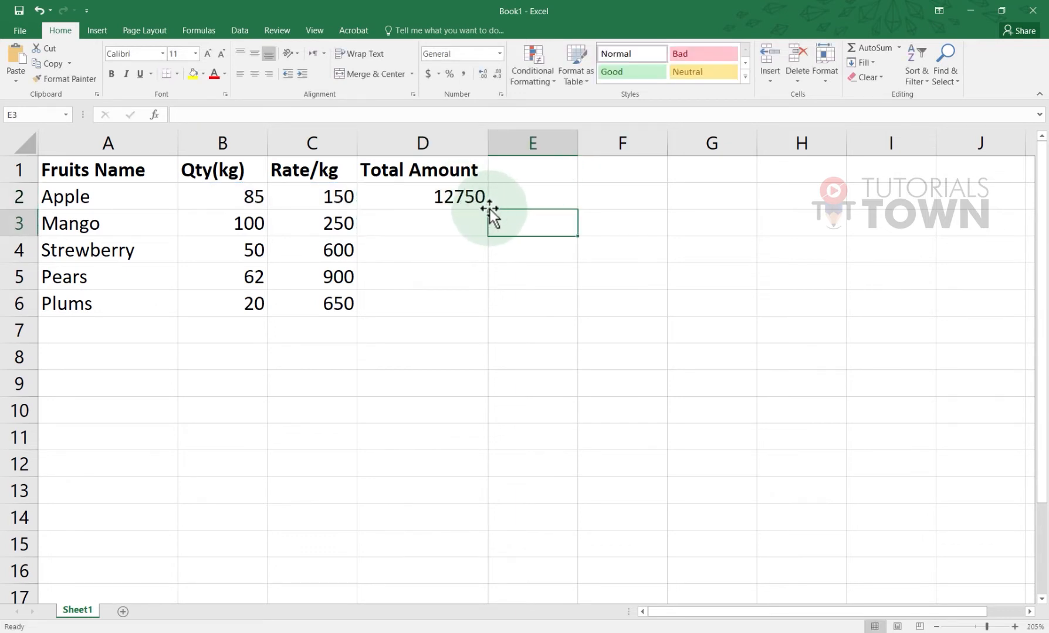
{"action": "left_click", "coordinate": [484, 205]}
{"action": "left_click_drag", "start_coordinate": [487, 210], "coordinate": [487, 310]}
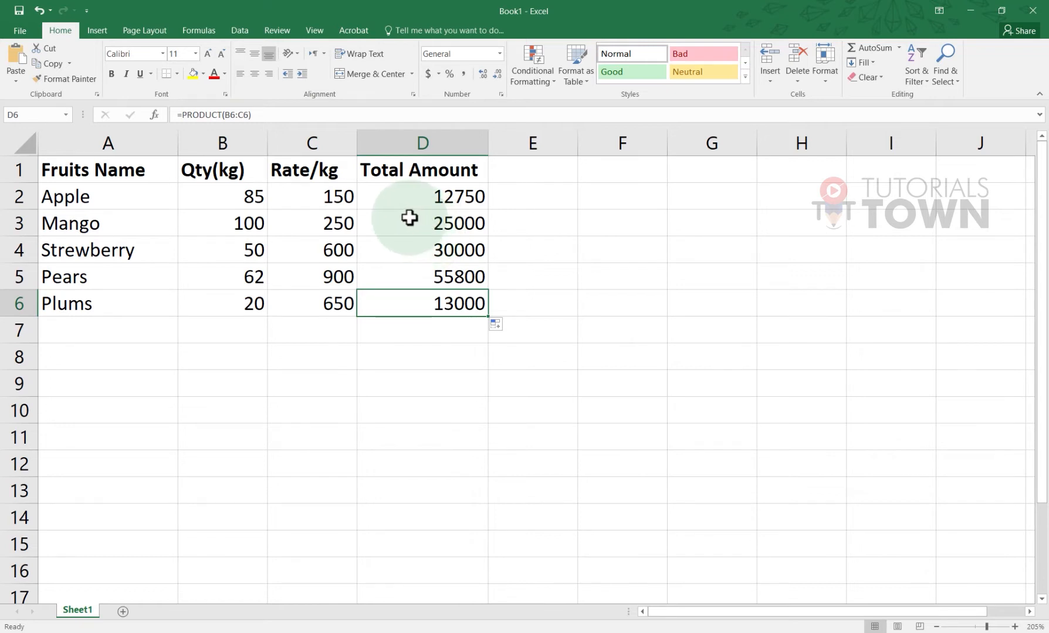
{"action": "left_click", "coordinate": [229, 359]}
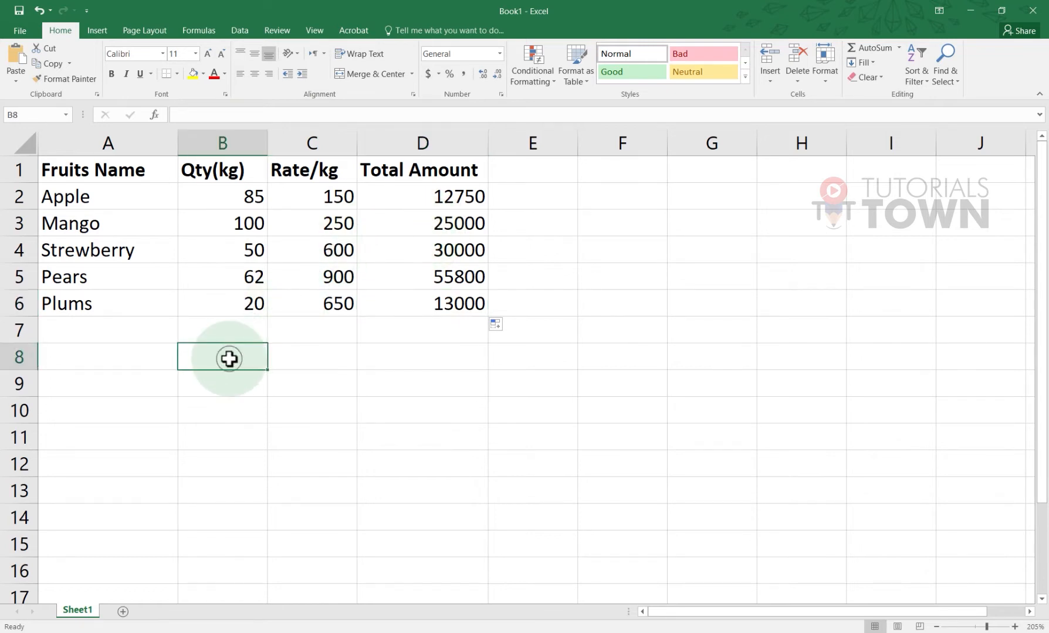
{"action": "type", "text": "="}
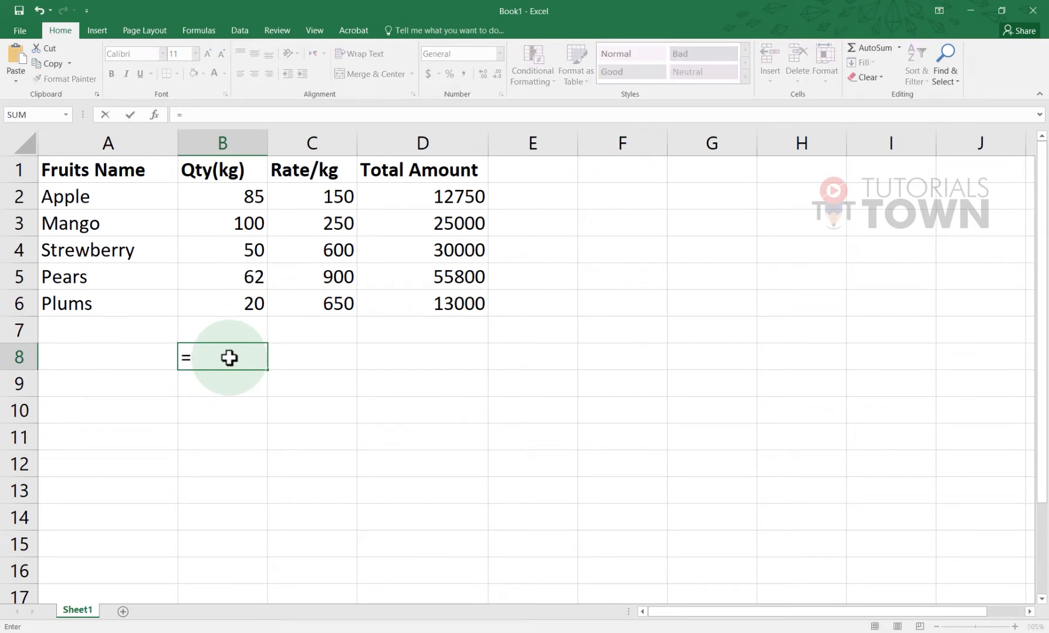
{"action": "type", "text": "Proc"}
{"action": "key", "text": "BackSpace"}
{"action": "key", "text": "Down"}
{"action": "key", "text": "Tab"}
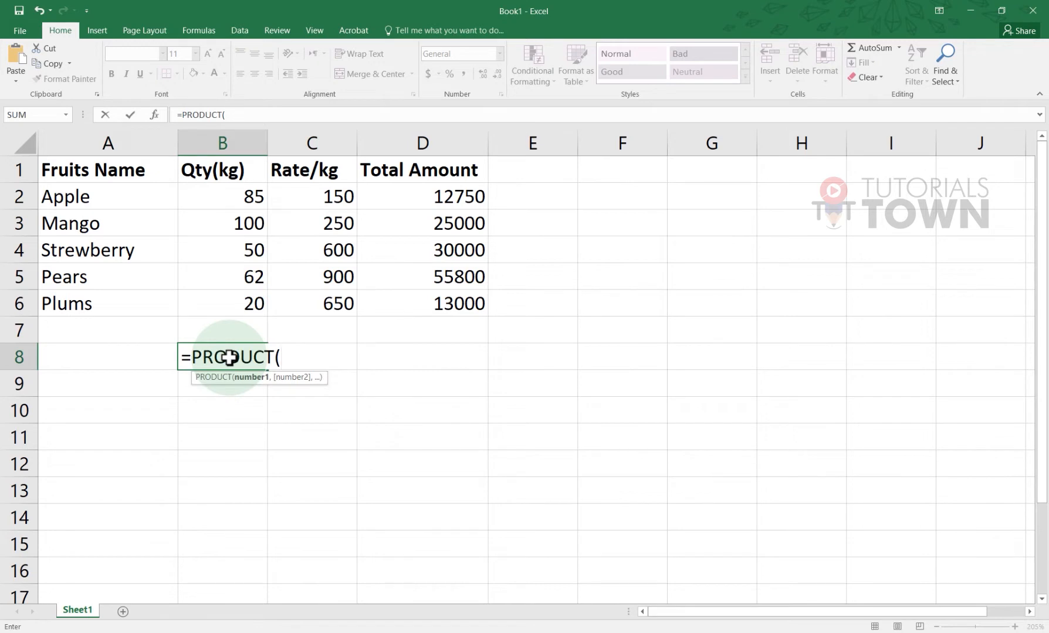
{"action": "left_click_drag", "start_coordinate": [249, 189], "coordinate": [248, 231]}
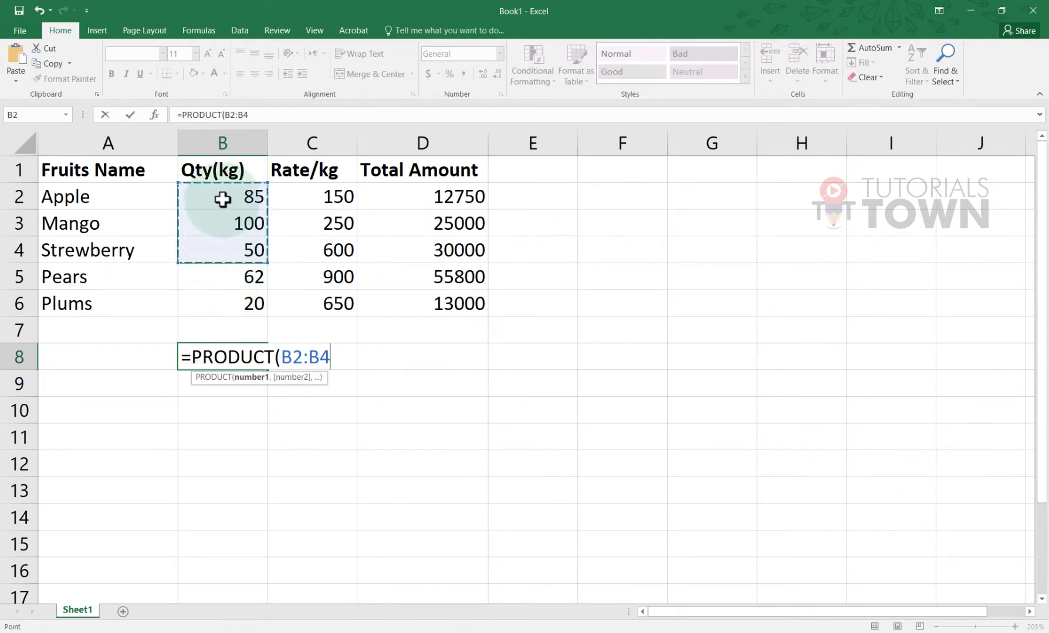
{"action": "left_click_drag", "start_coordinate": [223, 198], "coordinate": [225, 258]}
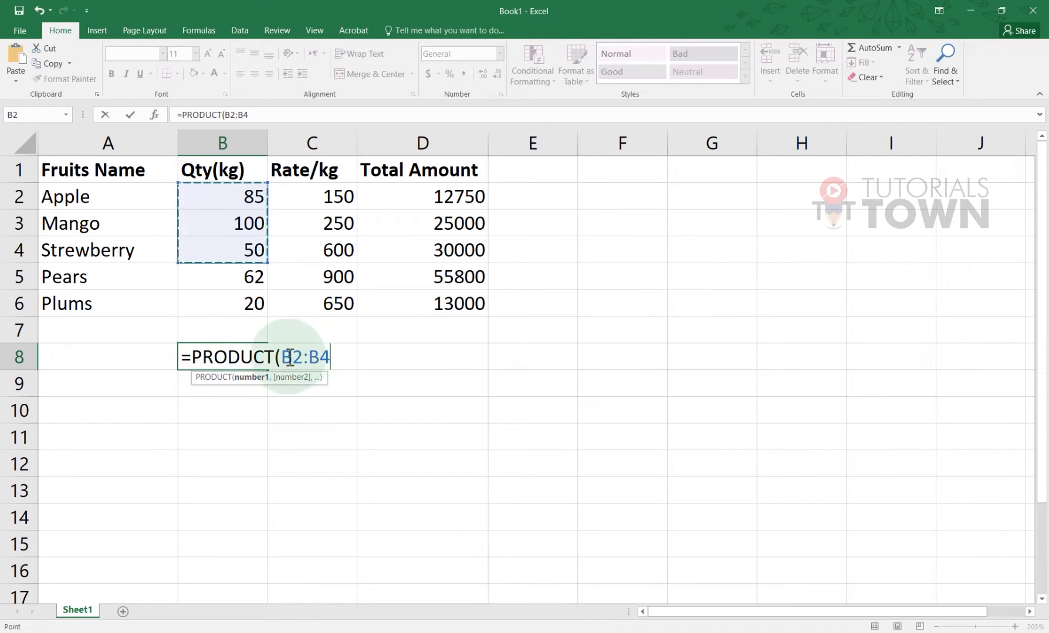
{"action": "type", "text": ","}
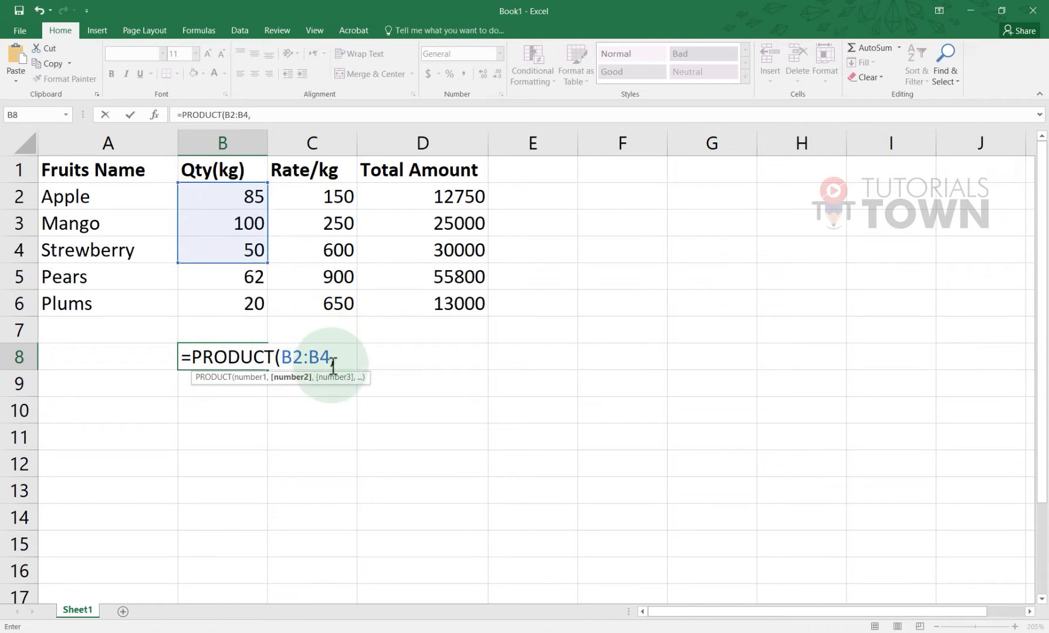
{"action": "left_click", "coordinate": [327, 262]}
{"action": "left_click_drag", "start_coordinate": [327, 262], "coordinate": [327, 300]}
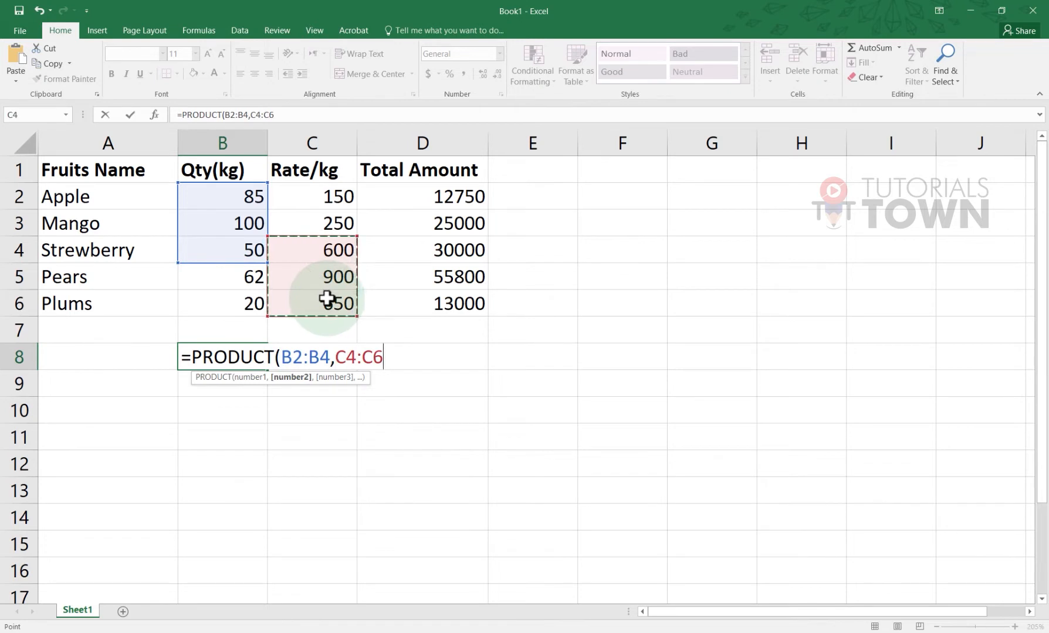
{"action": "left_click", "coordinate": [240, 302]}
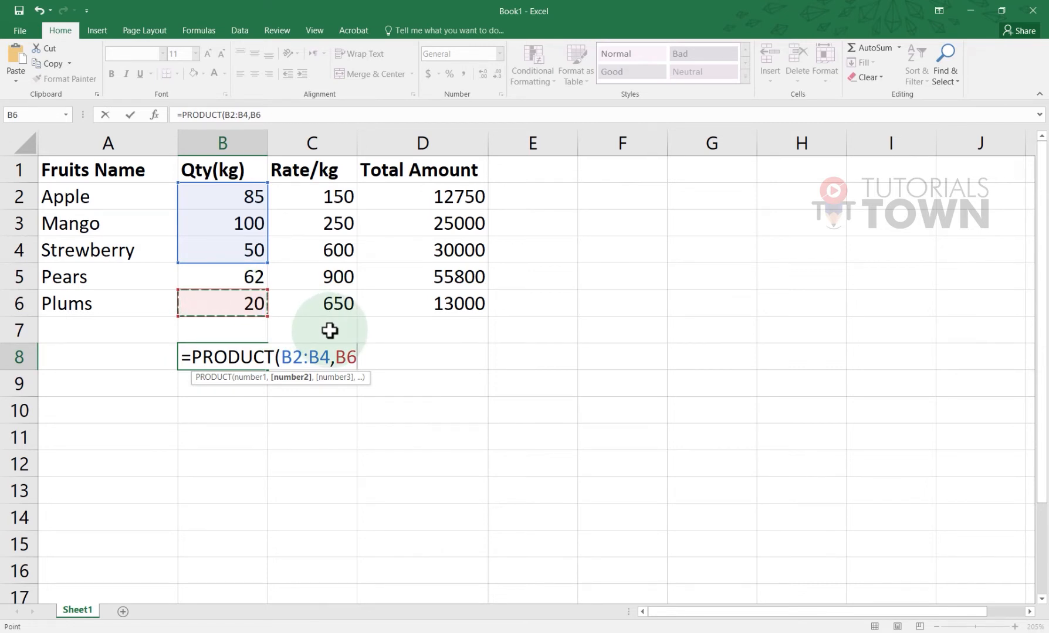
{"action": "type", "text": ")"}
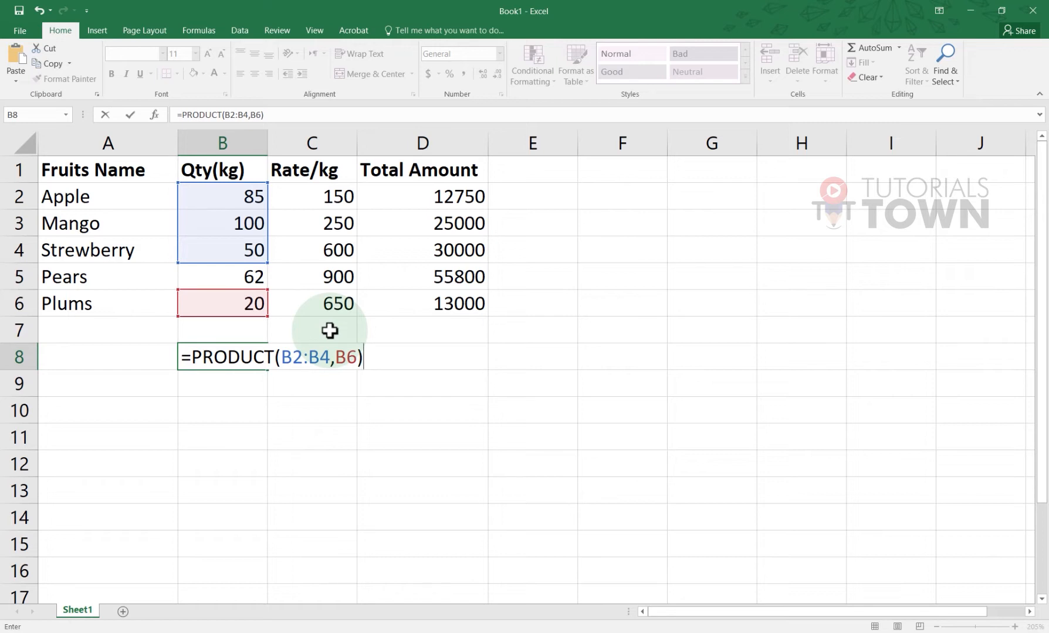
{"action": "key", "text": "Return"}
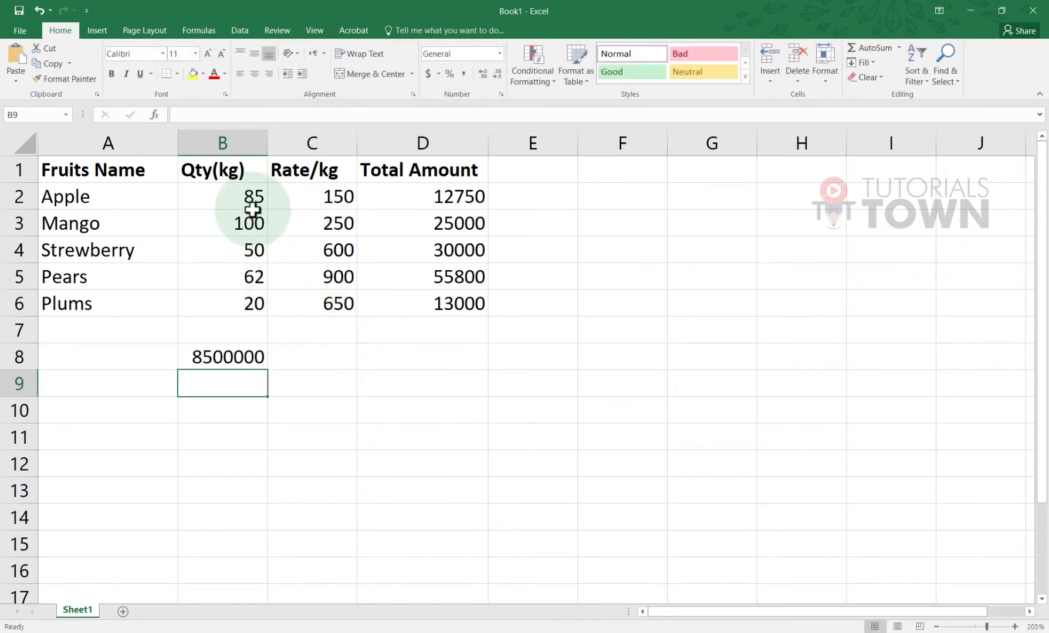
{"action": "left_click", "coordinate": [246, 300]}
{"action": "left_click", "coordinate": [246, 250]}
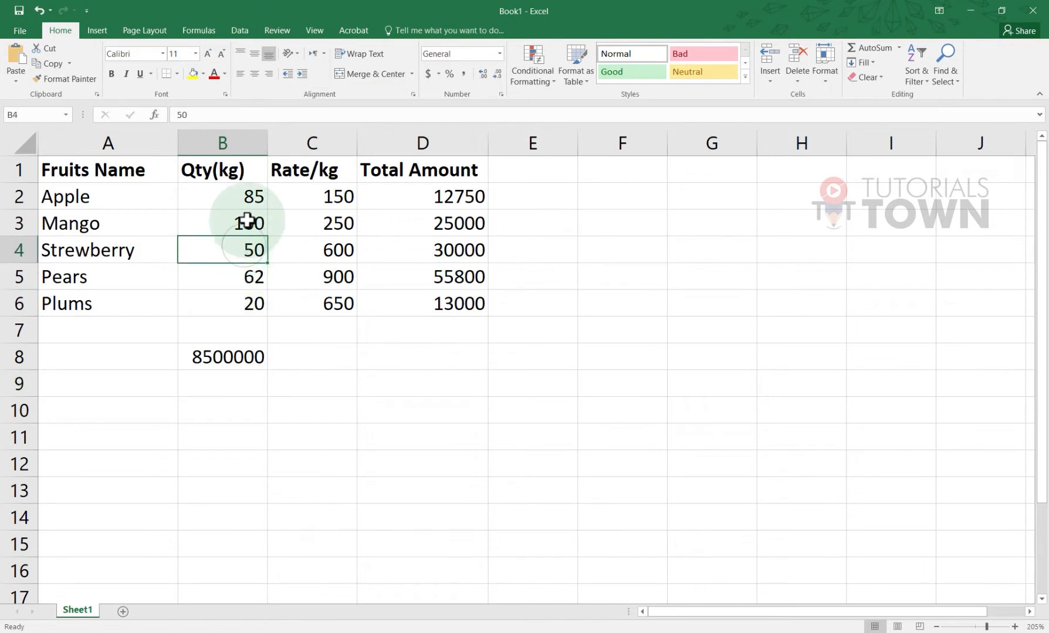
{"action": "left_click", "coordinate": [247, 223]}
{"action": "left_click", "coordinate": [248, 201]}
{"action": "left_click", "coordinate": [246, 353]}
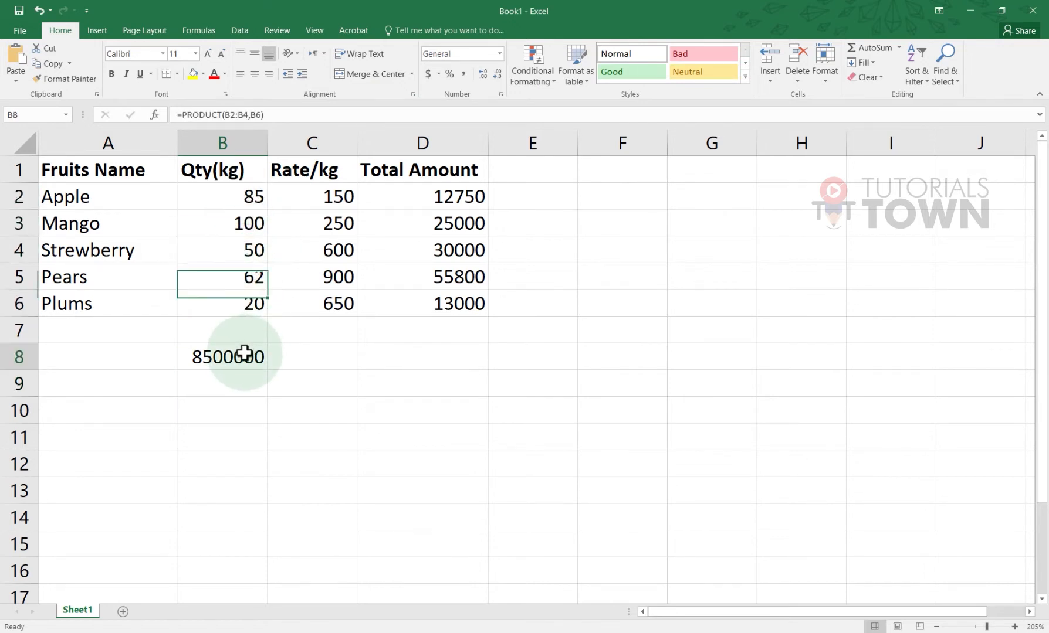
{"action": "left_click", "coordinate": [248, 286]}
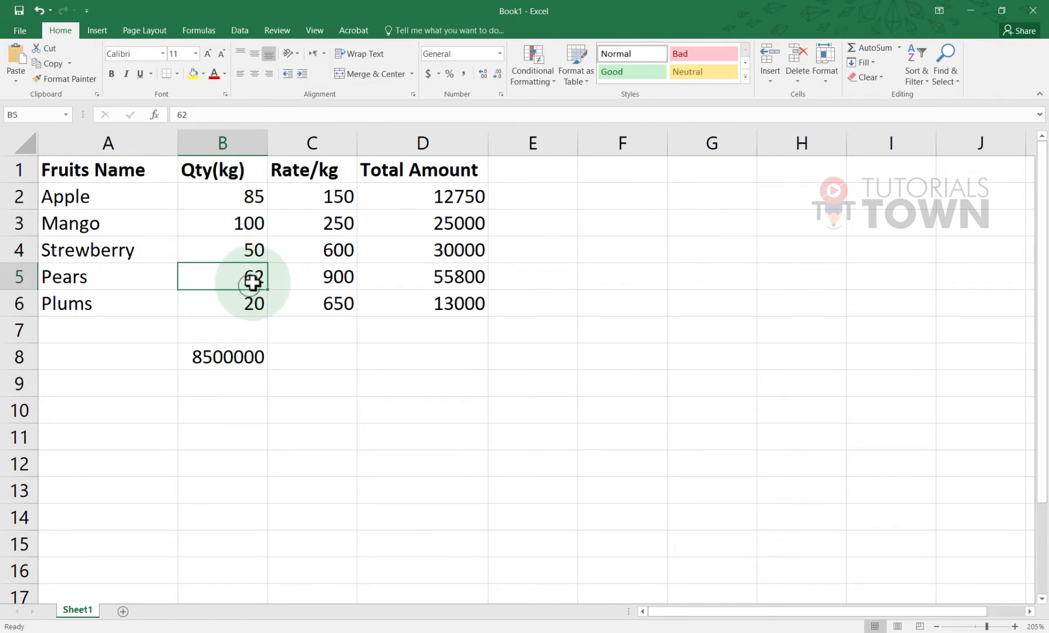
{"action": "left_click", "coordinate": [253, 352]}
{"action": "key", "text": "Delete"}
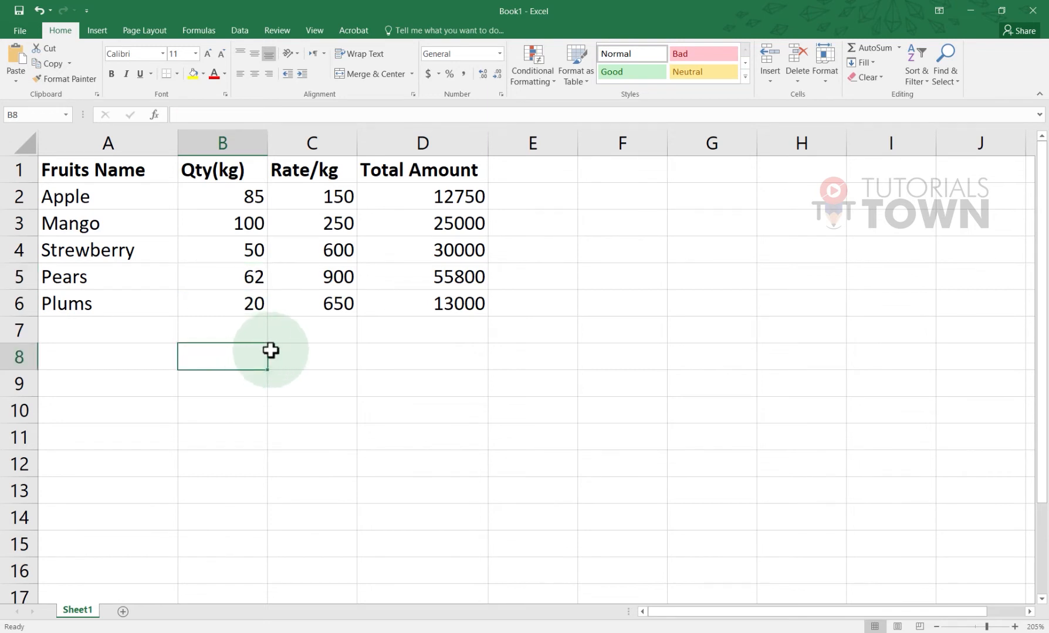
Type the label Product (x) into cell A10 below the fruit table
{"action": "left_click", "coordinate": [301, 337]}
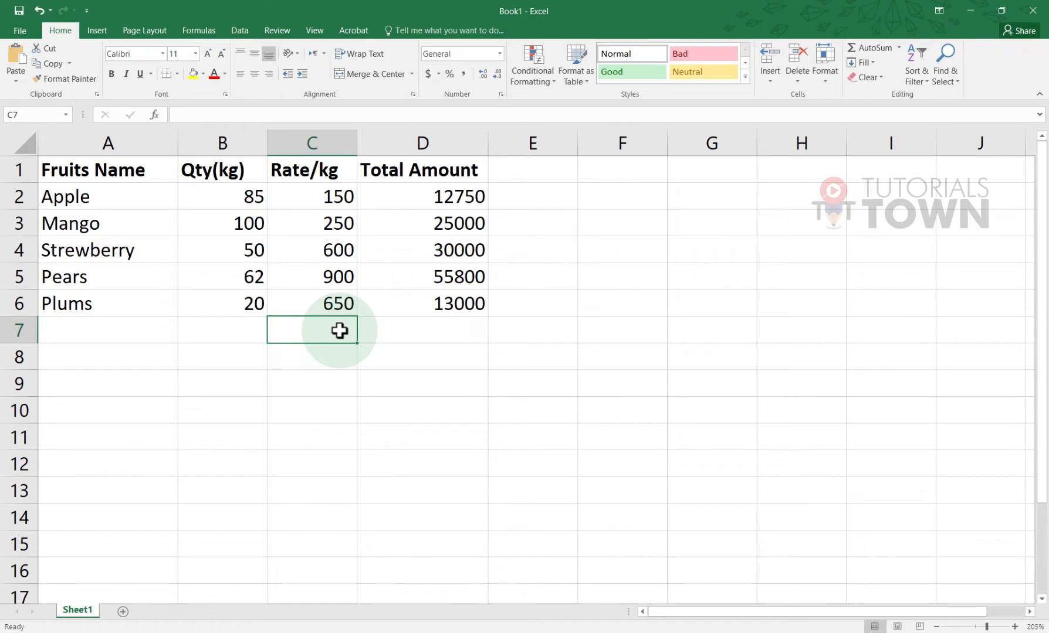
{"action": "left_click", "coordinate": [147, 388]}
{"action": "left_click", "coordinate": [110, 414]}
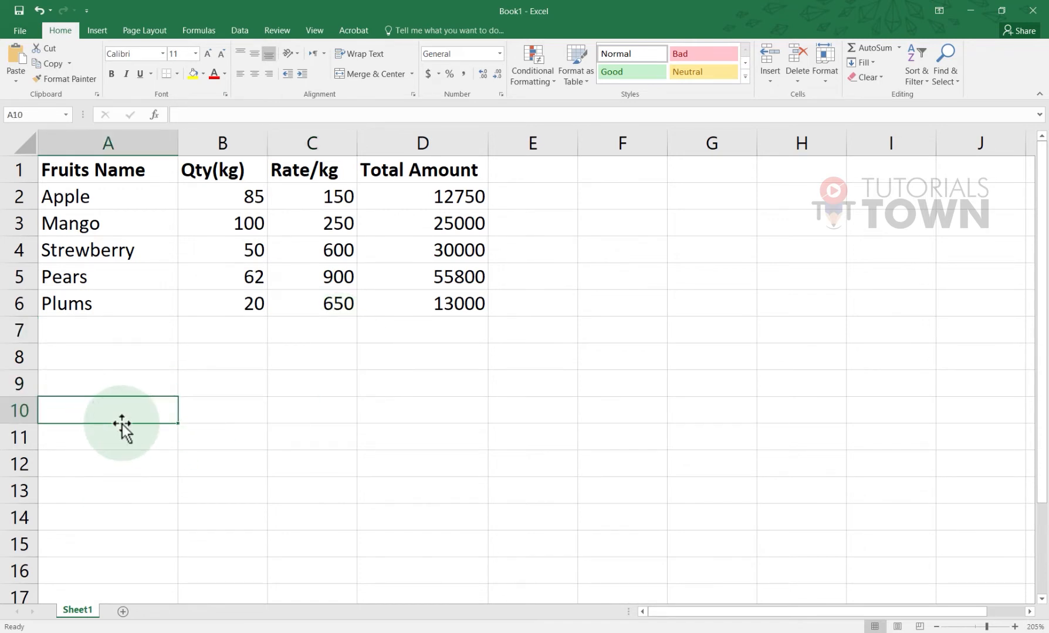
{"action": "type", "text": "Pro"}
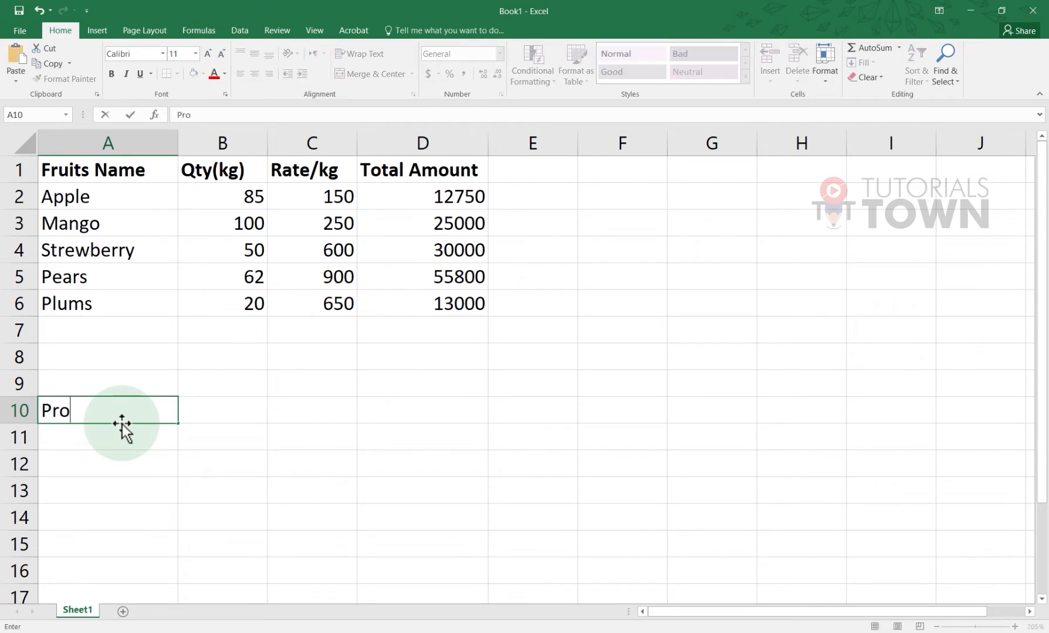
{"action": "type", "text": "duct("}
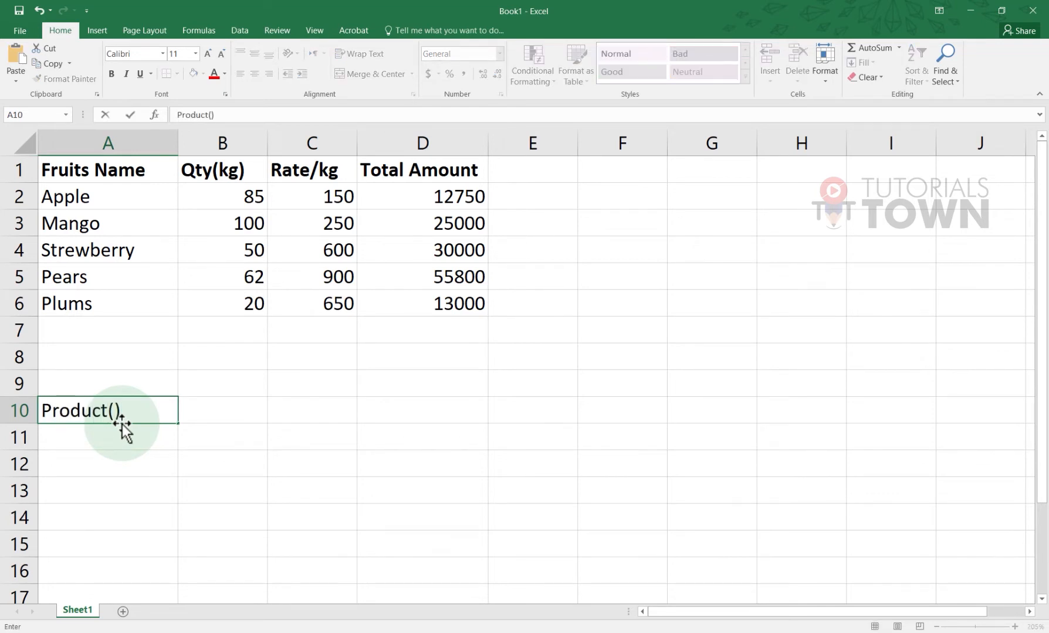
{"action": "key", "text": "ctrl+Return"}
{"action": "double_click", "coordinate": [122, 423]}
{"action": "key", "text": "Return"}
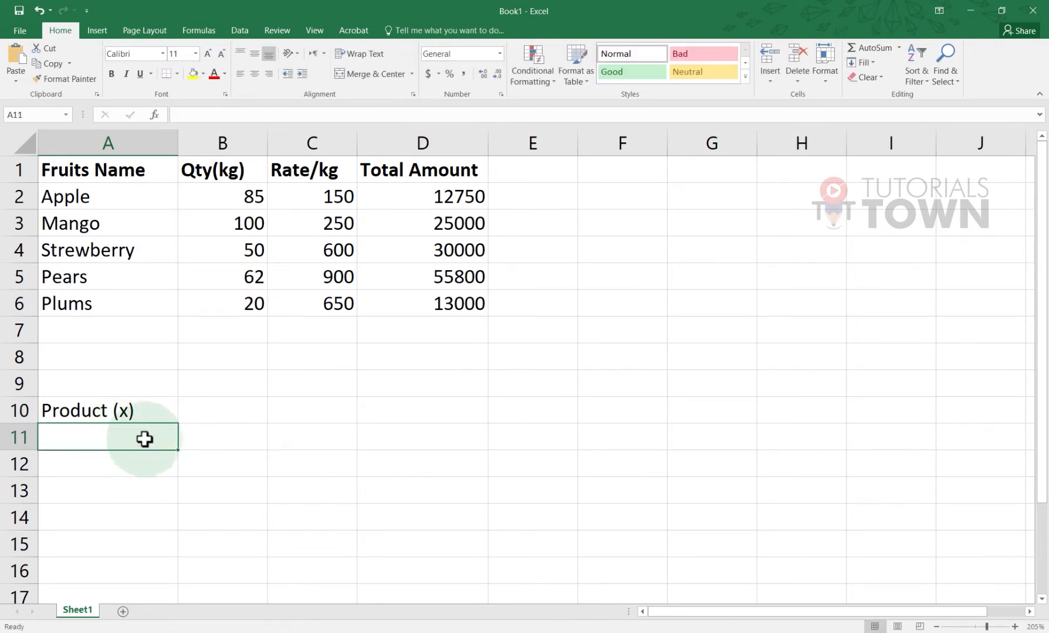
{"action": "left_click_drag", "start_coordinate": [152, 422], "coordinate": [251, 424]}
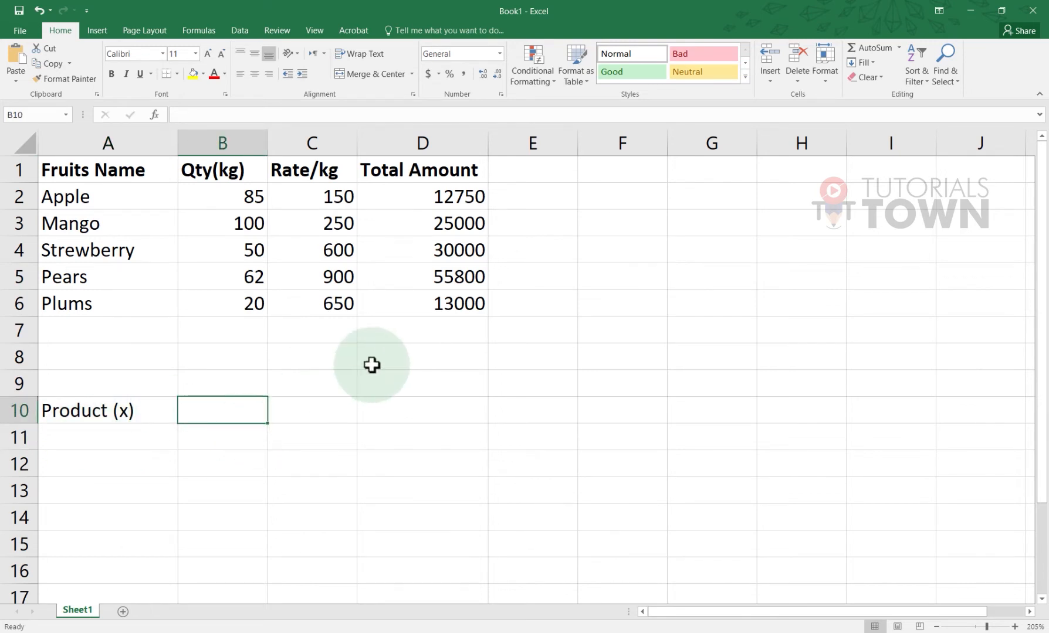
Shorten the D1 header from Total Amount to Amount
{"action": "double_click", "coordinate": [409, 172]}
{"action": "key", "text": "BackSpace"}
{"action": "key", "text": "BackSpace"}
{"action": "key", "text": "BackSpace"}
{"action": "key", "text": "BackSpace"}
{"action": "key", "text": "BackSpace"}
{"action": "key", "text": "BackSpace"}
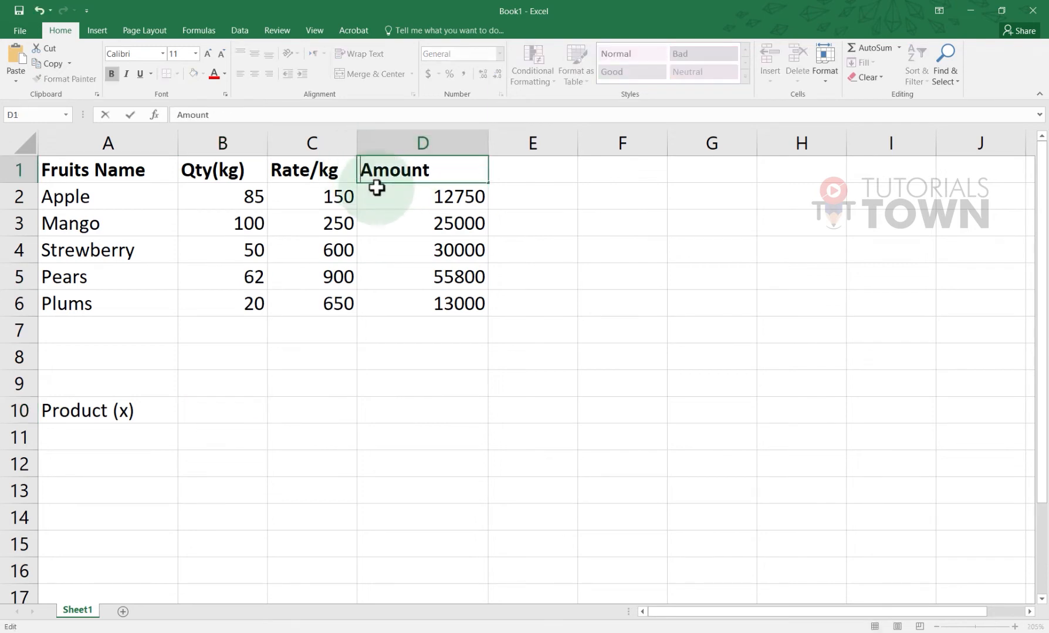
{"action": "left_click", "coordinate": [530, 329]}
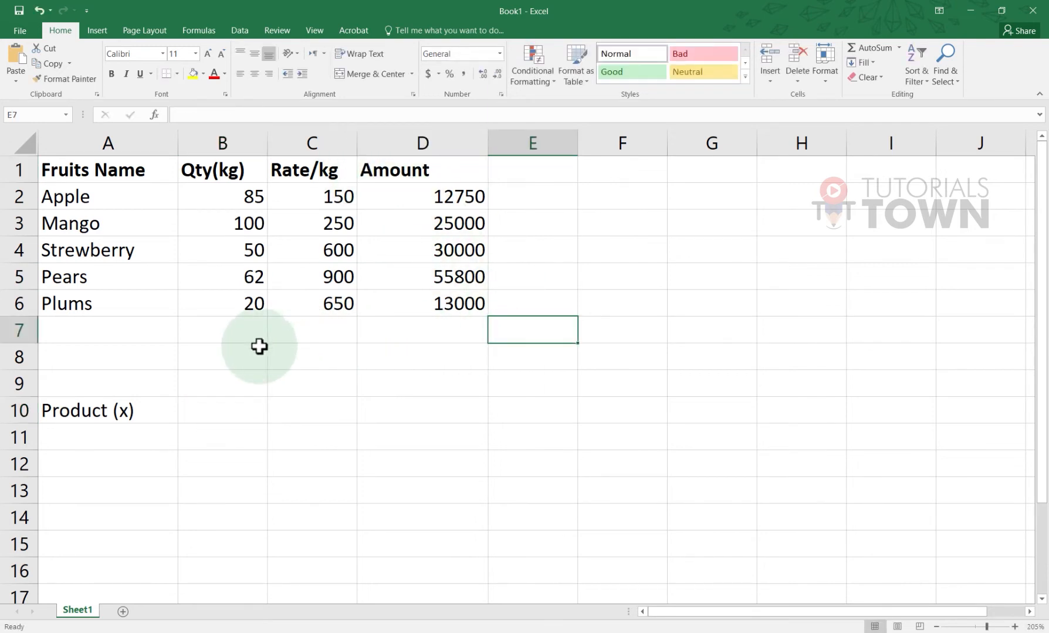
Merge B7:C7 and enter a bold, centred Total Amount label there
{"action": "left_click_drag", "start_coordinate": [245, 339], "coordinate": [299, 332]}
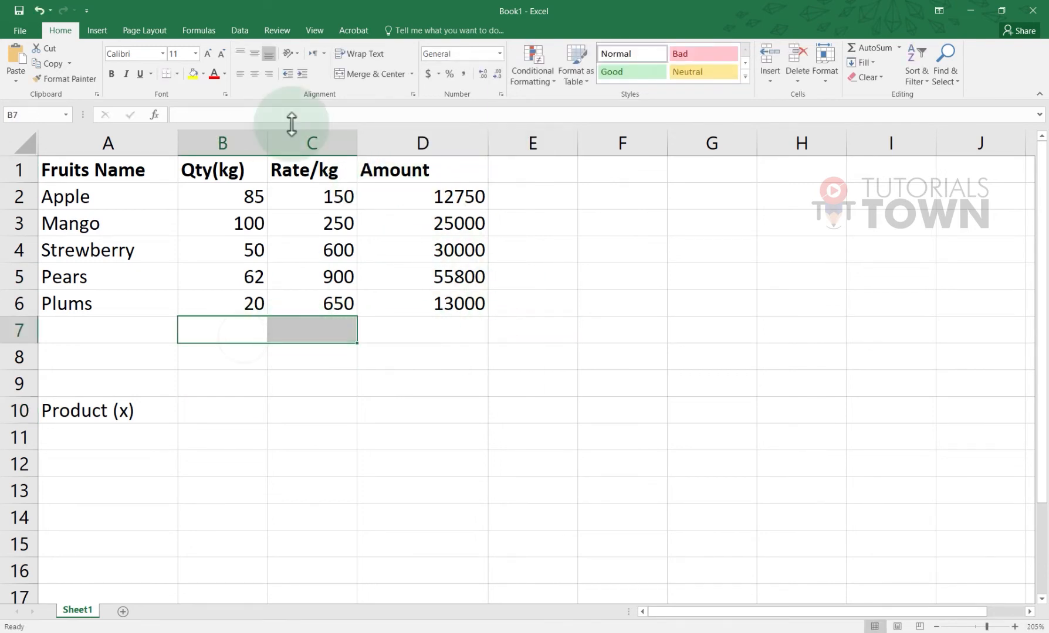
{"action": "left_click", "coordinate": [356, 76]}
{"action": "type", "text": "Total"}
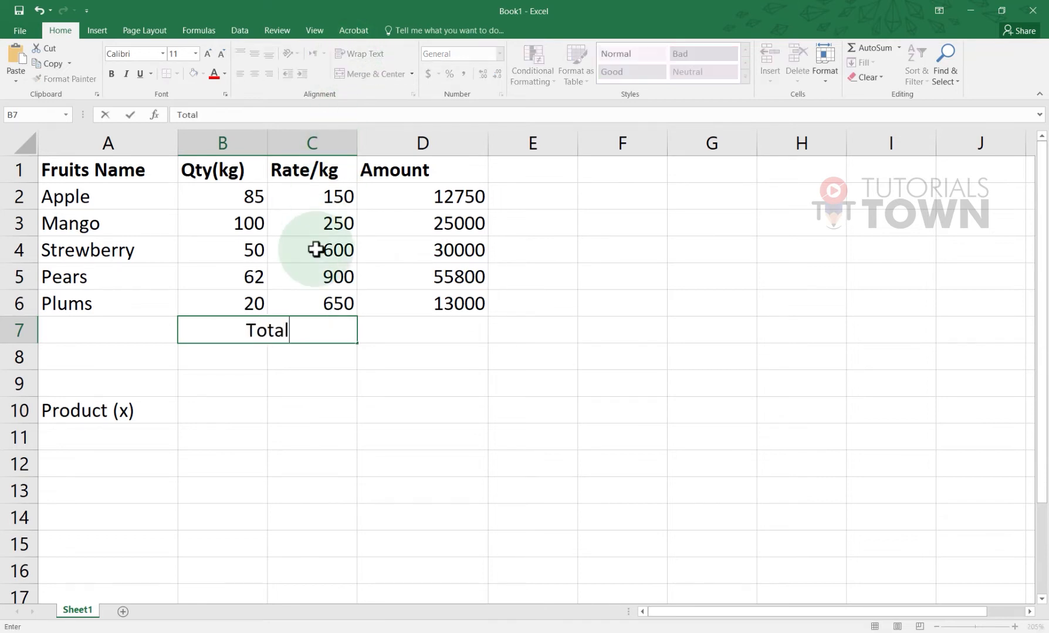
{"action": "type", "text": " Amount"}
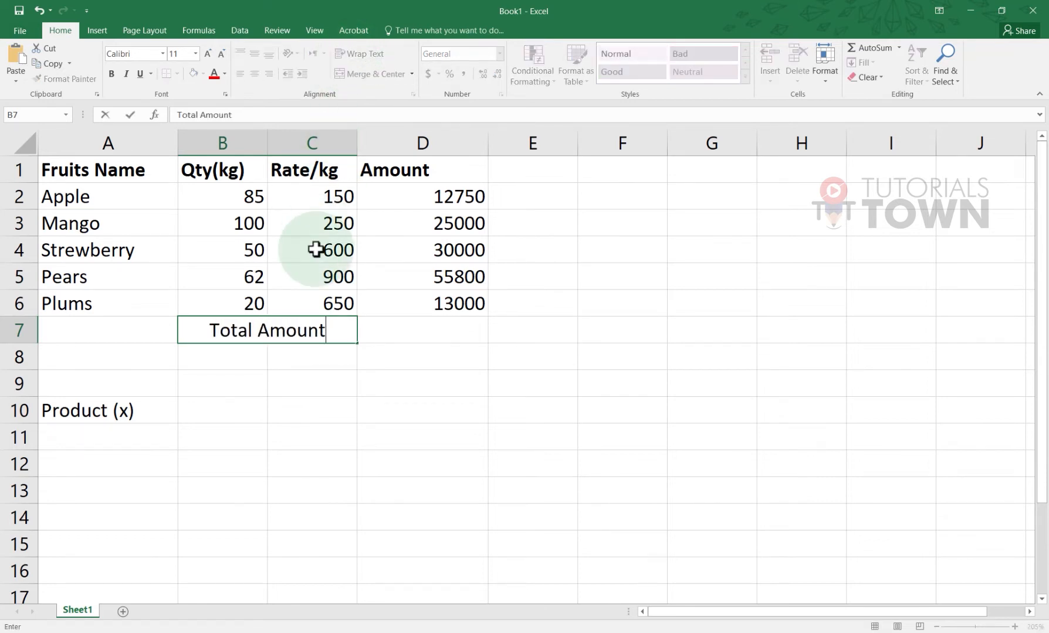
{"action": "key", "text": "Tab"}
{"action": "left_click", "coordinate": [311, 335]}
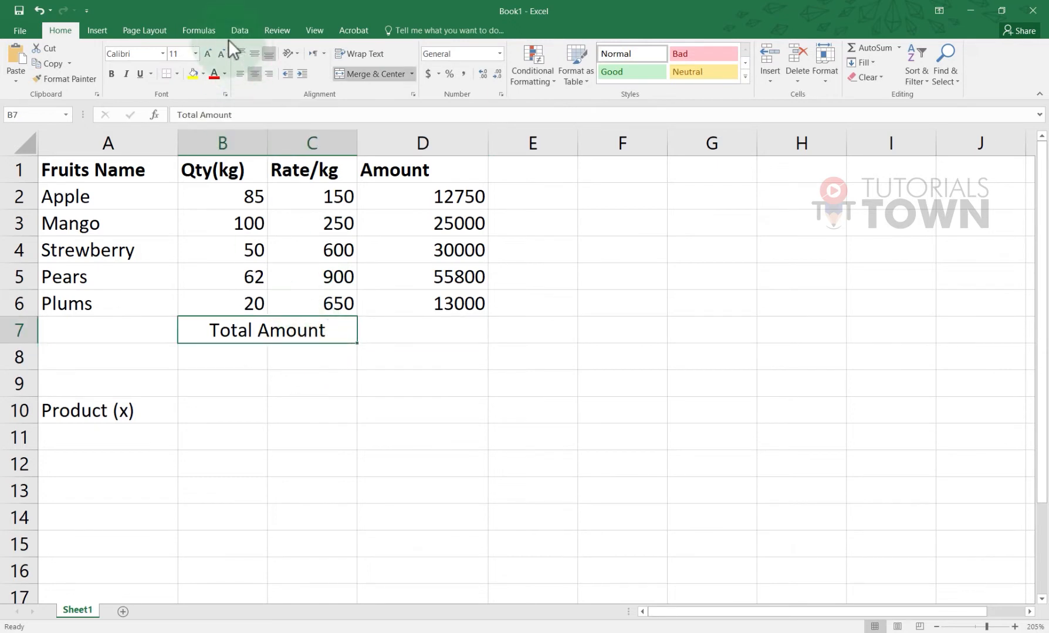
{"action": "left_click", "coordinate": [112, 74]}
{"action": "left_click", "coordinate": [415, 335]}
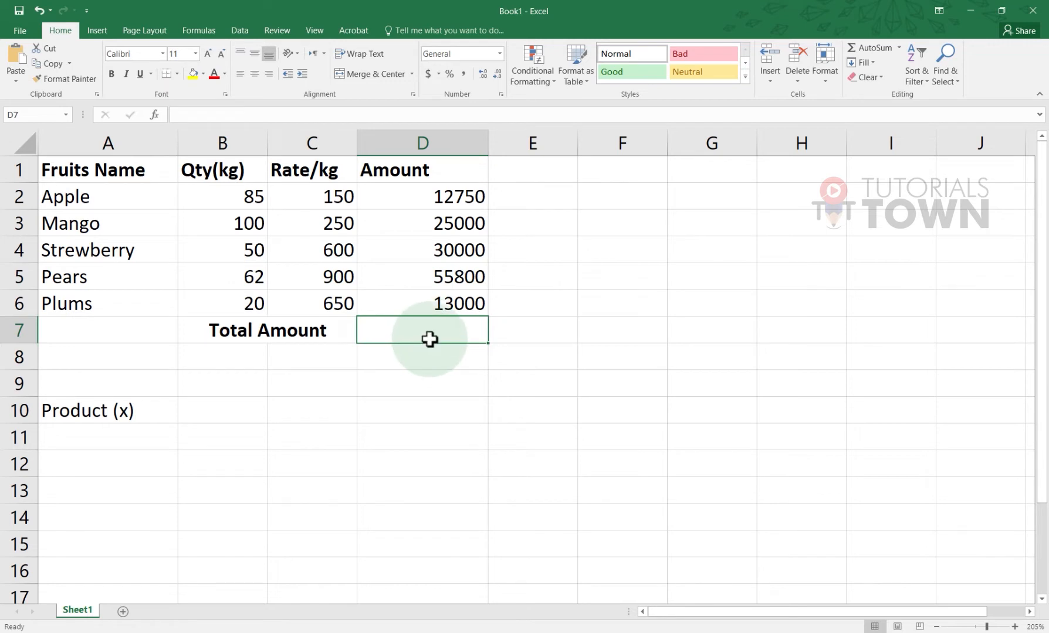
Build =SUM(D2,D4:D6) in D7, giving a grand total of 111550
{"action": "type", "text": "=sum"}
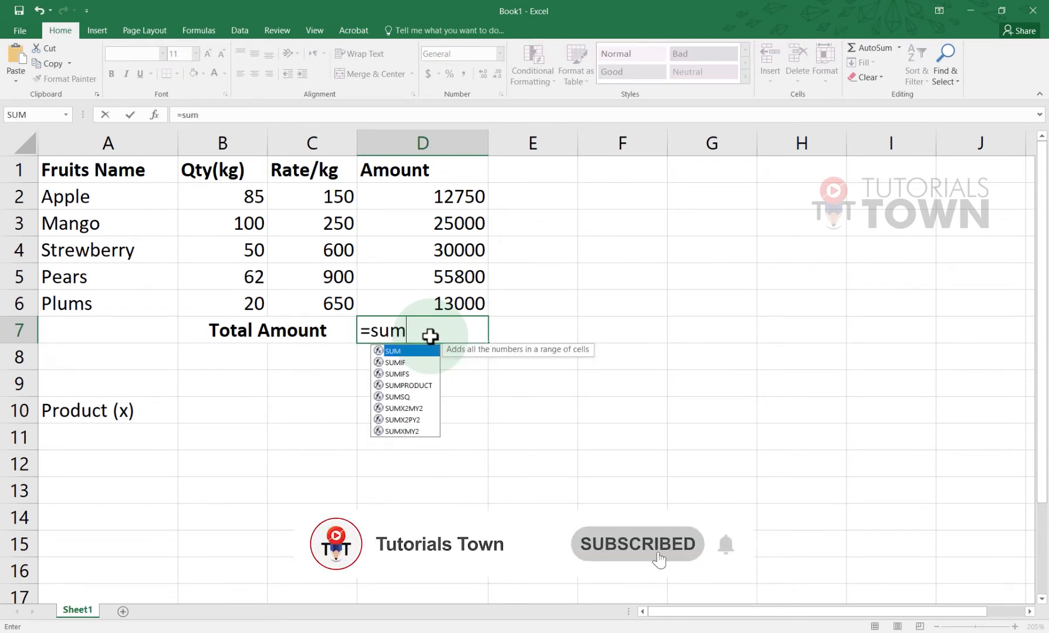
{"action": "type", "text": "("}
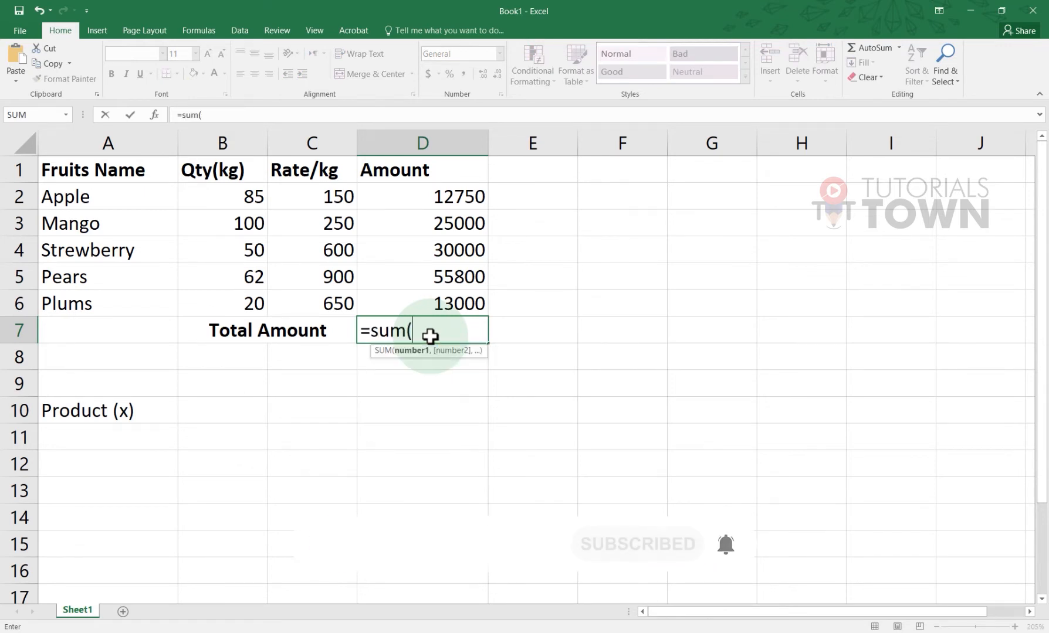
{"action": "left_click_drag", "start_coordinate": [464, 196], "coordinate": [458, 292]}
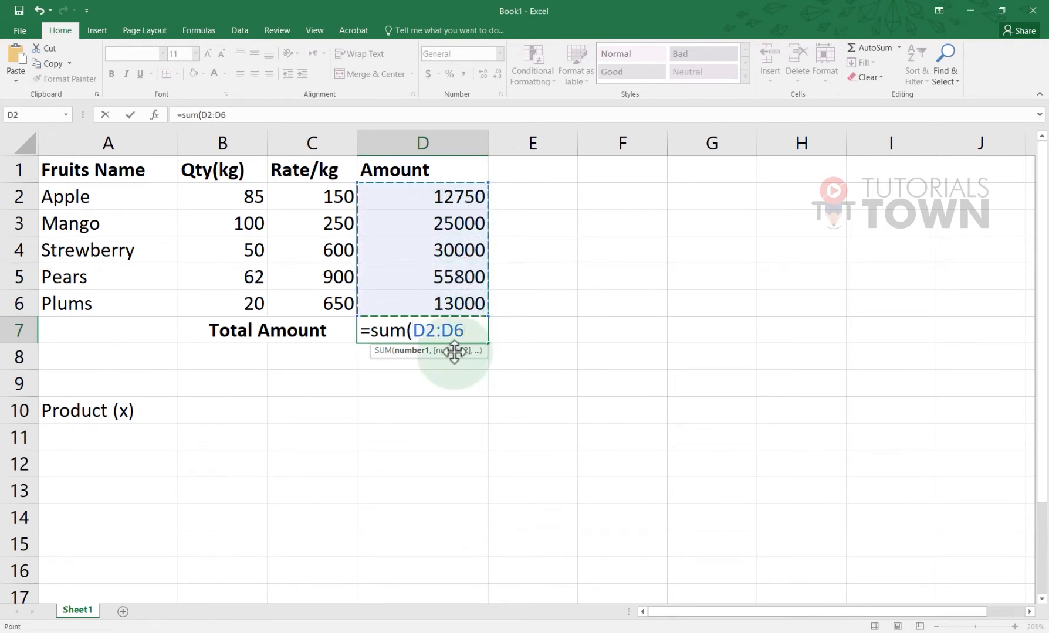
{"action": "left_click", "coordinate": [452, 198]}
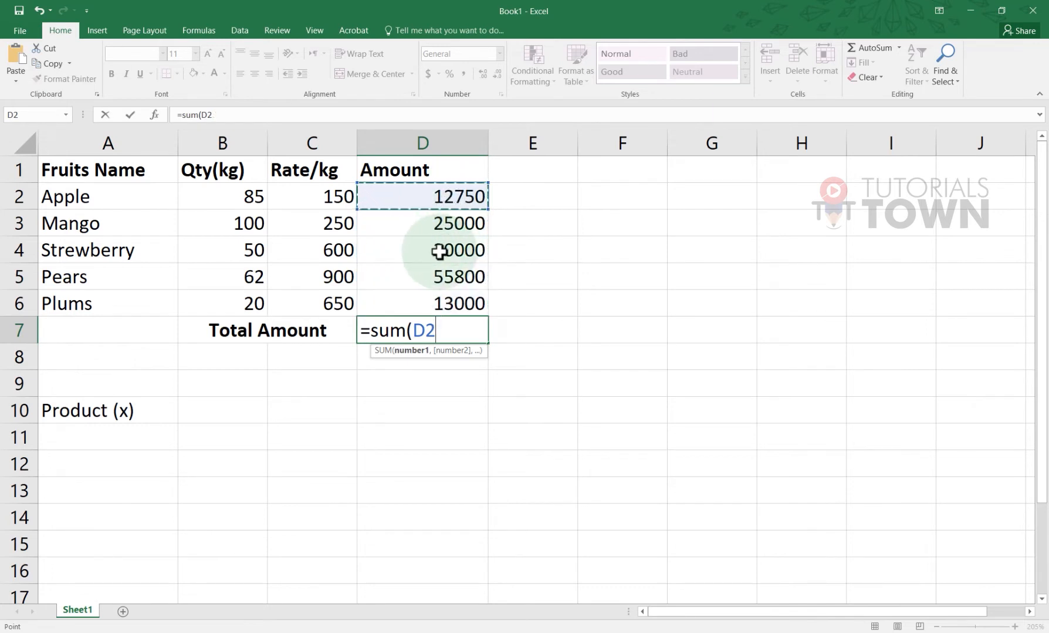
{"action": "type", "text": ","}
{"action": "left_click_drag", "start_coordinate": [445, 251], "coordinate": [447, 304]}
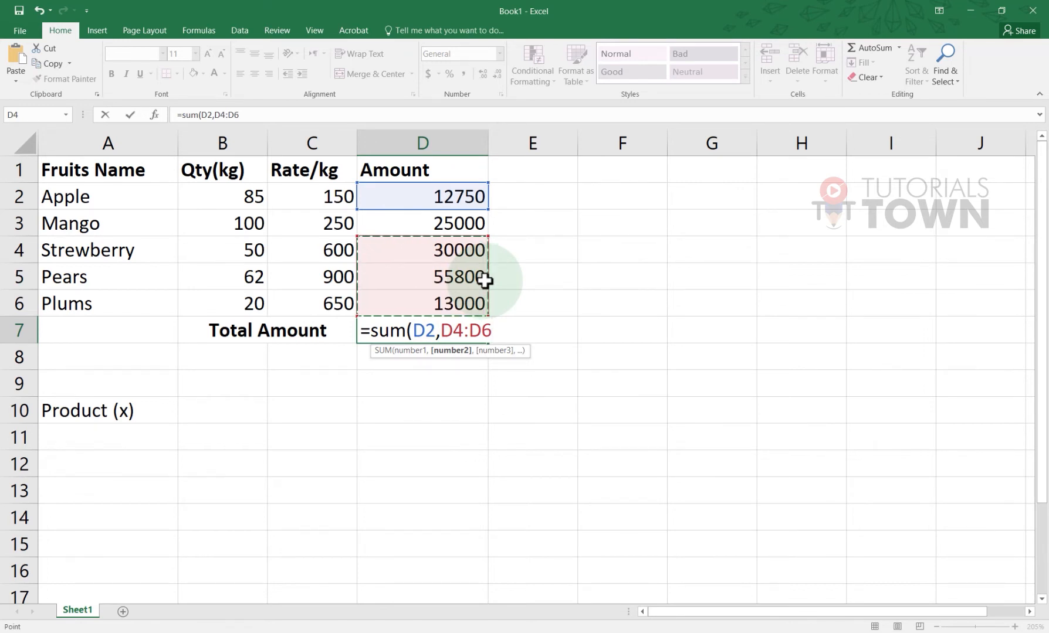
{"action": "key", "text": "Return"}
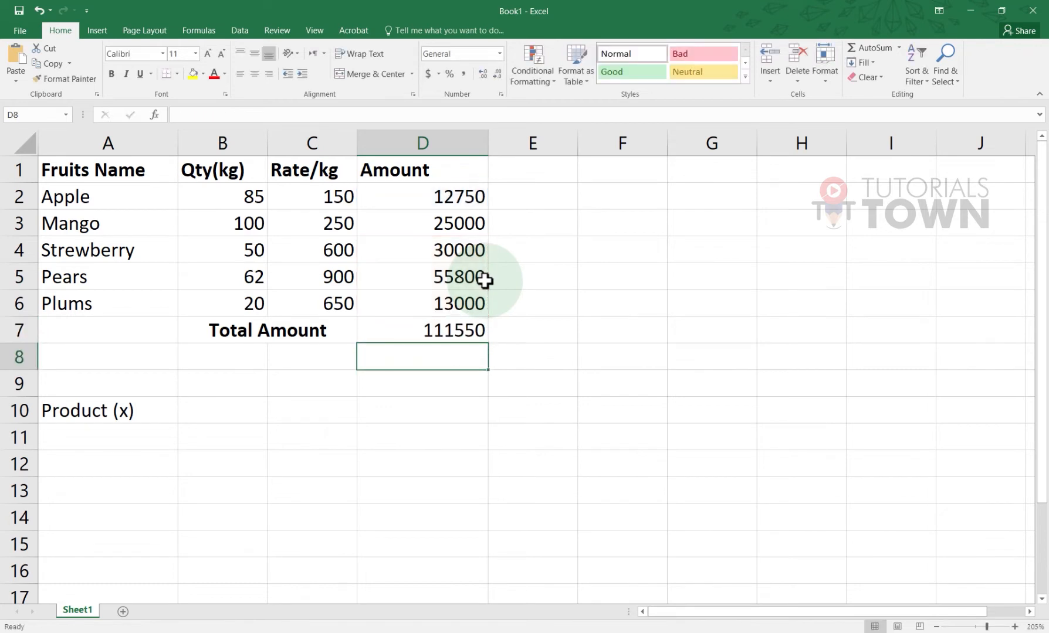
Check the D3 and D7 amounts, then give B7:D7 a light blue fill instead of blue
{"action": "left_click", "coordinate": [473, 226]}
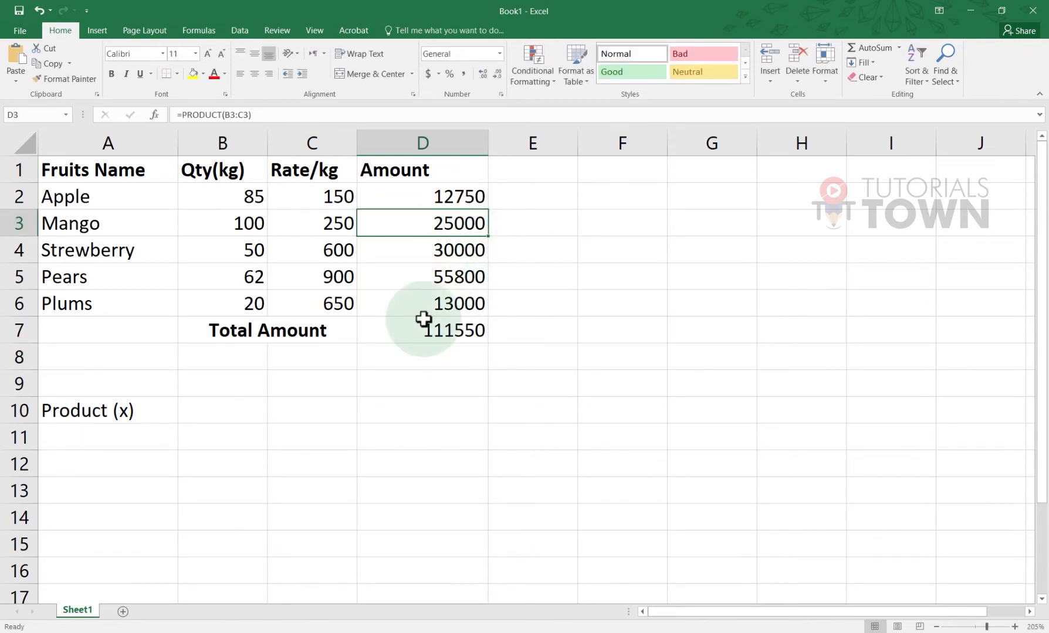
{"action": "left_click", "coordinate": [431, 345]}
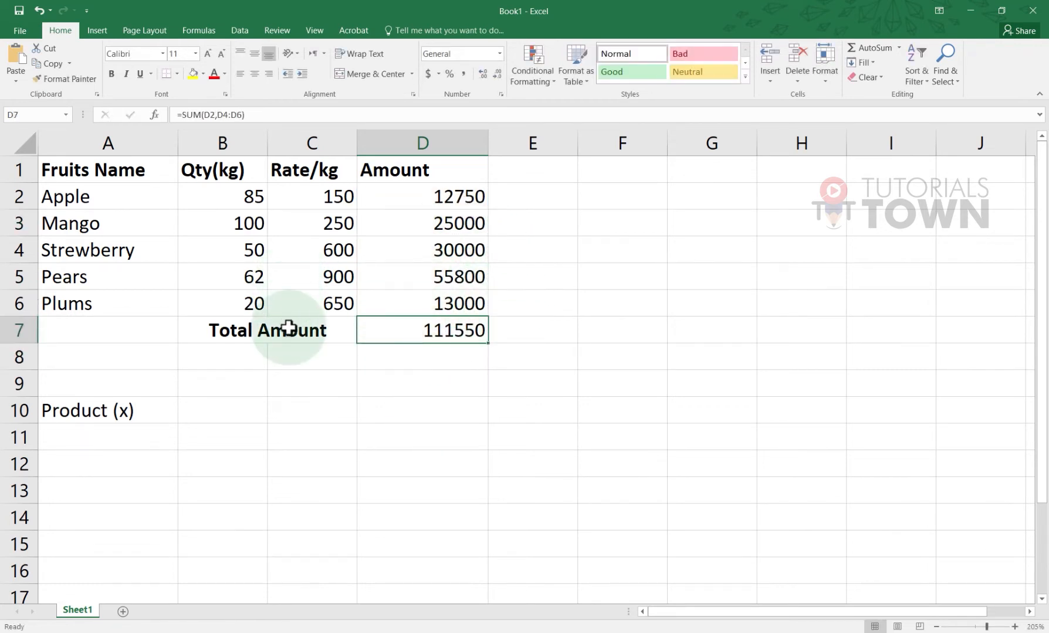
{"action": "left_click_drag", "start_coordinate": [281, 326], "coordinate": [400, 331]}
{"action": "left_click", "coordinate": [204, 73]}
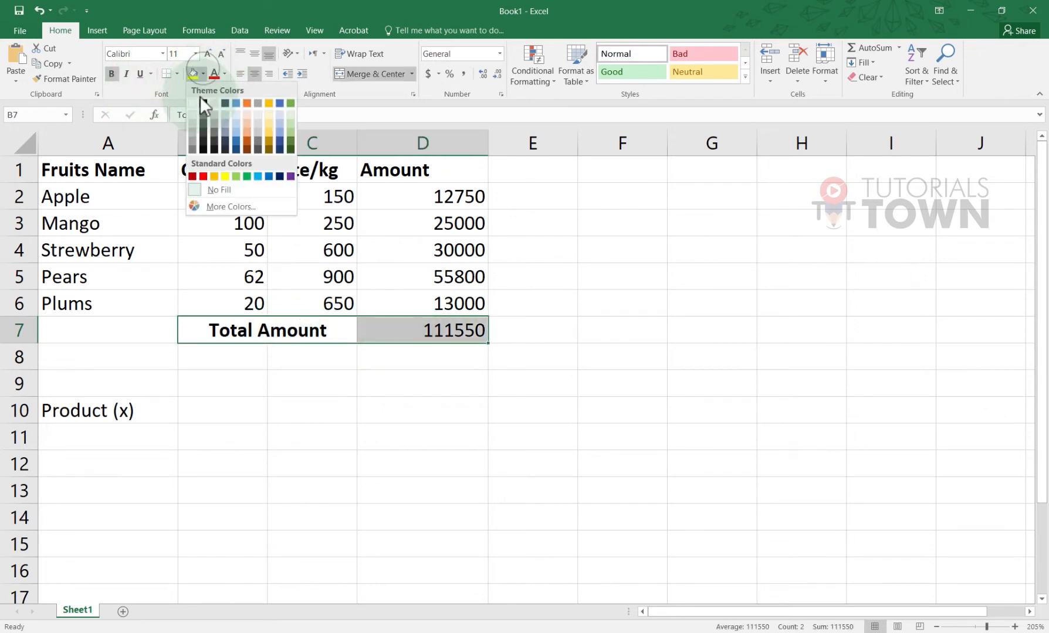
{"action": "left_click", "coordinate": [235, 101]}
{"action": "left_click", "coordinate": [204, 73]}
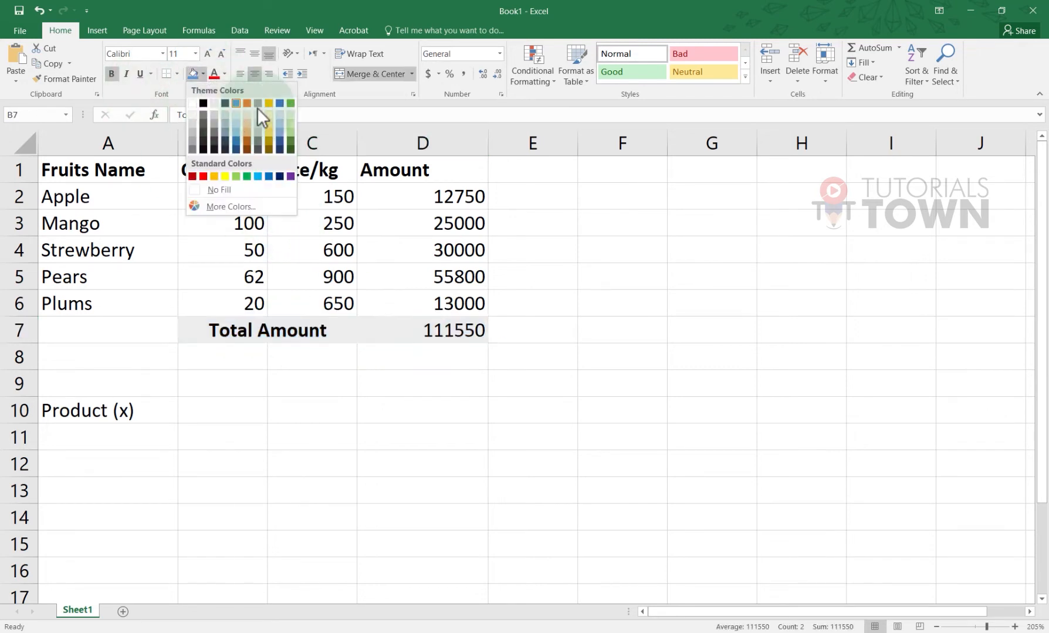
{"action": "left_click", "coordinate": [258, 109]}
{"action": "left_click", "coordinate": [402, 384]}
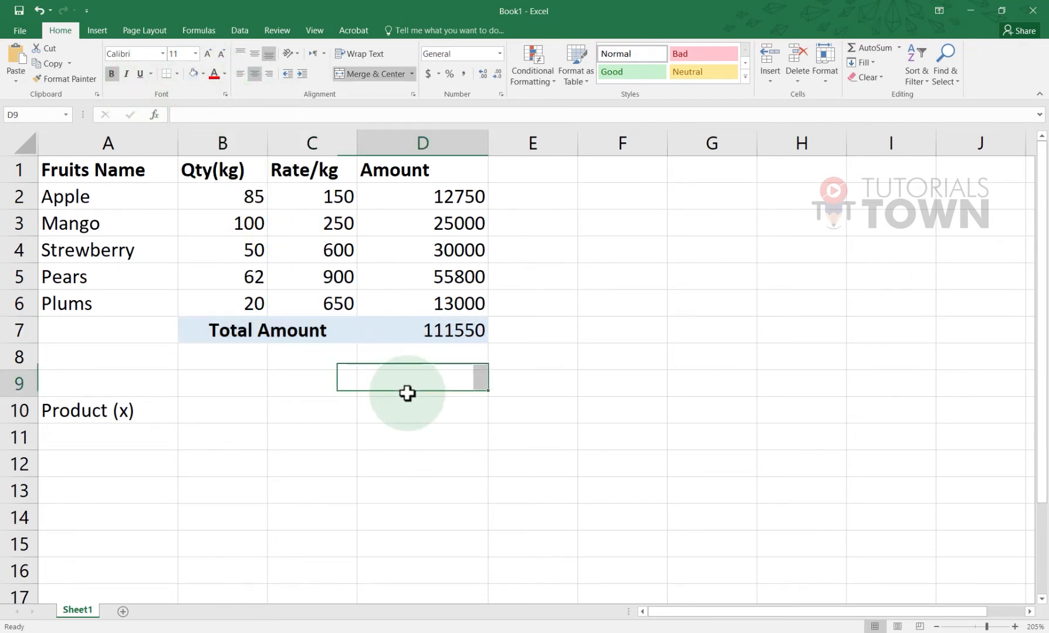
Replace the D7 total with an AutoSum of D2:D6, giving 136550
{"action": "left_click", "coordinate": [414, 337]}
{"action": "key", "text": "Delete"}
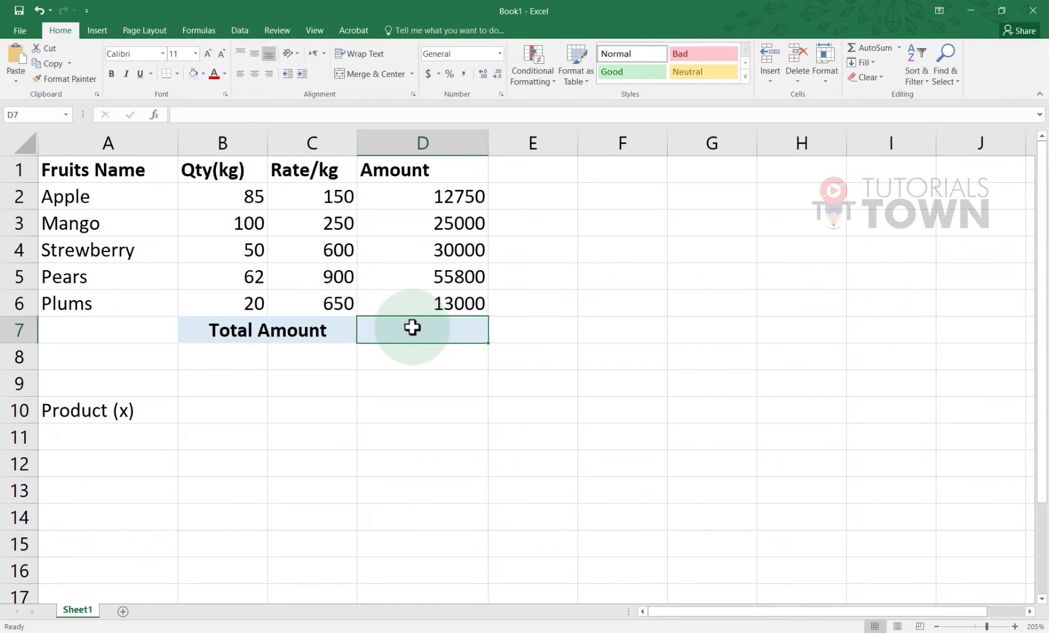
{"action": "left_click", "coordinate": [867, 48]}
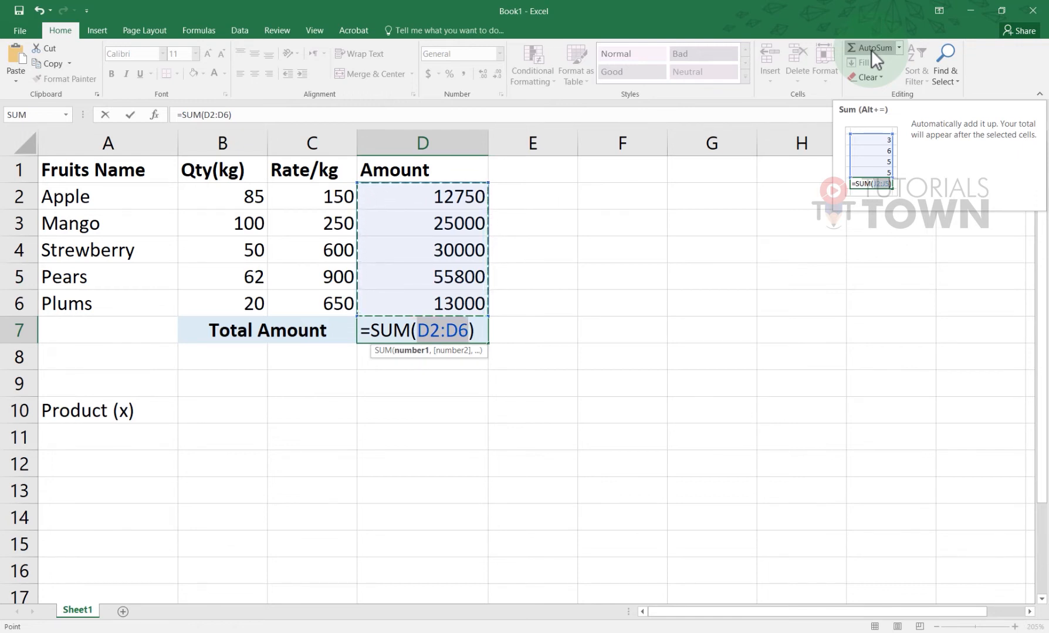
{"action": "key", "text": "Return"}
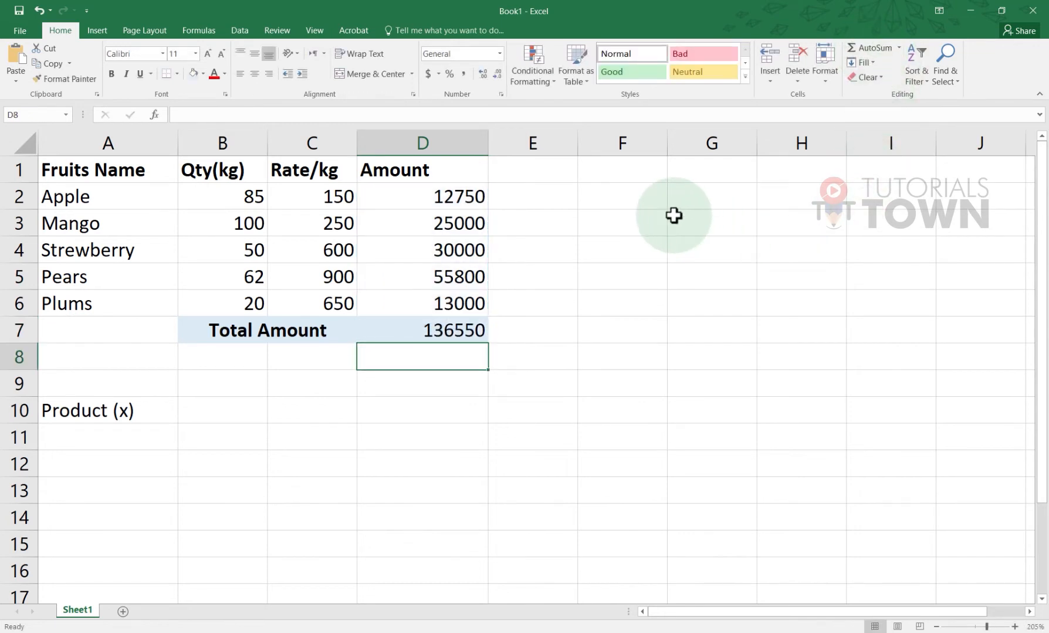
Try an AutoSum for row 2 in E2, then cancel it
{"action": "left_click", "coordinate": [546, 203]}
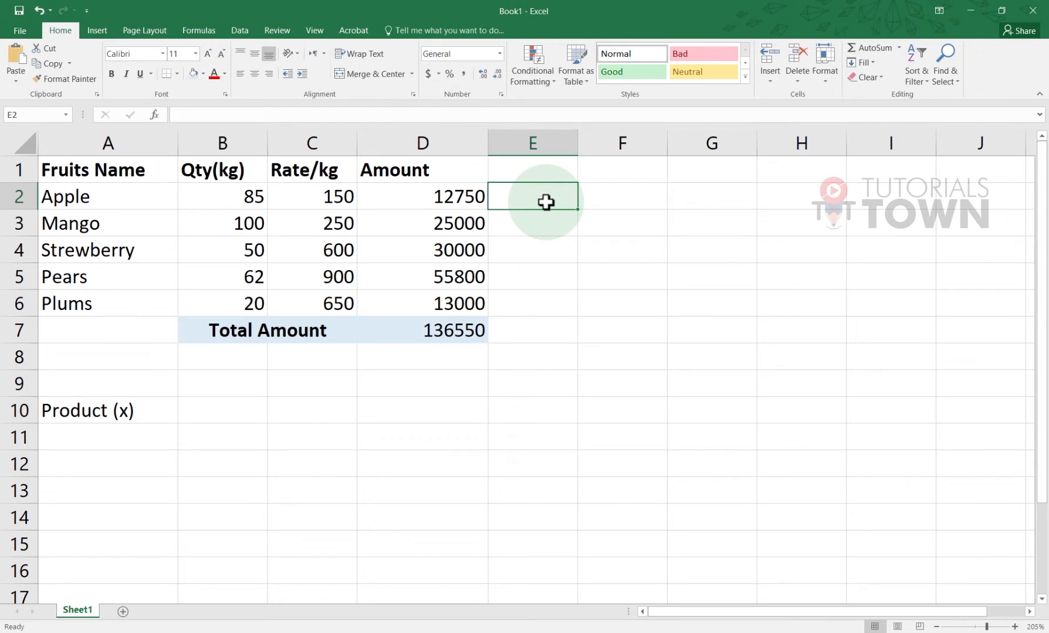
{"action": "key", "text": "alt+equal"}
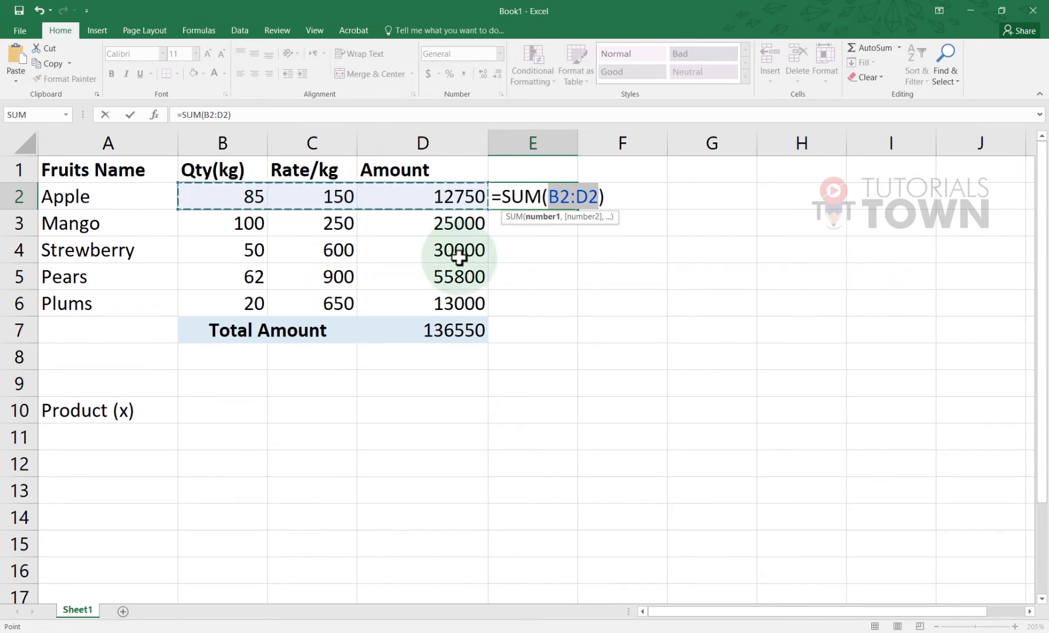
{"action": "key", "text": "Escape"}
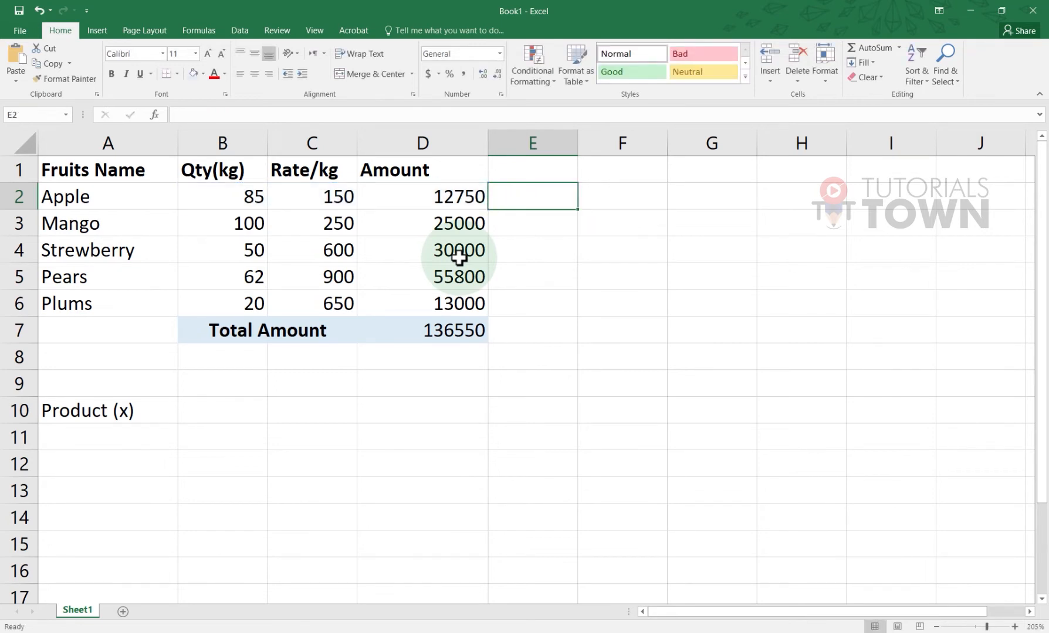
Enter the labels 'Sum/Auto SUM' in A11 and 'Min' in A12
{"action": "left_click", "coordinate": [153, 433]}
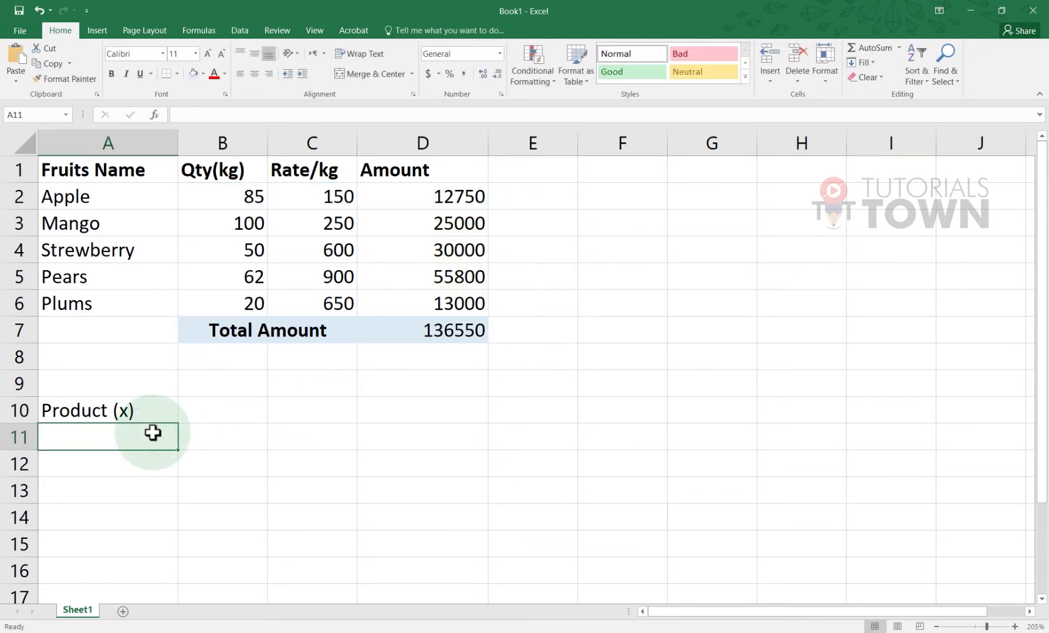
{"action": "type", "text": "Sum"}
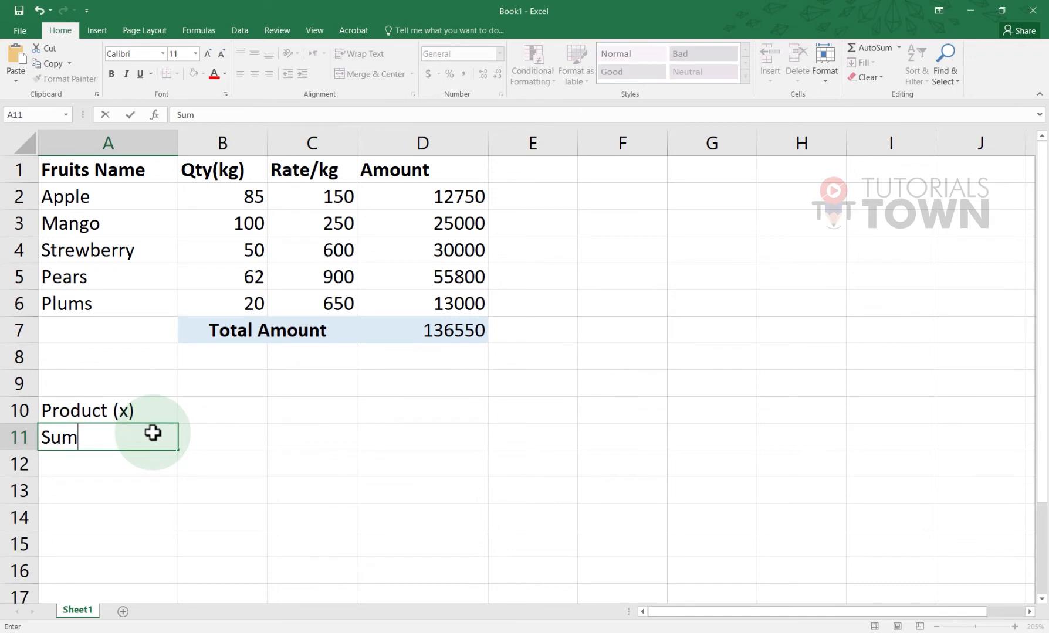
{"action": "type", "text": "/Auto"}
{"action": "type", "text": " SUM"}
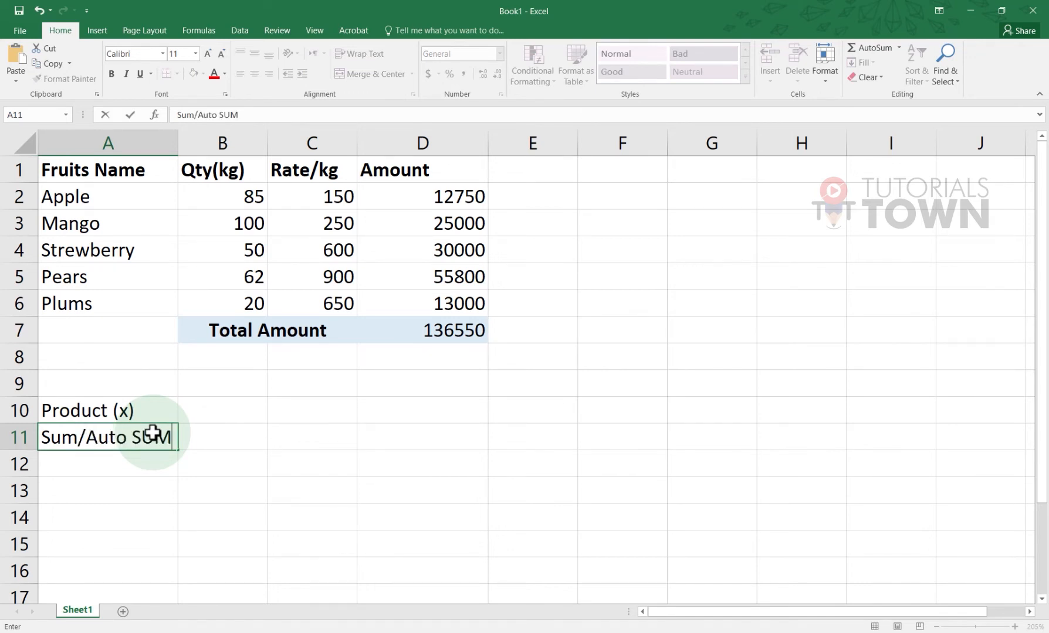
{"action": "key", "text": "Return"}
{"action": "left_click", "coordinate": [240, 394]}
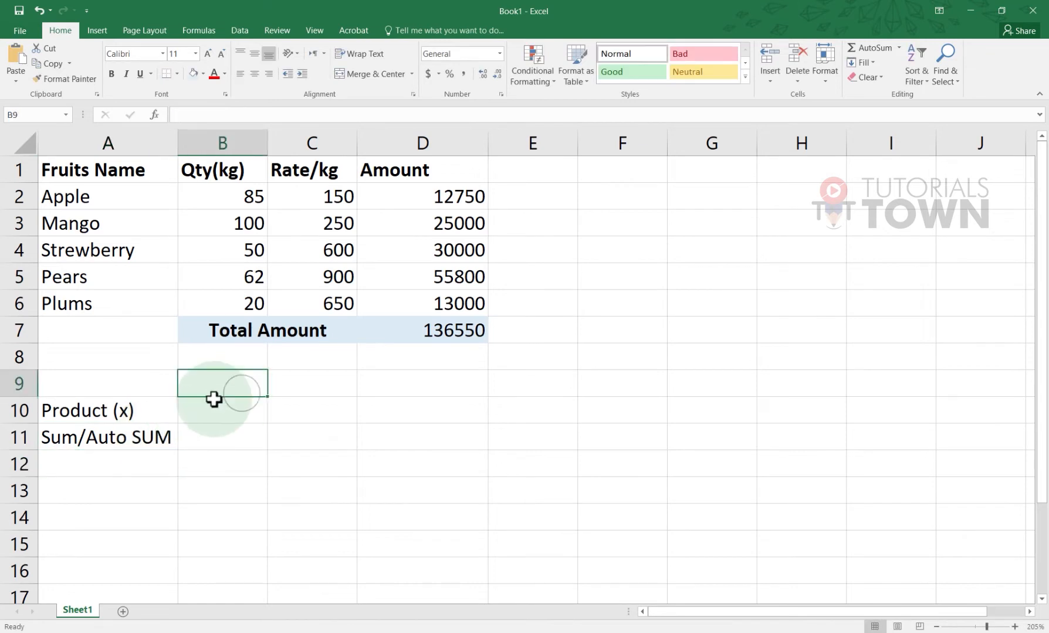
{"action": "left_click", "coordinate": [125, 470]}
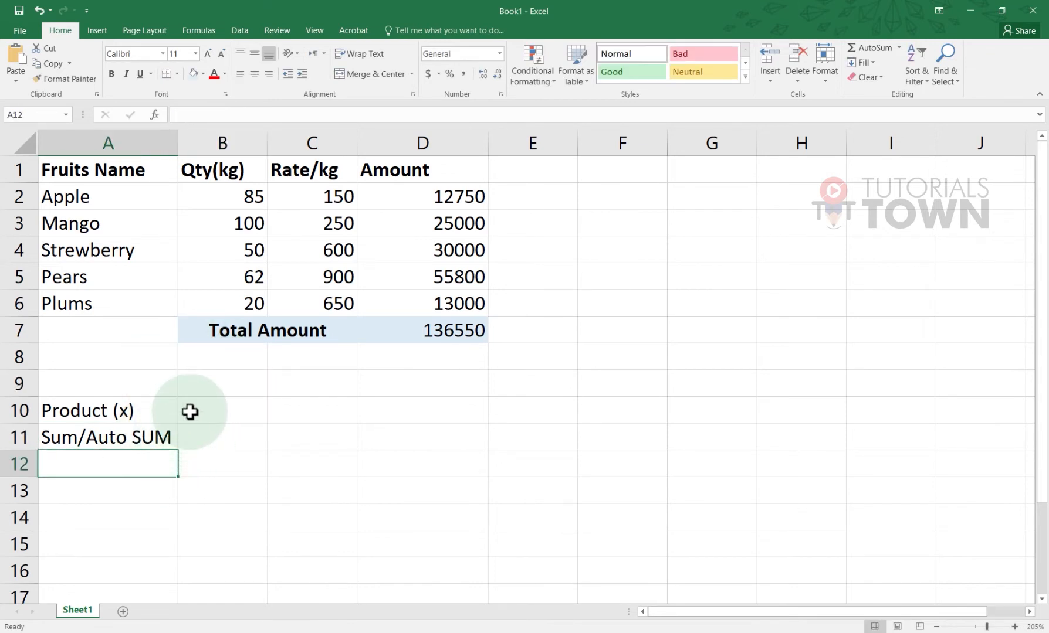
{"action": "type", "text": "Min"}
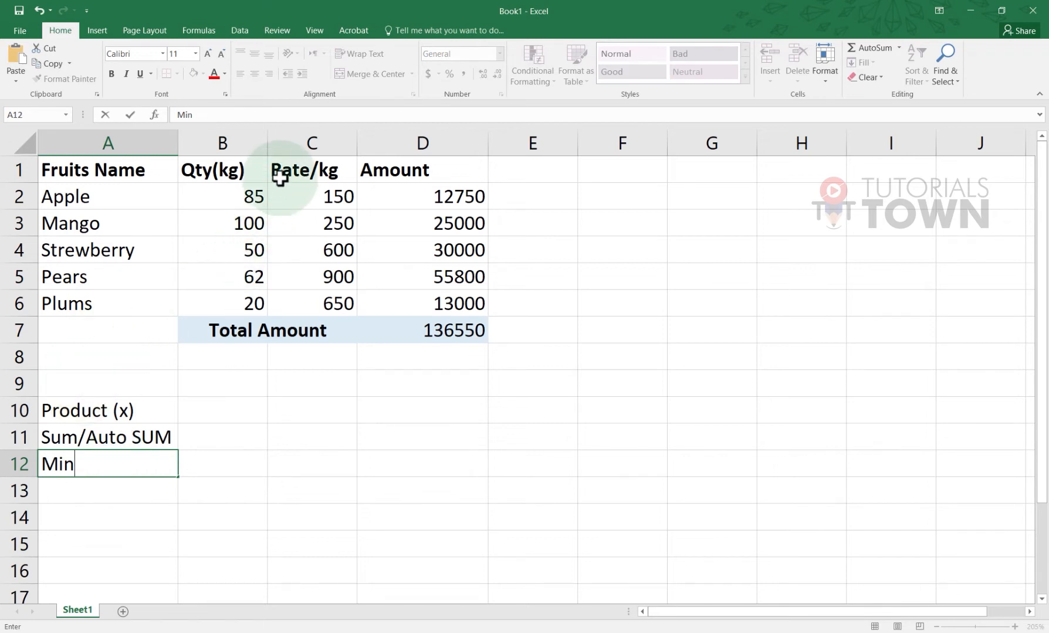
Select the fruit data block, the rates, then quantities B2:B6, and clear the selection
{"action": "left_click_drag", "start_coordinate": [61, 198], "coordinate": [426, 293]}
{"action": "left_click_drag", "start_coordinate": [331, 239], "coordinate": [321, 196]}
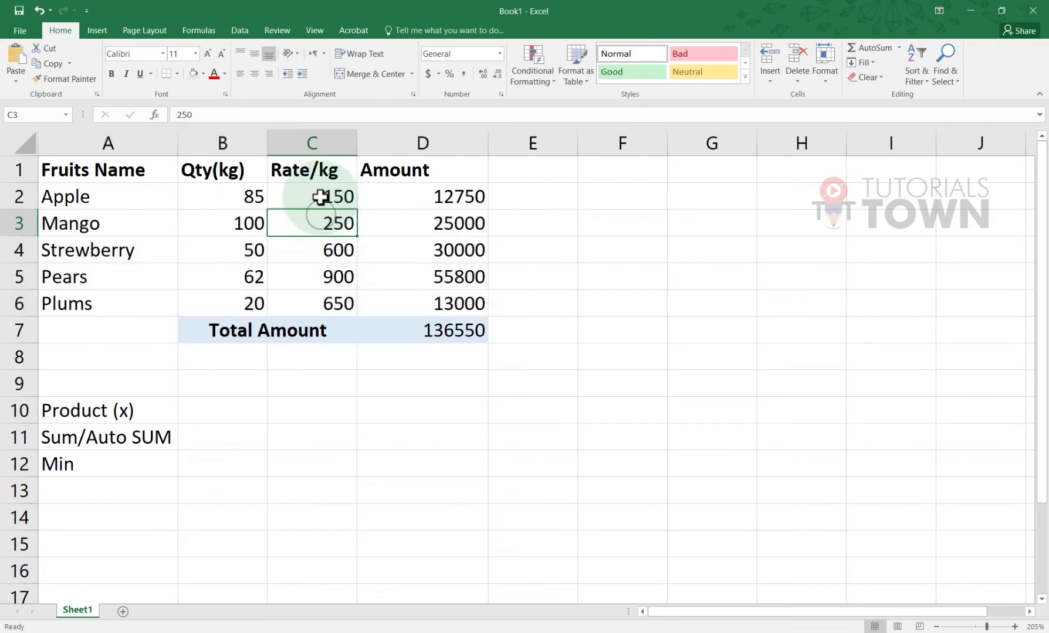
{"action": "left_click_drag", "start_coordinate": [242, 197], "coordinate": [238, 302]}
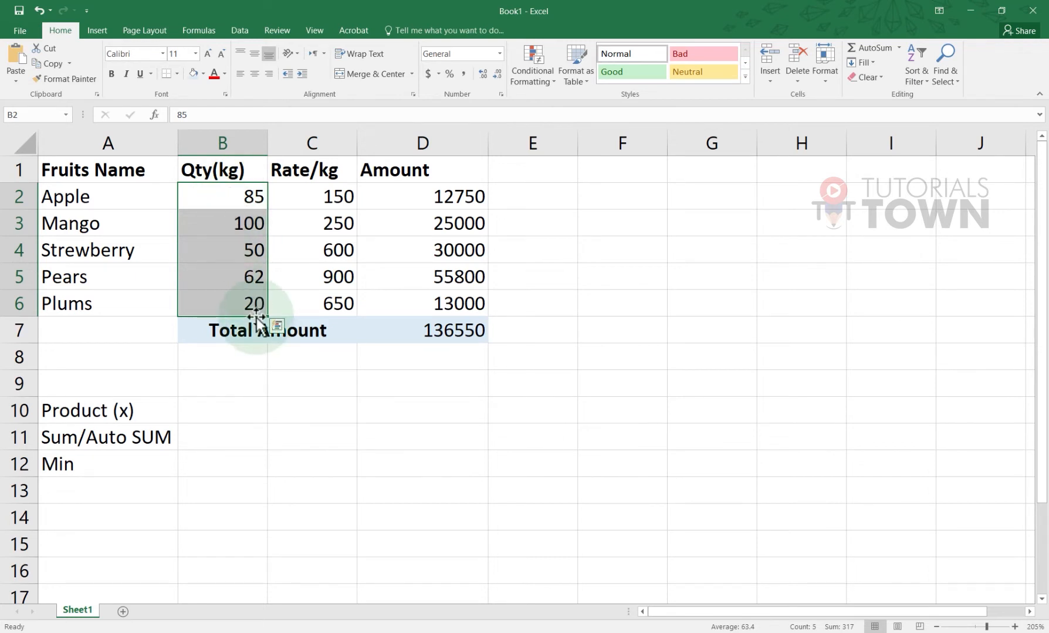
{"action": "left_click", "coordinate": [254, 353]}
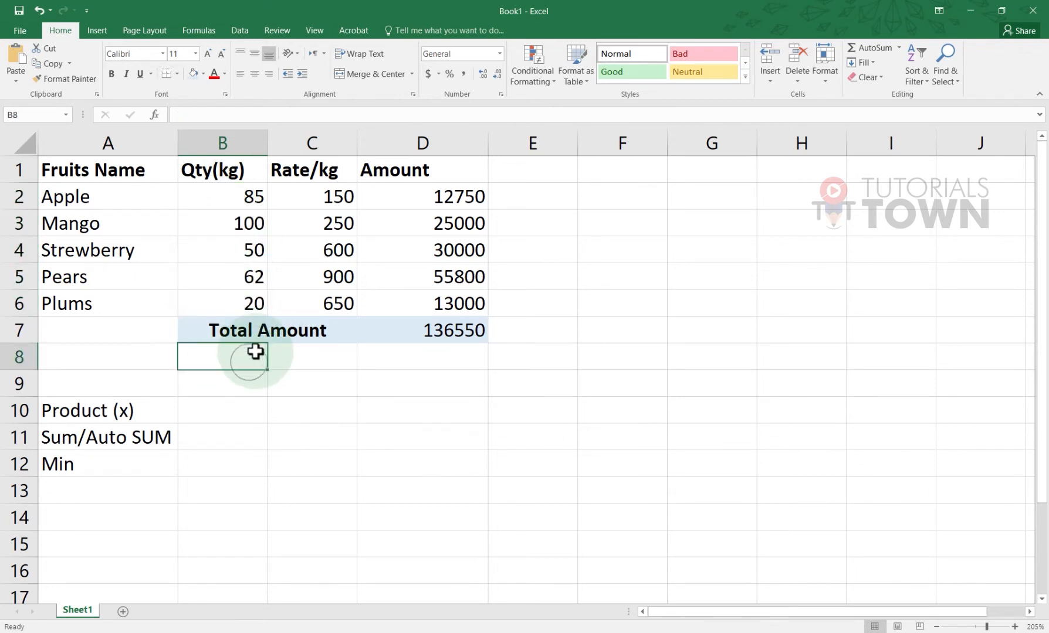
{"action": "left_click", "coordinate": [227, 468]}
{"action": "type", "text": "="}
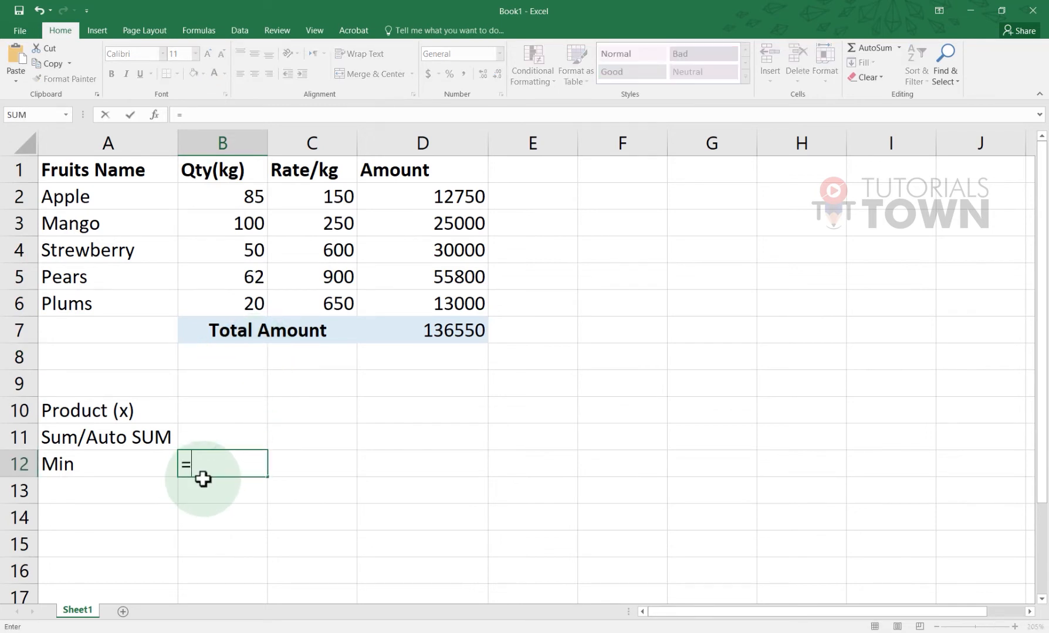
{"action": "type", "text": "min"}
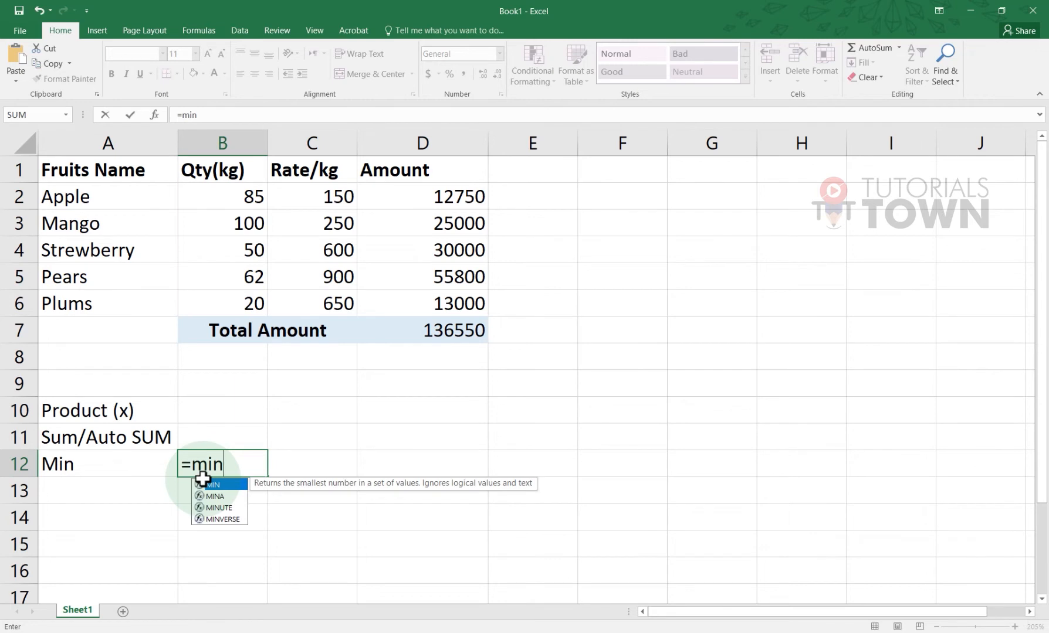
{"action": "type", "text": "("}
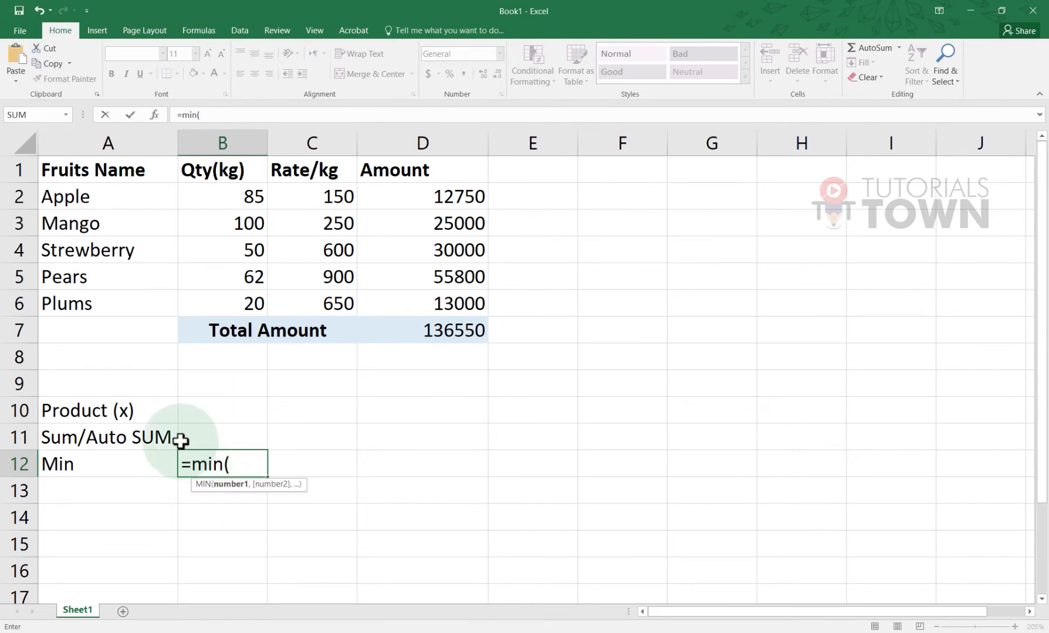
{"action": "left_click_drag", "start_coordinate": [222, 195], "coordinate": [223, 312]}
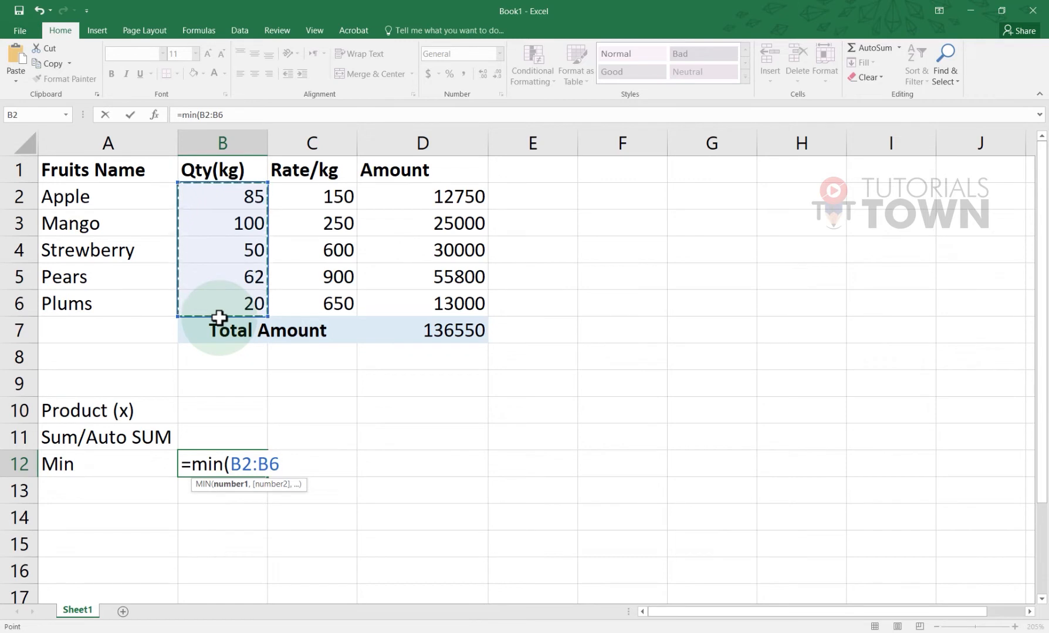
{"action": "key", "text": "Return"}
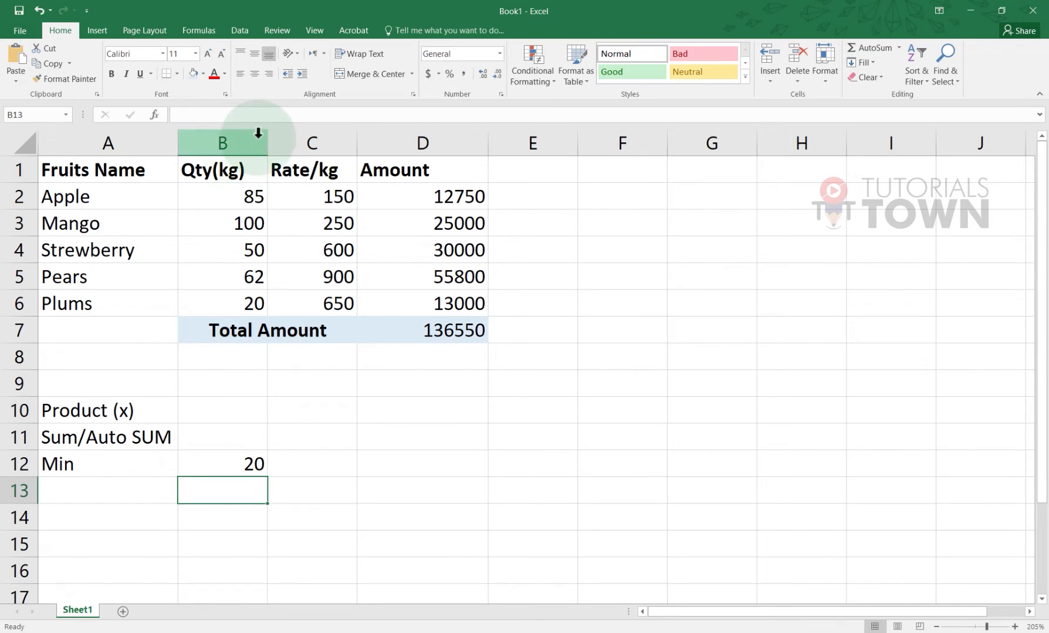
{"action": "left_click", "coordinate": [213, 468]}
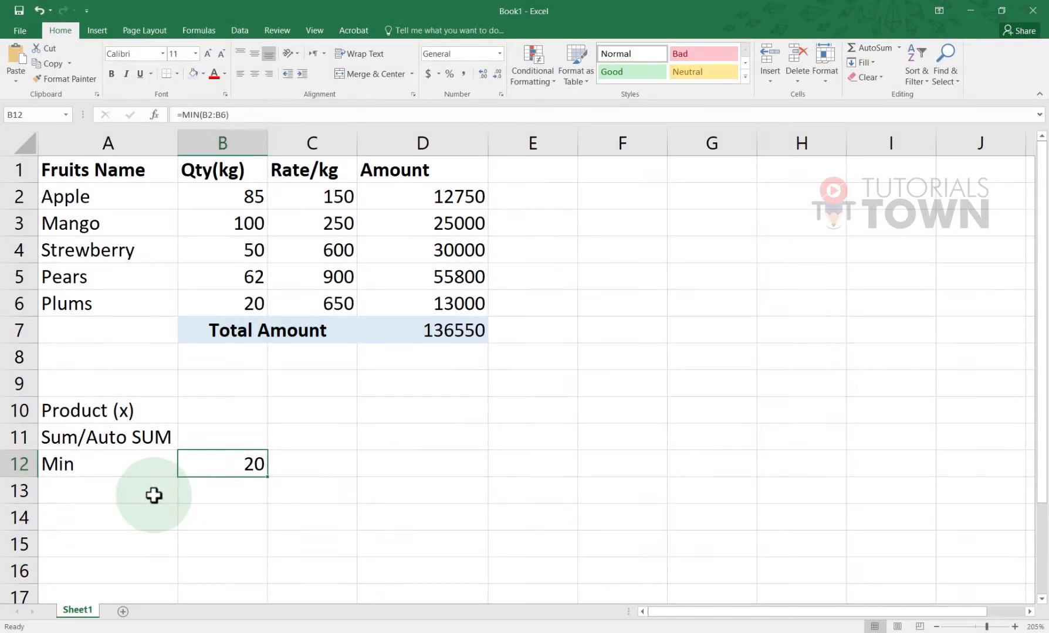
{"action": "left_click", "coordinate": [153, 496]}
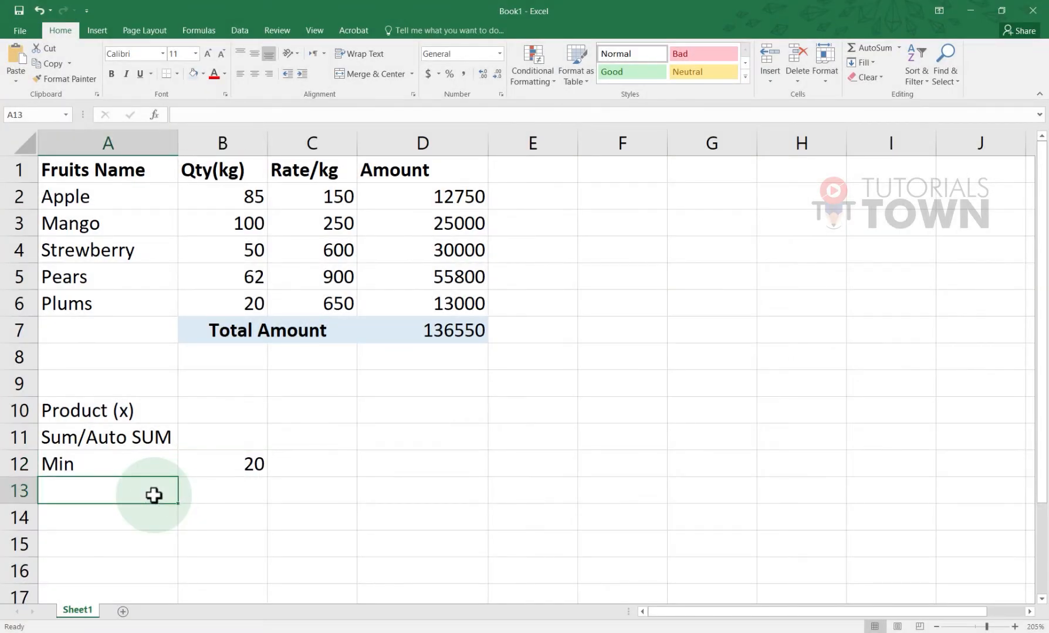
Label A13 'Max' and enter =MAX(B2:B6) in B13, showing 100
{"action": "type", "text": "Max"}
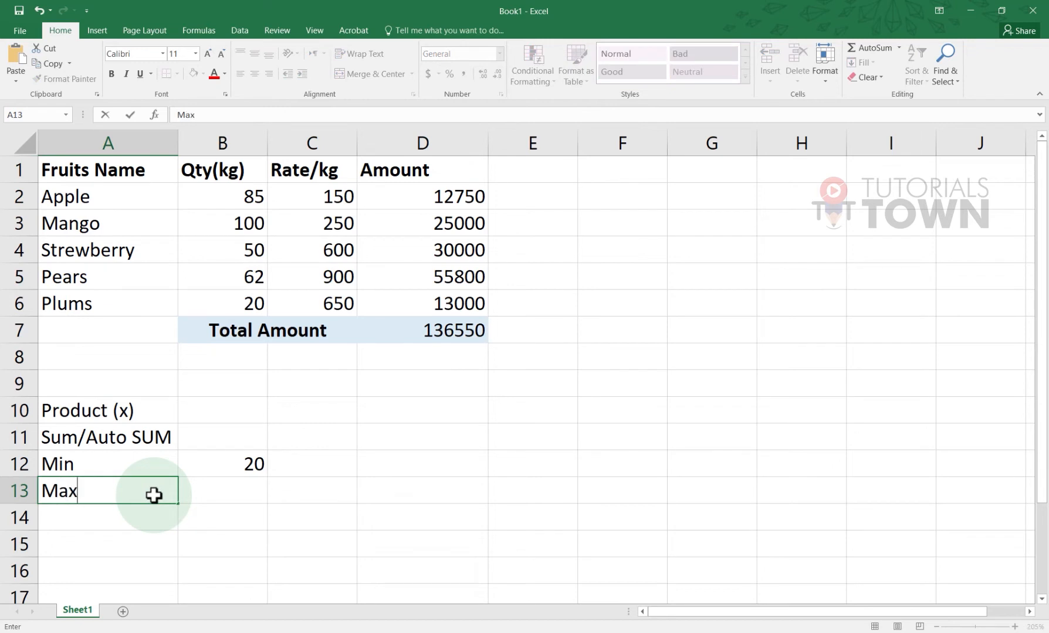
{"action": "left_click", "coordinate": [203, 493]}
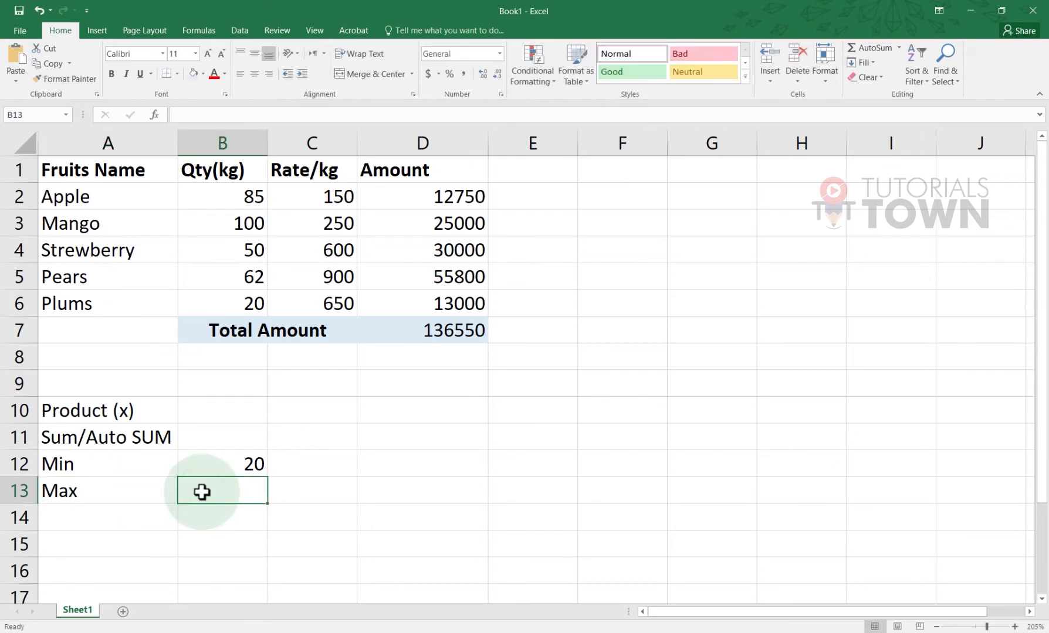
{"action": "type", "text": "=ma"}
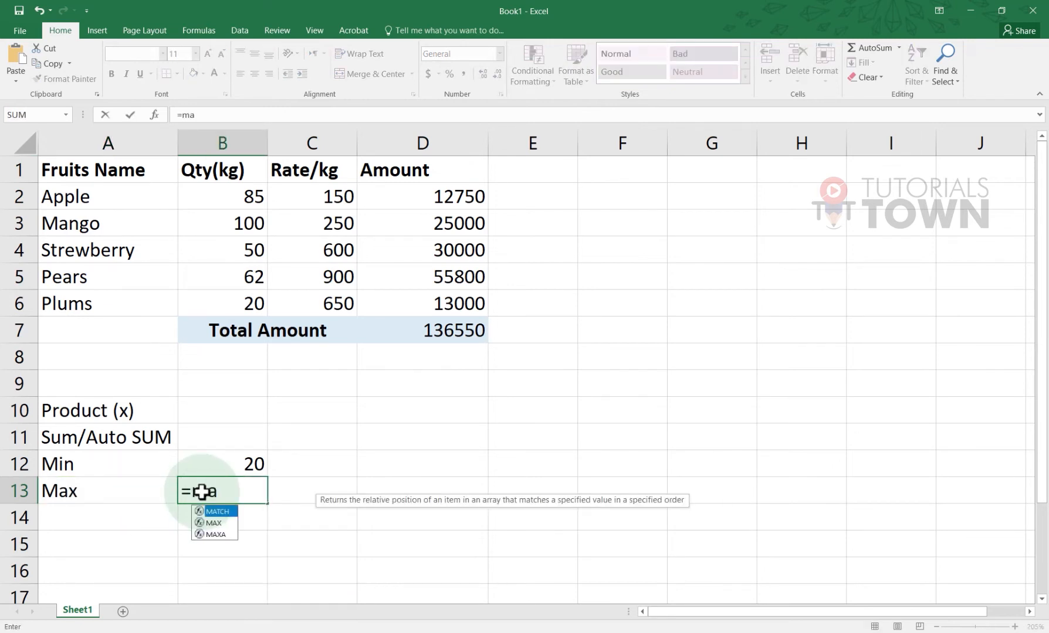
{"action": "type", "text": "x"}
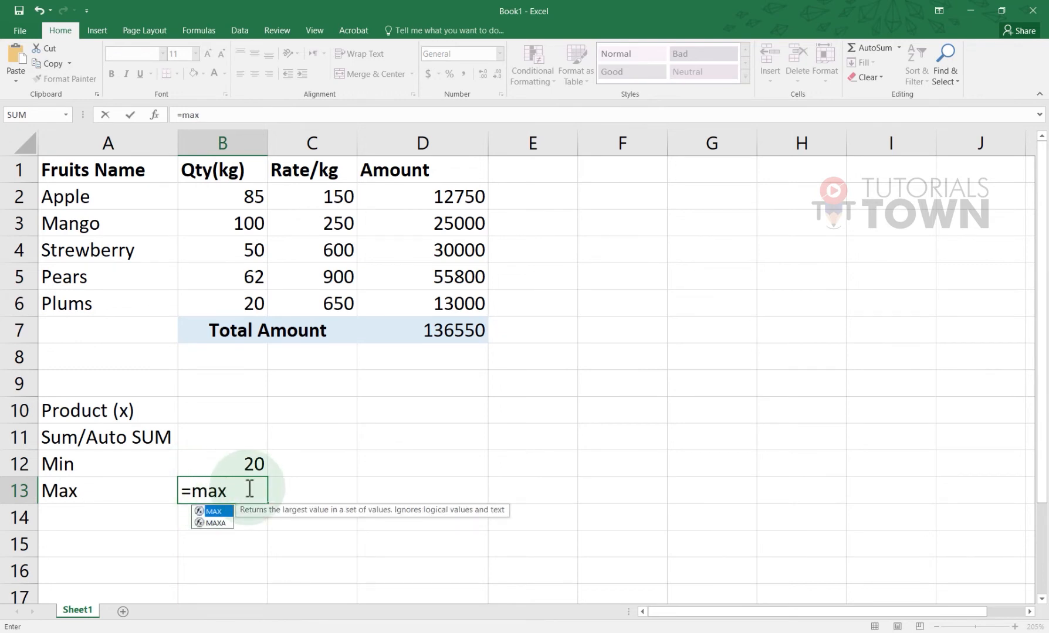
{"action": "type", "text": "("}
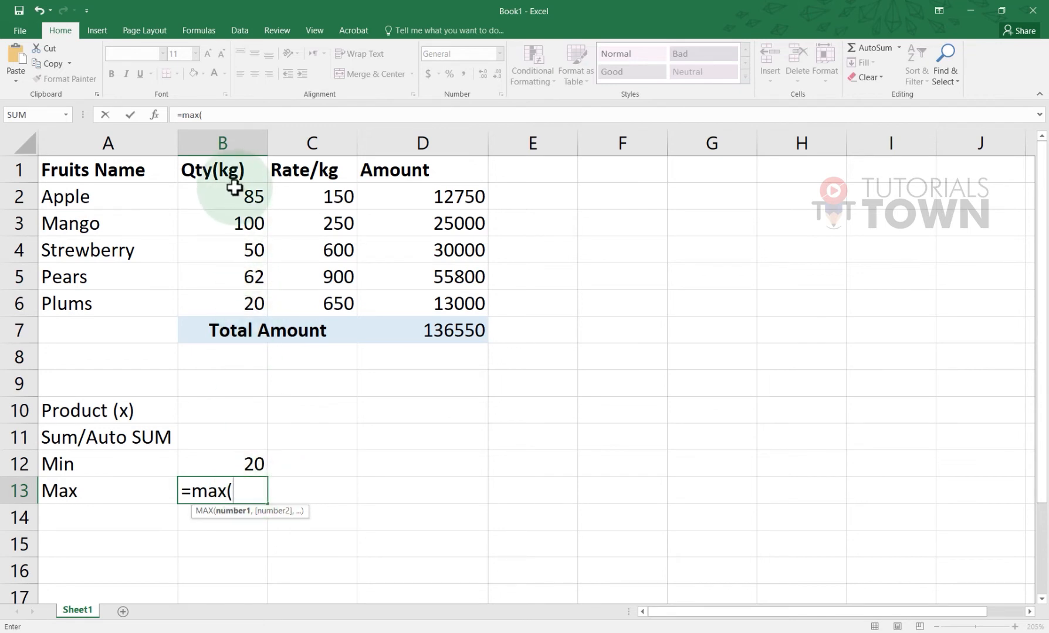
{"action": "left_click_drag", "start_coordinate": [234, 186], "coordinate": [258, 304]}
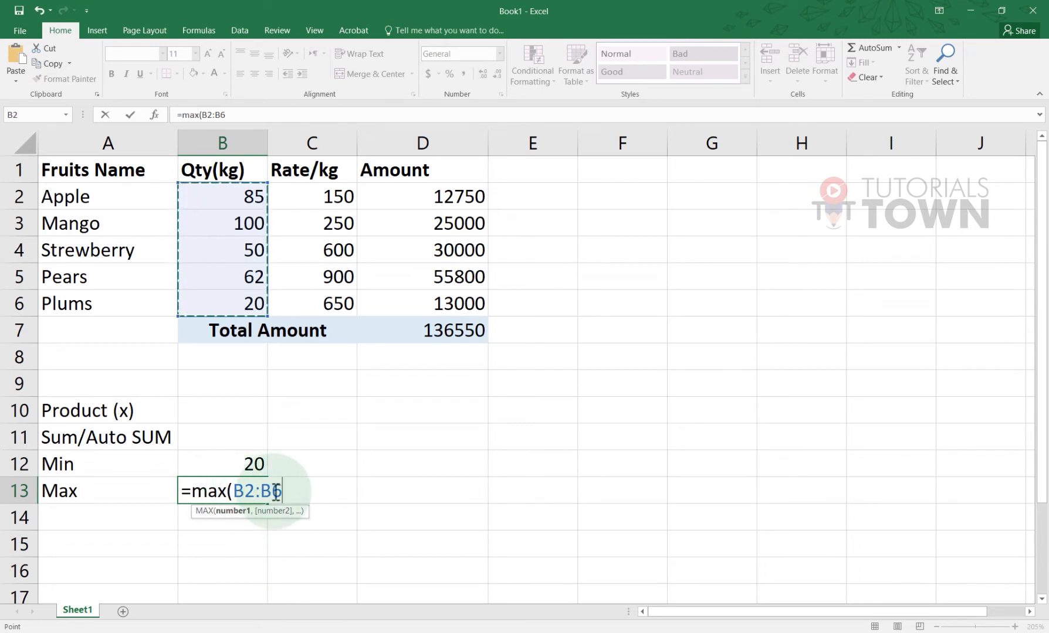
{"action": "key", "text": "Return"}
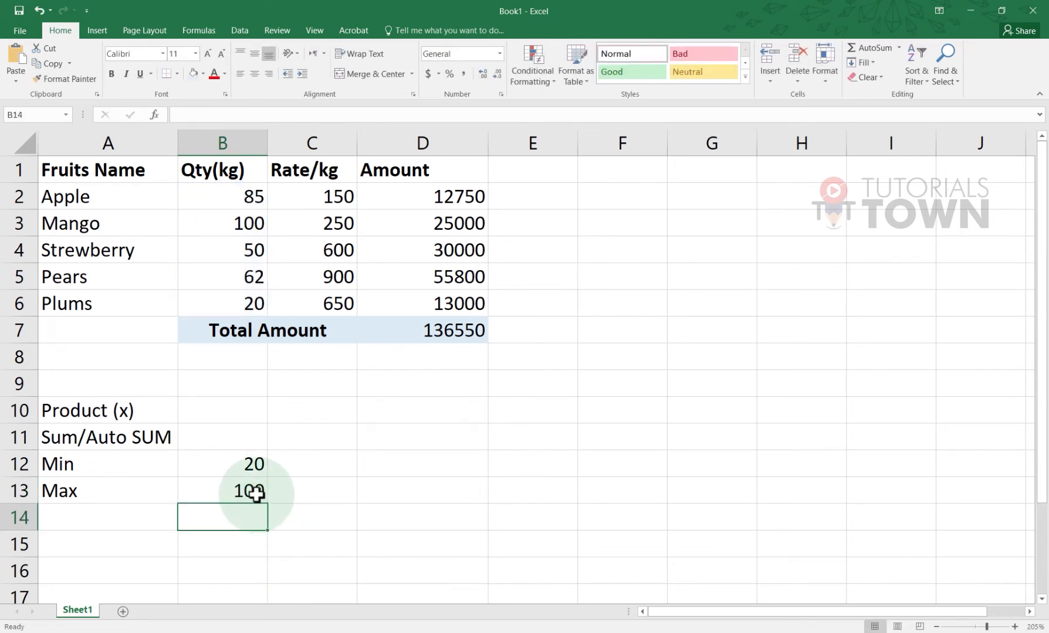
{"action": "left_click", "coordinate": [261, 492]}
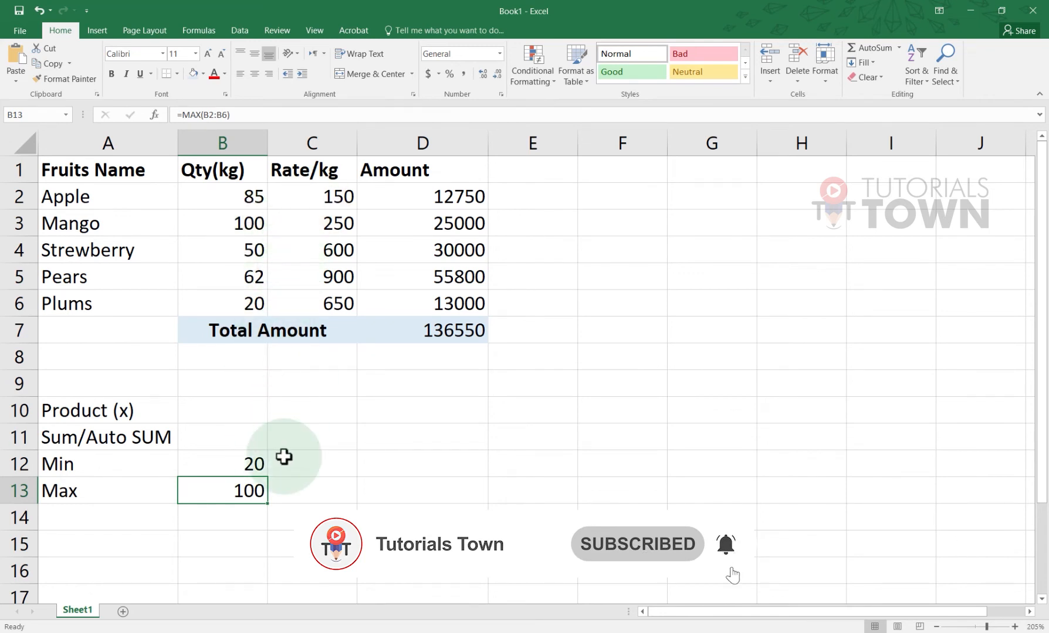
{"action": "left_click", "coordinate": [292, 487]}
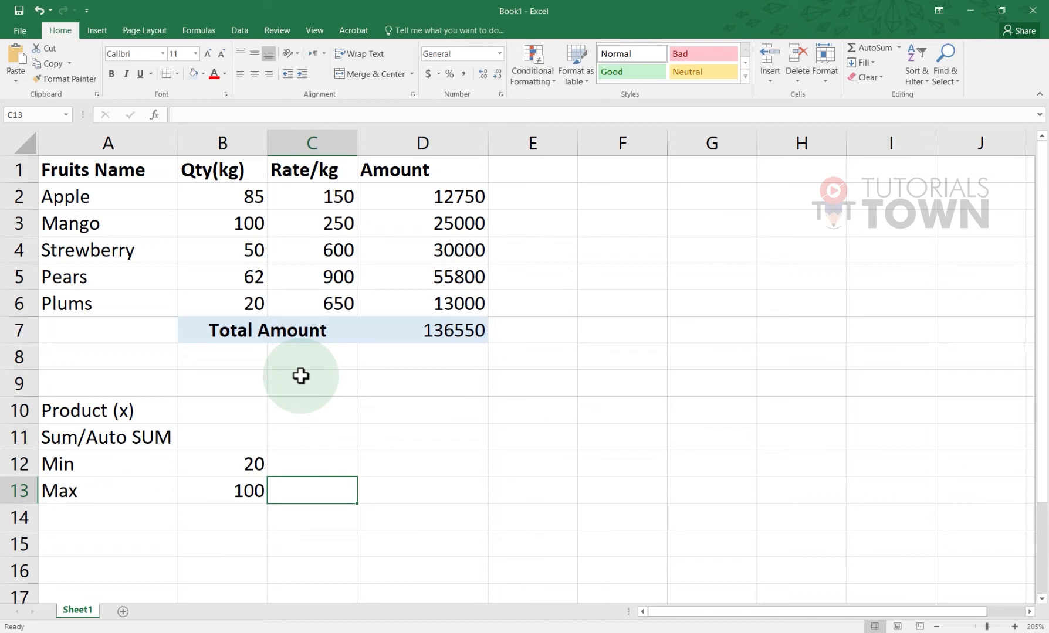
Fix C13's #NAME? error to =MAX(C2:C6), showing Pears' top rate of 900
{"action": "type", "text": "=ma"}
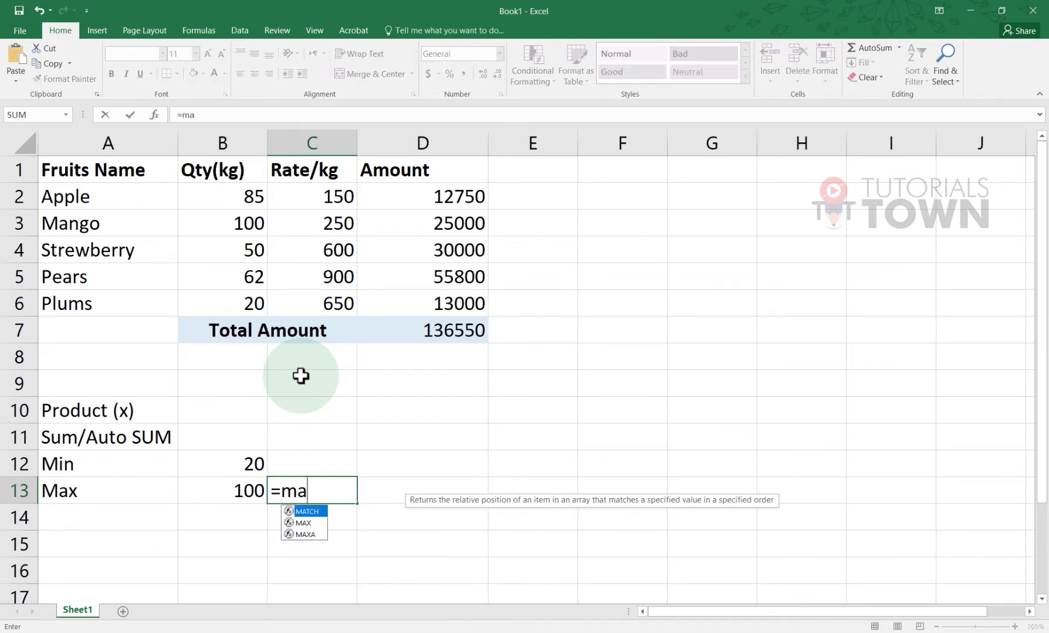
{"action": "key", "text": "Return"}
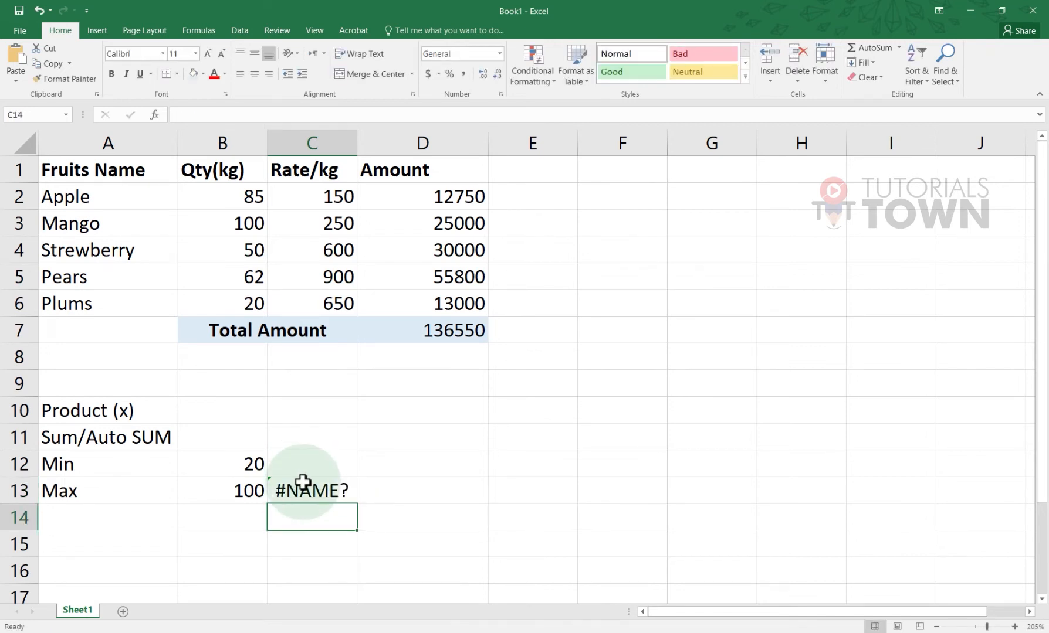
{"action": "double_click", "coordinate": [302, 485]}
{"action": "type", "text": "x("}
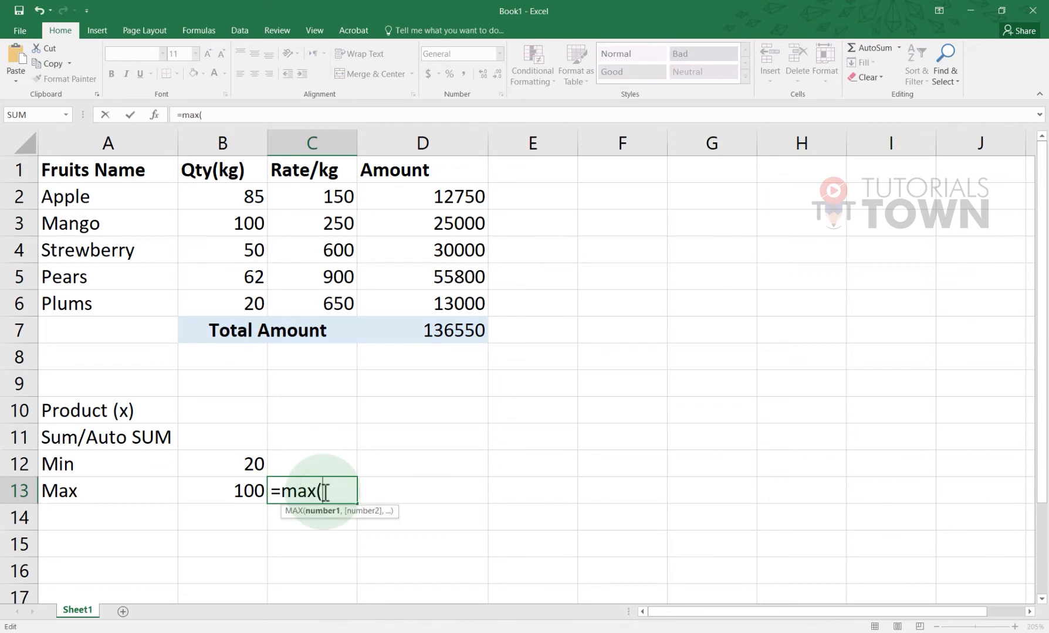
{"action": "left_click_drag", "start_coordinate": [330, 194], "coordinate": [342, 337]}
{"action": "key", "text": "Return"}
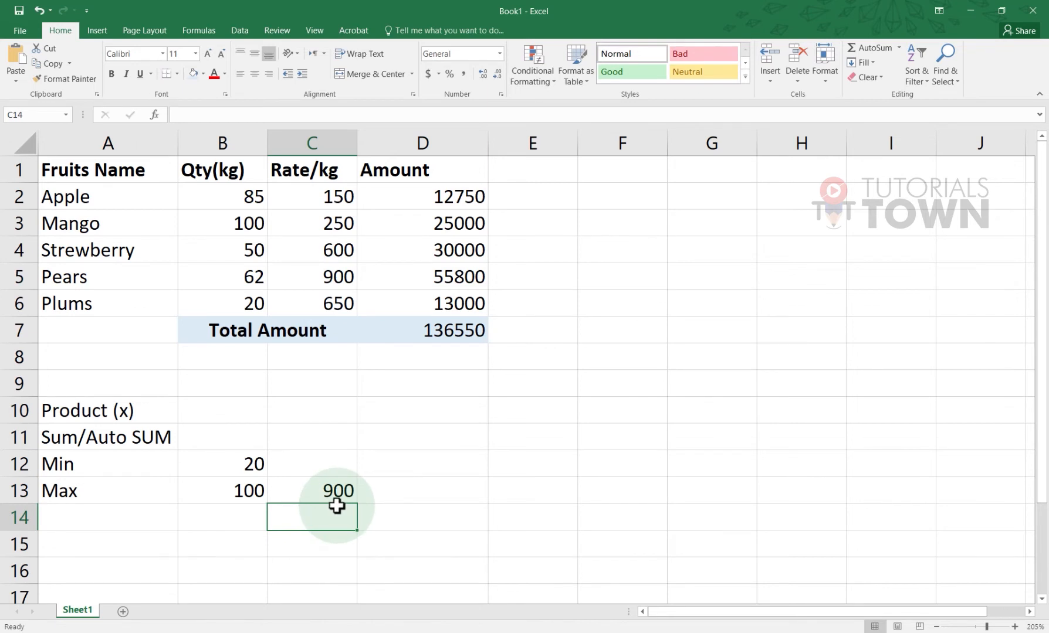
{"action": "left_click", "coordinate": [330, 280]}
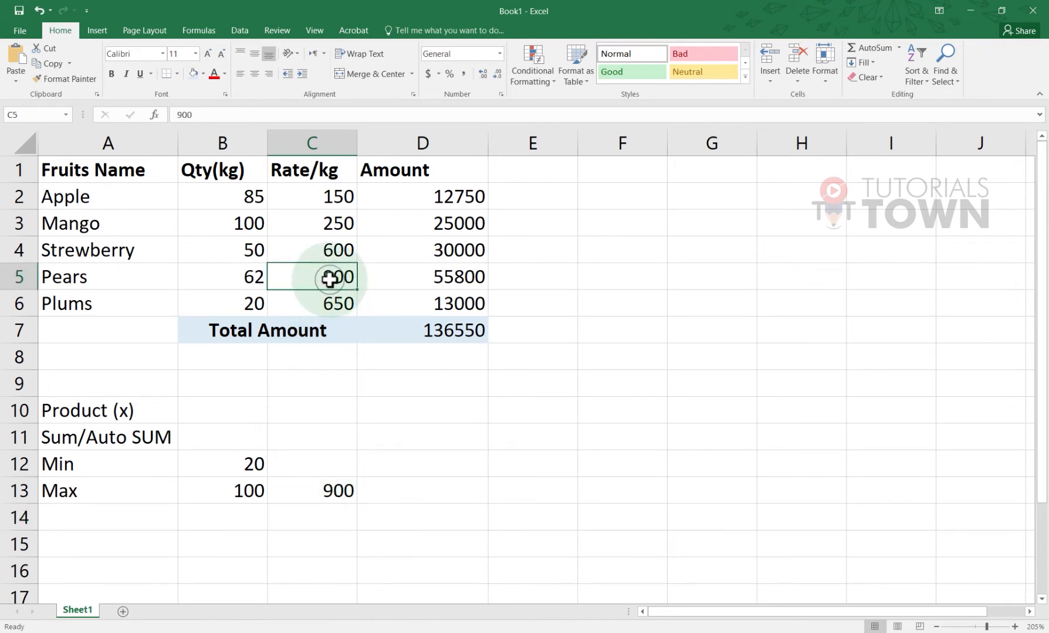
{"action": "left_click", "coordinate": [69, 286]}
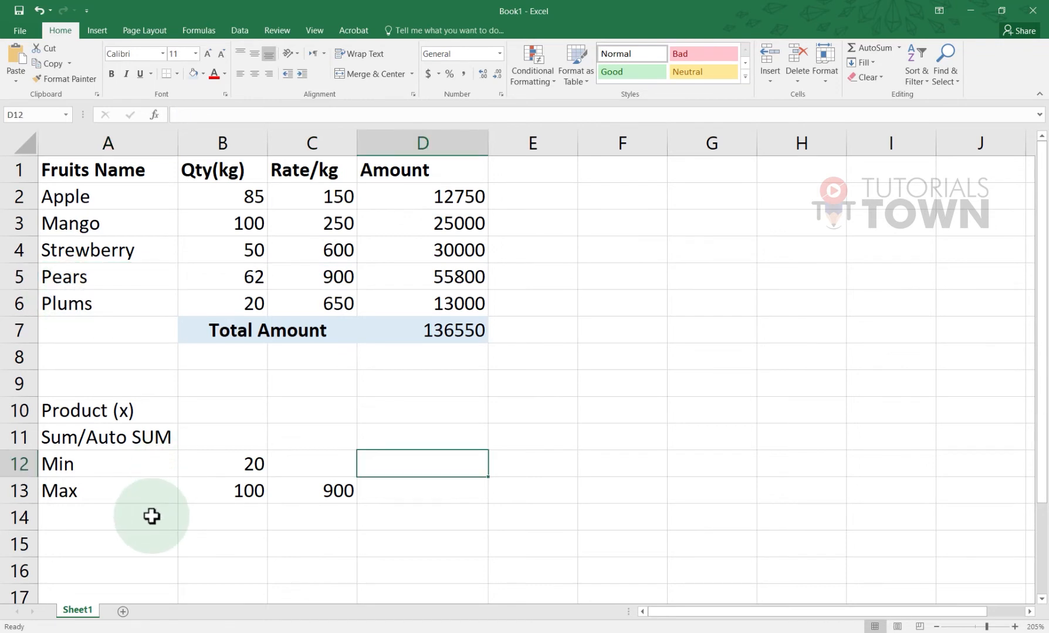
{"action": "left_click", "coordinate": [155, 522]}
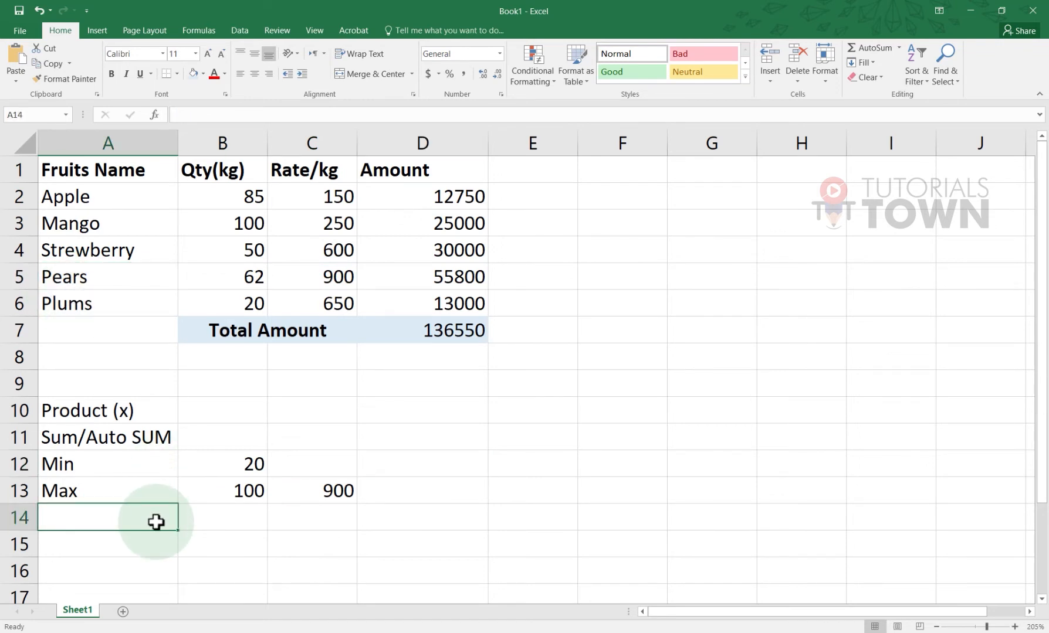
Type 'Concatenate' into A14 and move to B14 beside it
{"action": "type", "text": "Conca"}
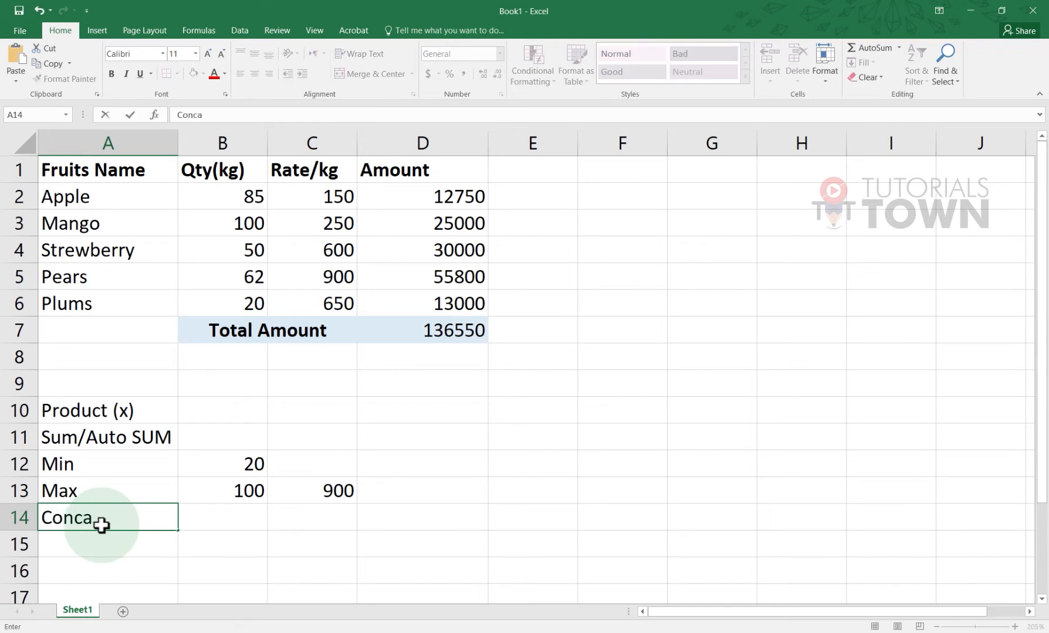
{"action": "type", "text": "tenate"}
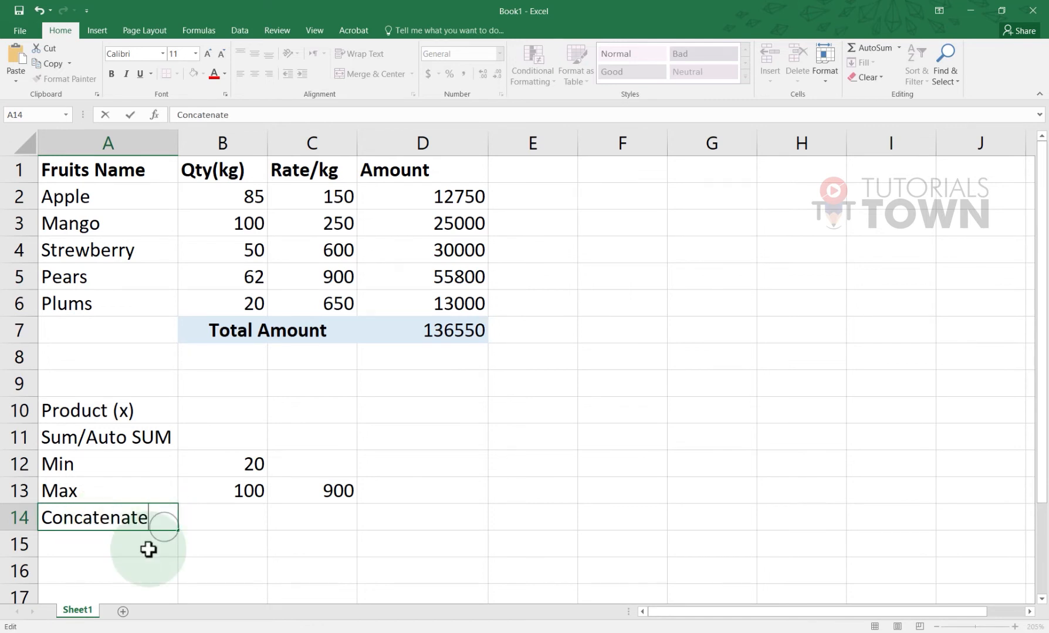
{"action": "key", "text": "Return"}
{"action": "left_click", "coordinate": [98, 518]}
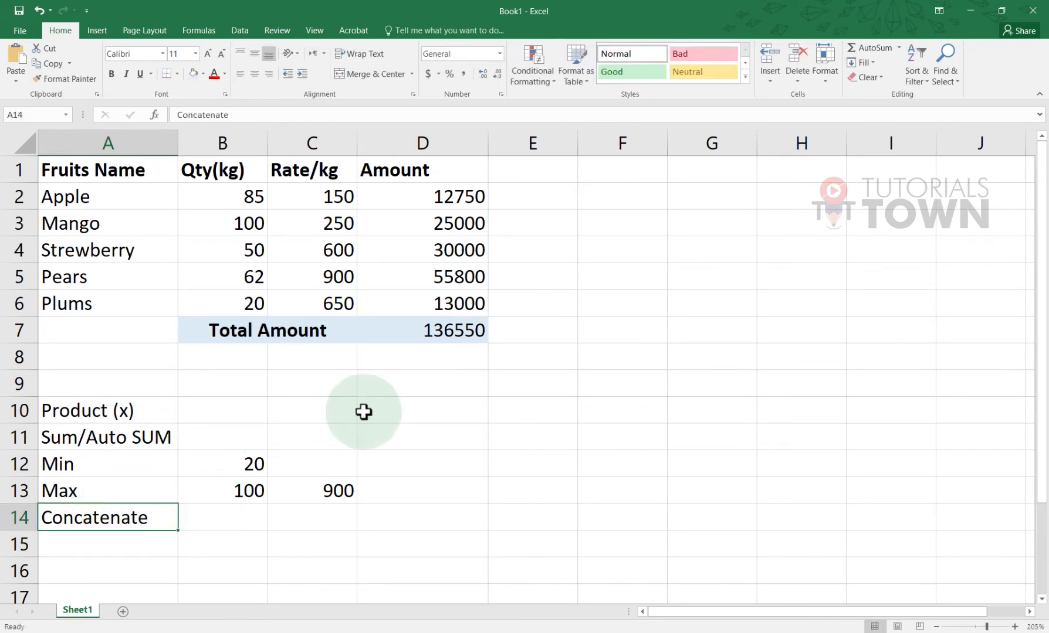
{"action": "left_click", "coordinate": [230, 511]}
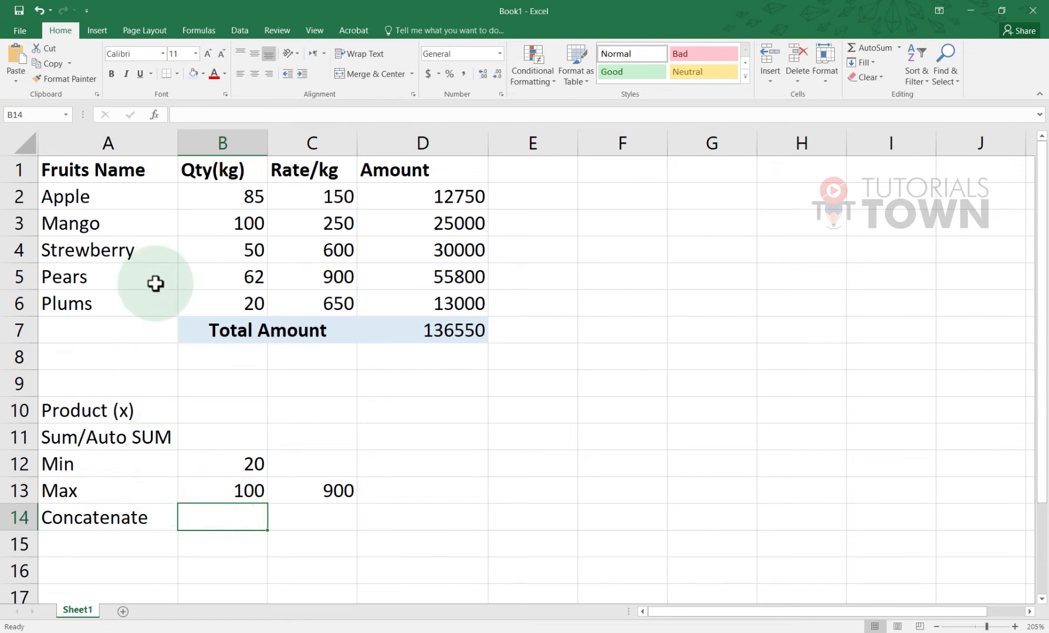
{"action": "left_click", "coordinate": [214, 520]}
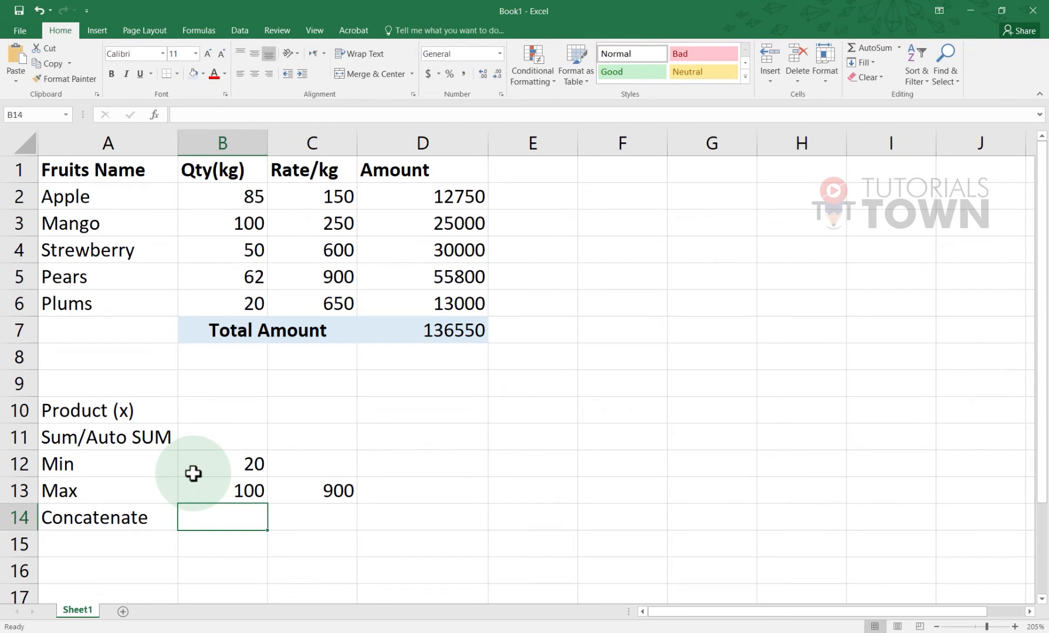
Move the fruit table to columns G–J and add headers First Name, Last Name, Department in A1:C1
{"action": "left_click_drag", "start_coordinate": [61, 171], "coordinate": [407, 330]}
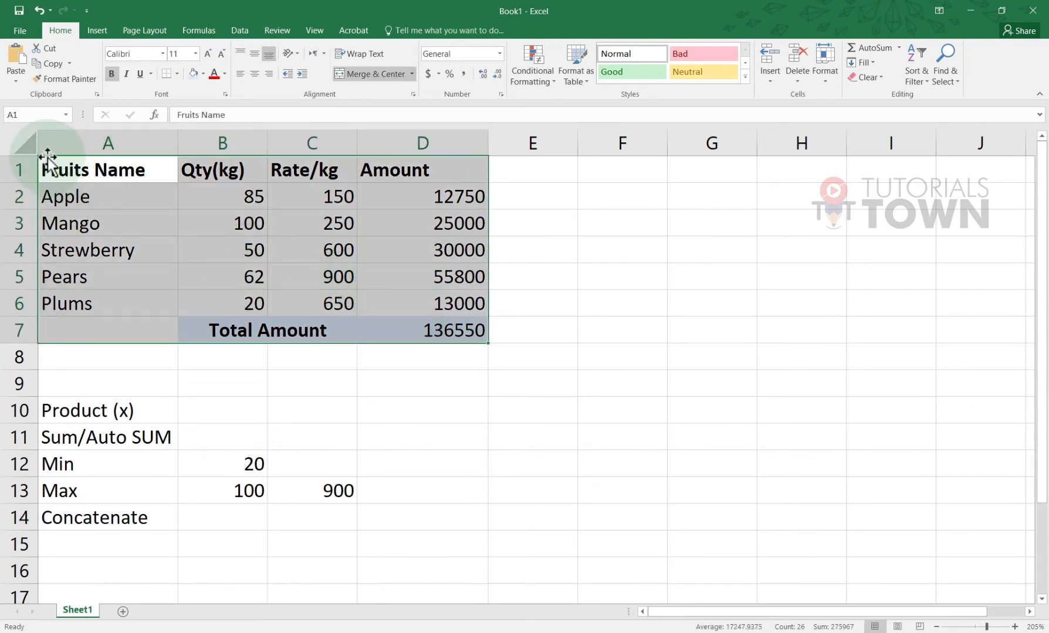
{"action": "left_click_drag", "start_coordinate": [47, 157], "coordinate": [673, 170]}
{"action": "left_click", "coordinate": [118, 179]}
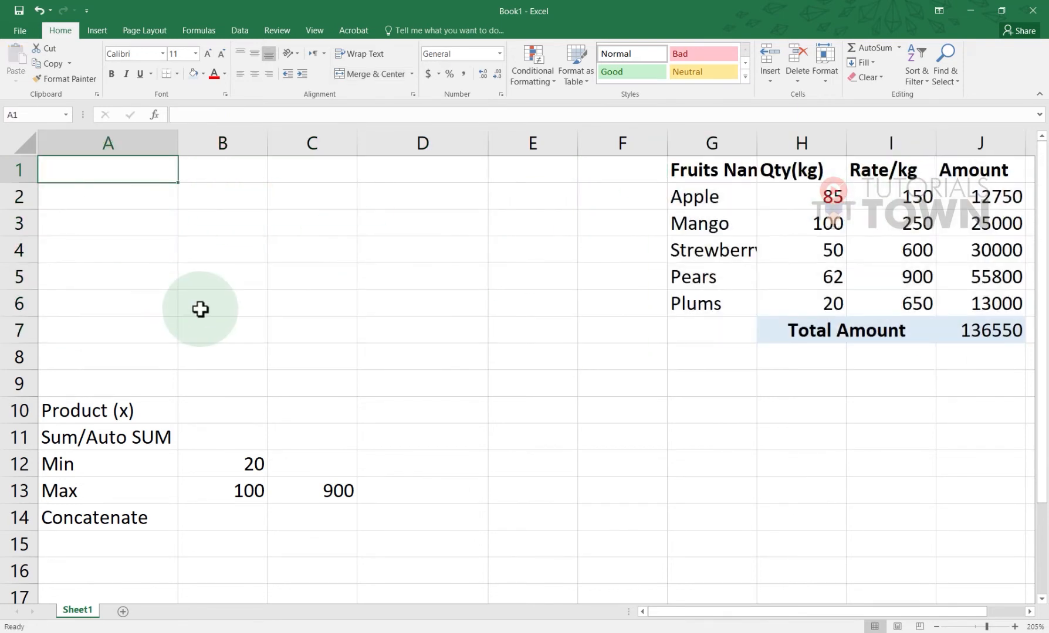
{"action": "type", "text": "Firs"}
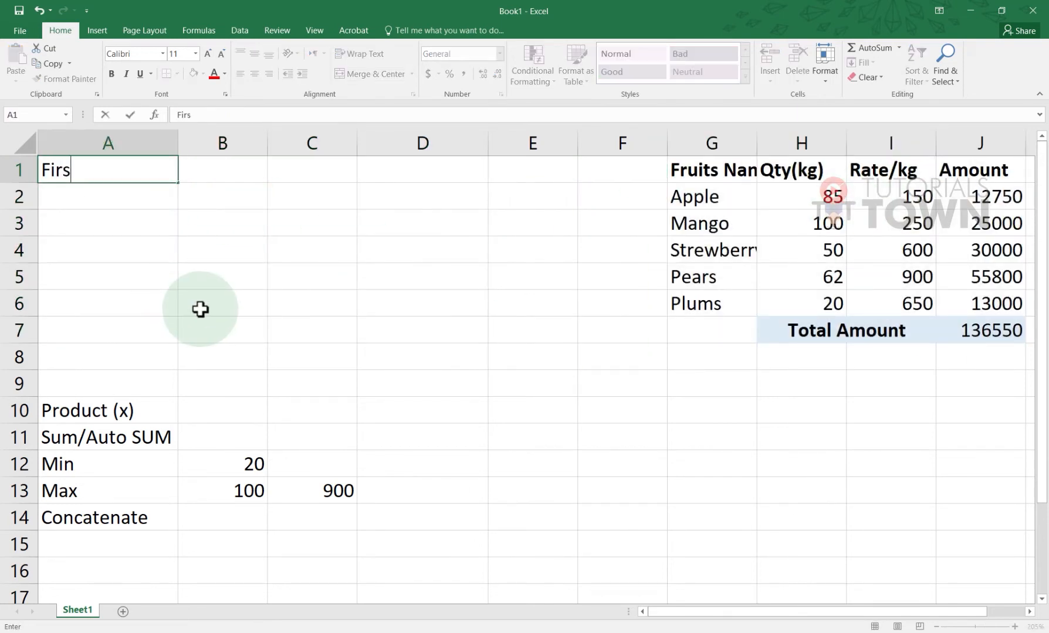
{"action": "type", "text": "t Name"}
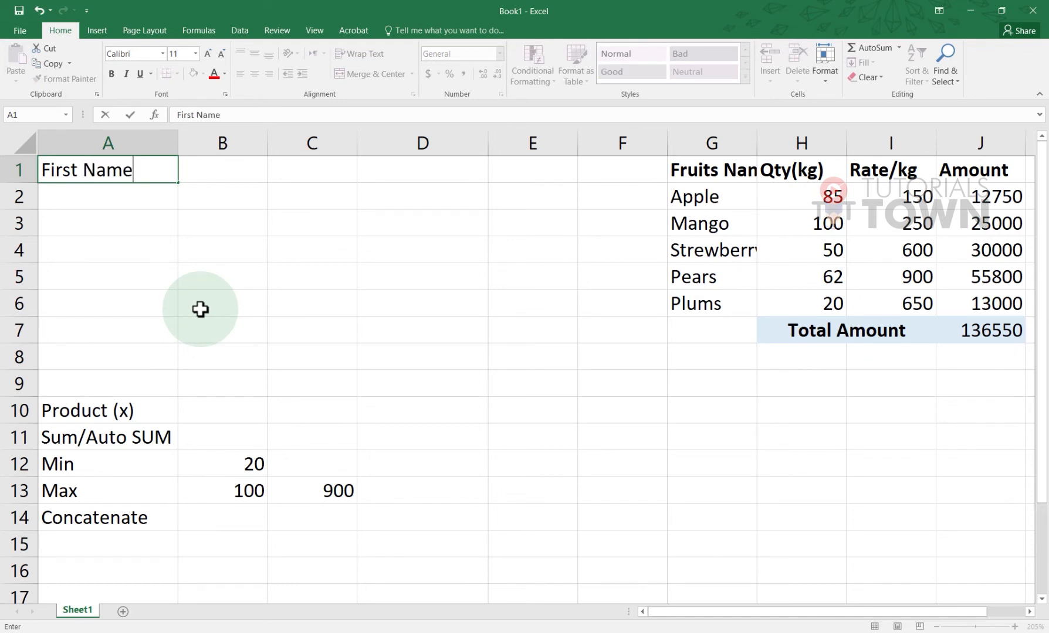
{"action": "key", "text": "Tab"}
{"action": "type", "text": "La"}
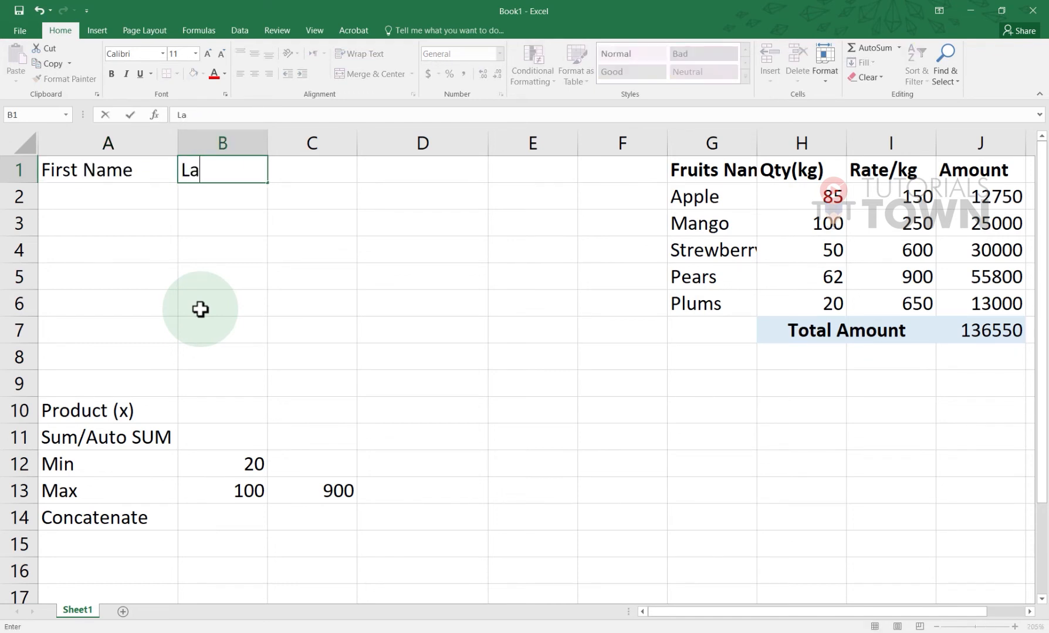
{"action": "type", "text": "st NAme"}
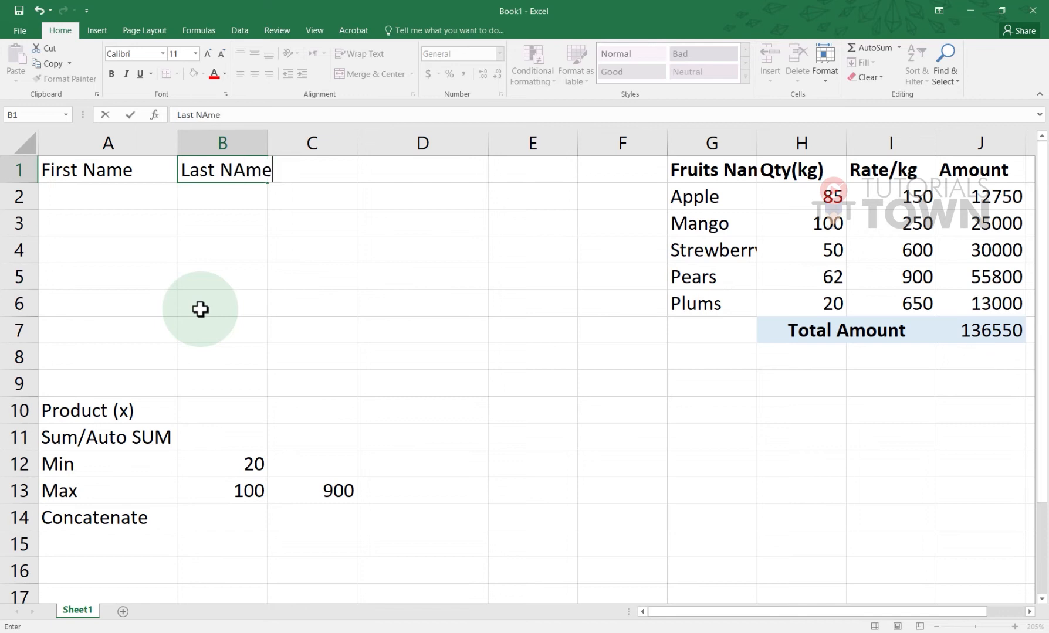
{"action": "key", "text": "Tab"}
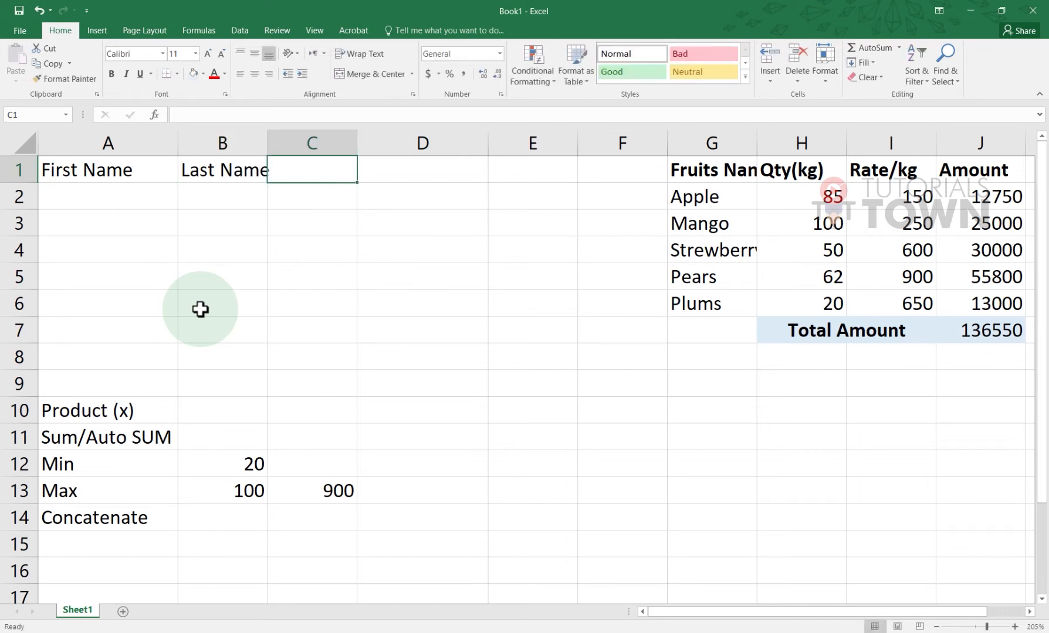
{"action": "type", "text": "Department"}
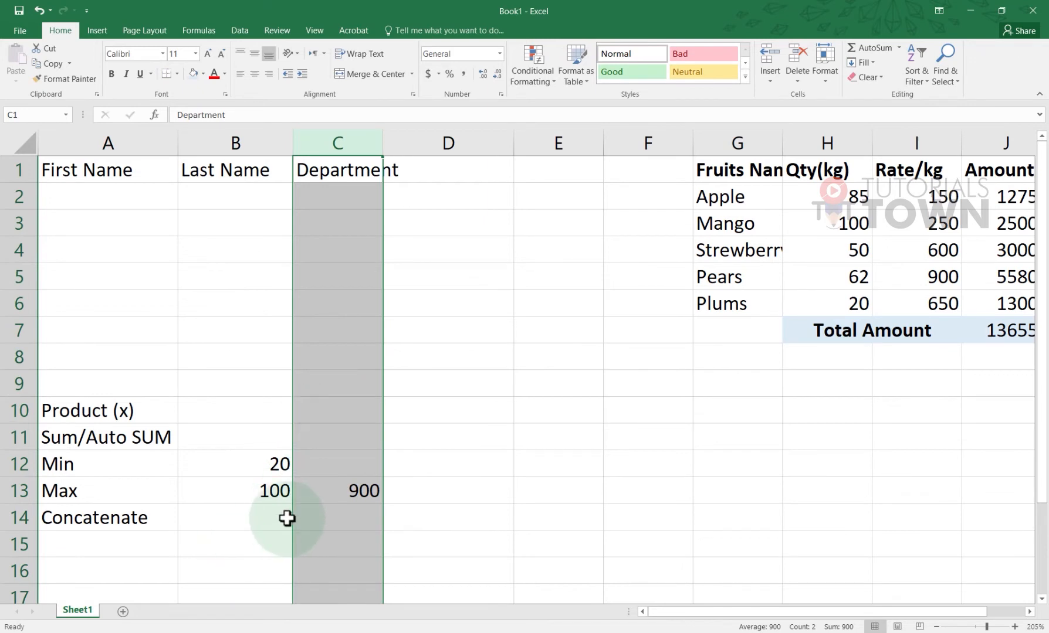
Widen column C to fit Department and merge B14 through E14 into one cell
{"action": "left_click_drag", "start_coordinate": [285, 517], "coordinate": [568, 516]}
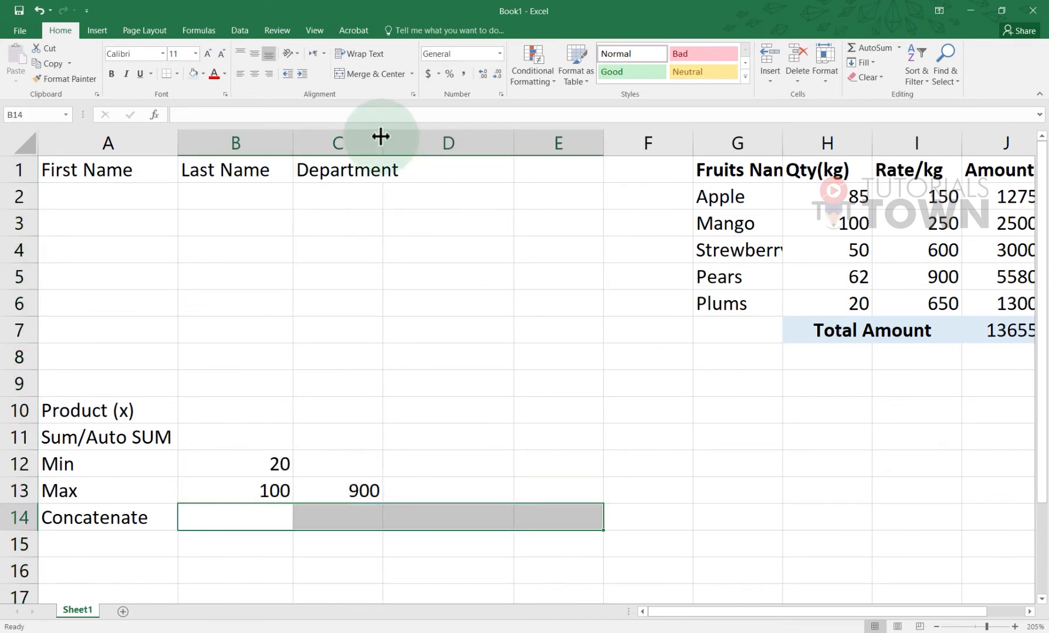
{"action": "left_click_drag", "start_coordinate": [381, 136], "coordinate": [403, 135]}
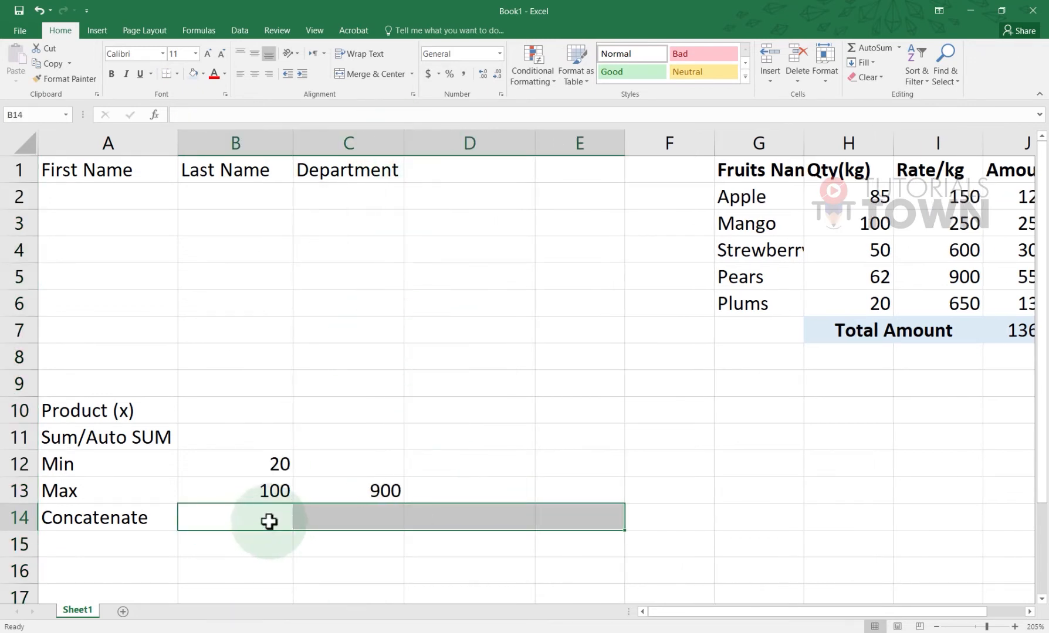
{"action": "left_click", "coordinate": [346, 74]}
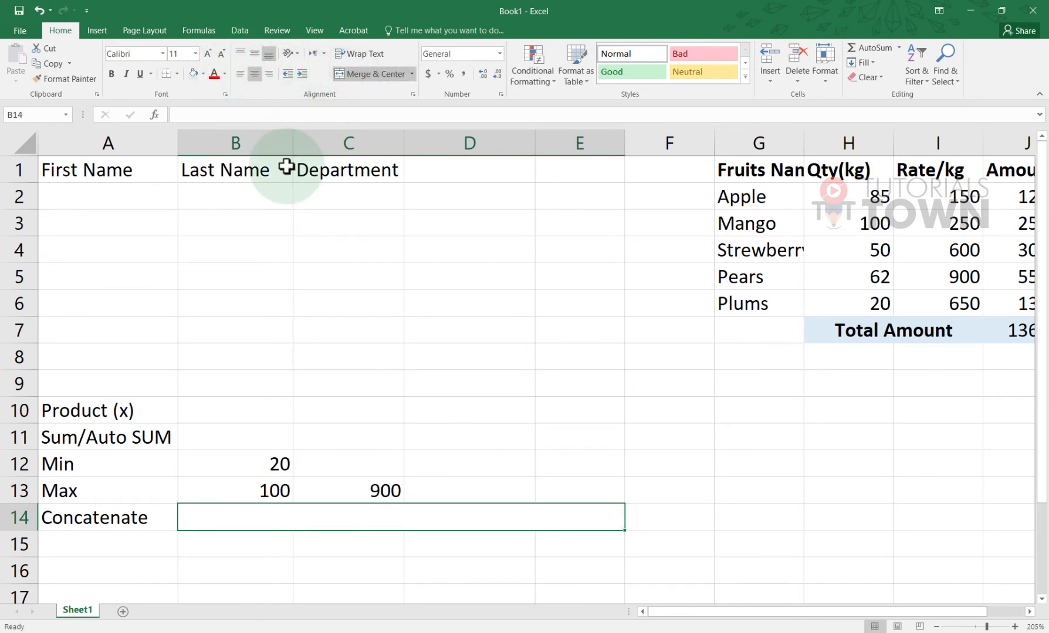
{"action": "left_click", "coordinate": [166, 199]}
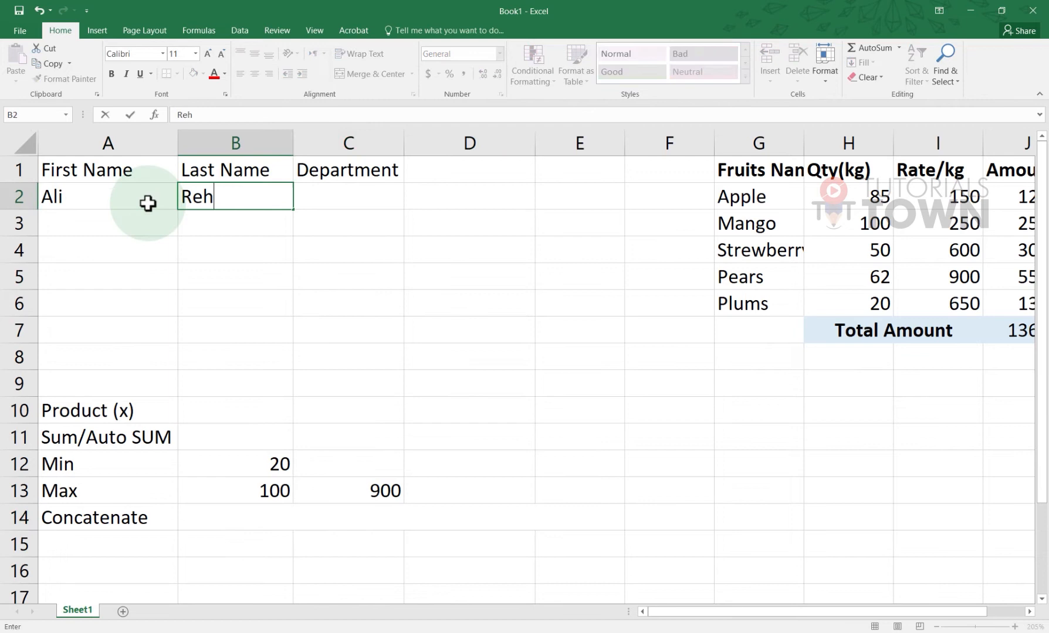
Fill A2:C3 with two people's first and last names and departments Graphics and Marketing
{"action": "type", "text": "man"}
{"action": "key", "text": "Tab"}
{"action": "type", "text": "Graphic"}
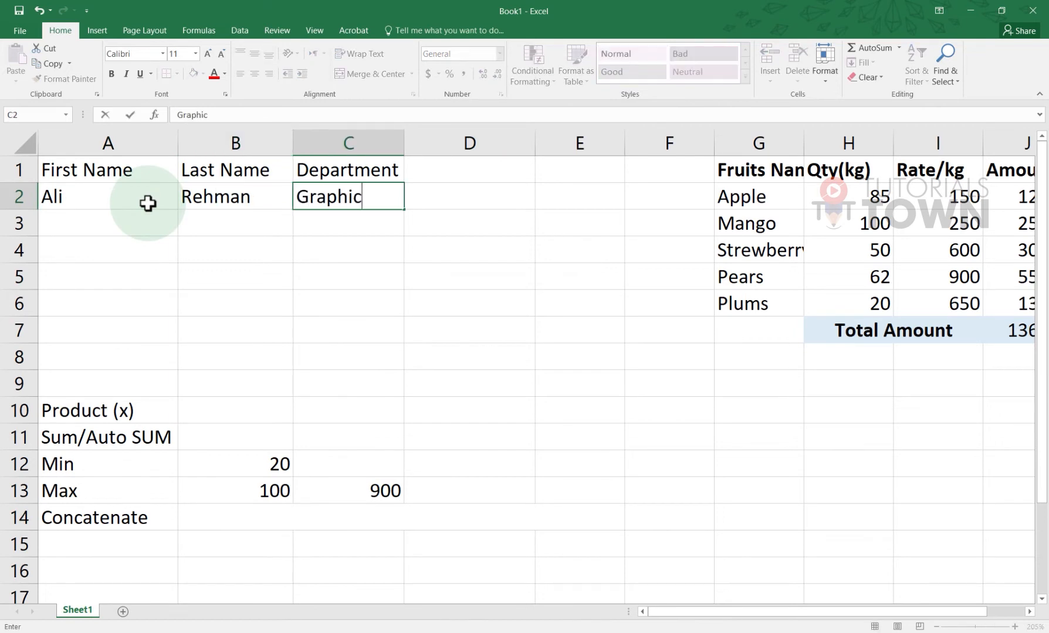
{"action": "type", "text": "s"}
{"action": "key", "text": "Return"}
{"action": "key", "text": "Tab"}
{"action": "key", "text": "Tab"}
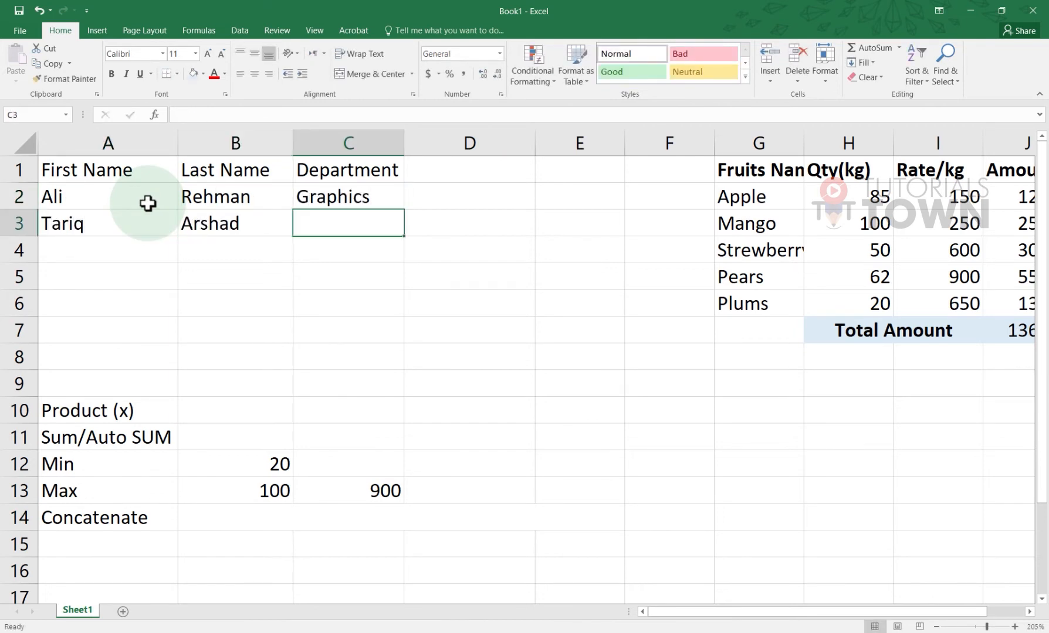
{"action": "type", "text": "Marketin"}
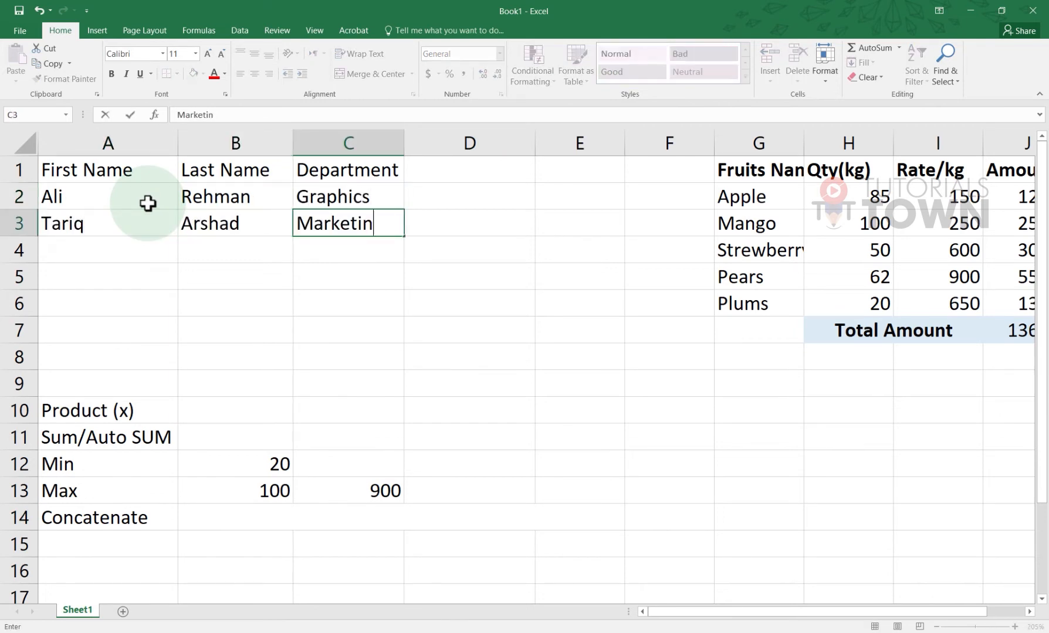
{"action": "type", "text": "g"}
{"action": "left_click", "coordinate": [143, 347]}
Bold the header cells A1:C1 and narrow column A to fit the names
{"action": "left_click_drag", "start_coordinate": [103, 167], "coordinate": [340, 164]}
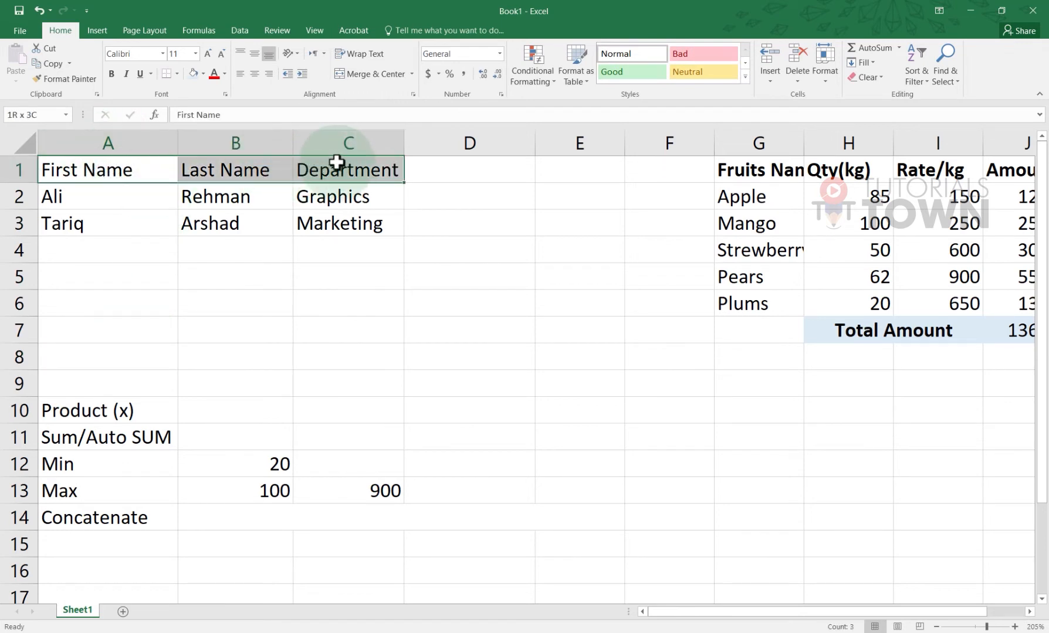
{"action": "left_click", "coordinate": [111, 74]}
{"action": "left_click", "coordinate": [222, 525]}
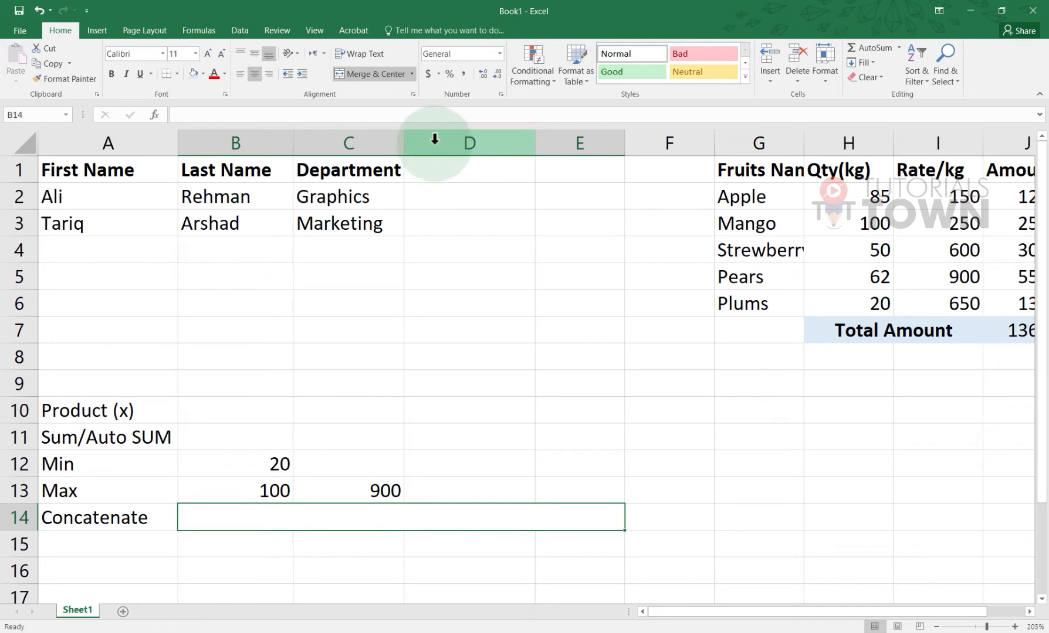
{"action": "left_click_drag", "start_coordinate": [410, 203], "coordinate": [451, 197]}
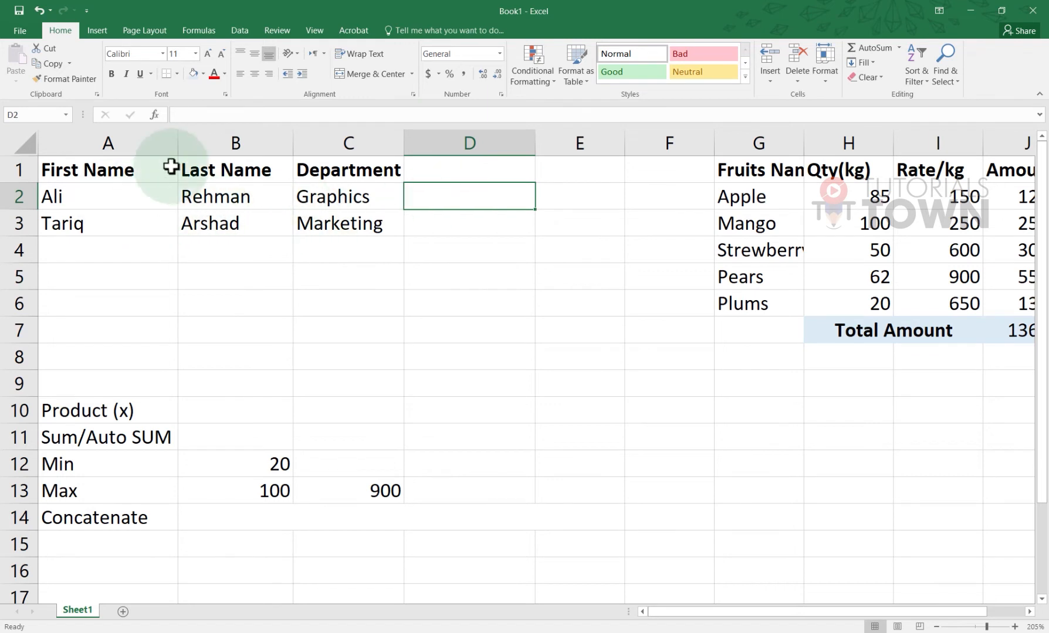
{"action": "left_click_drag", "start_coordinate": [178, 144], "coordinate": [155, 144]}
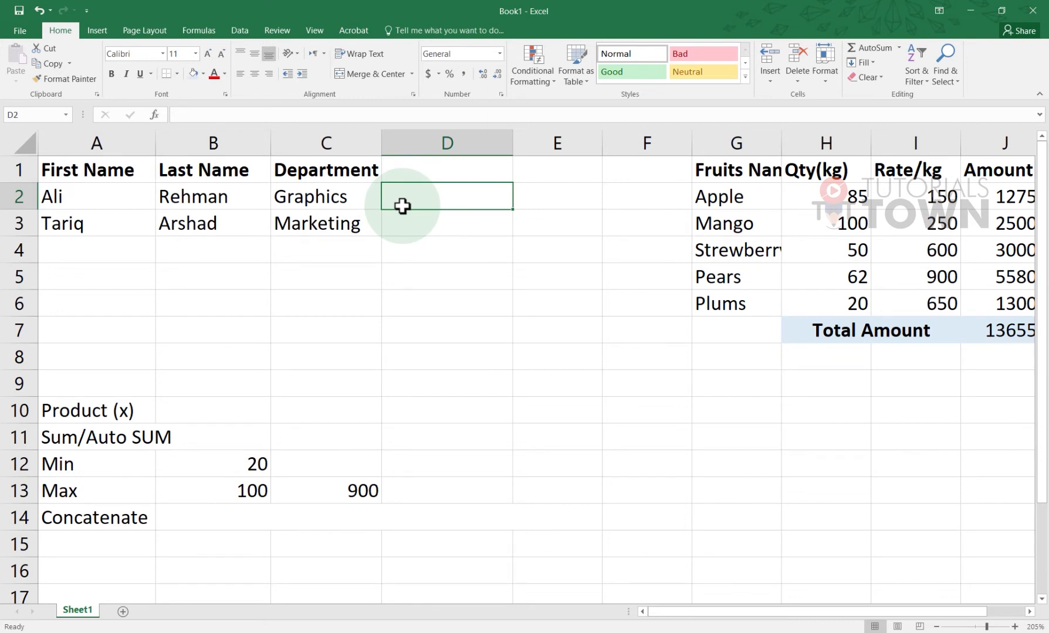
Widen column D for long sentences and start a =con formula in D2
{"action": "left_click", "coordinate": [265, 521]}
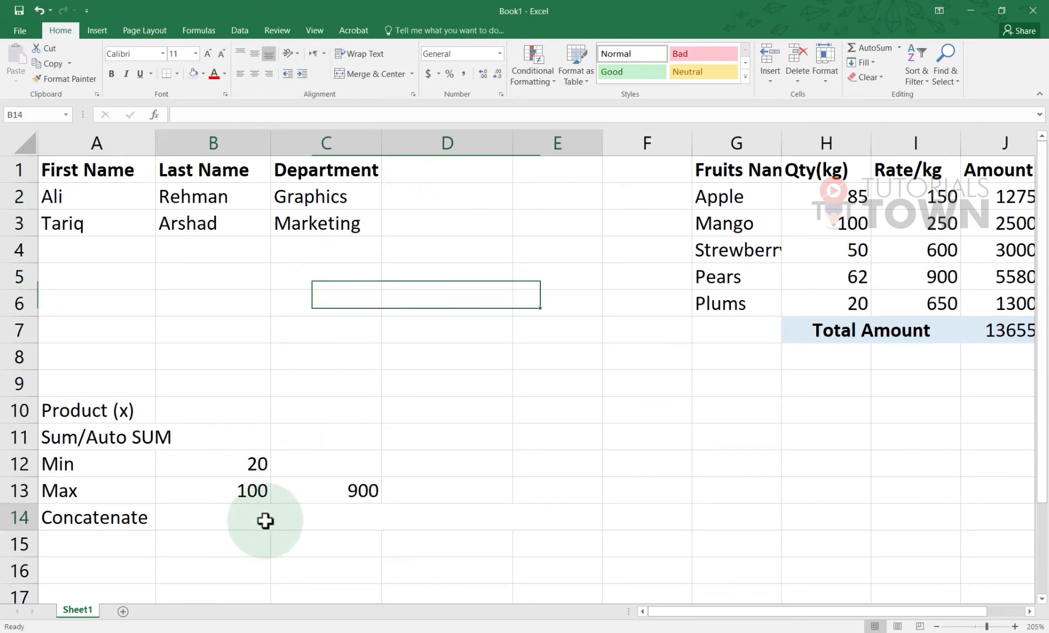
{"action": "left_click", "coordinate": [452, 195]}
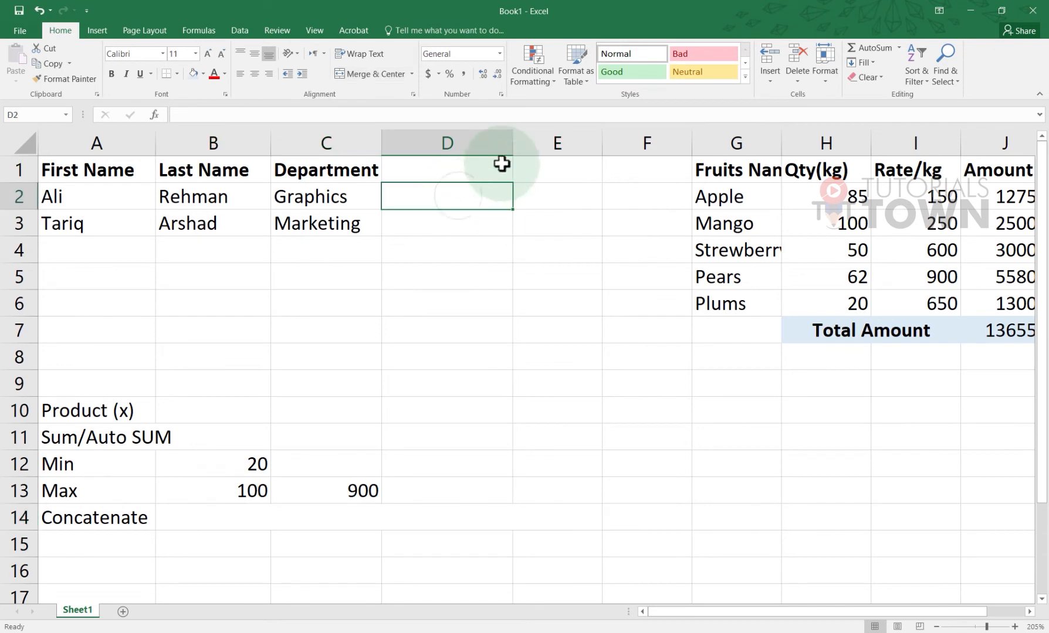
{"action": "left_click_drag", "start_coordinate": [512, 143], "coordinate": [770, 143]}
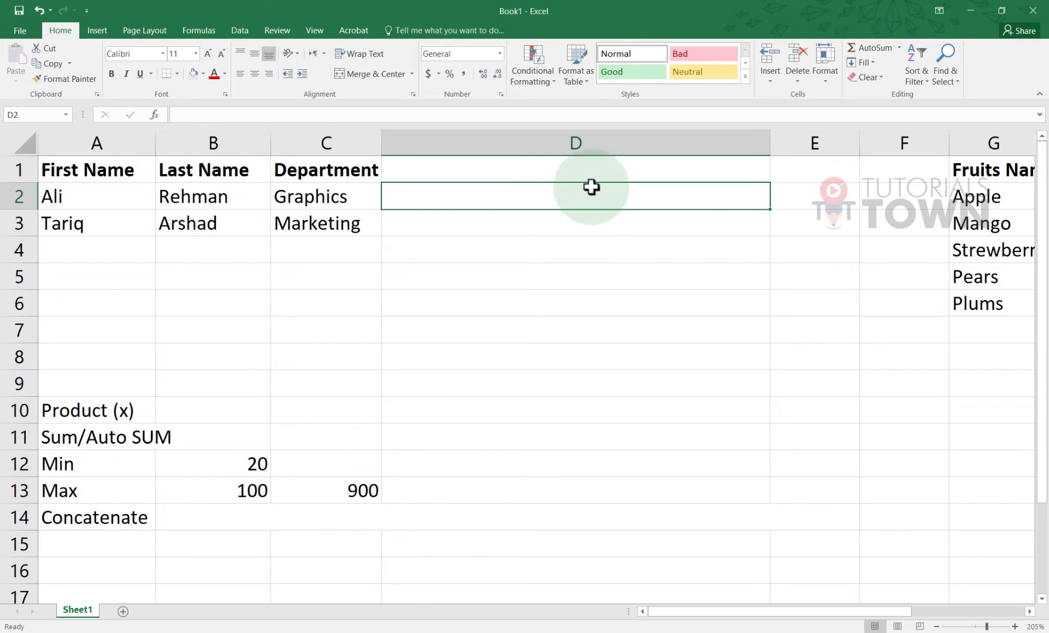
{"action": "left_click", "coordinate": [103, 200]}
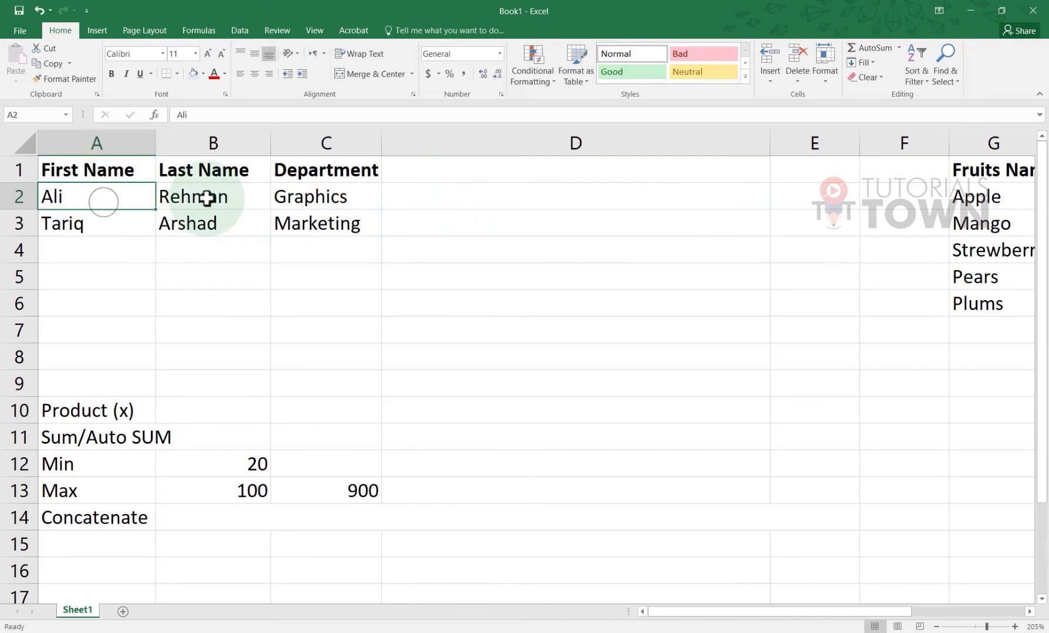
{"action": "left_click", "coordinate": [206, 199]}
{"action": "left_click", "coordinate": [315, 203]}
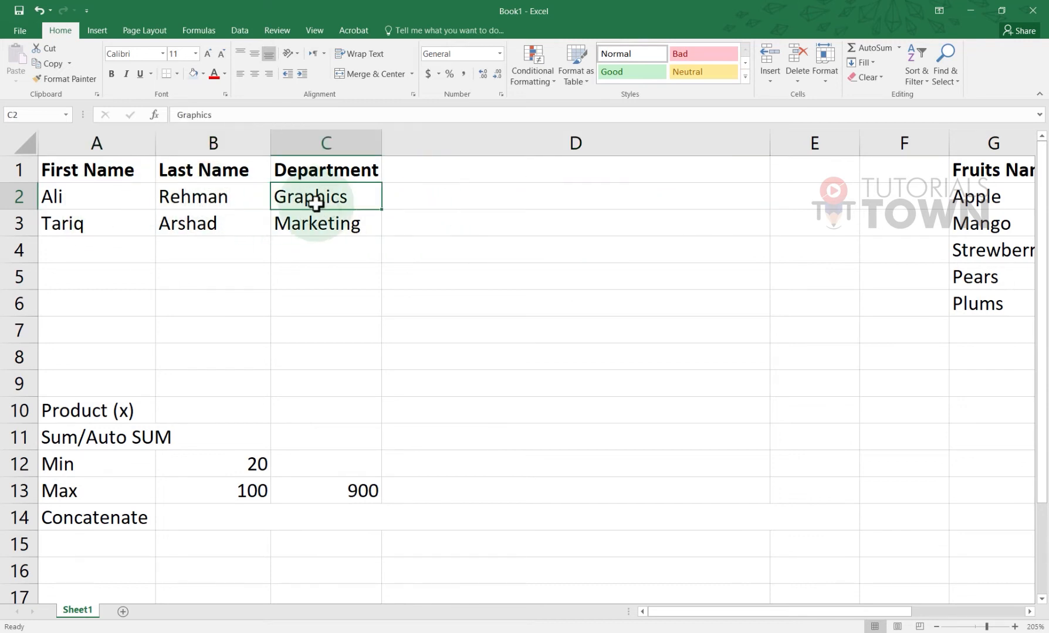
{"action": "left_click", "coordinate": [408, 202]}
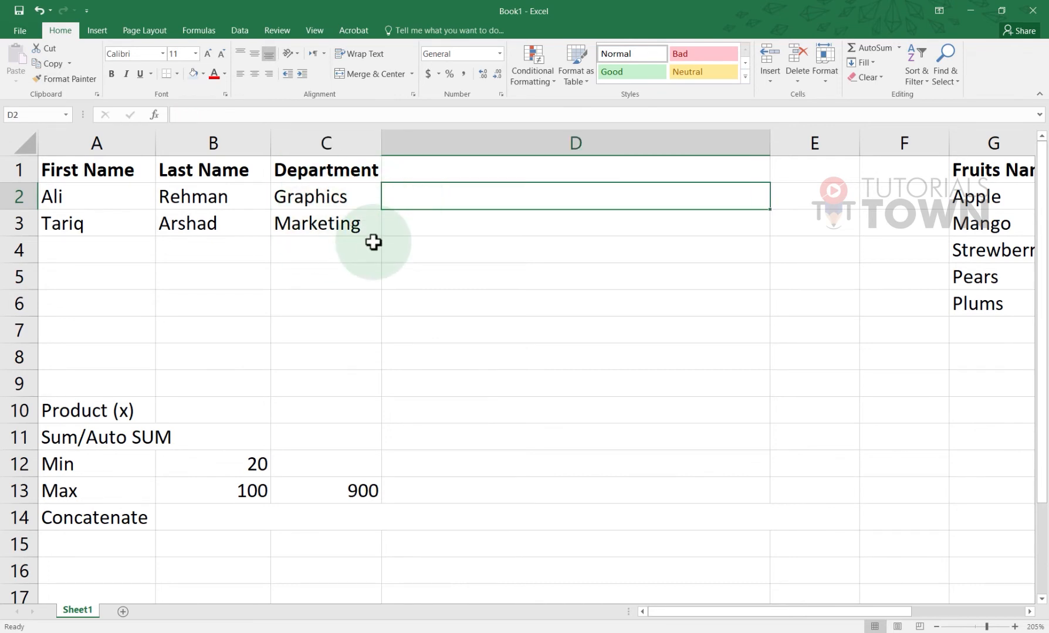
{"action": "type", "text": "=con"}
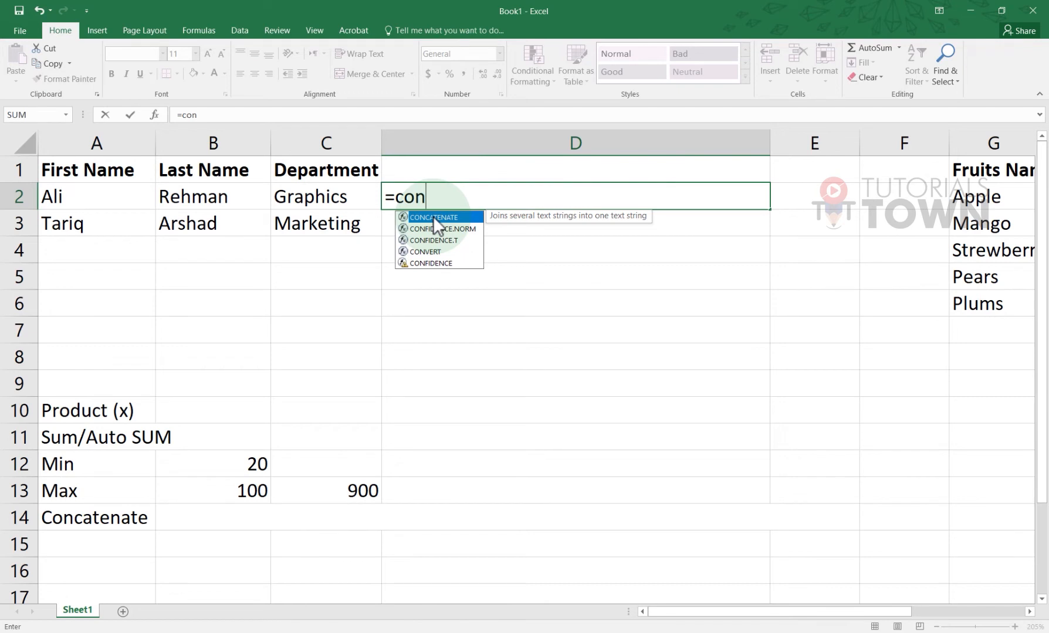
{"action": "right_click", "coordinate": [680, 631]}
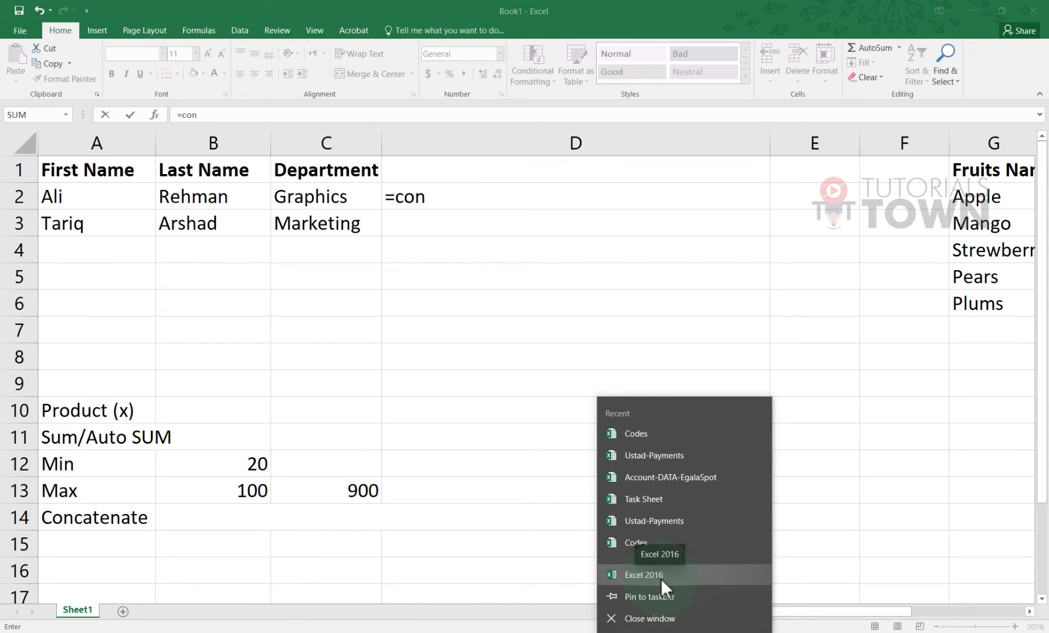
{"action": "left_click", "coordinate": [461, 195]}
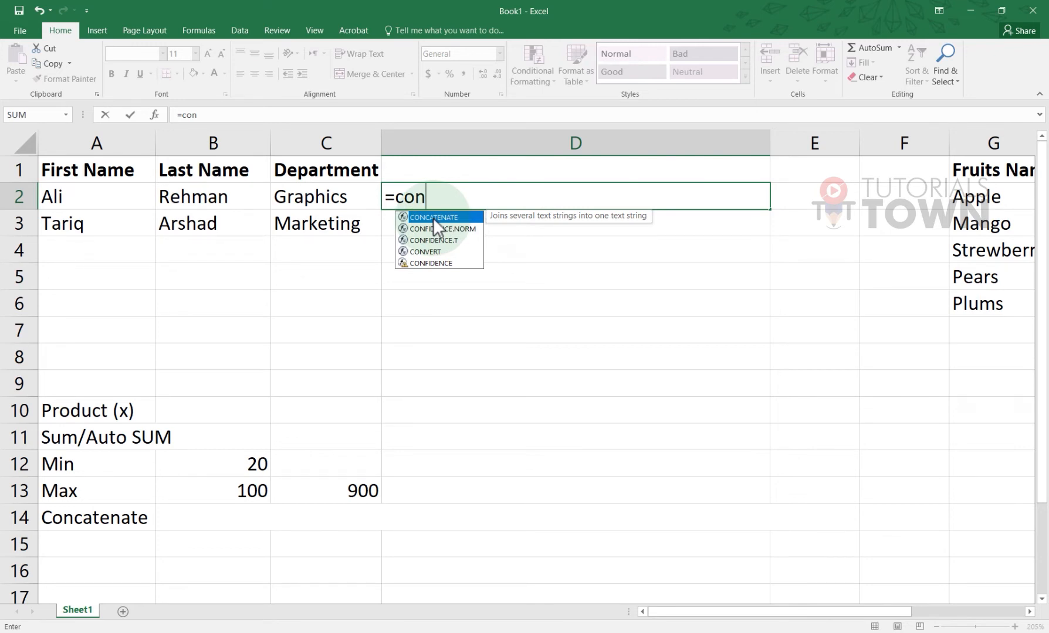
Enter =CONCATENATE(A2,B2) in D2, joining the first and last names
{"action": "double_click", "coordinate": [434, 218]}
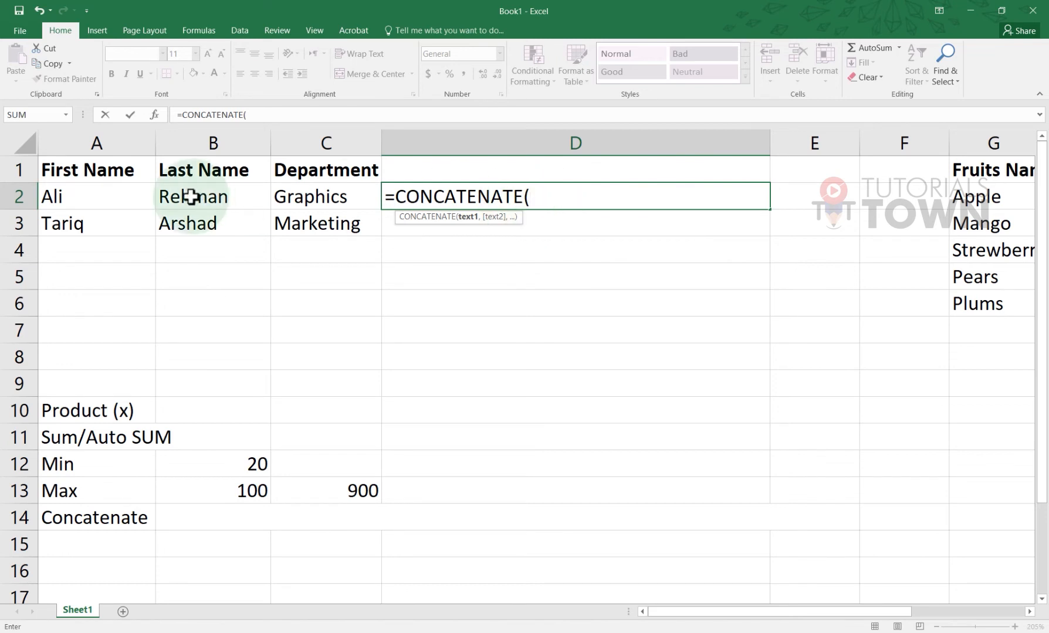
{"action": "left_click", "coordinate": [104, 202]}
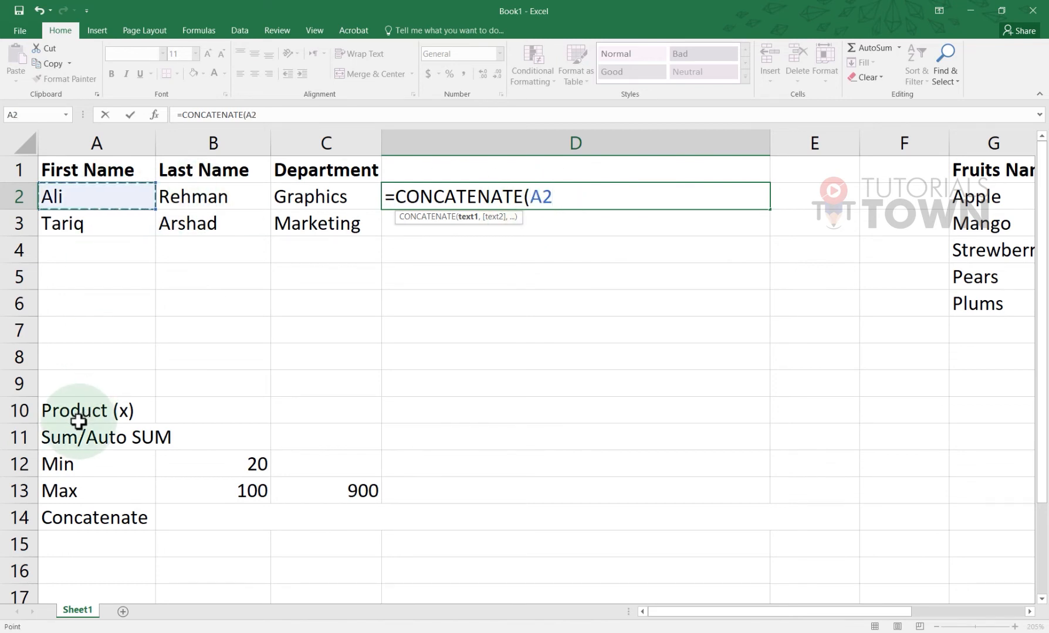
{"action": "type", "text": ","}
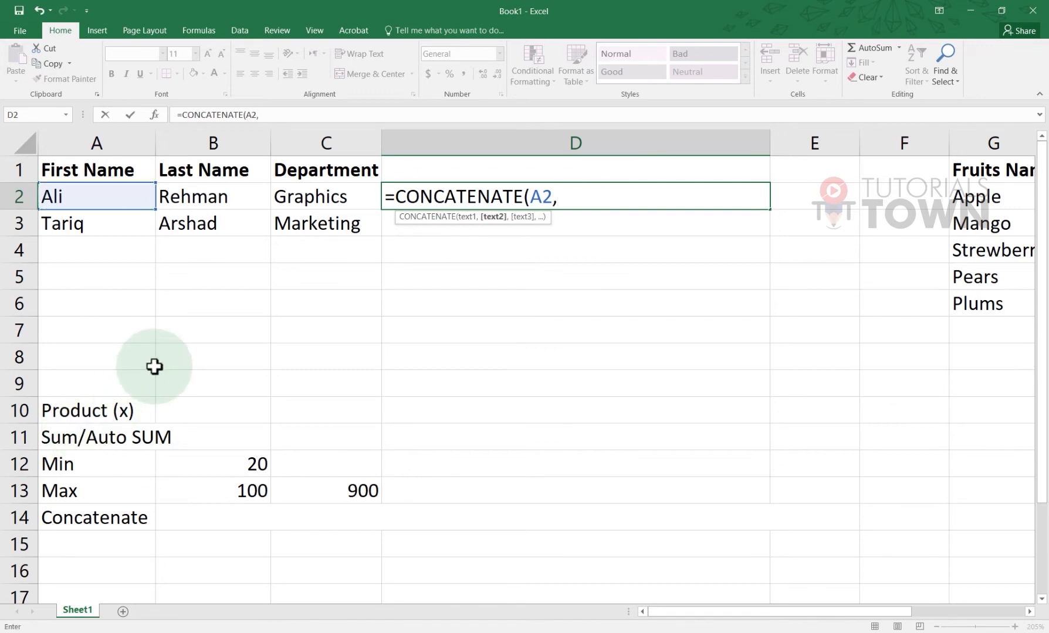
{"action": "left_click", "coordinate": [195, 198]}
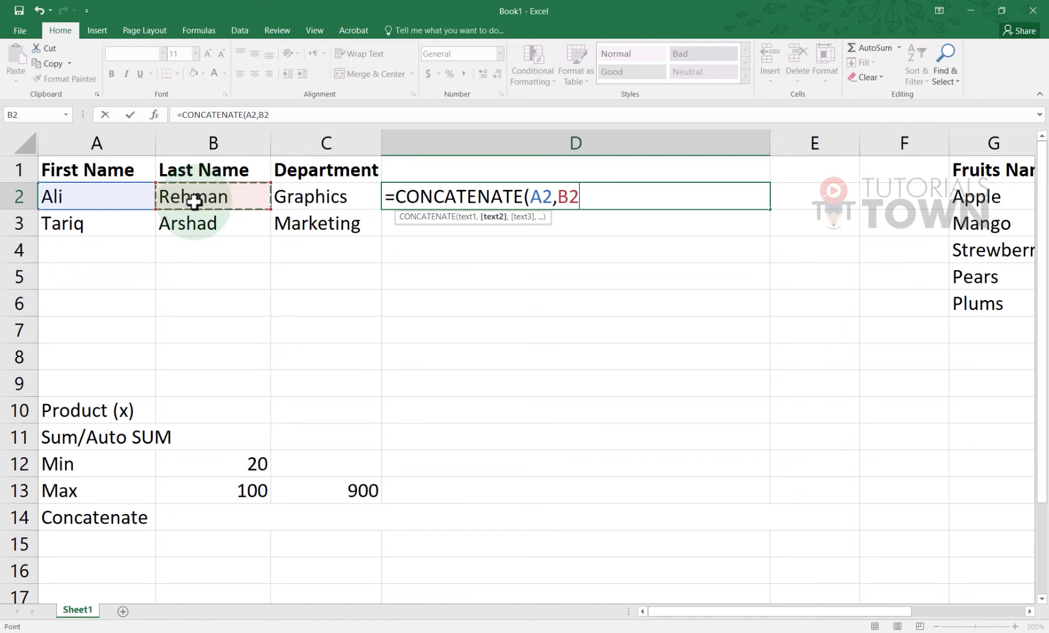
{"action": "type", "text": ")"}
{"action": "key", "text": "Return"}
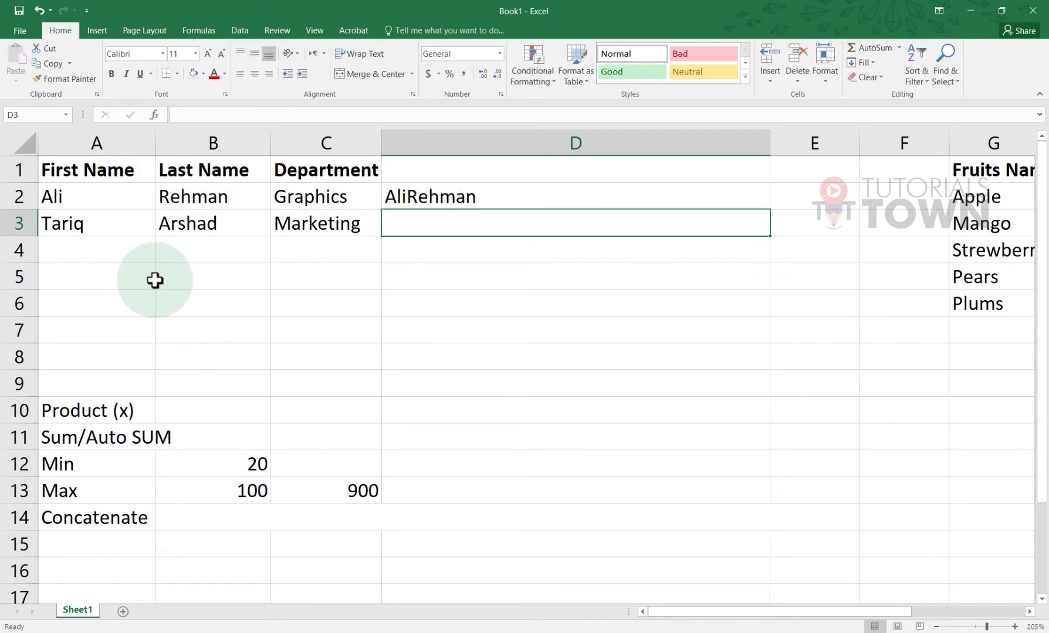
{"action": "left_click", "coordinate": [415, 202]}
Edit D2 to =CONCATENATE(A2," ",B2) so the first and last names have a space between them
{"action": "double_click", "coordinate": [415, 202]}
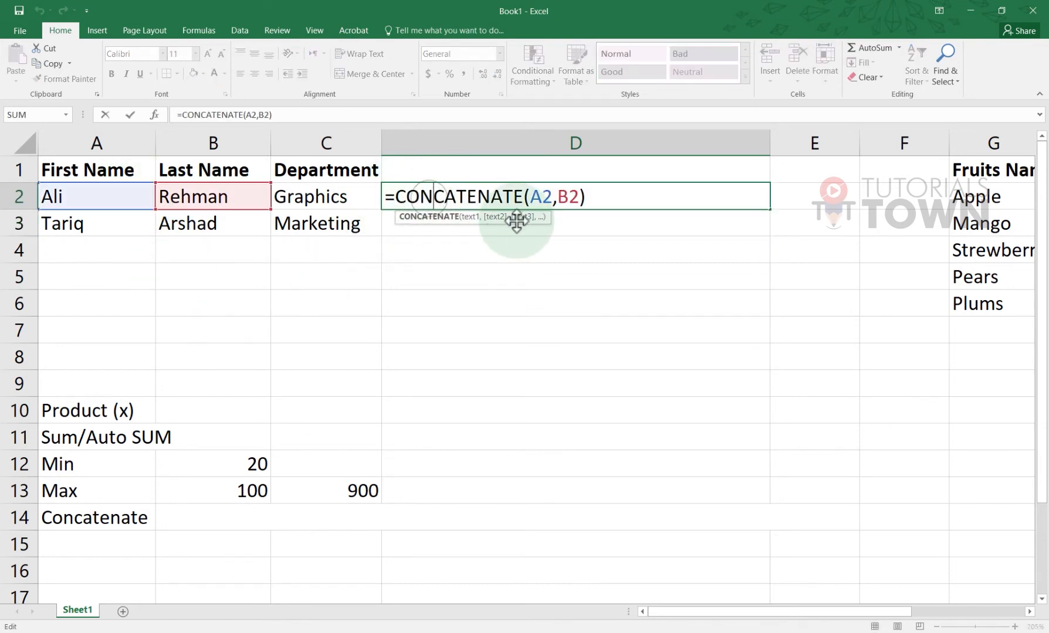
{"action": "left_click", "coordinate": [558, 200]}
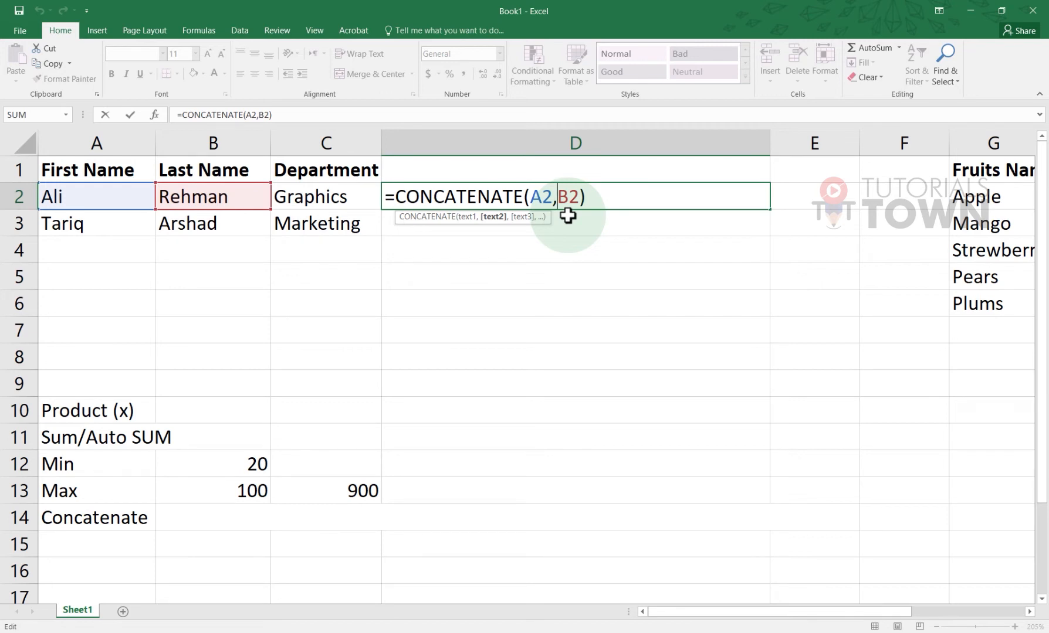
{"action": "double_click", "coordinate": [541, 196]}
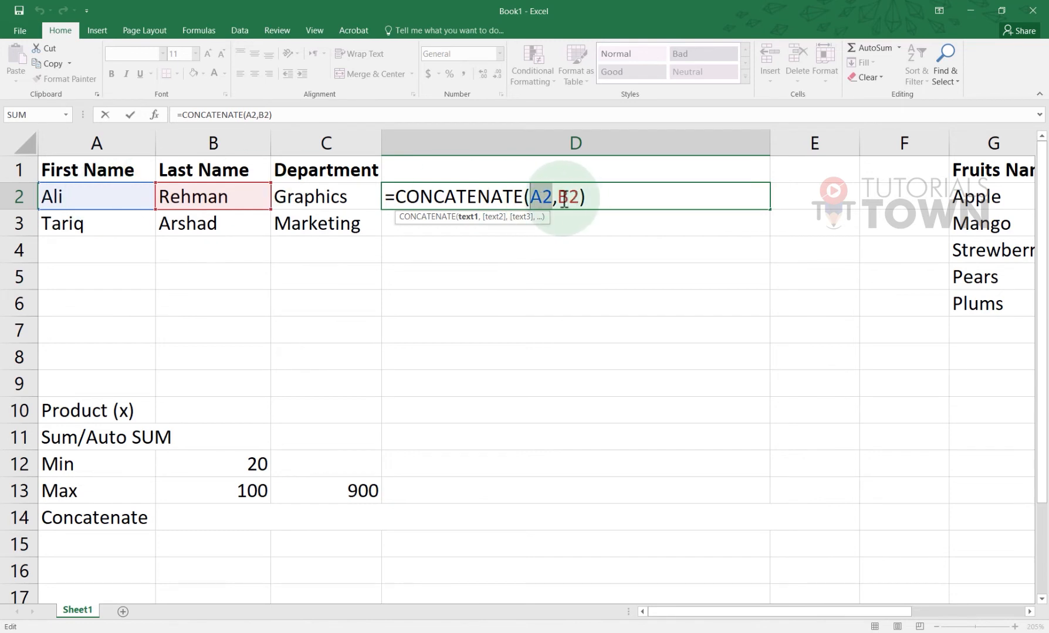
{"action": "left_click", "coordinate": [561, 197]}
{"action": "left_click", "coordinate": [559, 203]}
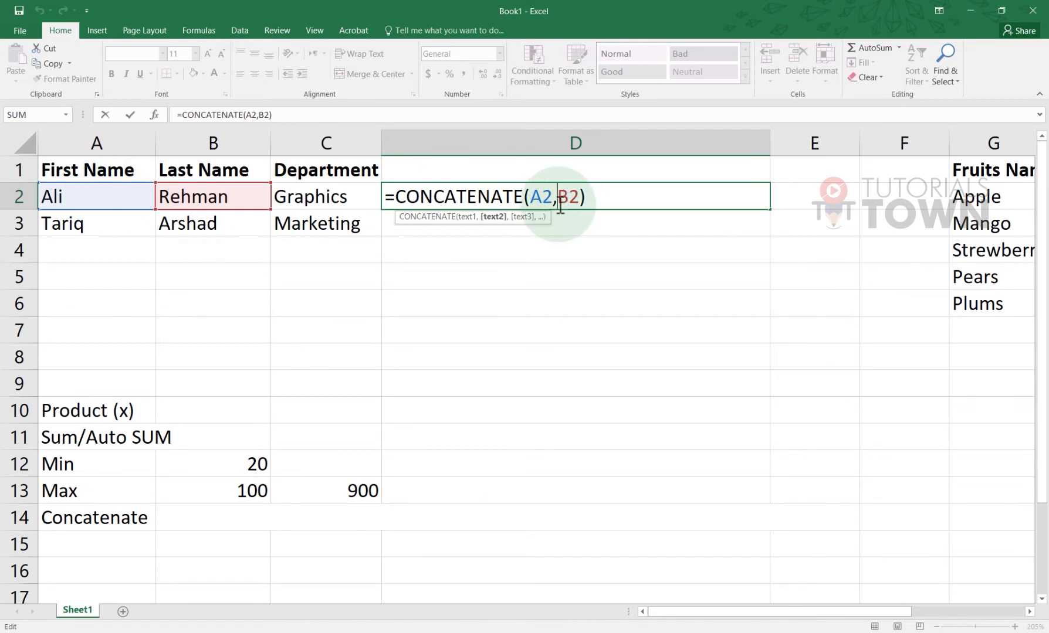
{"action": "type", "text": "\""}
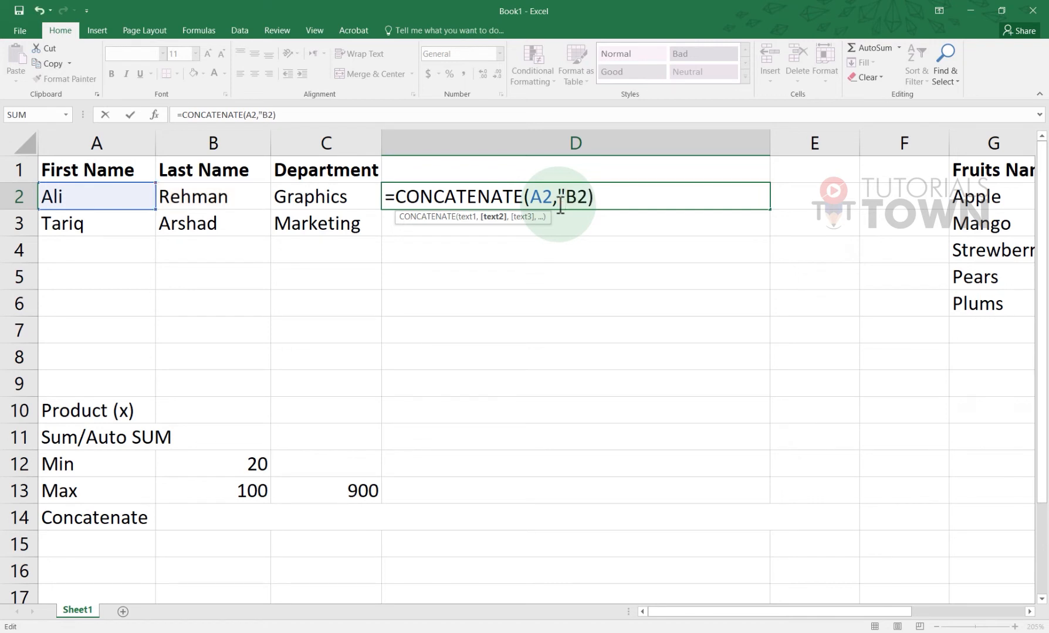
{"action": "type", "text": " \""}
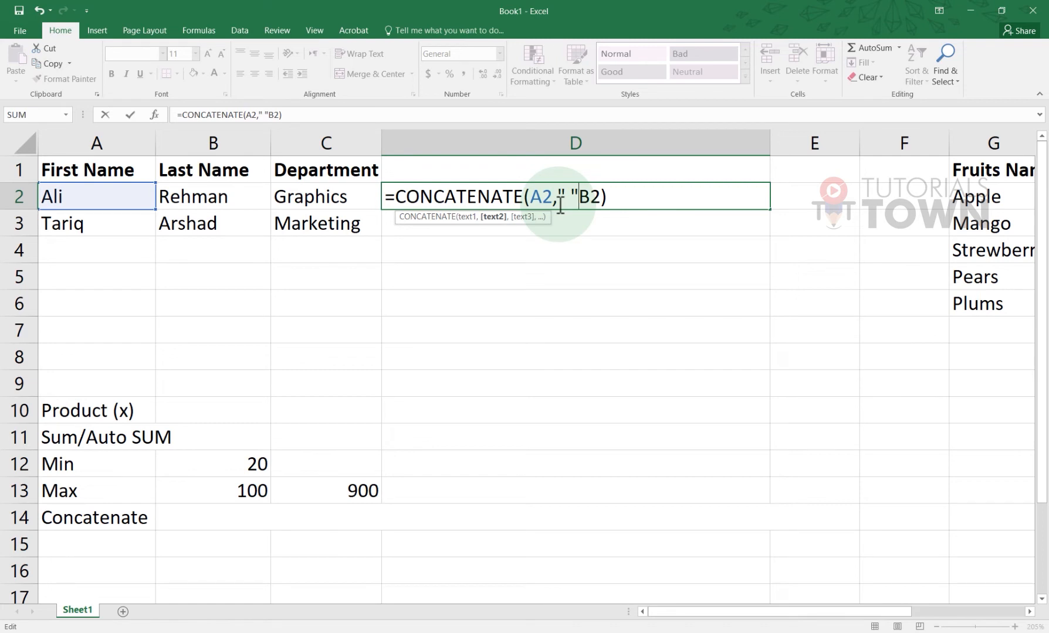
{"action": "type", "text": ","}
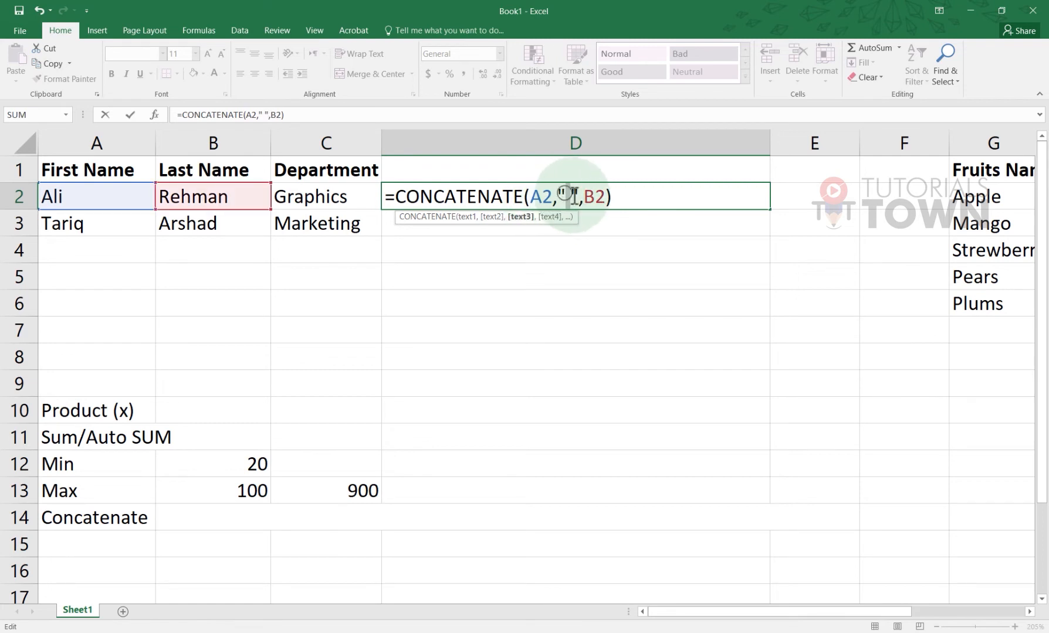
{"action": "left_click", "coordinate": [569, 198]}
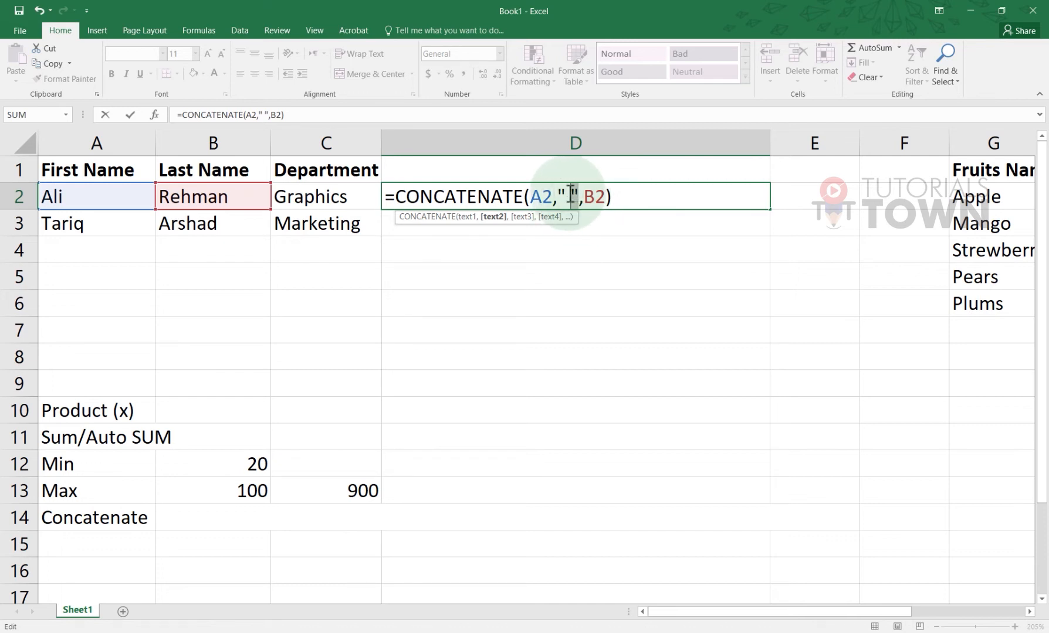
{"action": "left_click_drag", "start_coordinate": [567, 195], "coordinate": [559, 198]}
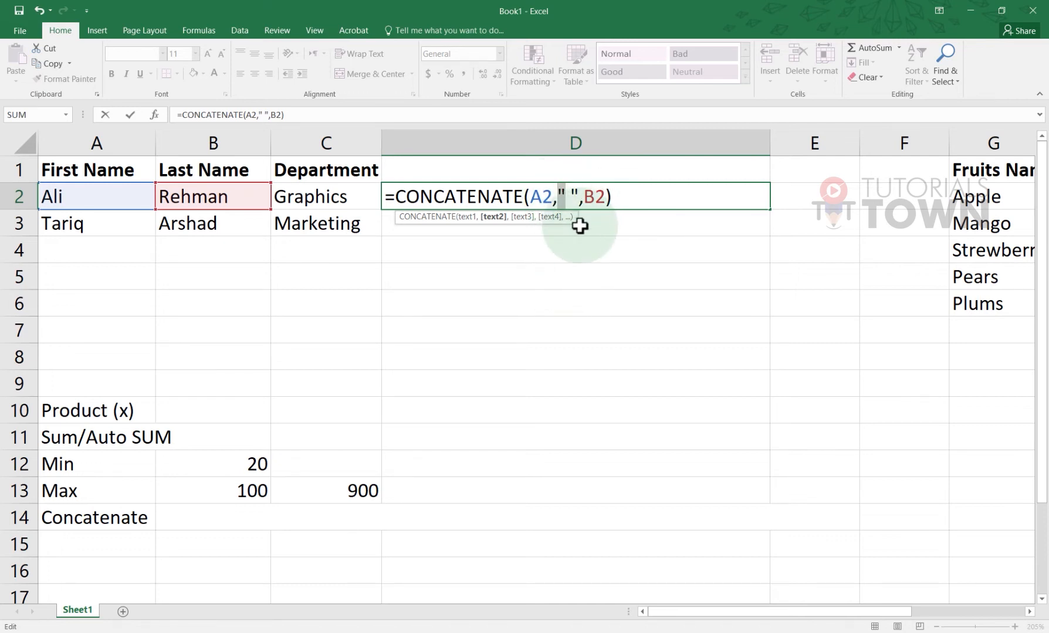
{"action": "left_click", "coordinate": [622, 200]}
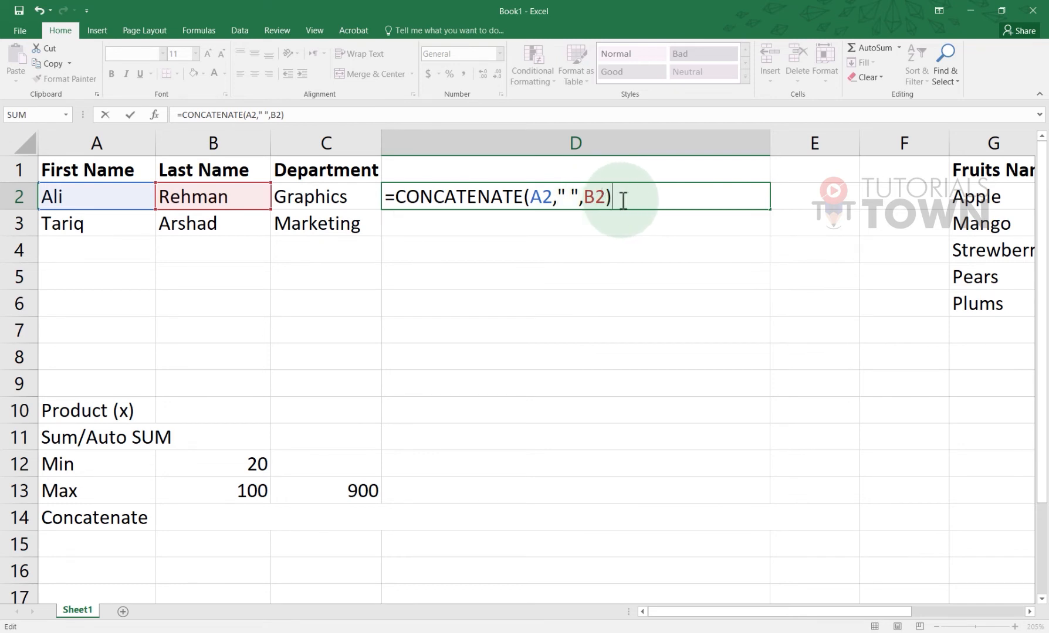
{"action": "key", "text": "Return"}
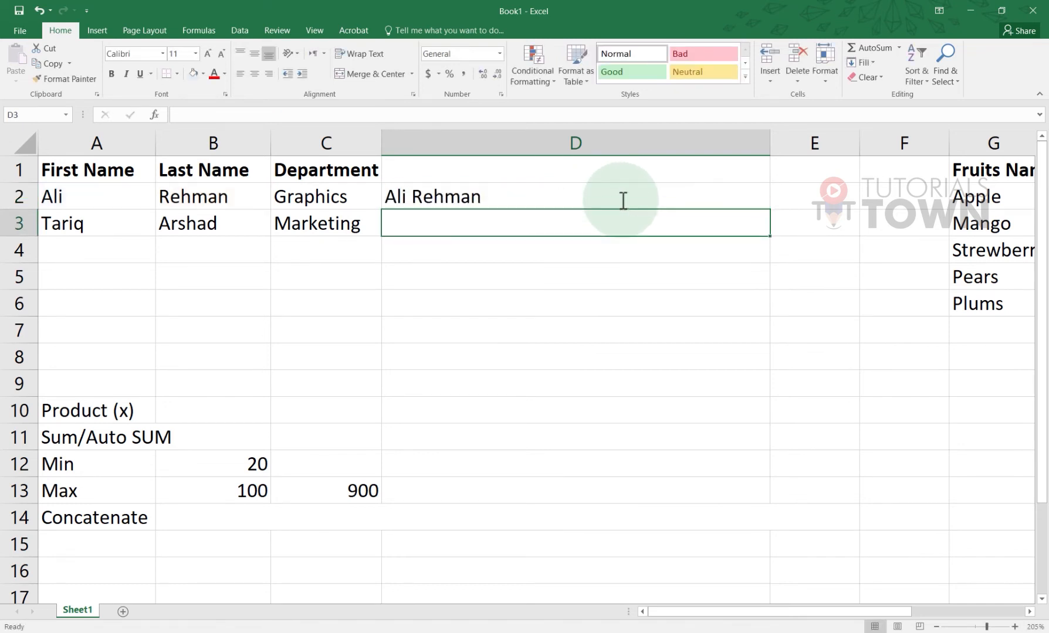
Review D2's finished name formula without changing it
{"action": "double_click", "coordinate": [407, 206]}
{"action": "left_click", "coordinate": [488, 168]}
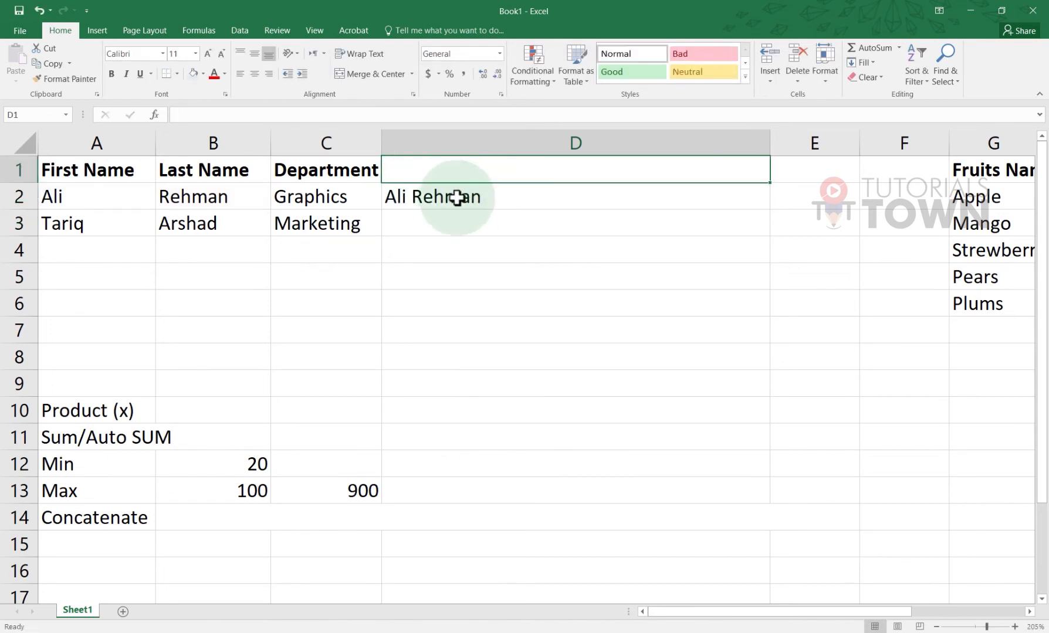
{"action": "left_click", "coordinate": [389, 197]}
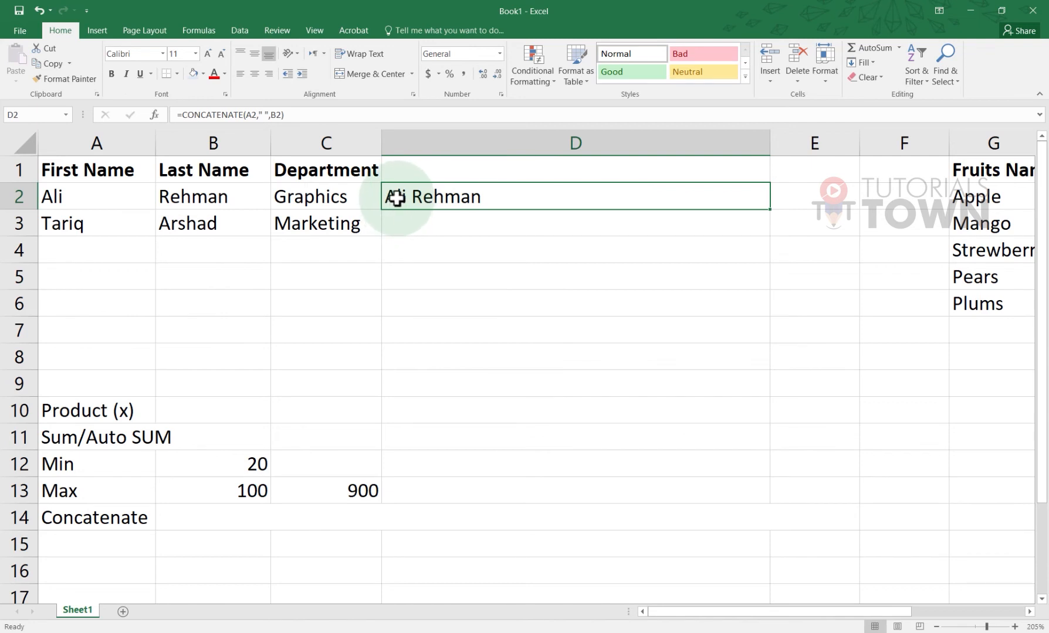
Add "Mr." as the first argument of D2's CONCATENATE and remove the stray D4 reference
{"action": "double_click", "coordinate": [395, 198]}
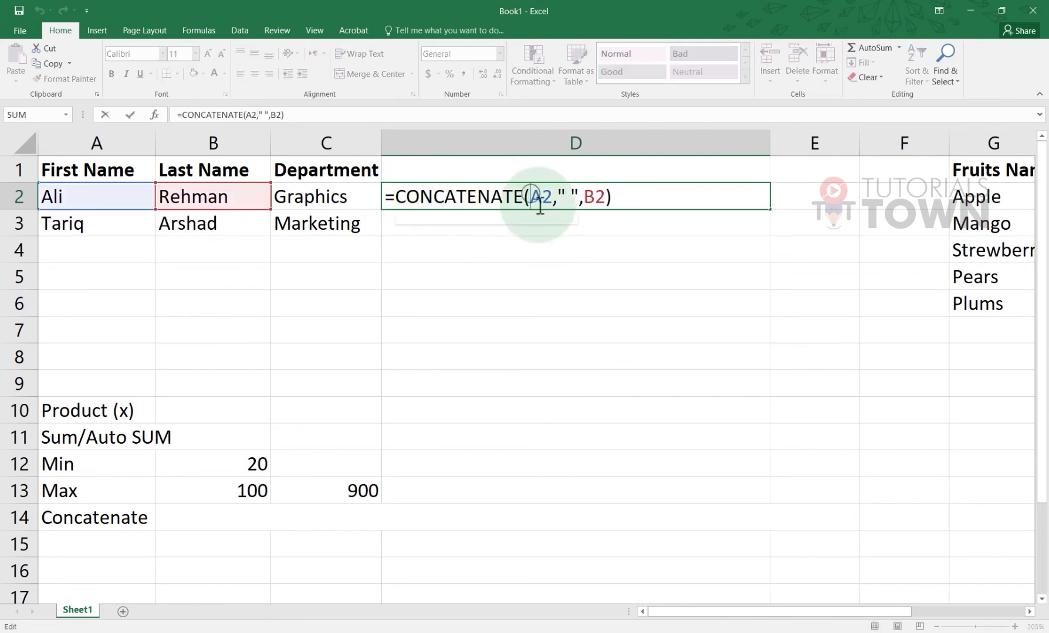
{"action": "type", "text": "\"\""}
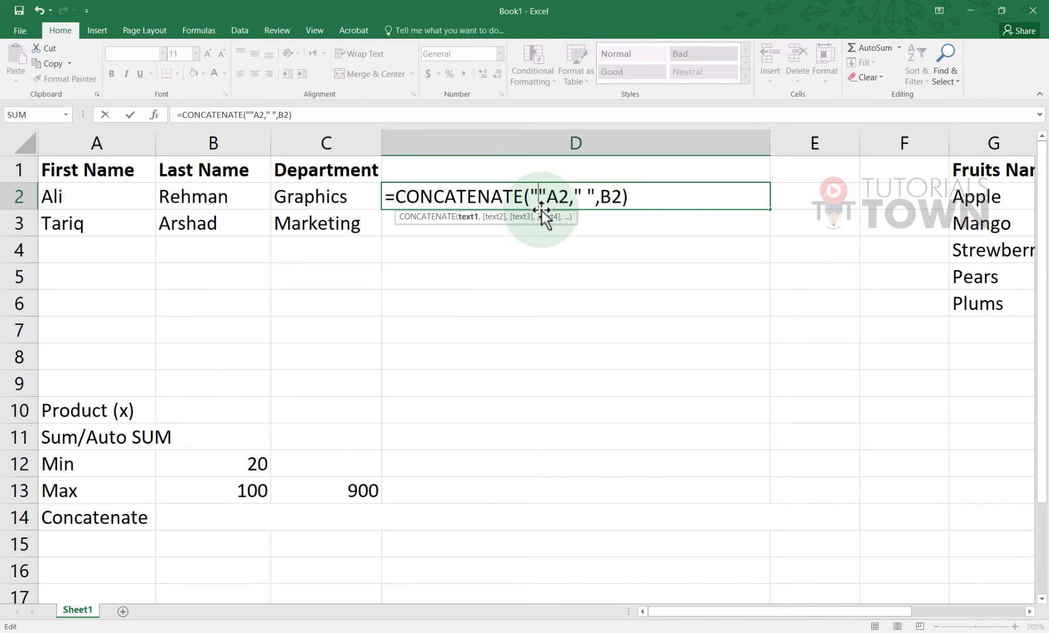
{"action": "type", "text": "Mr."}
{"action": "key", "text": "Right"}
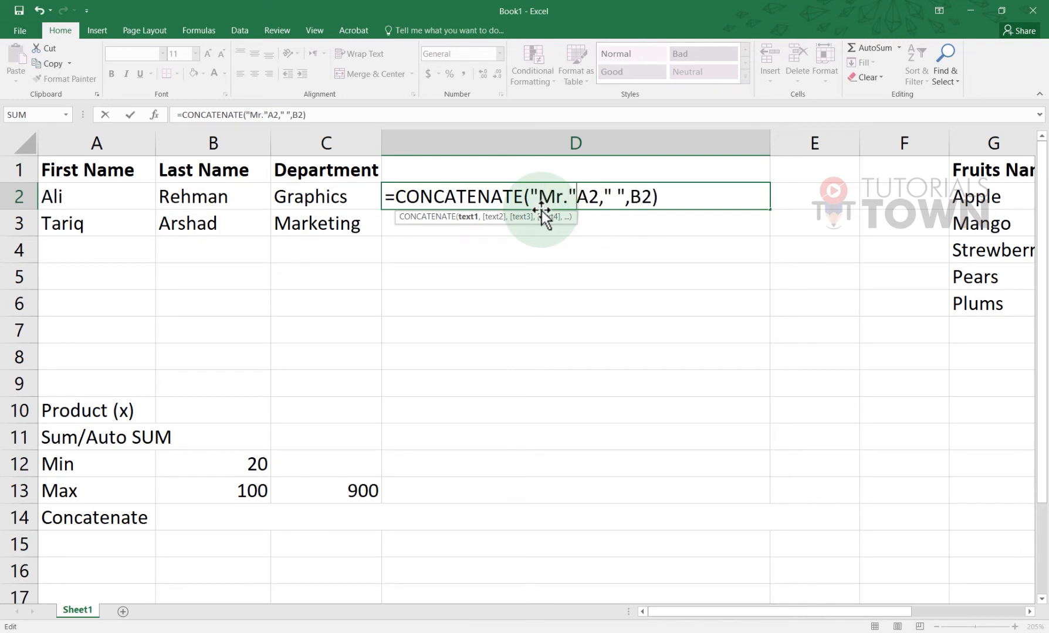
{"action": "type", "text": ","}
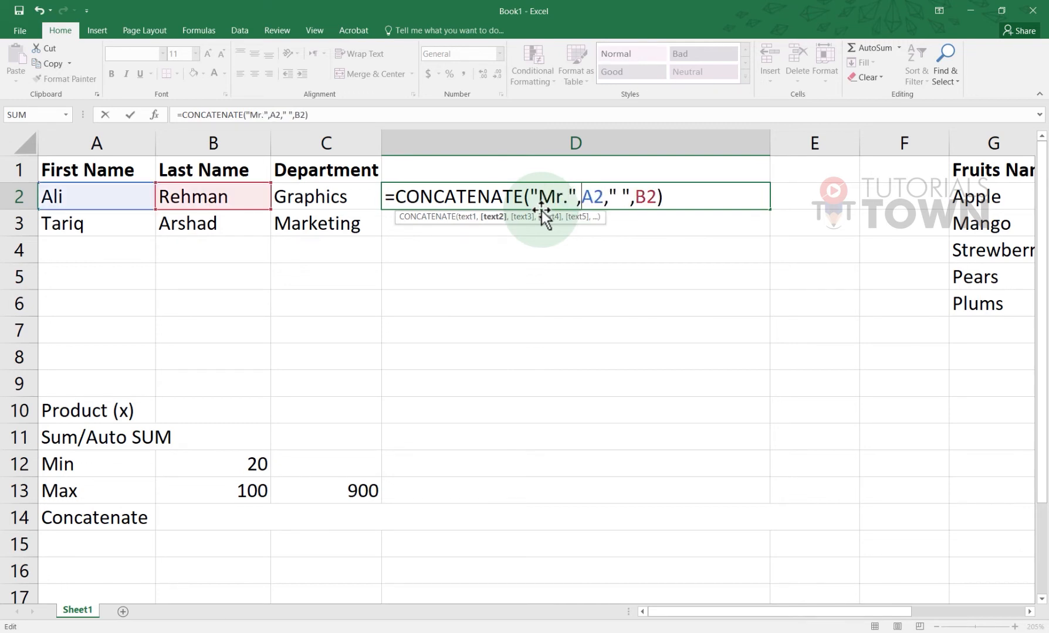
{"action": "left_click", "coordinate": [576, 254]}
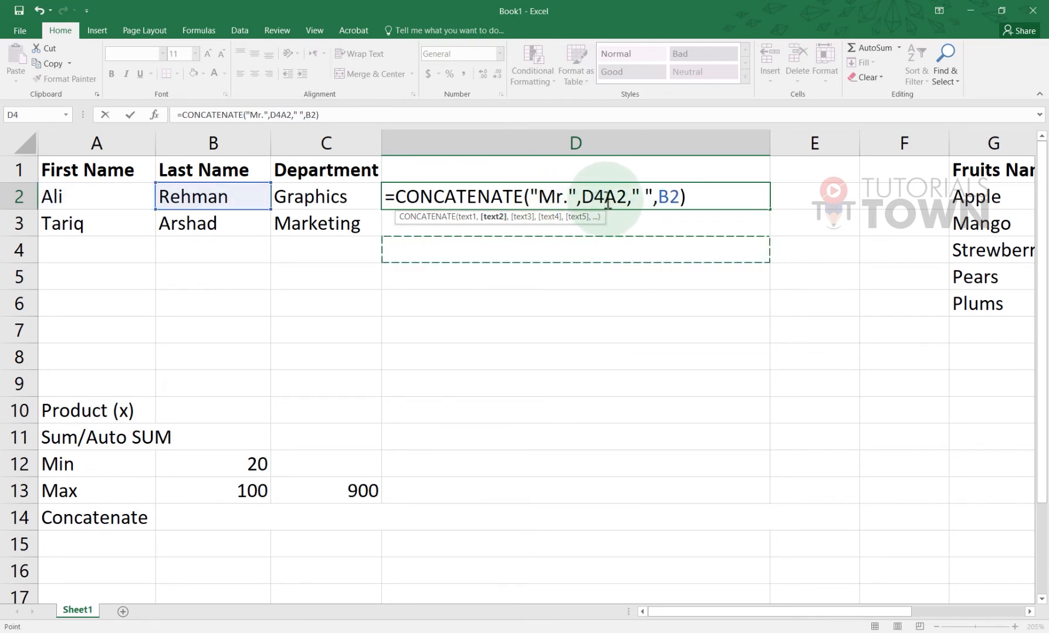
{"action": "key", "text": "BackSpace"}
{"action": "key", "text": "BackSpace"}
{"action": "key", "text": "Return"}
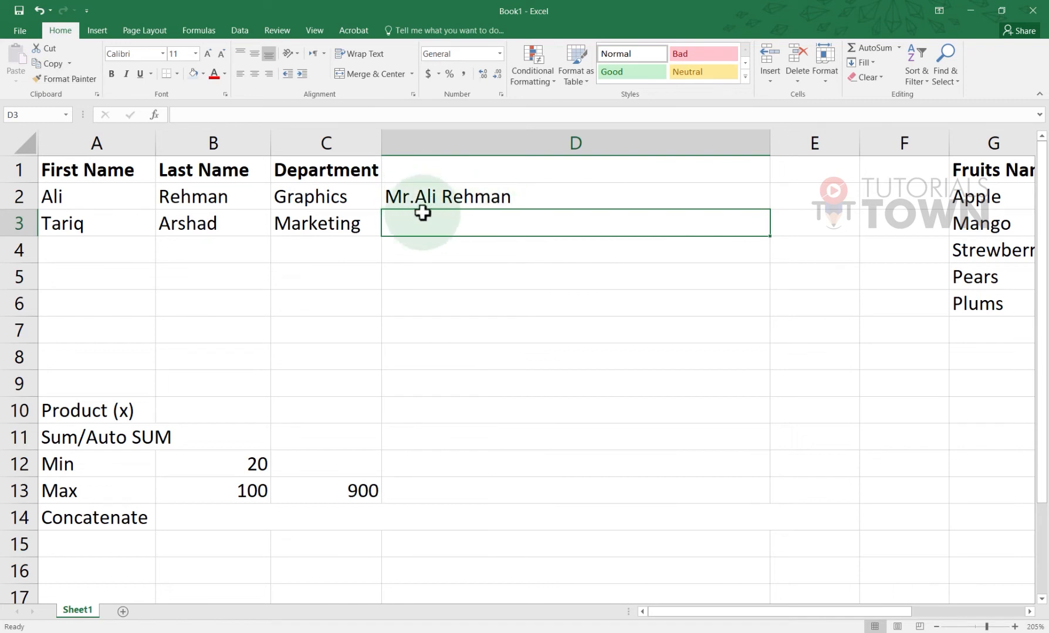
Insert a " " argument between "Mr." and A2 in D2's formula
{"action": "left_click", "coordinate": [414, 199]}
{"action": "double_click", "coordinate": [418, 198]}
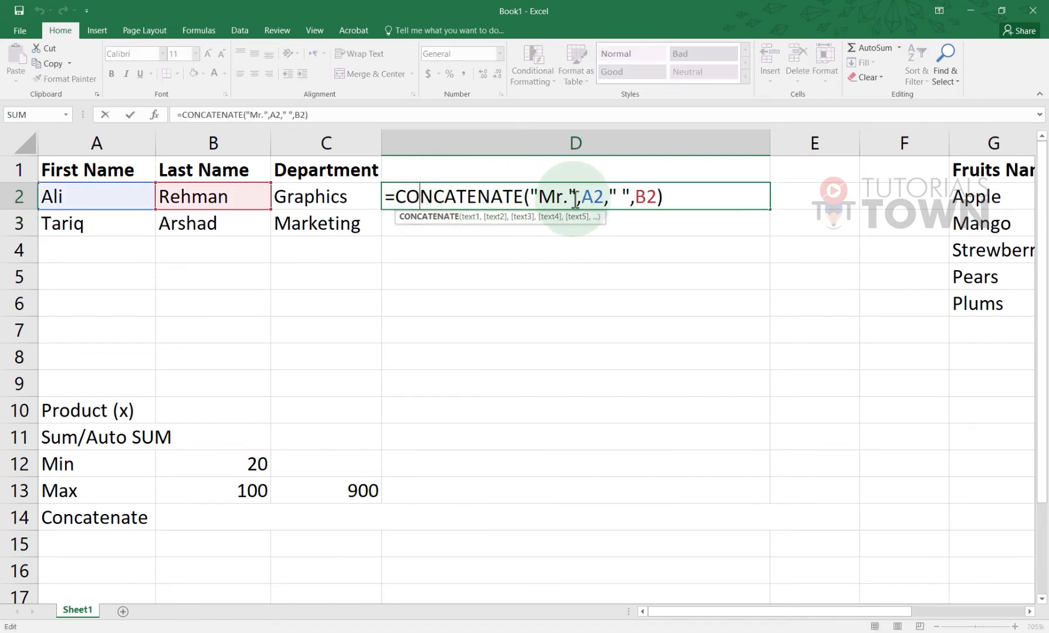
{"action": "left_click", "coordinate": [583, 200]}
{"action": "type", "text": "\""}
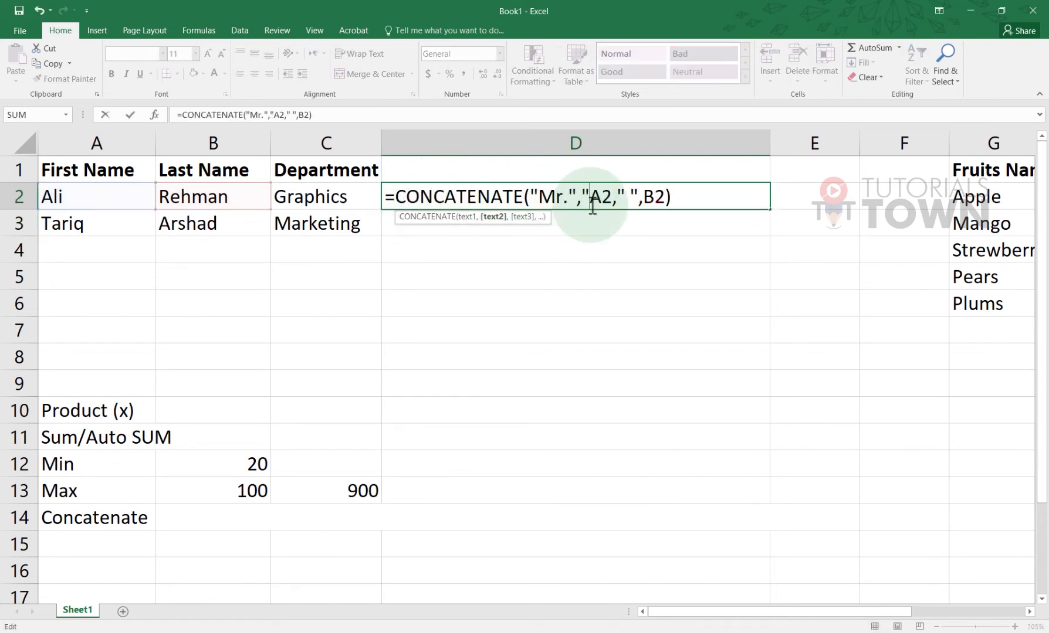
{"action": "type", "text": " \","}
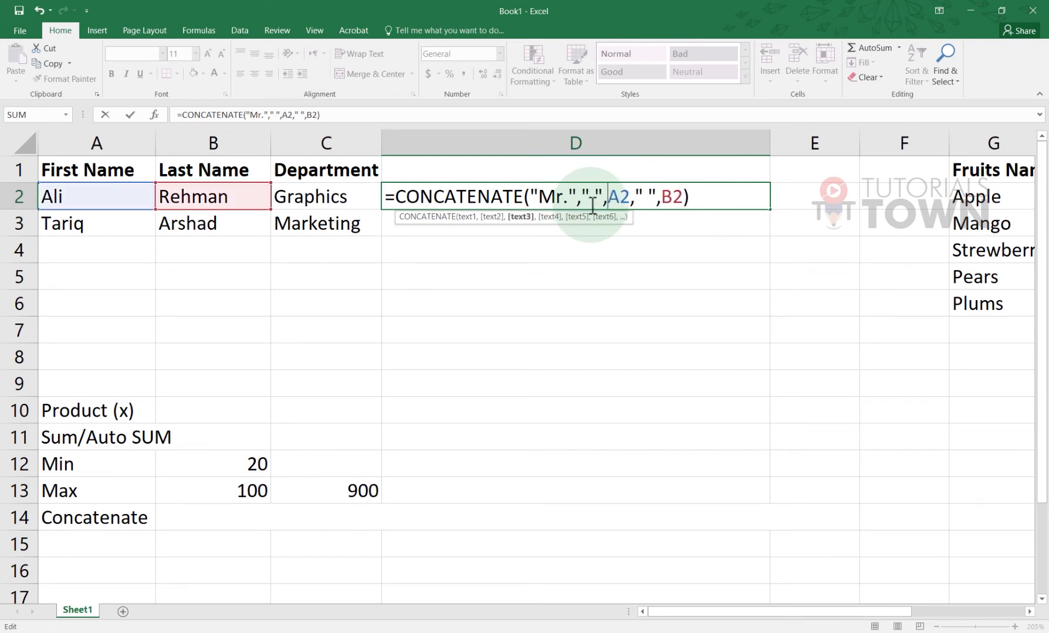
{"action": "key", "text": "Return"}
{"action": "double_click", "coordinate": [567, 198]}
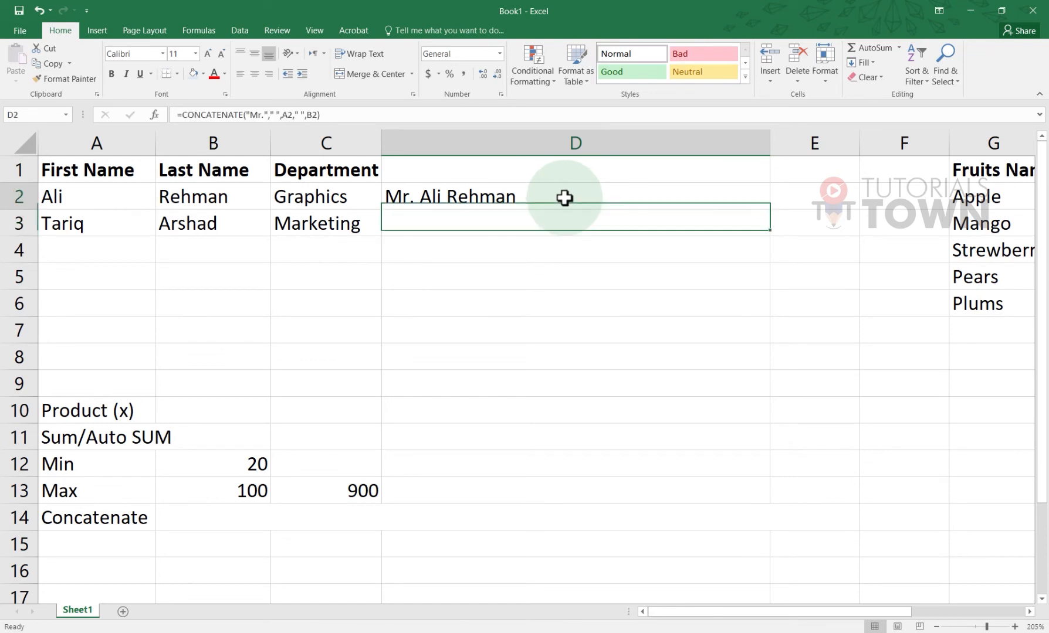
Append "from", a space, the department cell C2 and another space to D2's formula
{"action": "left_click", "coordinate": [675, 201]}
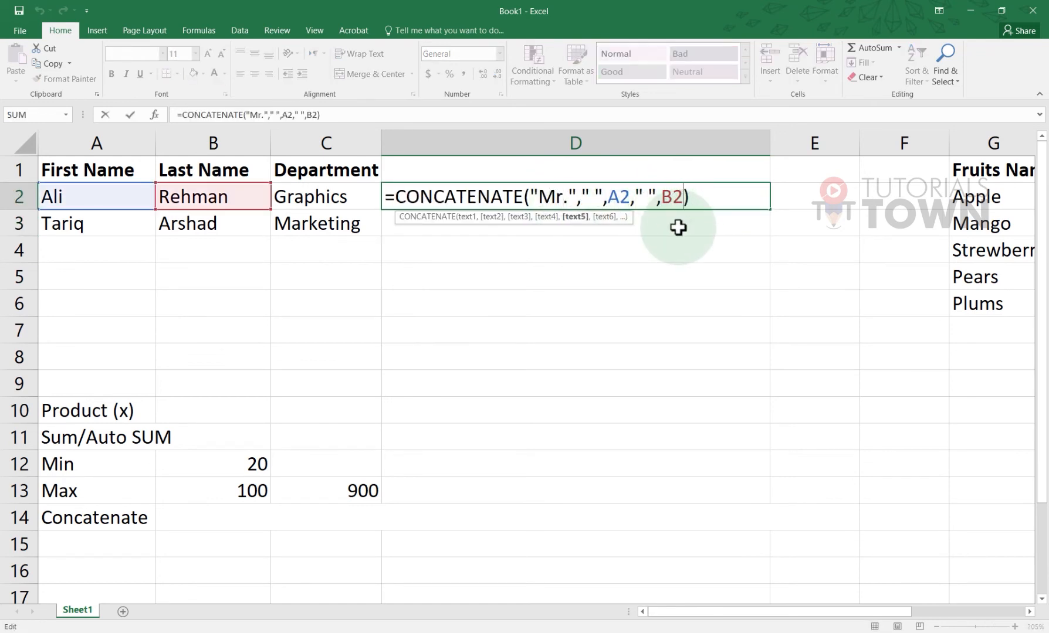
{"action": "type", "text": ","}
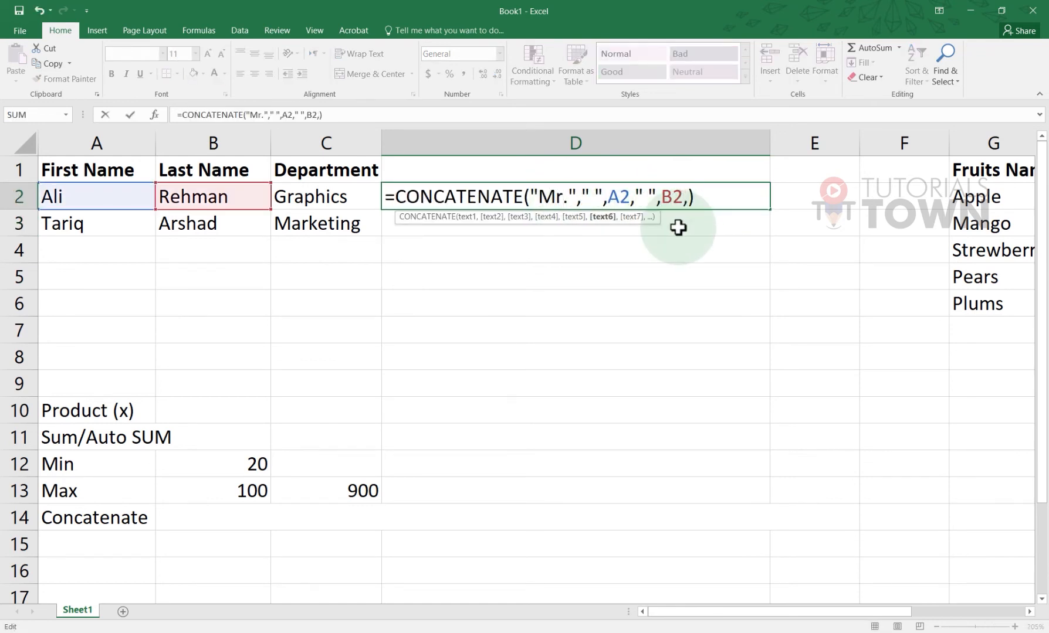
{"action": "type", "text": "\"from\","}
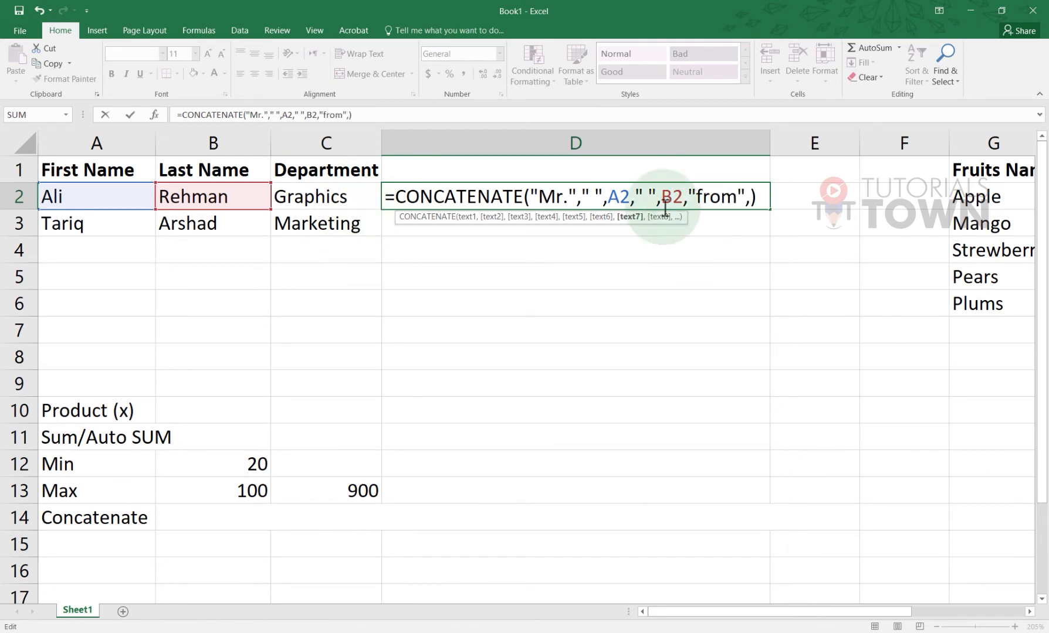
{"action": "type", "text": "\" \","}
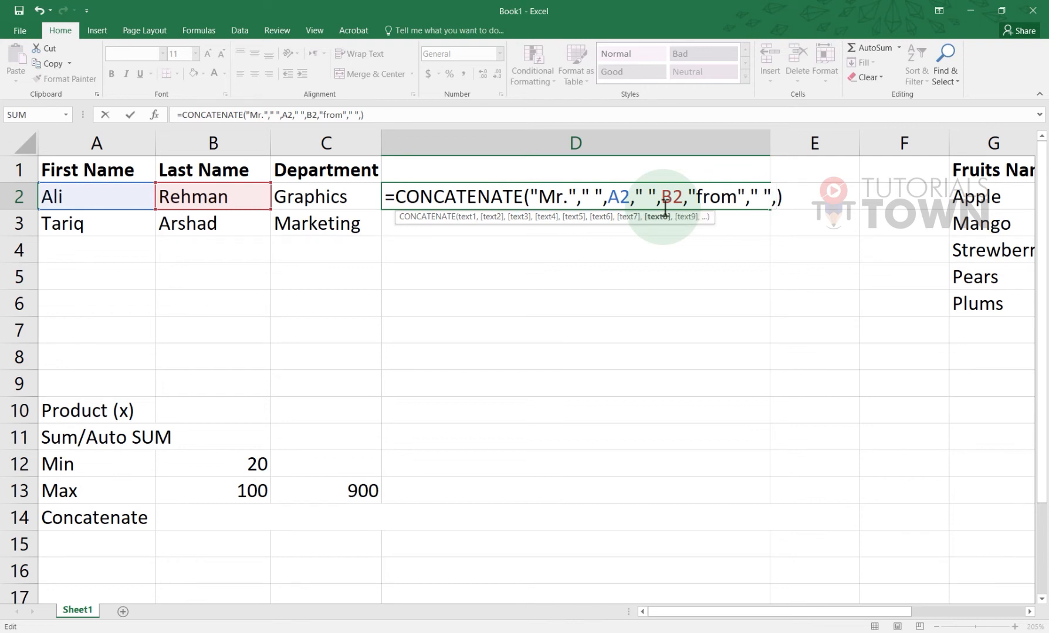
{"action": "left_click", "coordinate": [324, 197]}
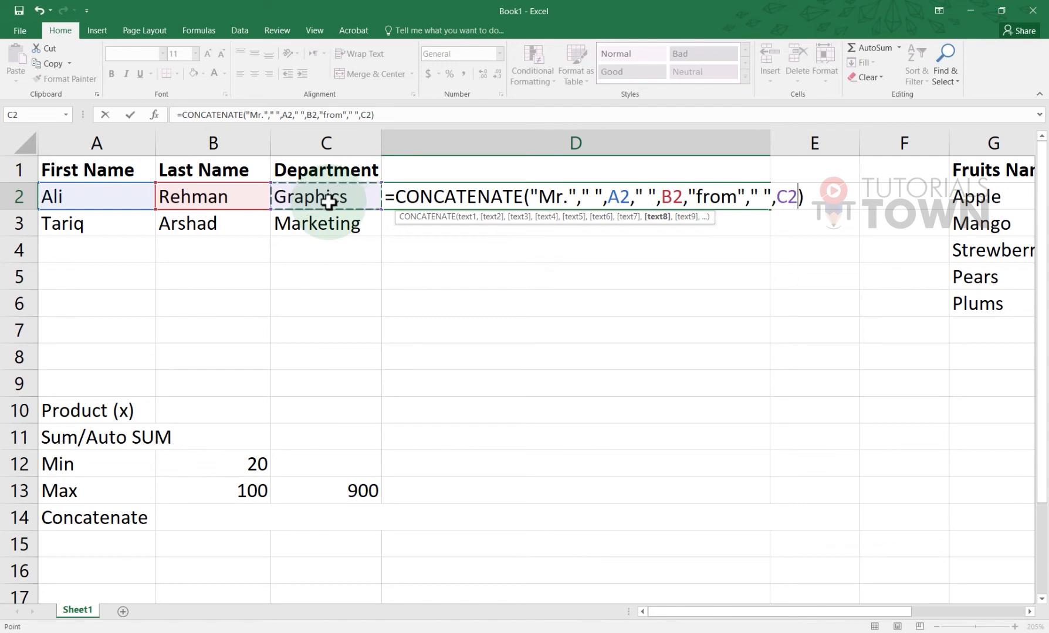
{"action": "type", "text": ","}
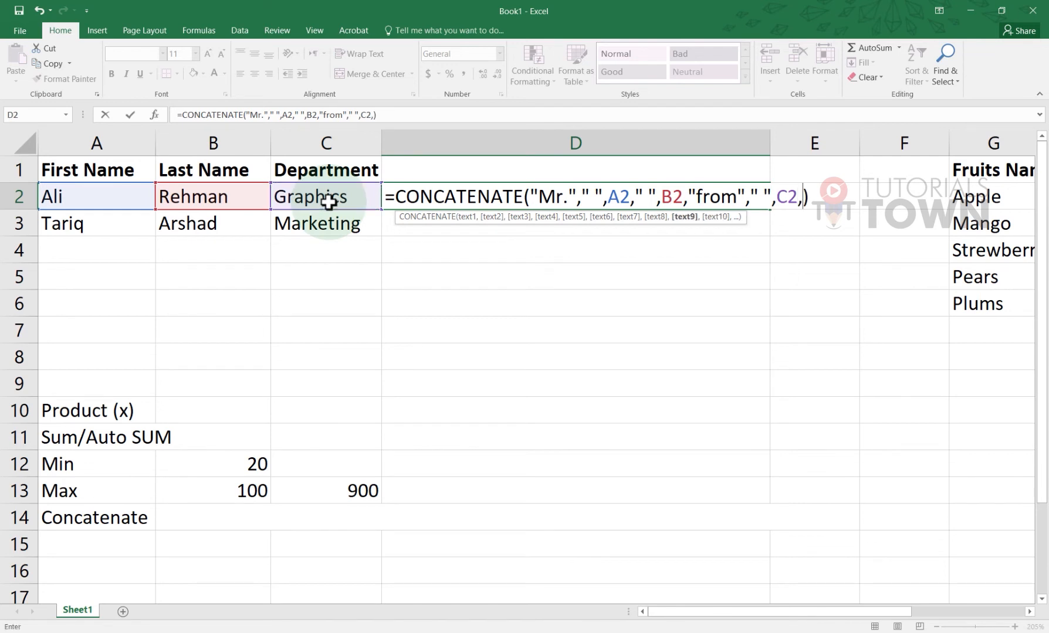
{"action": "type", "text": "\" \""}
{"action": "left_click", "coordinate": [691, 197]}
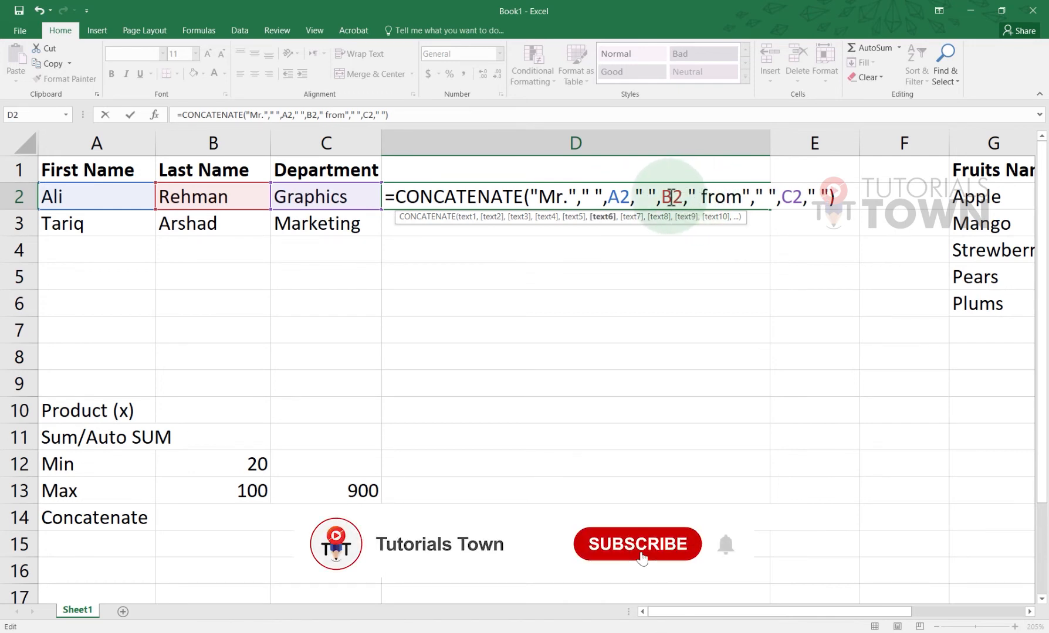
Remove D2's redundant space arguments and make the last argument "Department"
{"action": "left_click", "coordinate": [569, 198]}
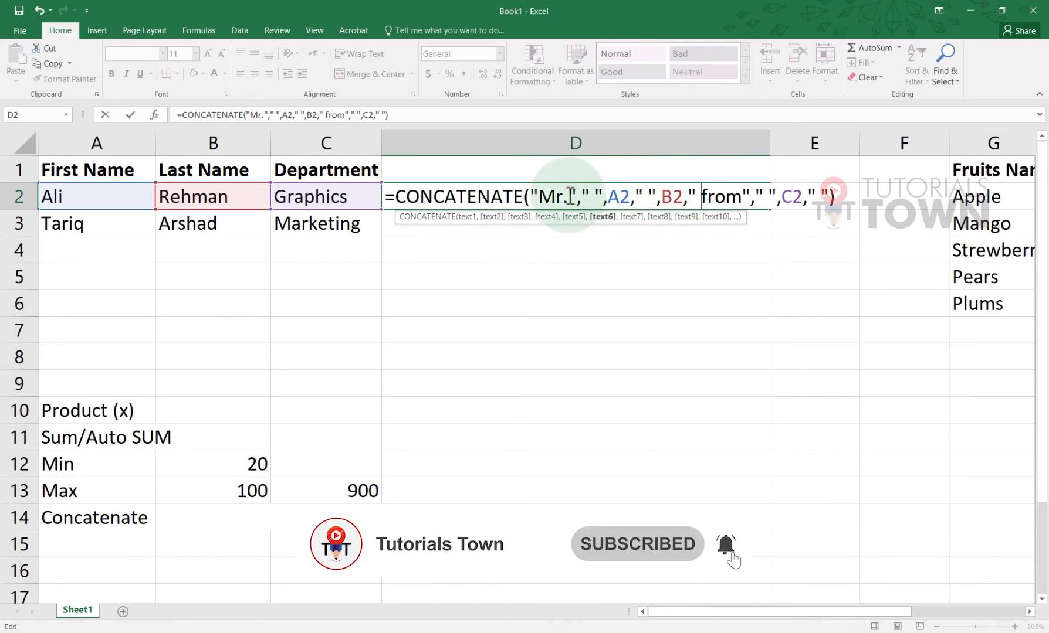
{"action": "left_click", "coordinate": [600, 198]}
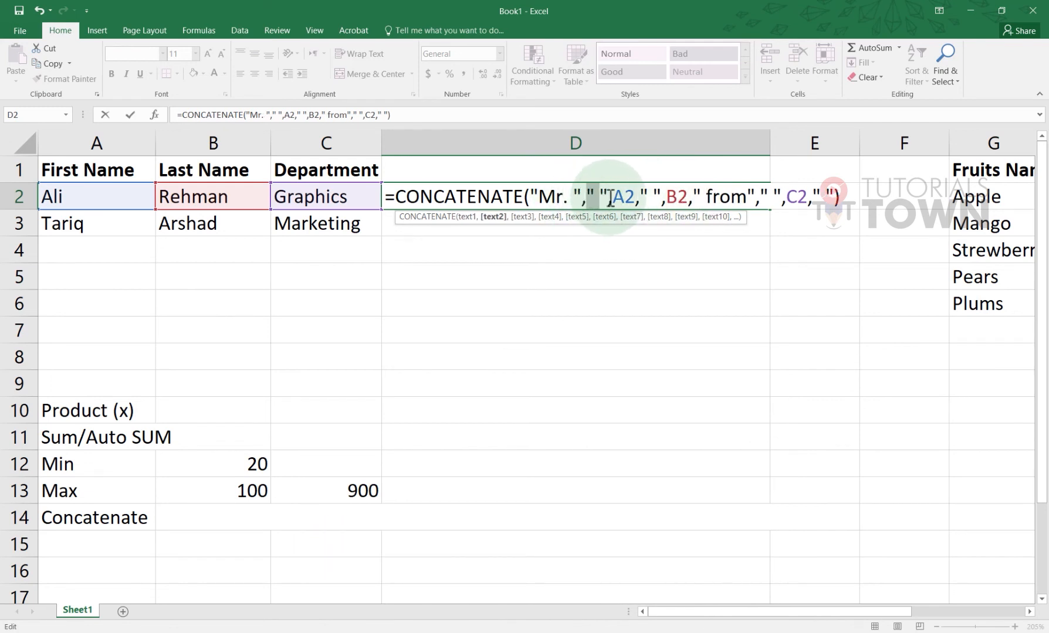
{"action": "key", "text": "BackSpace"}
{"action": "key", "text": "BackSpace"}
{"action": "key", "text": "BackSpace"}
{"action": "key", "text": "BackSpace"}
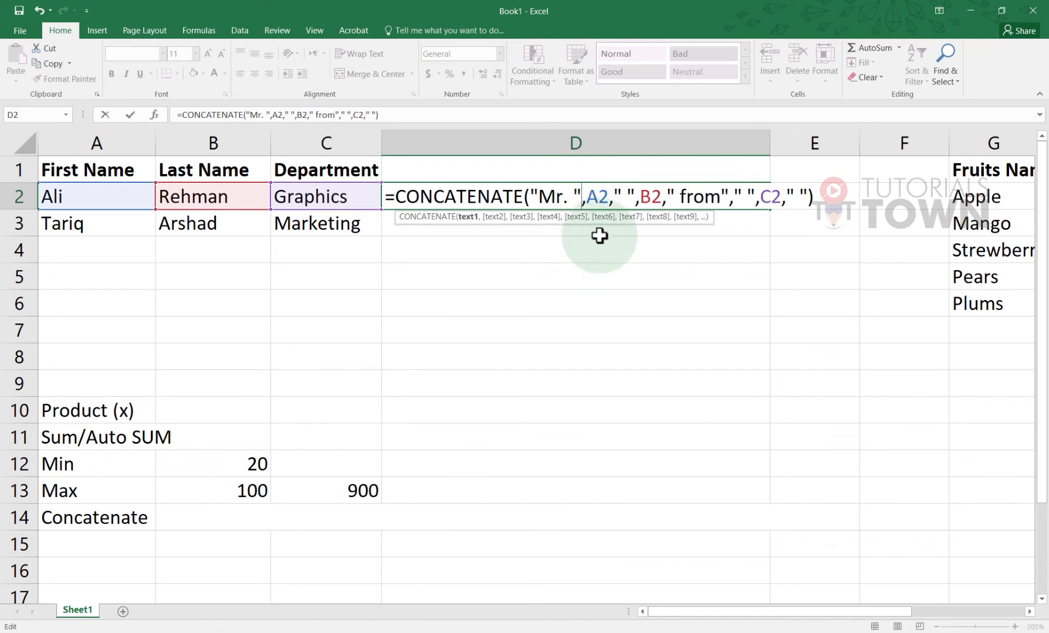
{"action": "left_click", "coordinate": [609, 199]}
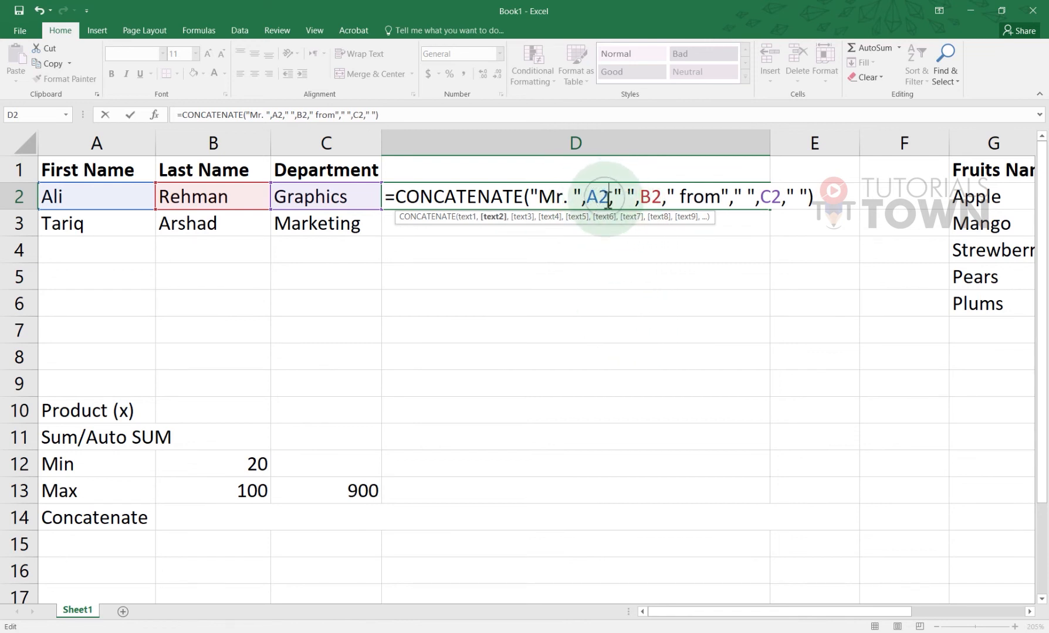
{"action": "left_click", "coordinate": [680, 199]}
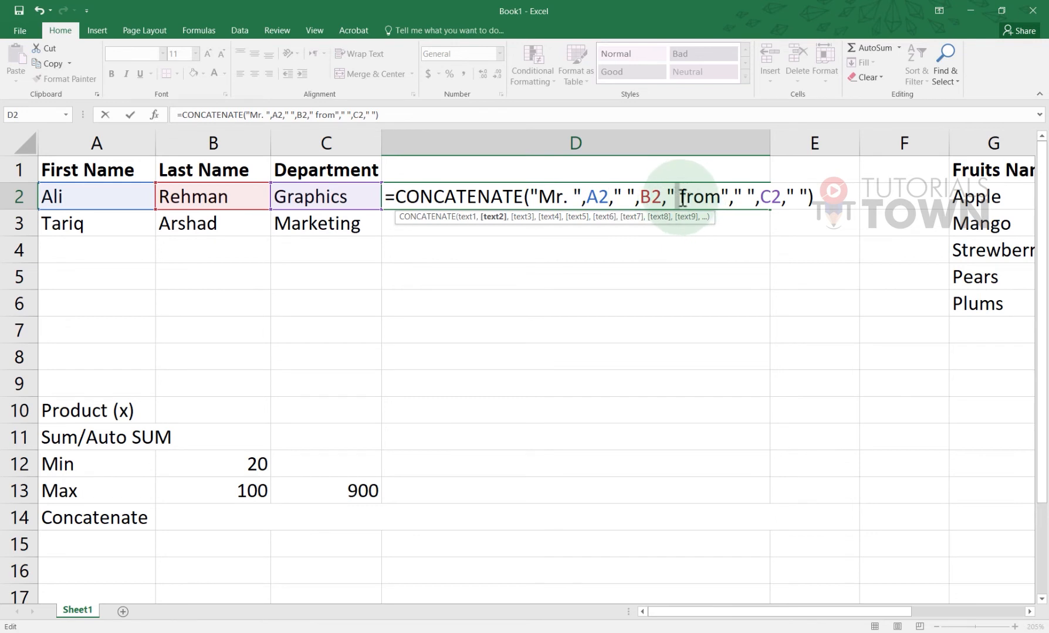
{"action": "left_click", "coordinate": [731, 198]}
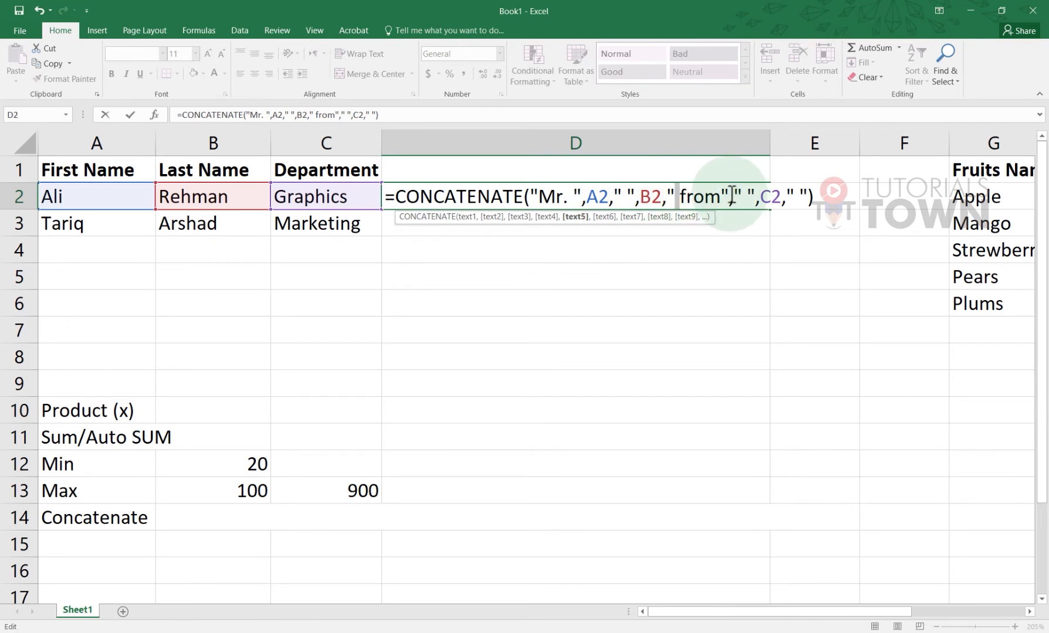
{"action": "left_click", "coordinate": [723, 197]}
{"action": "left_click_drag", "start_coordinate": [740, 197], "coordinate": [763, 197]}
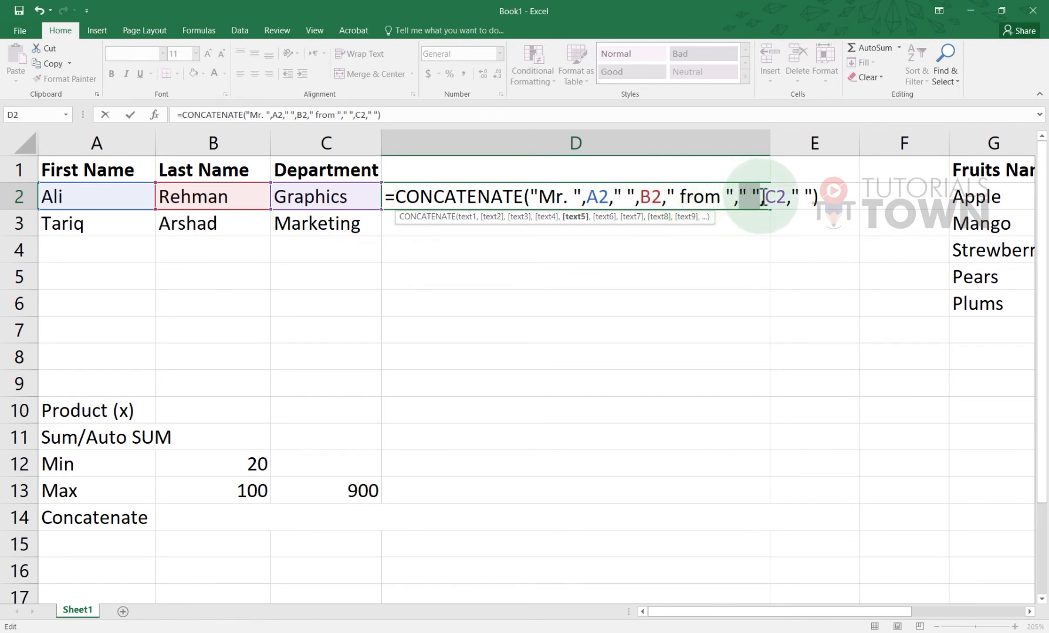
{"action": "key", "text": "Delete"}
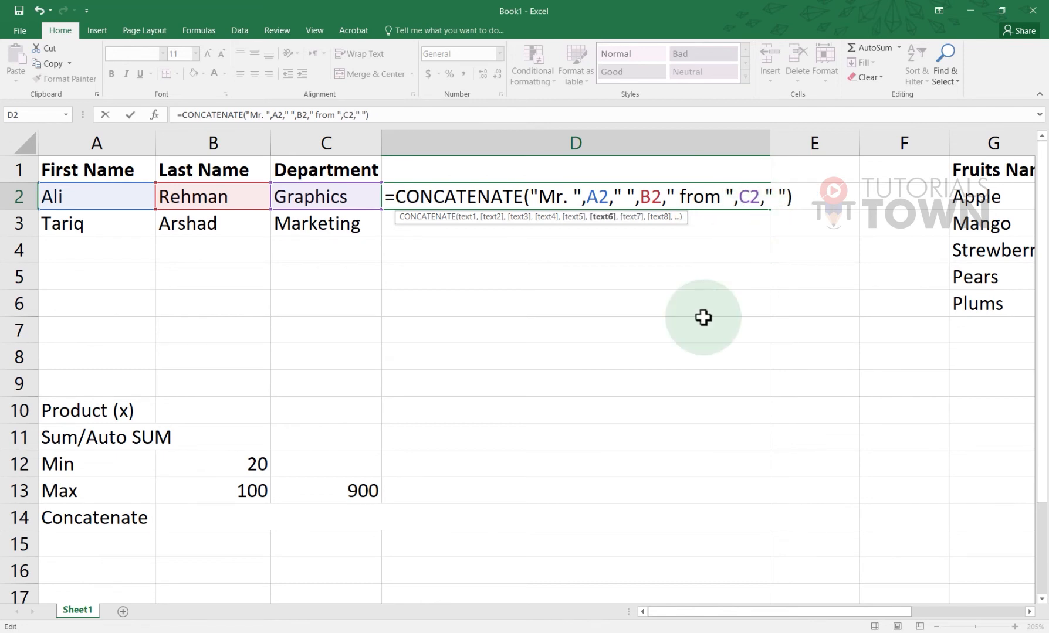
{"action": "left_click", "coordinate": [774, 199]}
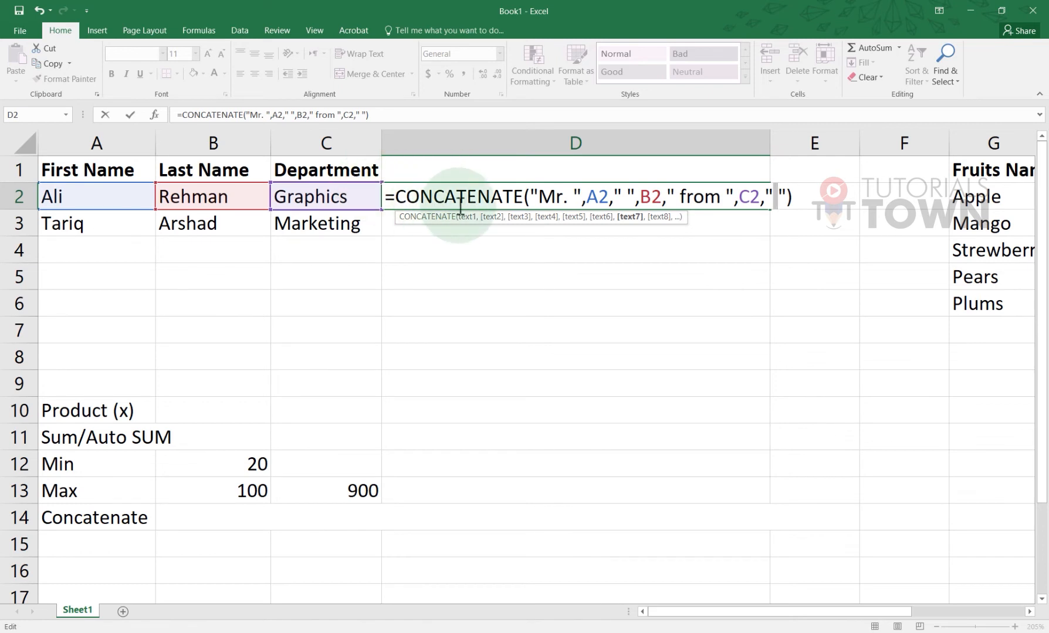
{"action": "type", "text": "epartment"}
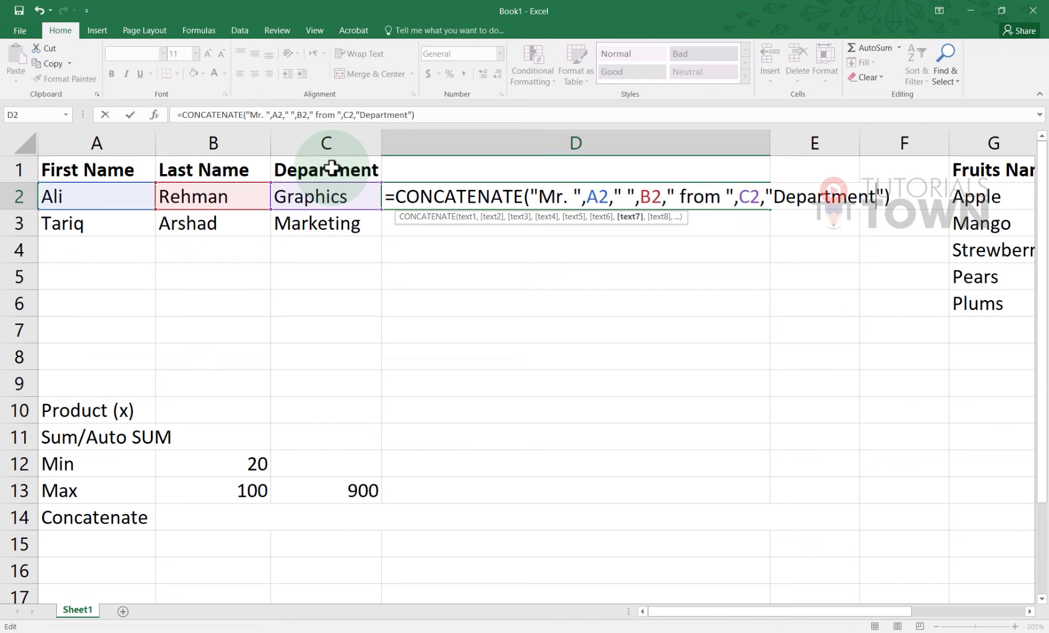
{"action": "key", "text": "Return"}
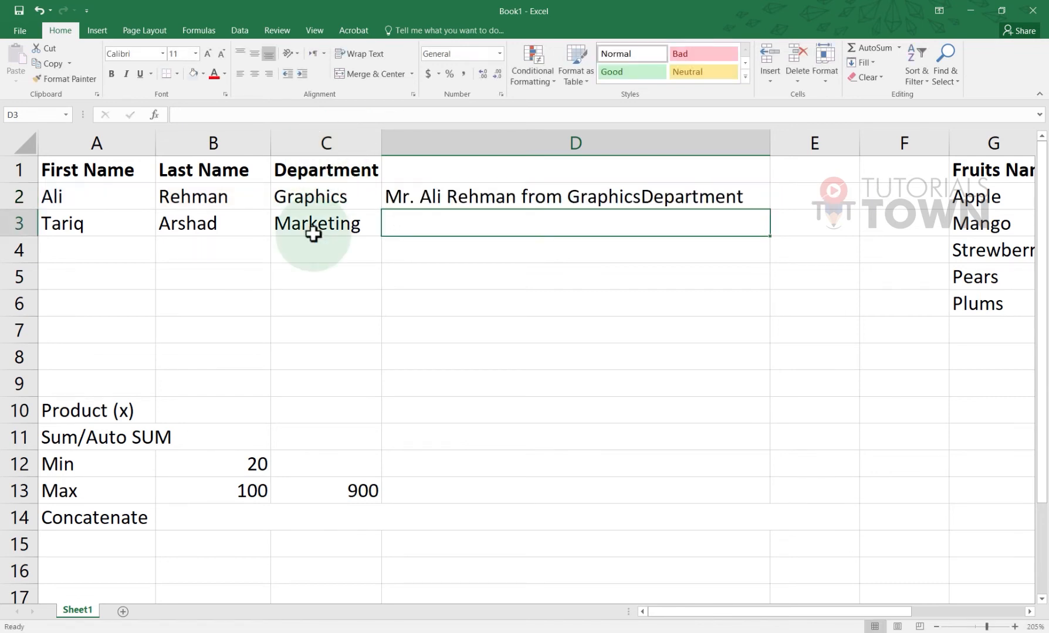
{"action": "left_click", "coordinate": [397, 197]}
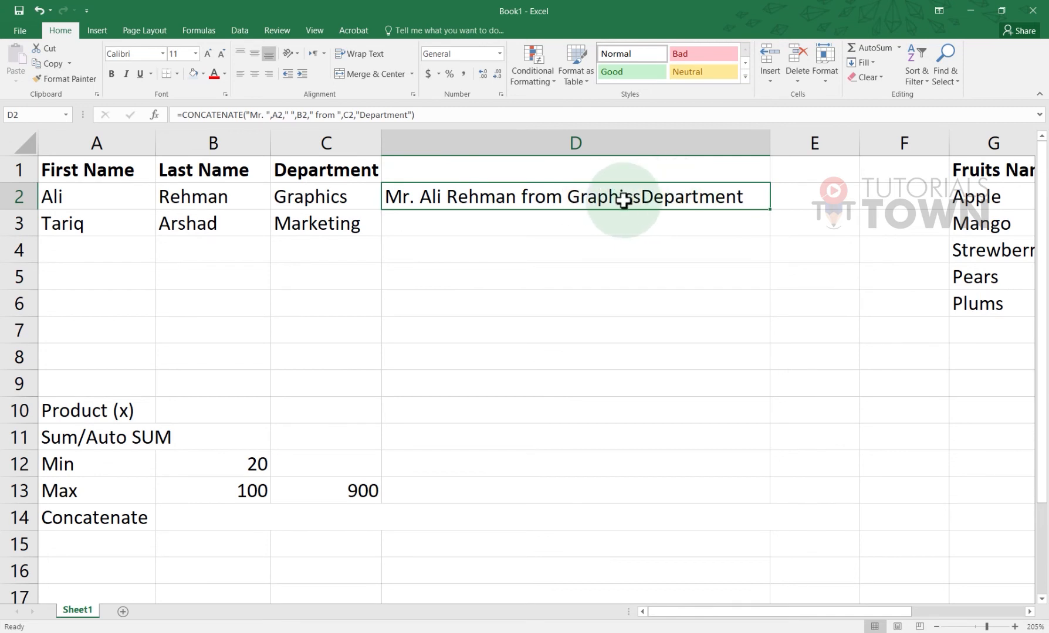
{"action": "double_click", "coordinate": [651, 196]}
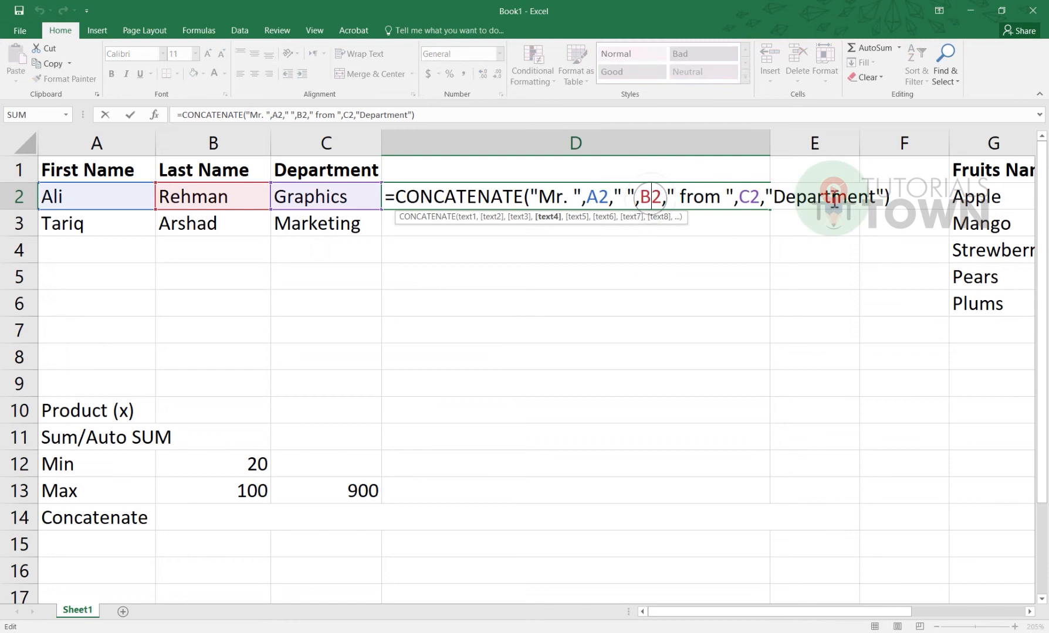
{"action": "left_click", "coordinate": [772, 195]}
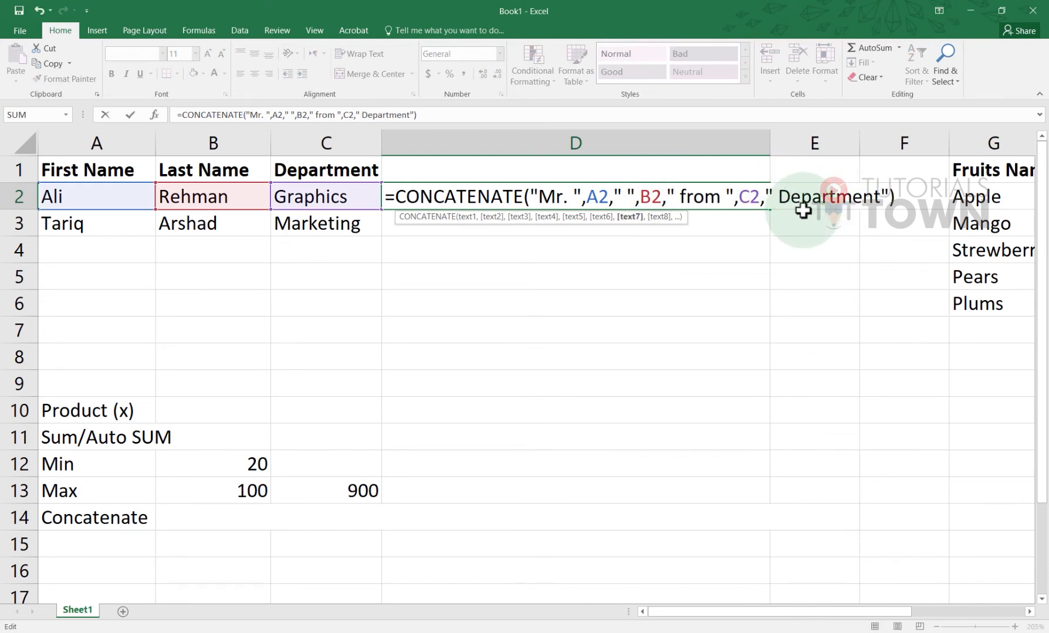
{"action": "key", "text": "Return"}
{"action": "left_click", "coordinate": [709, 200]}
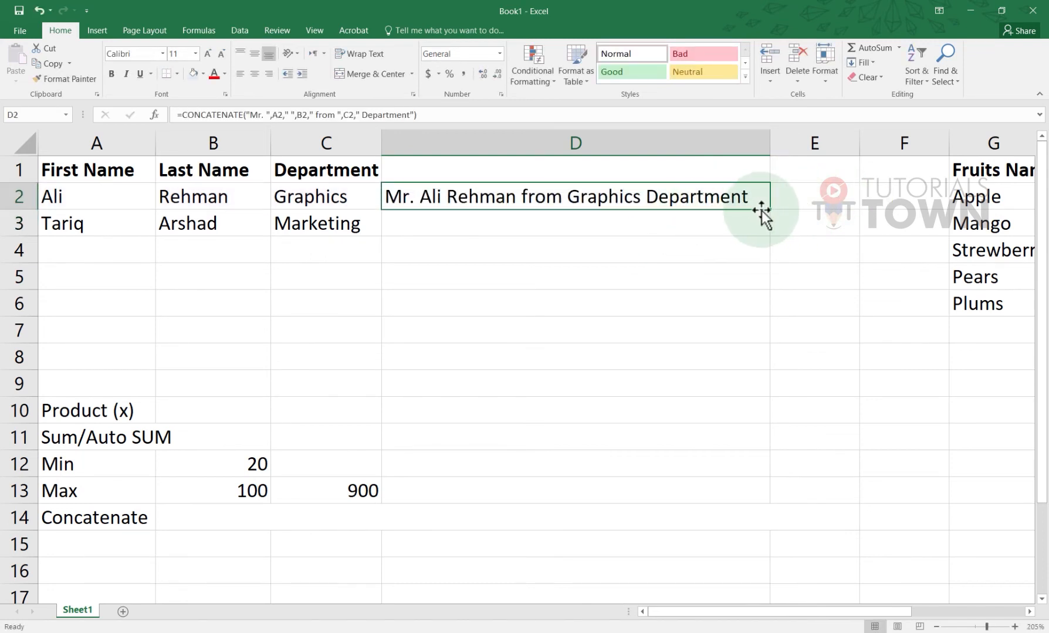
{"action": "left_click_drag", "start_coordinate": [772, 212], "coordinate": [766, 235]}
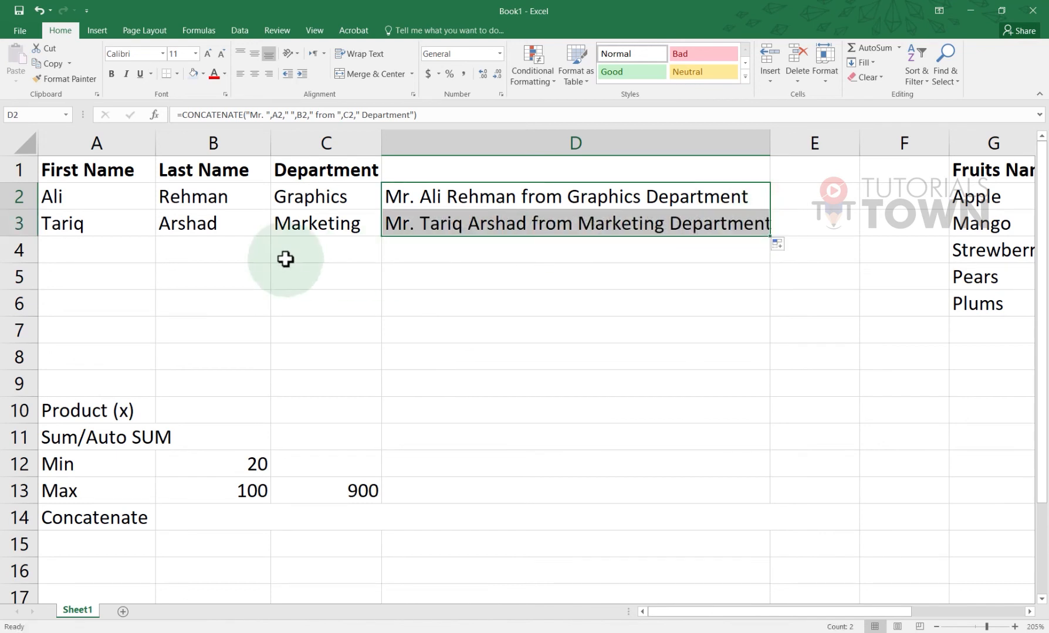
{"action": "left_click", "coordinate": [70, 230]}
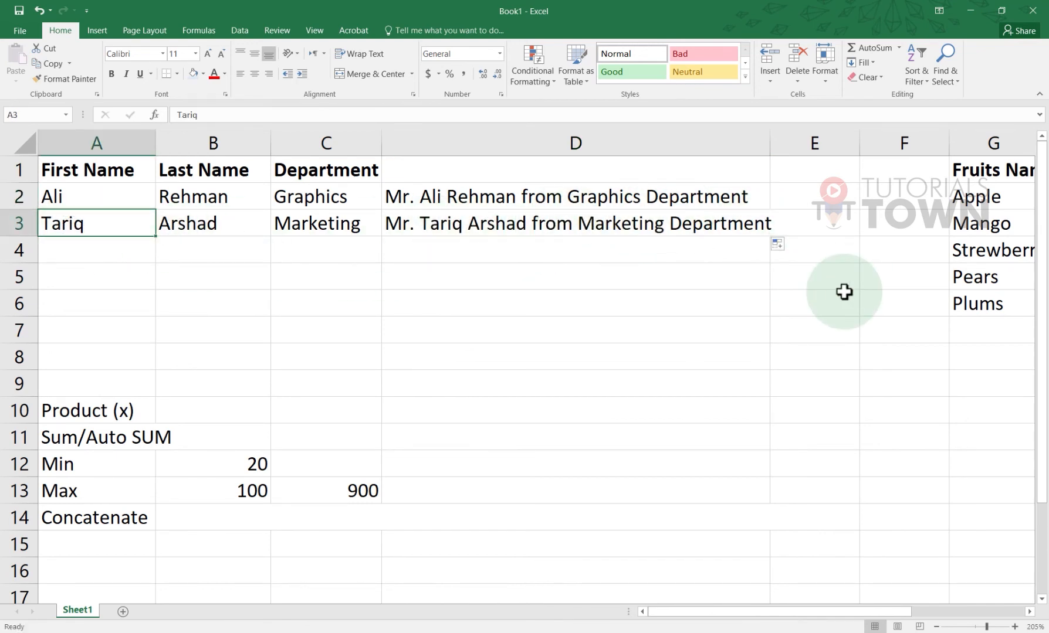
{"action": "left_click", "coordinate": [224, 519]}
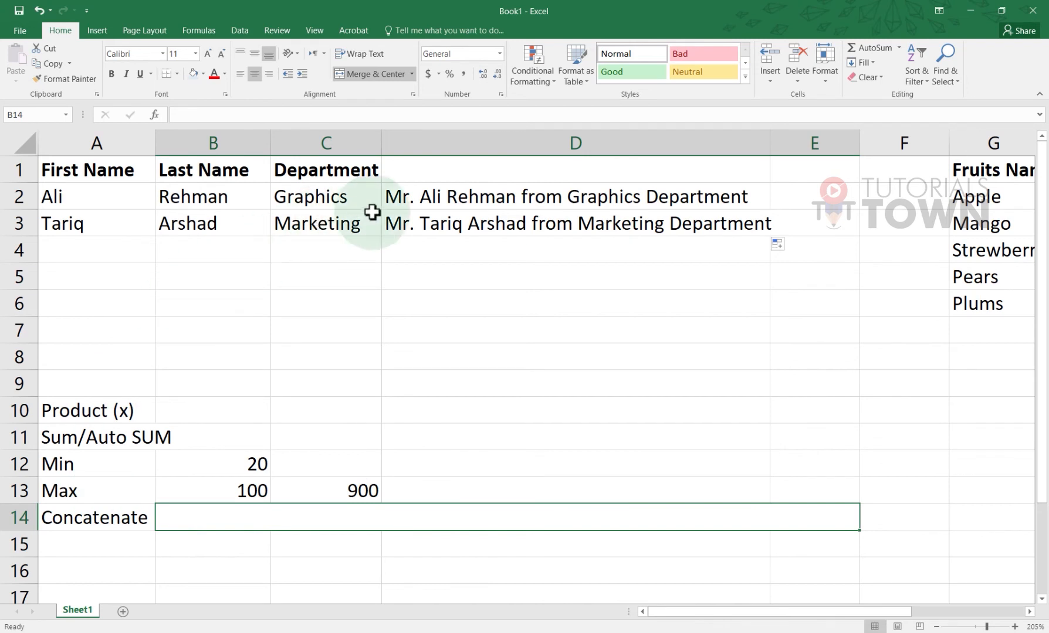
{"action": "left_click", "coordinate": [422, 201]}
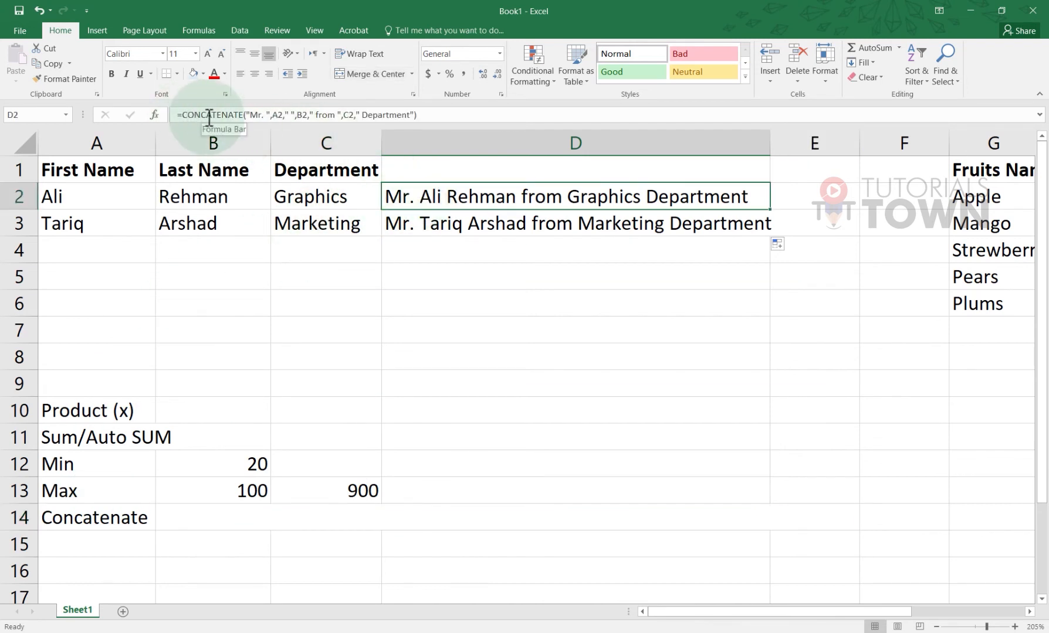
{"action": "double_click", "coordinate": [411, 201]}
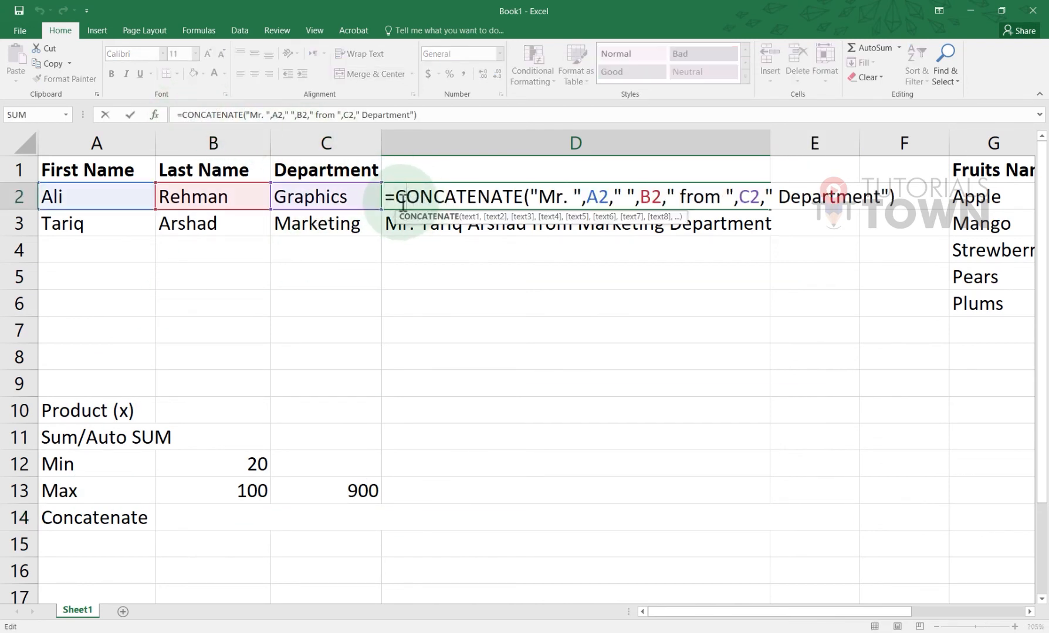
{"action": "left_click_drag", "start_coordinate": [529, 201], "coordinate": [755, 201]}
{"action": "left_click", "coordinate": [652, 198]}
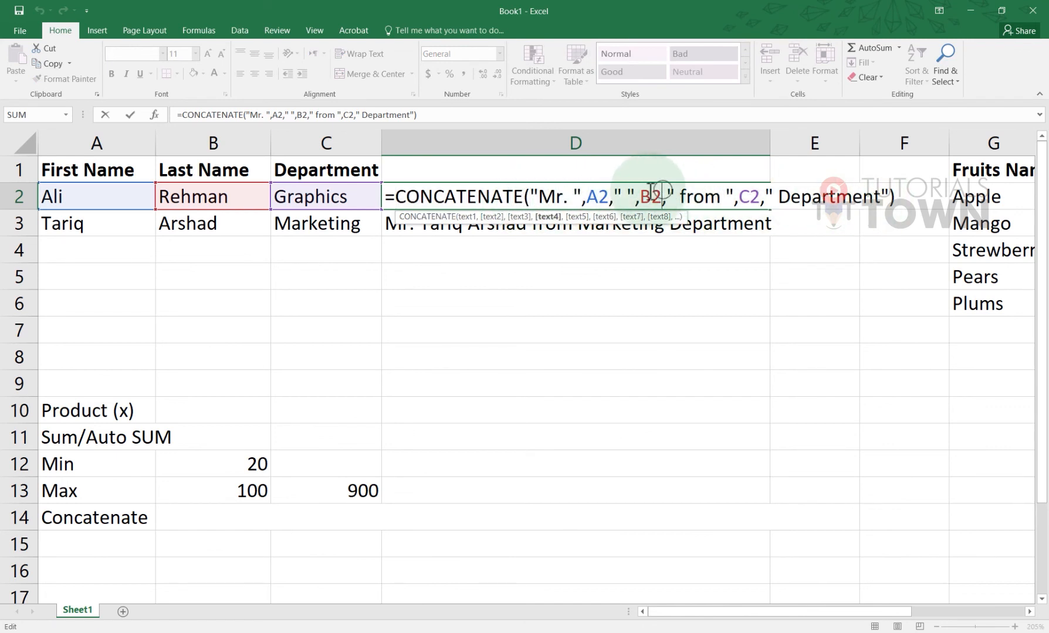
{"action": "double_click", "coordinate": [597, 197]}
{"action": "double_click", "coordinate": [649, 197]}
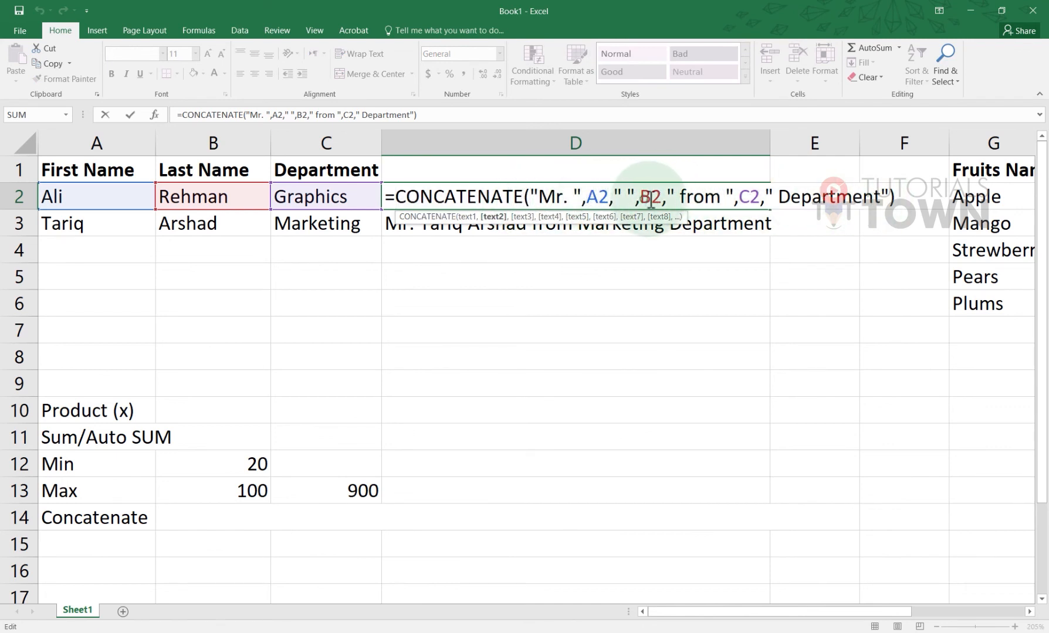
{"action": "left_click", "coordinate": [627, 318]}
{"action": "key", "text": "Escape"}
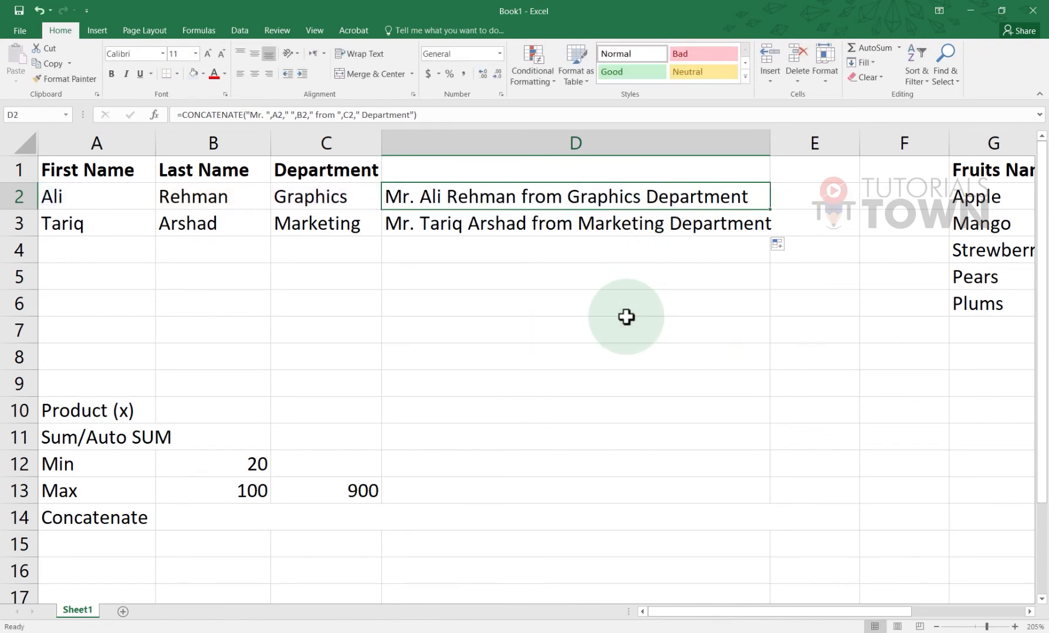
{"action": "left_click", "coordinate": [646, 461]}
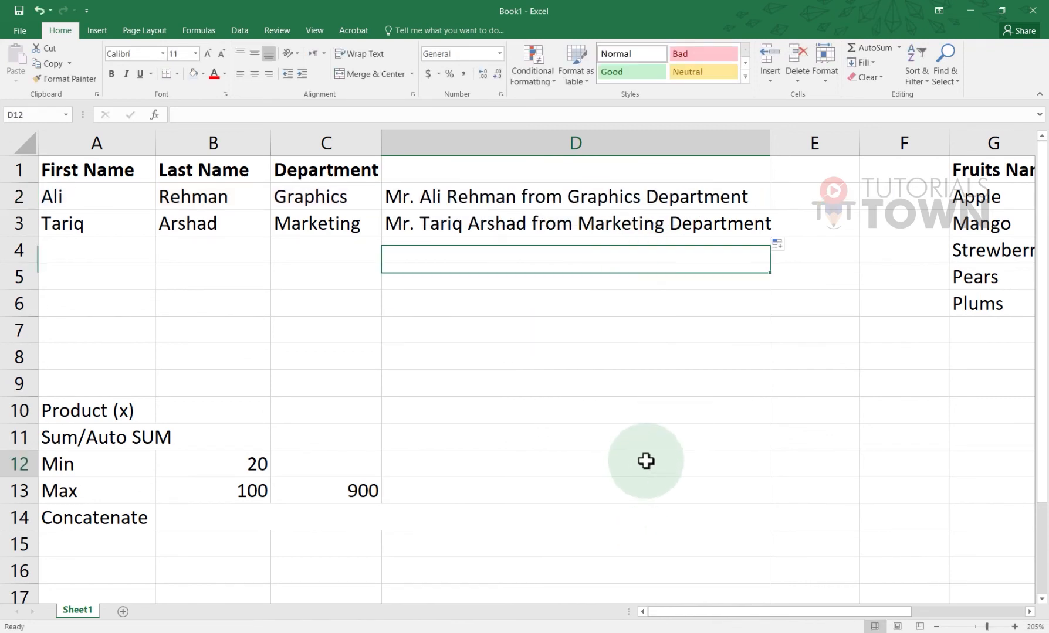
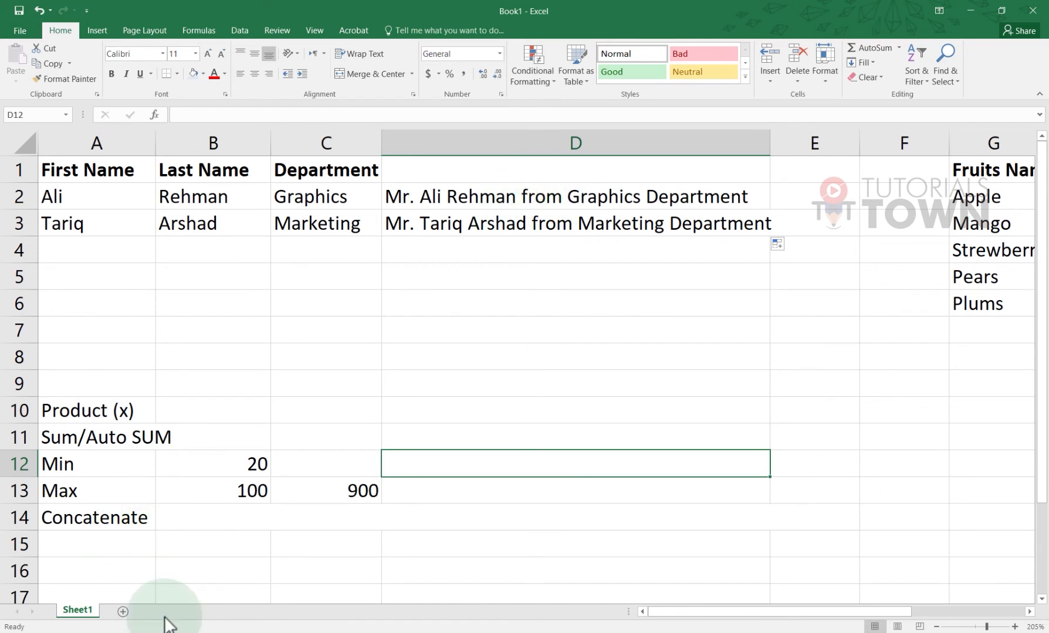
Select the empty range A6:C8 below the name table
{"action": "left_click", "coordinate": [72, 175]}
{"action": "left_click_drag", "start_coordinate": [72, 174], "coordinate": [677, 288]}
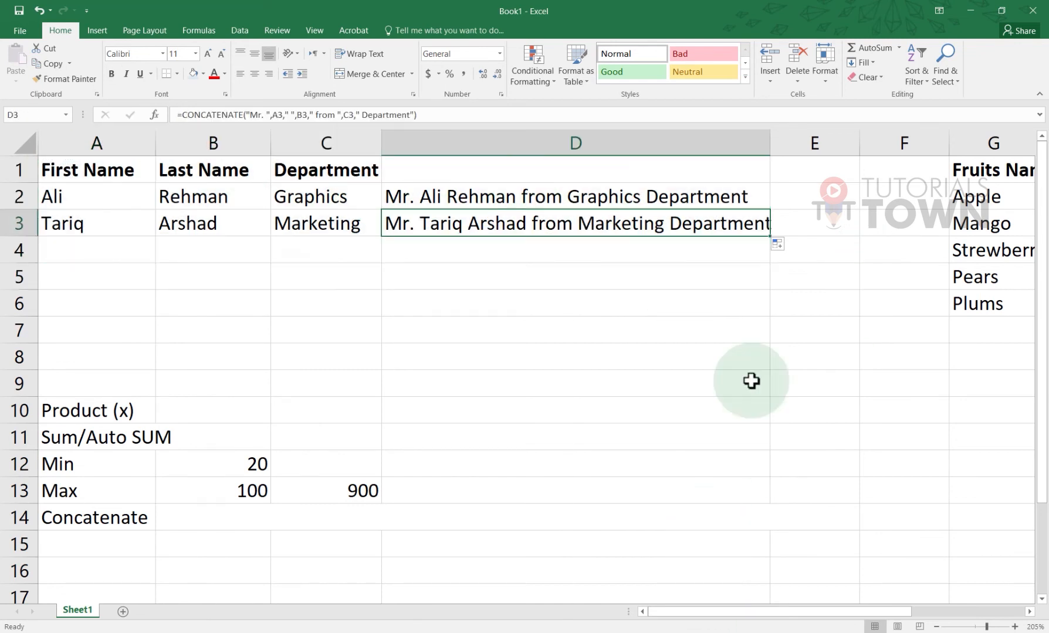
{"action": "key", "text": "Up"}
{"action": "key", "text": "Up"}
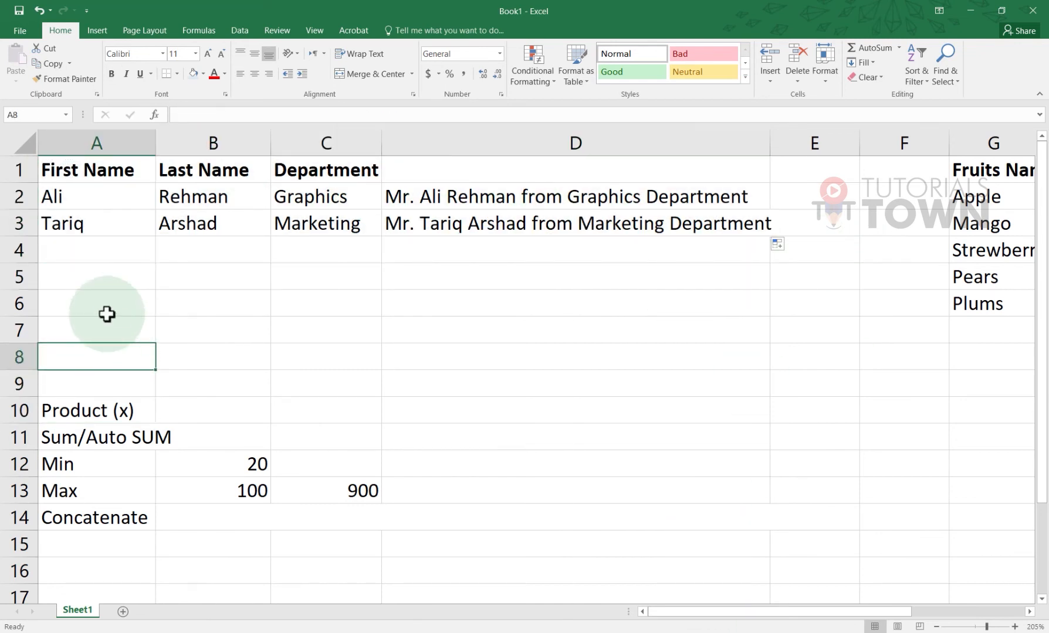
{"action": "left_click_drag", "start_coordinate": [107, 314], "coordinate": [347, 365]}
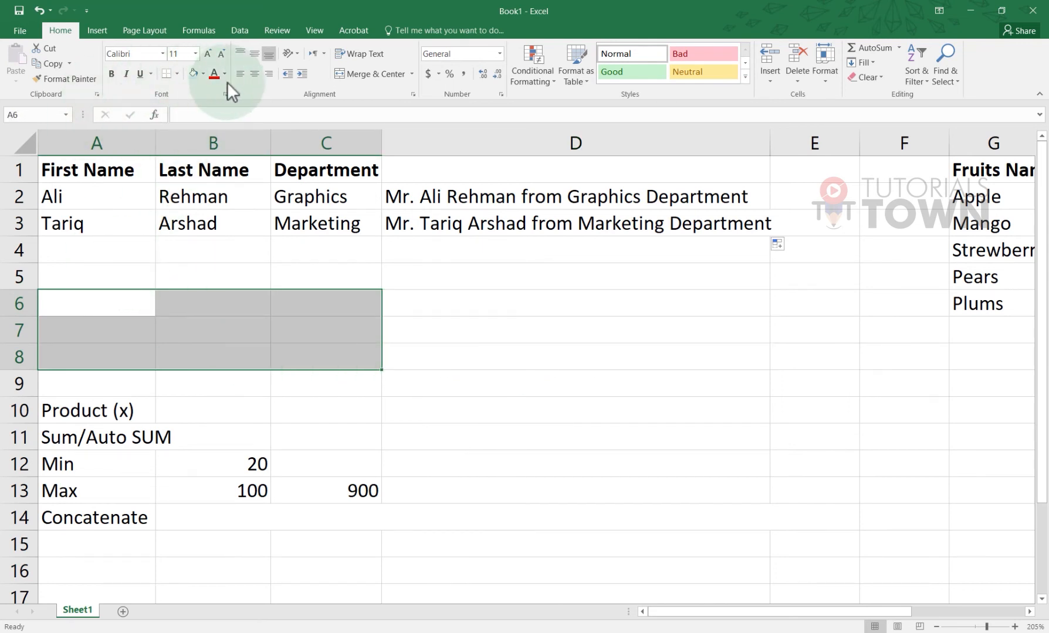
Apply All Borders and a light blue fill to the A6:C8 block
{"action": "left_click", "coordinate": [177, 73]}
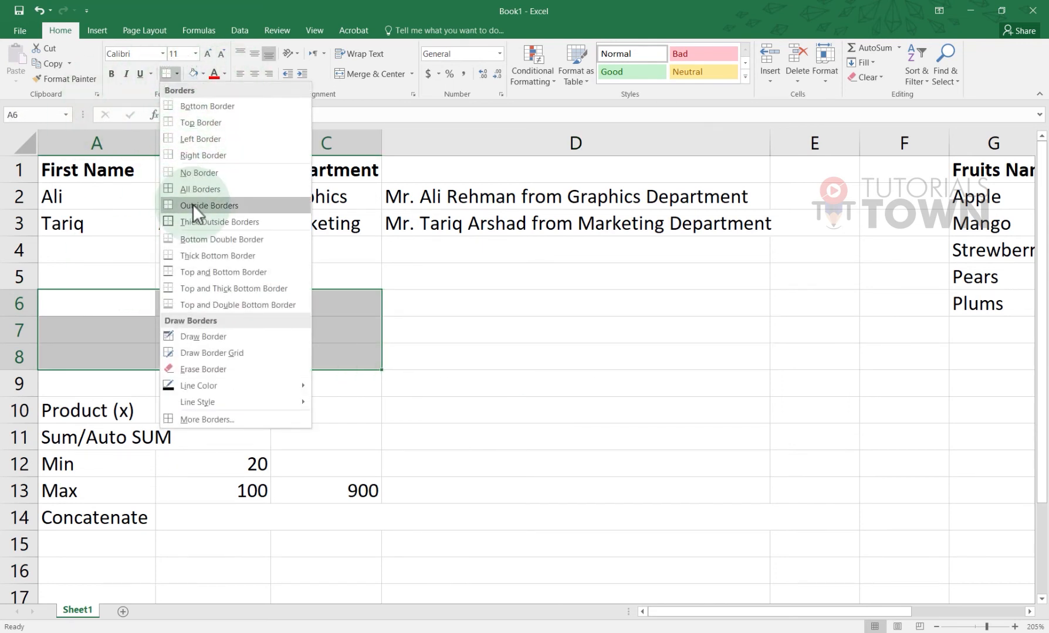
{"action": "left_click", "coordinate": [198, 190]}
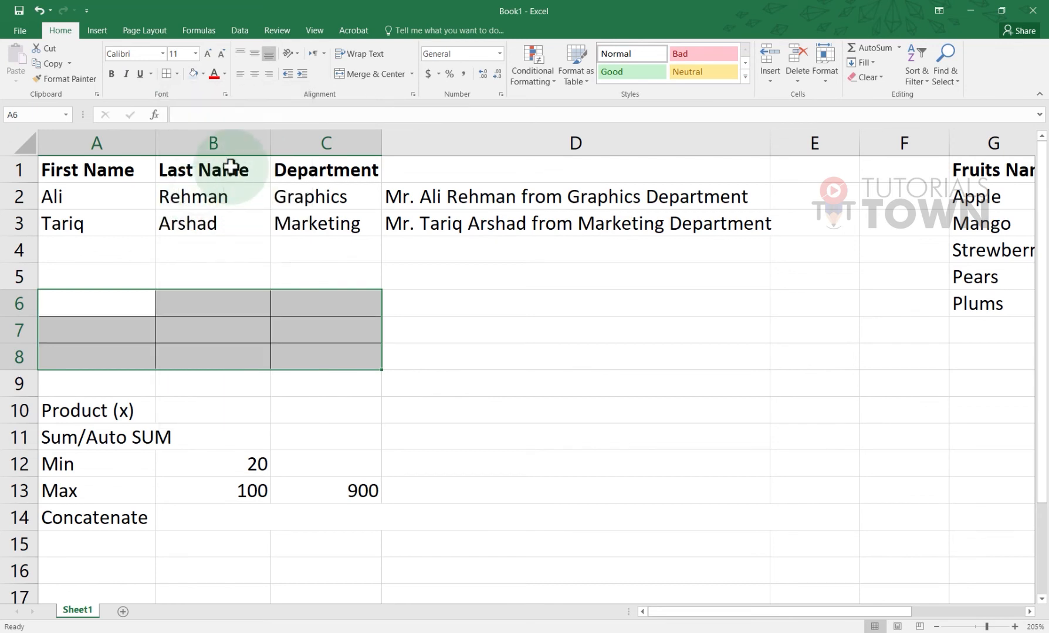
{"action": "left_click", "coordinate": [192, 75]}
{"action": "left_click", "coordinate": [208, 326]}
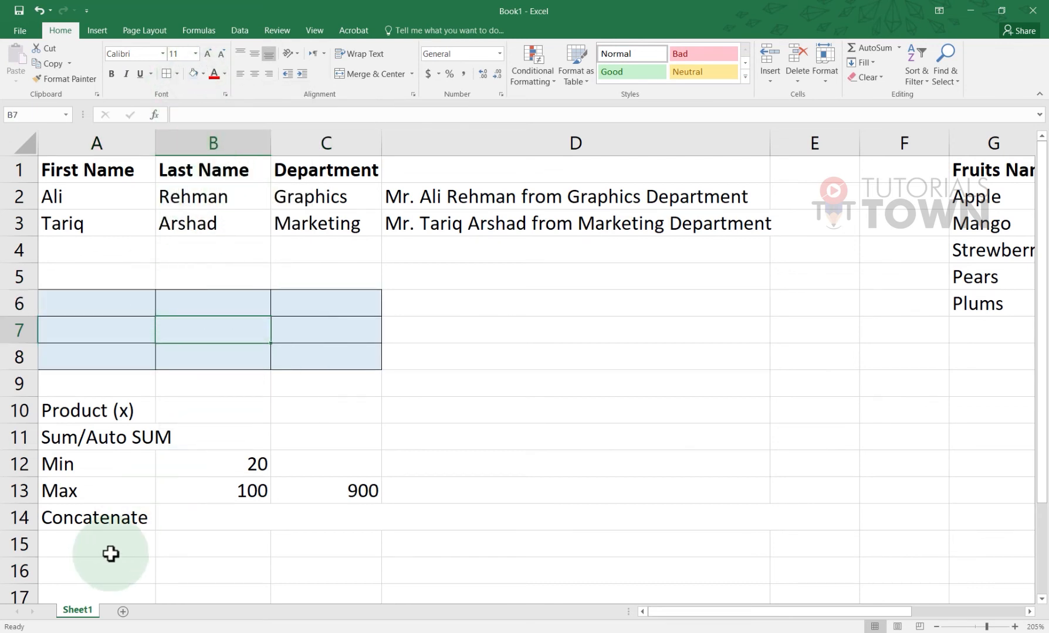
{"action": "scroll", "coordinate": [111, 554], "scroll_direction": "down", "scroll_amount": 1}
{"action": "left_click", "coordinate": [117, 462]}
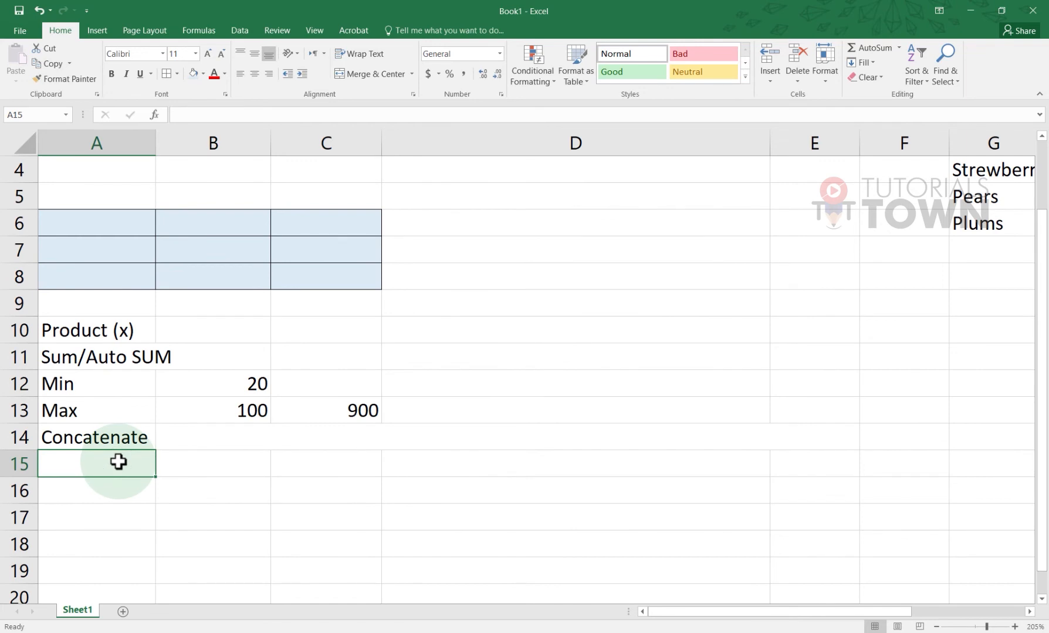
Enter the labels Cont, ContA and Count Blank down A15:A17
{"action": "type", "text": "Cont"}
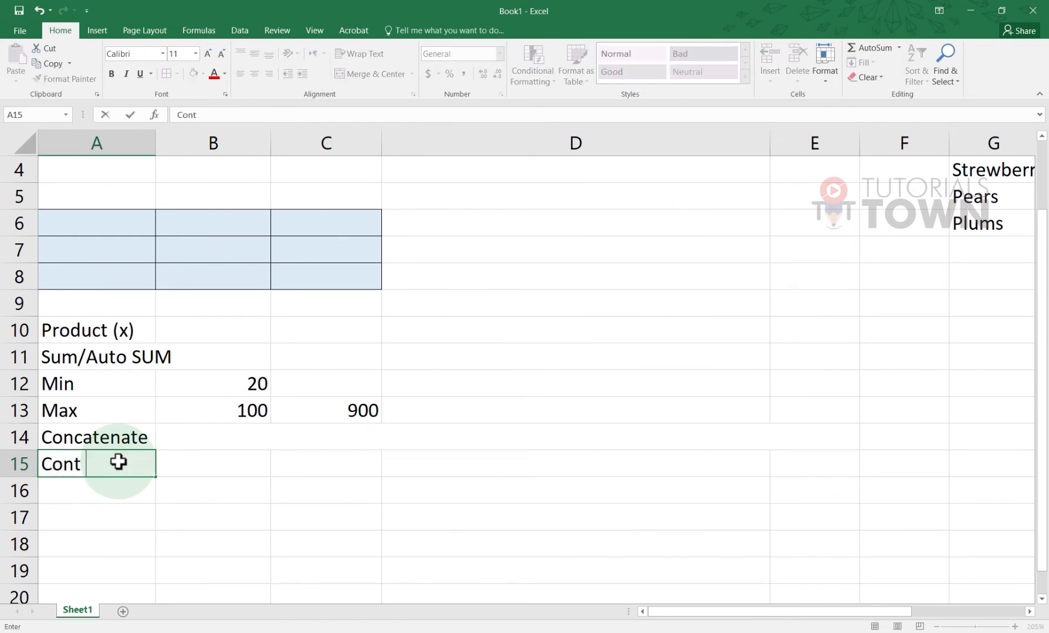
{"action": "key", "text": "Return"}
{"action": "type", "text": "COntA"}
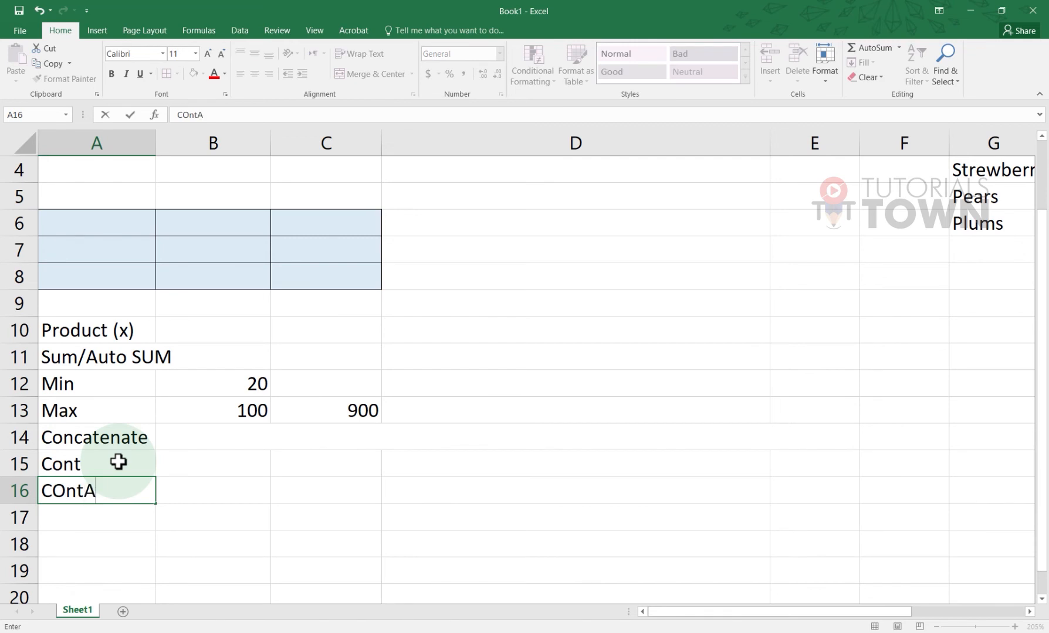
{"action": "key", "text": "Return"}
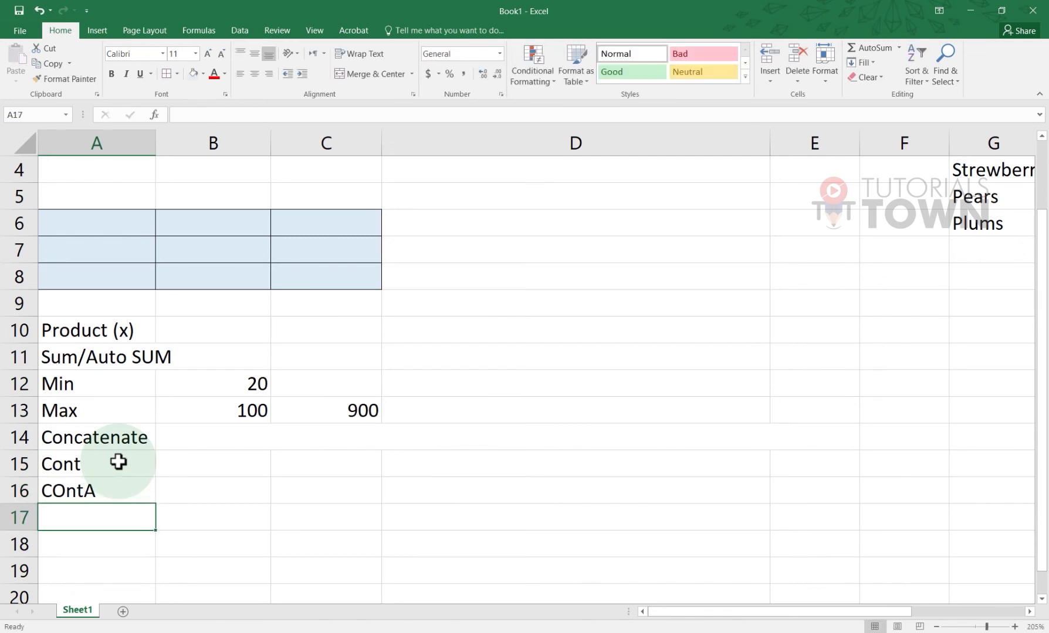
{"action": "type", "text": "Count BLank"}
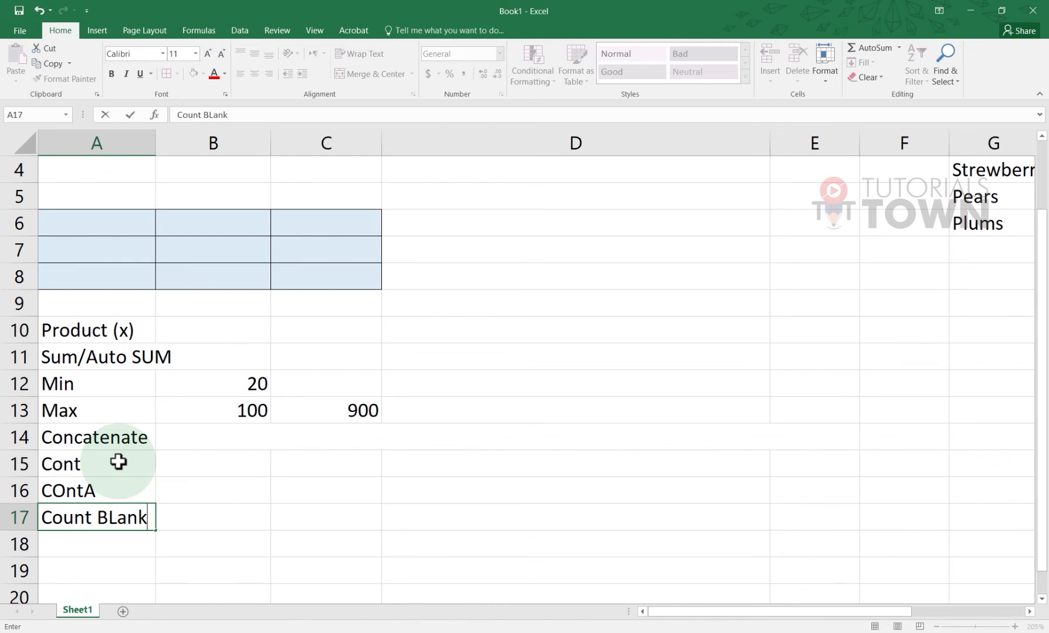
Fix the capital O in A16 so the label reads ContA
{"action": "left_click", "coordinate": [67, 490]}
{"action": "double_click", "coordinate": [65, 490]}
{"action": "key", "text": "BackSpace"}
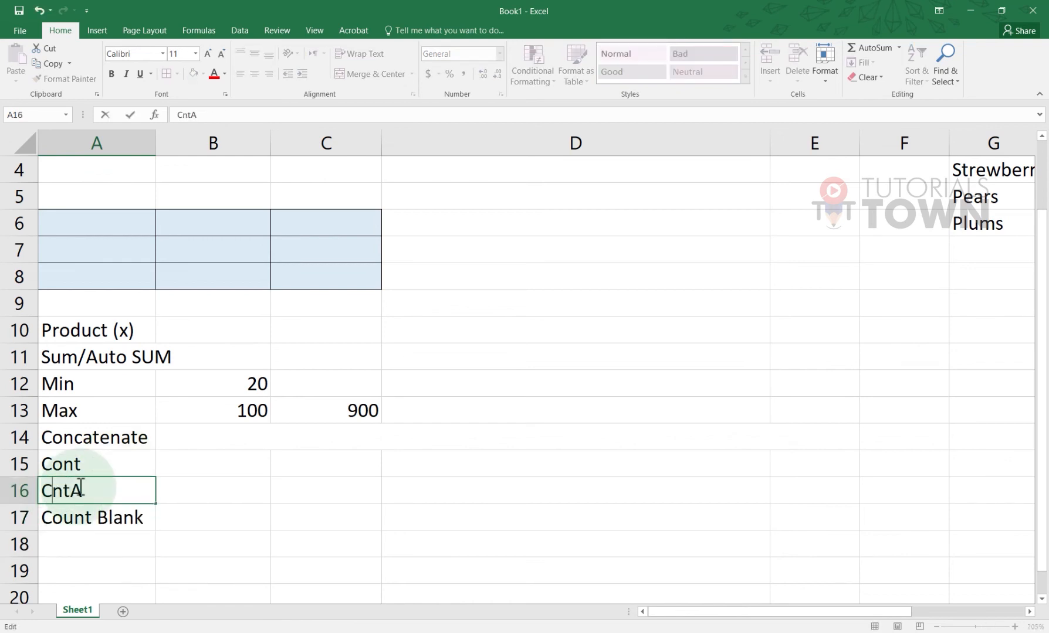
{"action": "type", "text": "o"}
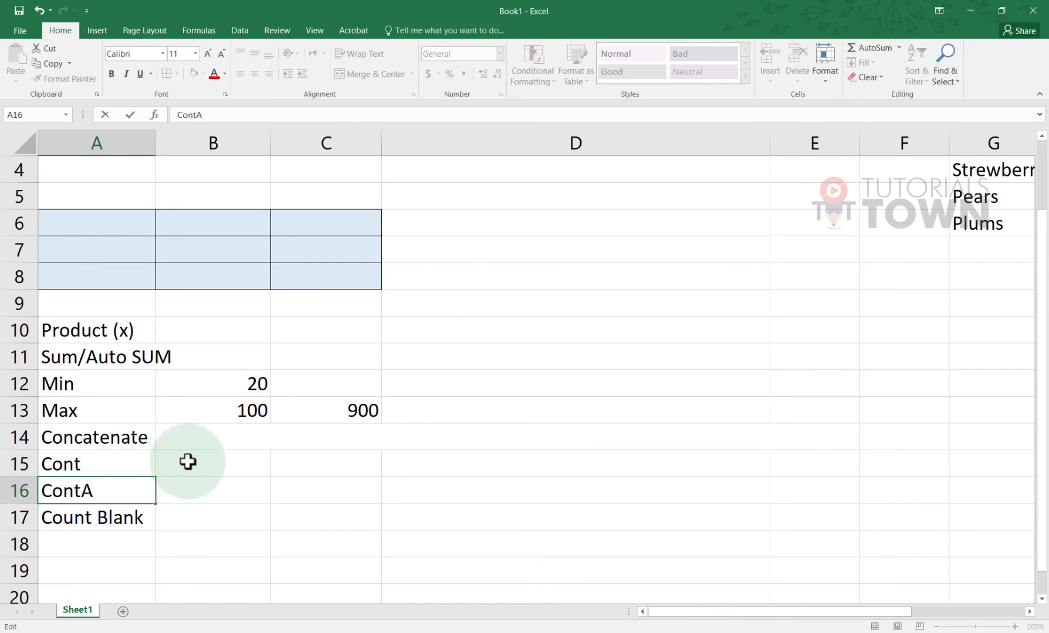
{"action": "left_click", "coordinate": [129, 225]}
Enter 48, 51, pk in A6:C6 and kiu, 84 in B7:C7
{"action": "type", "text": "4"}
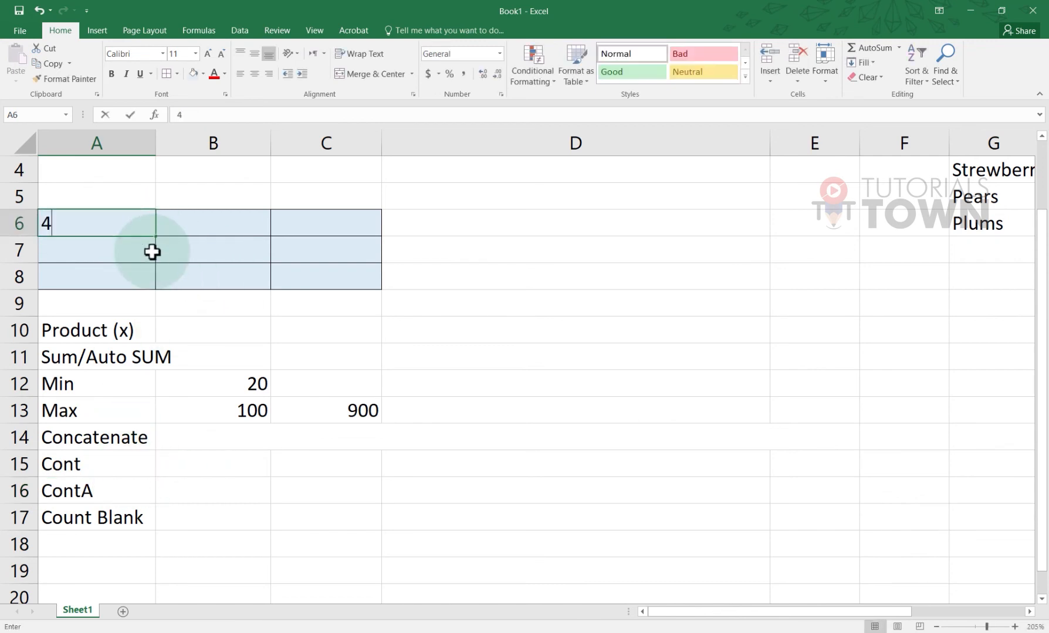
{"action": "type", "text": "8"}
{"action": "key", "text": "Tab"}
{"action": "type", "text": "51"}
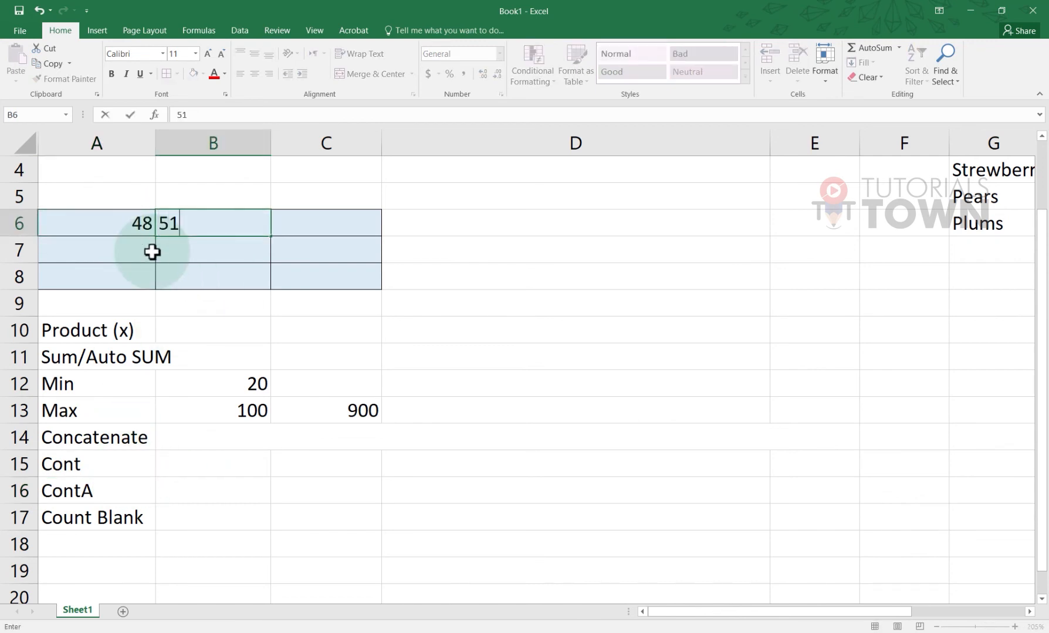
{"action": "key", "text": "Tab"}
{"action": "type", "text": "p"}
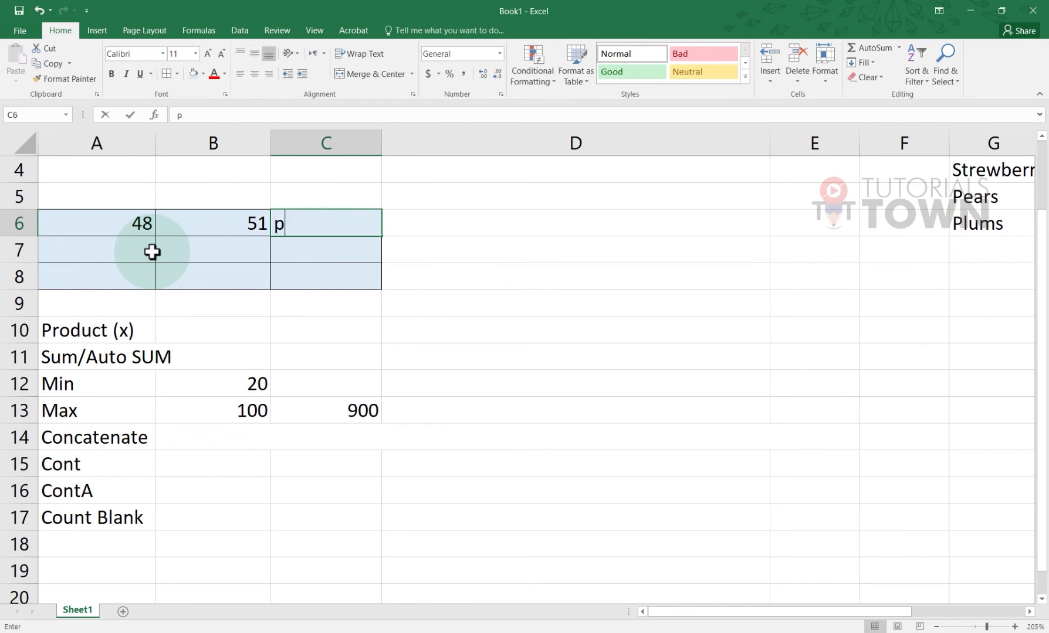
{"action": "type", "text": "k"}
{"action": "key", "text": "Return"}
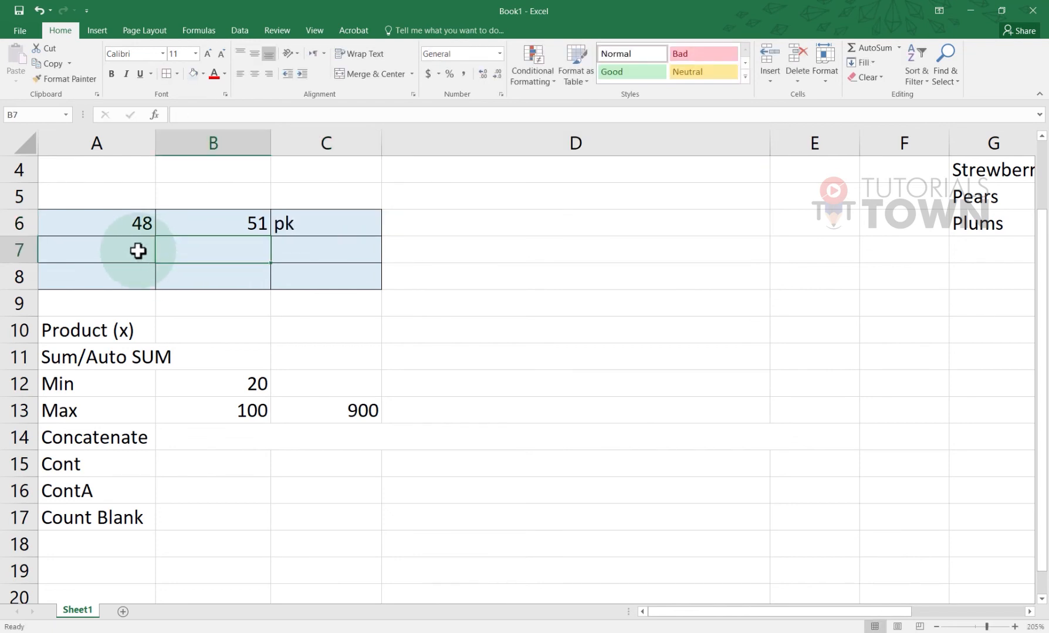
{"action": "type", "text": "kiu"}
{"action": "key", "text": "Tab"}
{"action": "type", "text": "84"}
{"action": "key", "text": "Tab"}
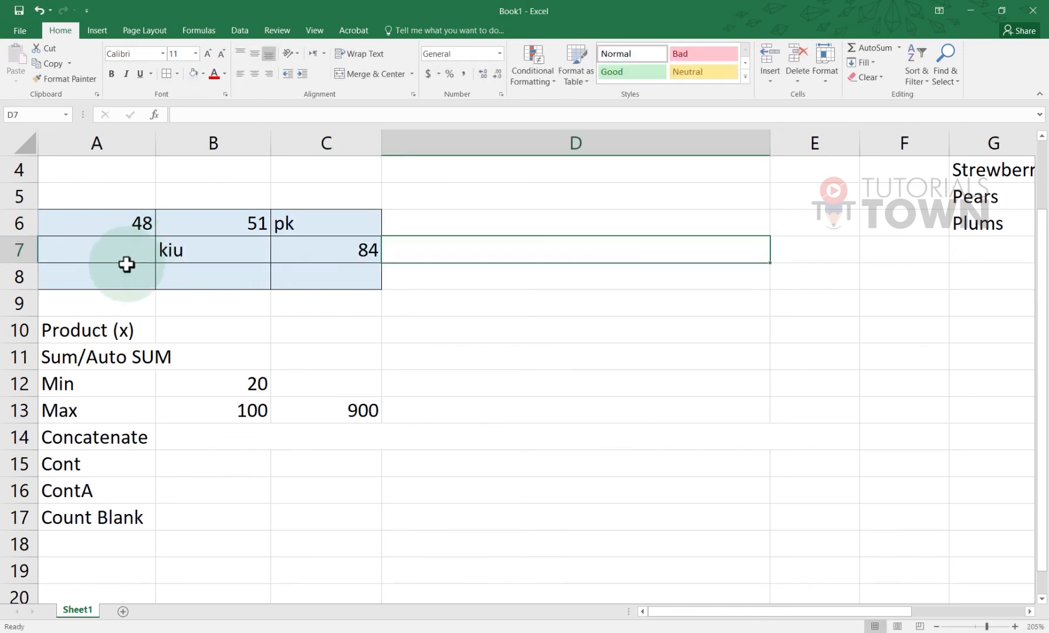
Review the row 6 and row 7 entries and choose C15 for the result
{"action": "left_click", "coordinate": [157, 262]}
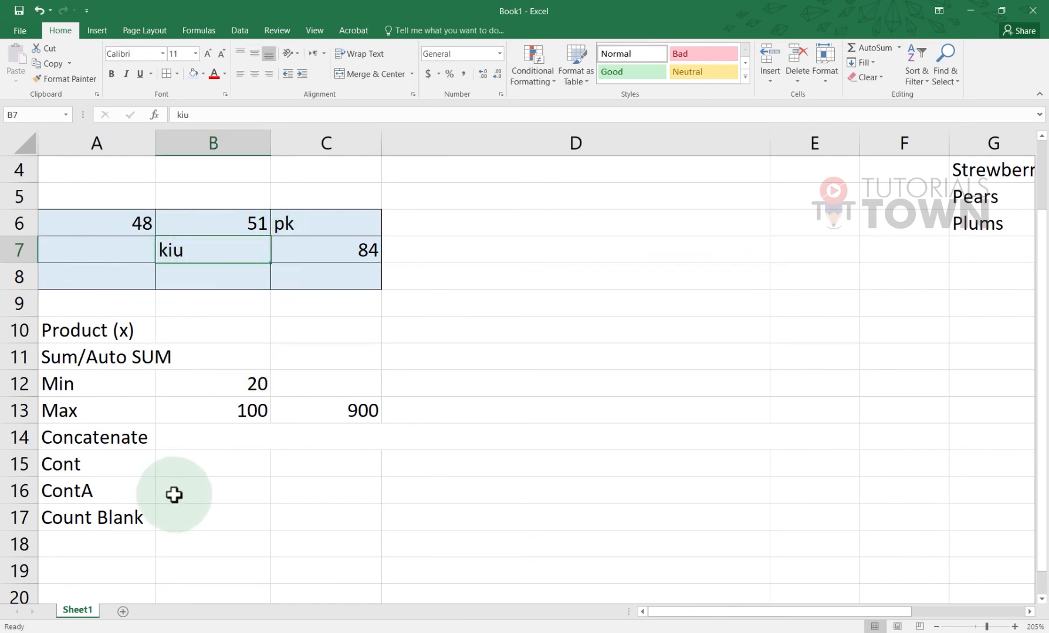
{"action": "left_click", "coordinate": [106, 469]}
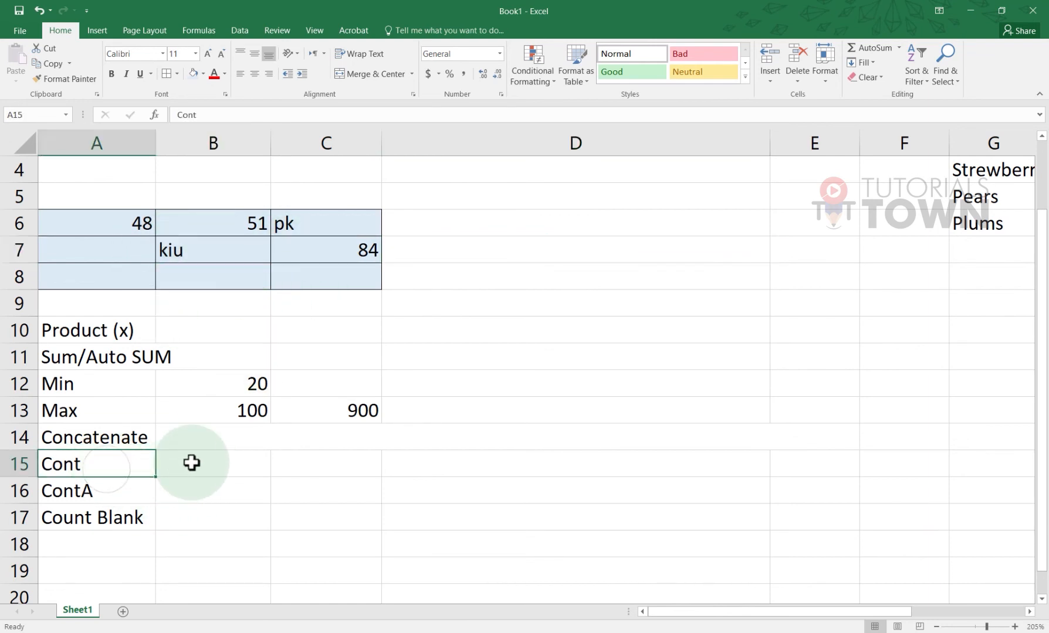
{"action": "left_click", "coordinate": [166, 465]}
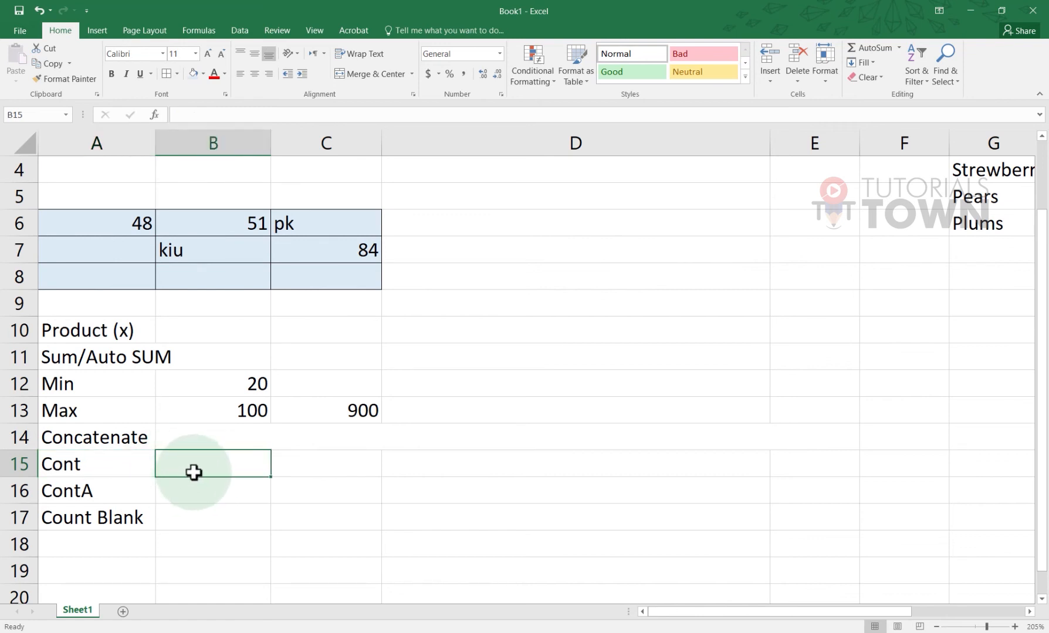
{"action": "left_click", "coordinate": [295, 462]}
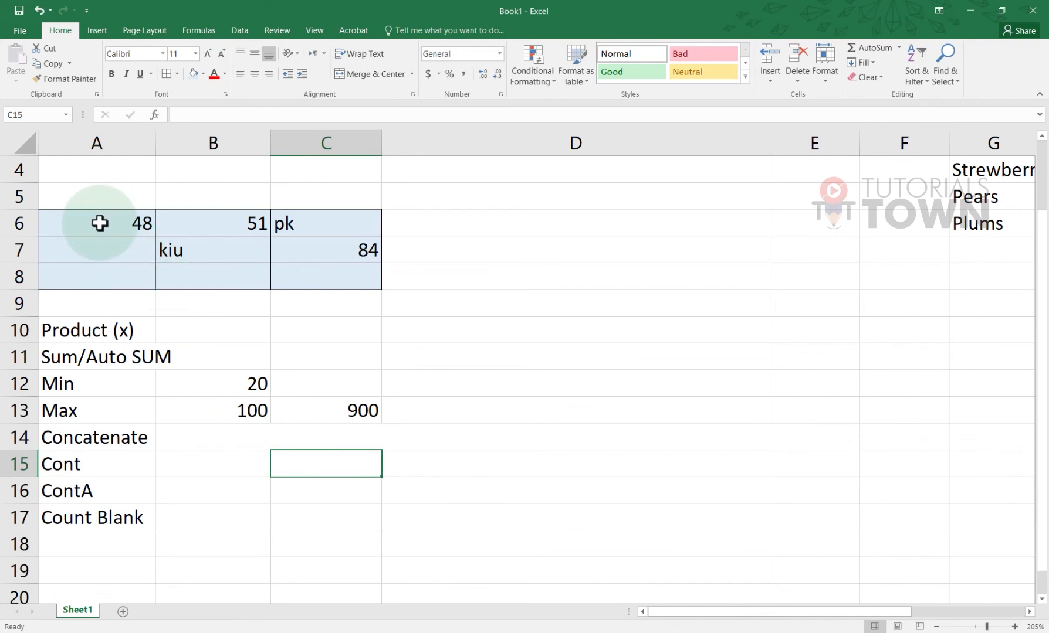
{"action": "left_click_drag", "start_coordinate": [105, 227], "coordinate": [307, 221]}
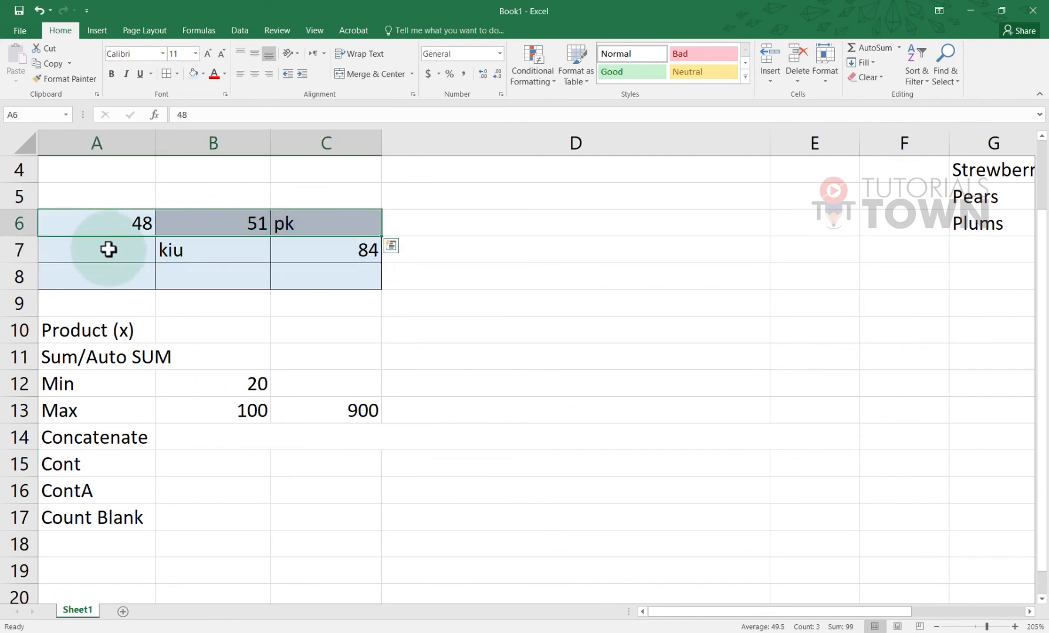
{"action": "left_click_drag", "start_coordinate": [110, 247], "coordinate": [199, 285]}
{"action": "left_click", "coordinate": [308, 466]}
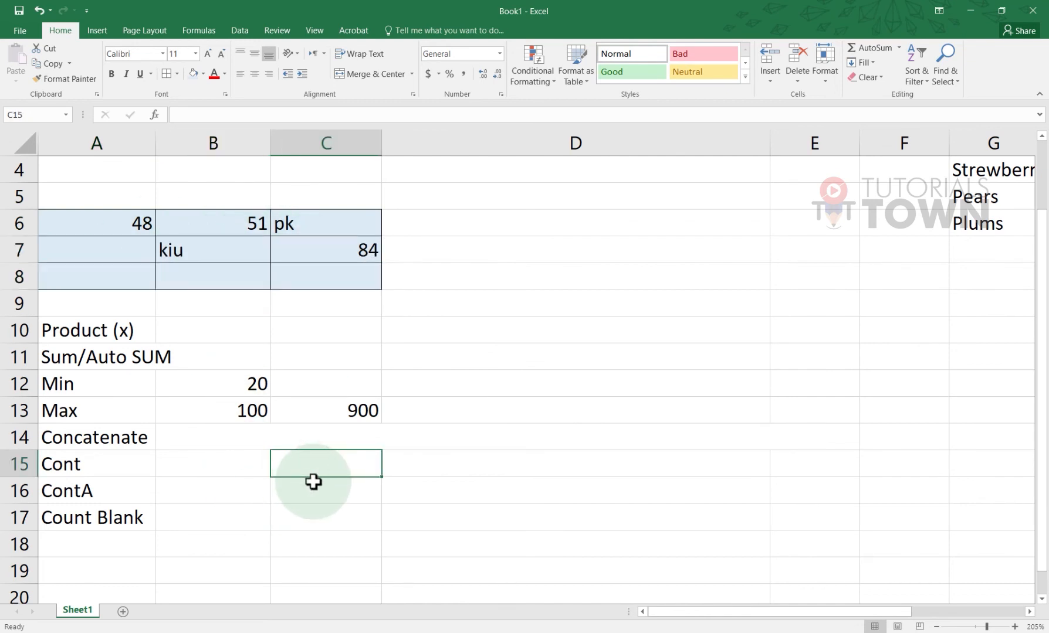
Enter =COUNT(A6:C8) in C15, returning 3
{"action": "type", "text": "=coun"}
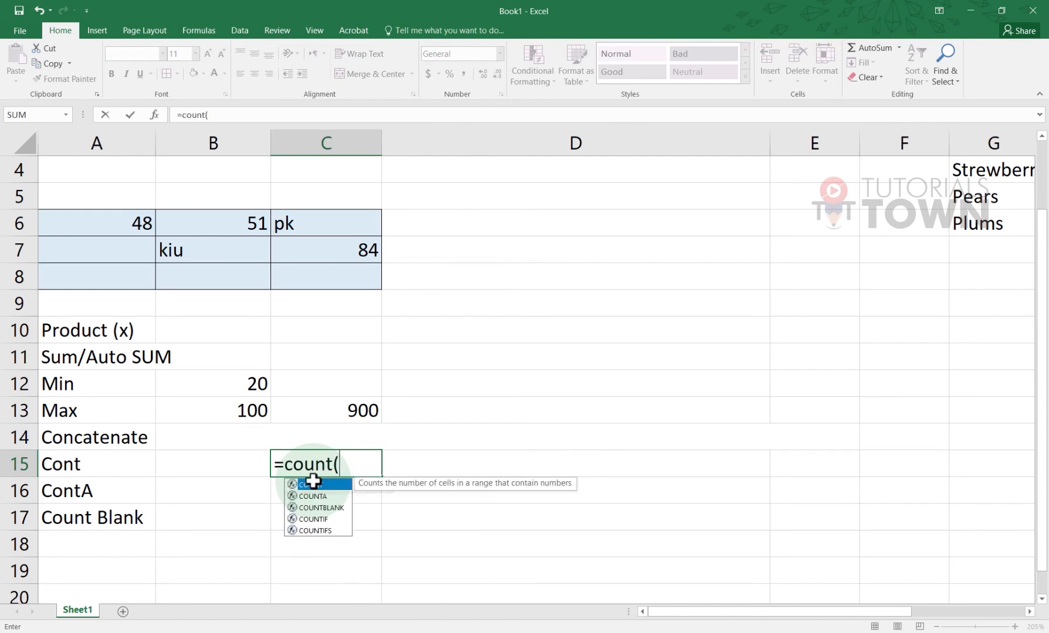
{"action": "type", "text": "t("}
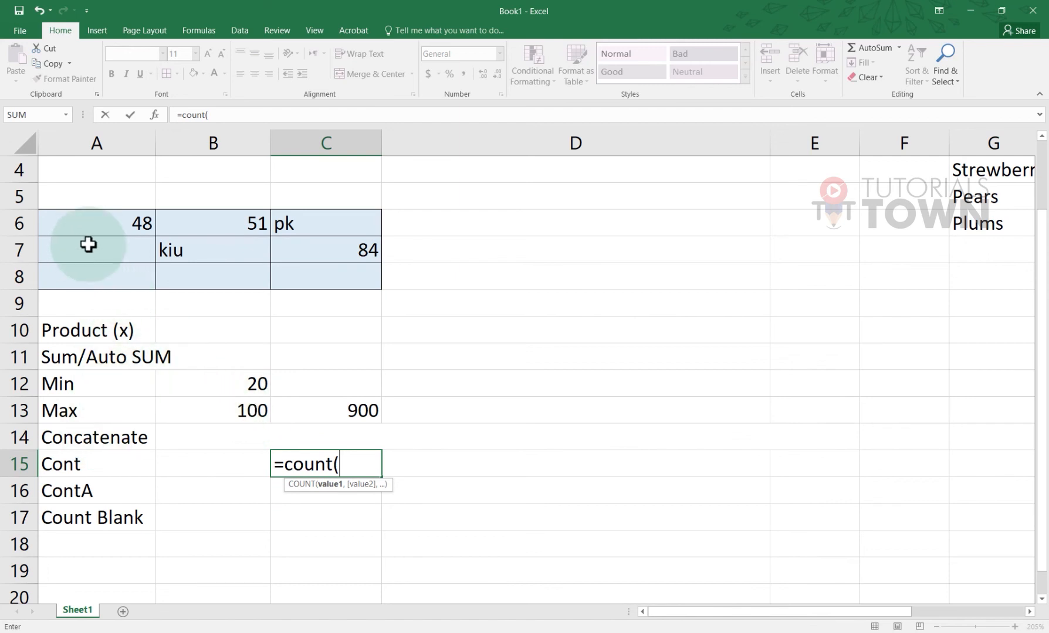
{"action": "left_click_drag", "start_coordinate": [85, 227], "coordinate": [328, 276]}
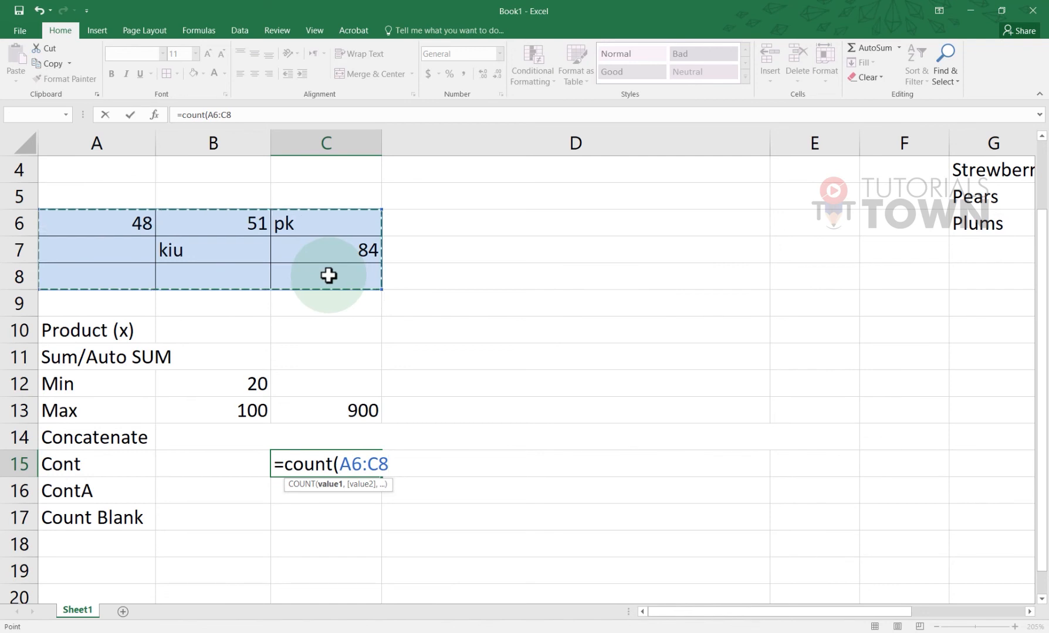
{"action": "key", "text": "Return"}
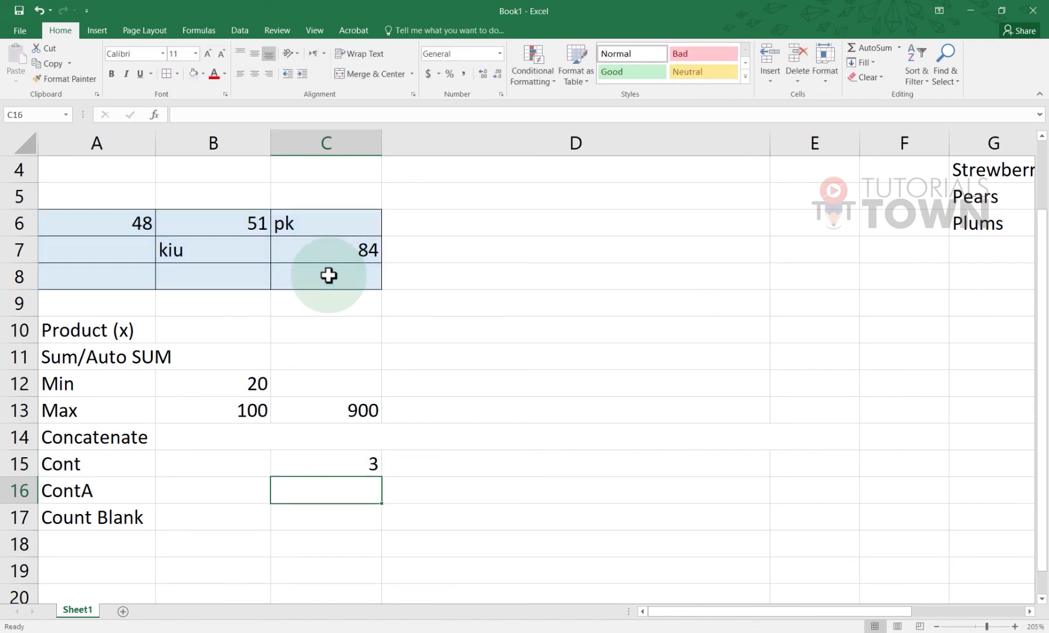
Correct the A15 label from Cont to Count
{"action": "double_click", "coordinate": [63, 463]}
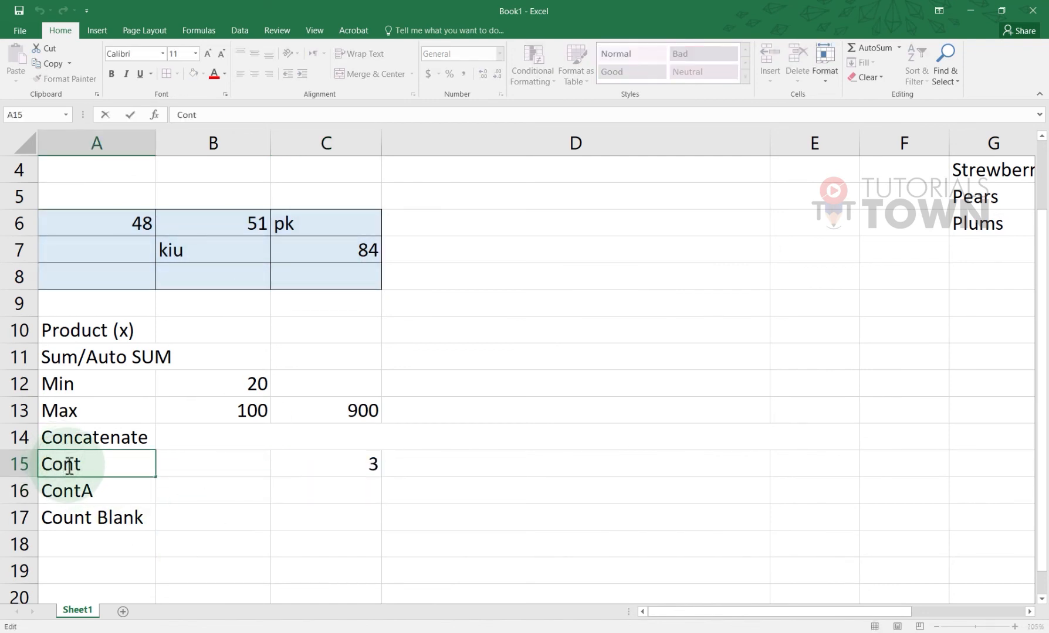
{"action": "type", "text": "u"}
{"action": "key", "text": "Return"}
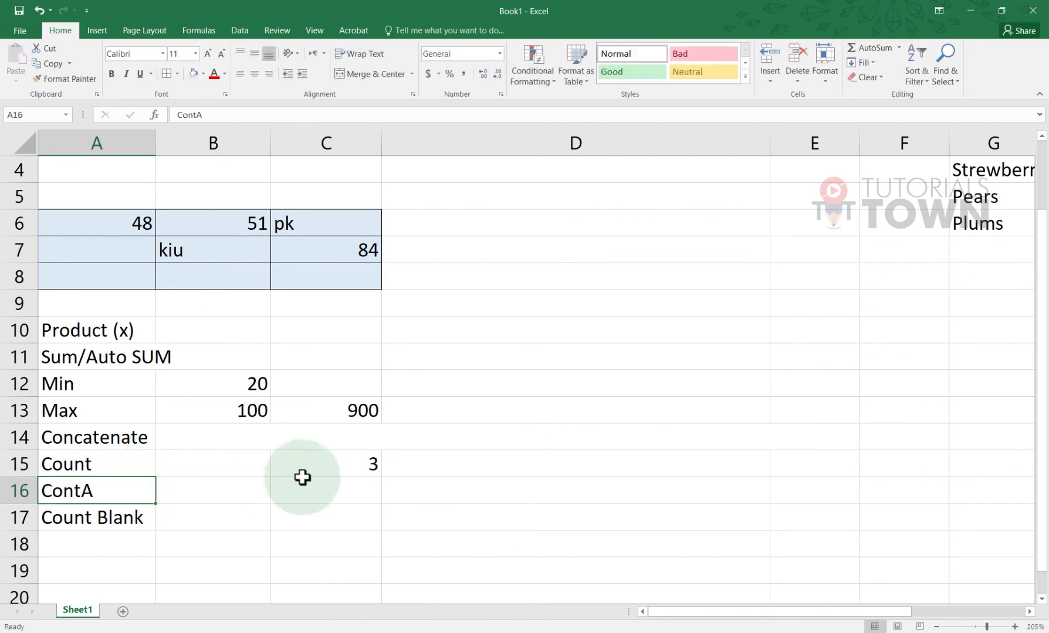
Compare the block's numbers 48, 51, 84 with its text entries pk and kiu
{"action": "left_click", "coordinate": [318, 466]}
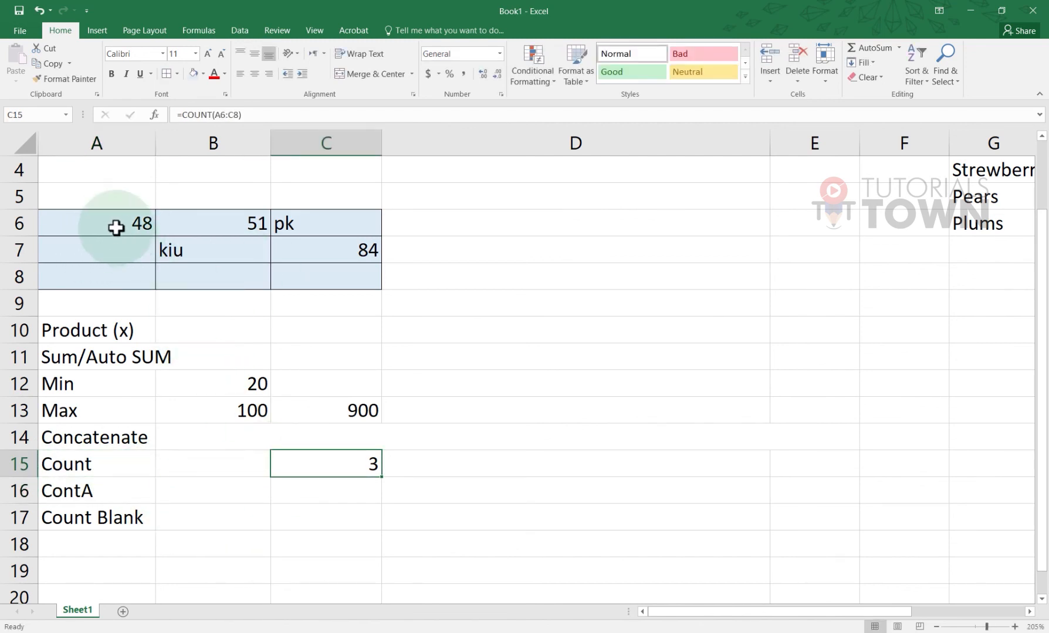
{"action": "left_click_drag", "start_coordinate": [115, 225], "coordinate": [300, 278]}
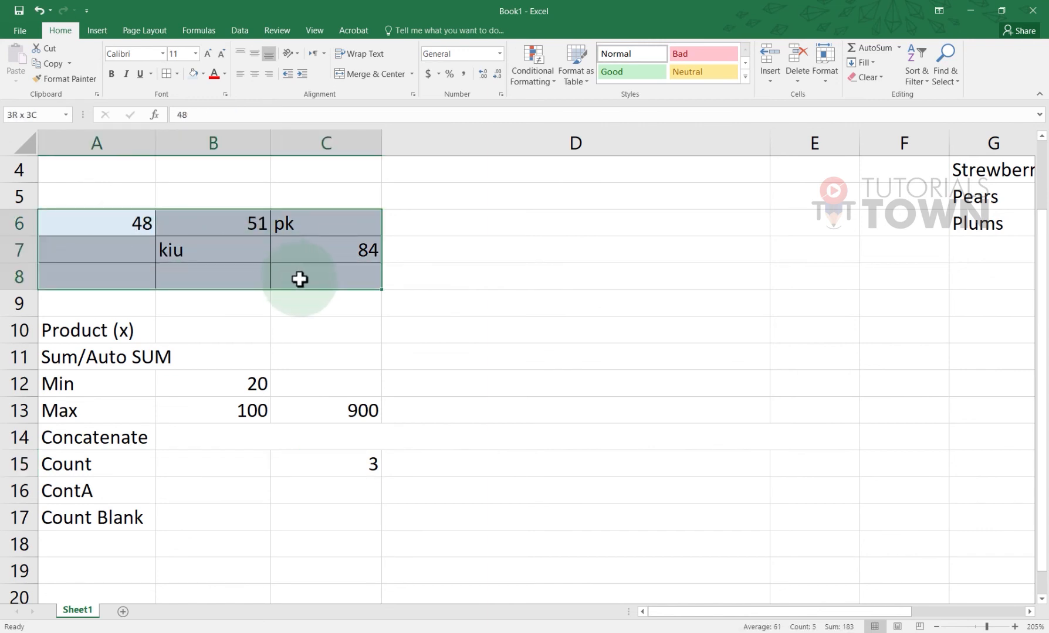
{"action": "left_click", "coordinate": [213, 248]}
{"action": "left_click", "coordinate": [134, 227]}
{"action": "left_click", "coordinate": [208, 225]}
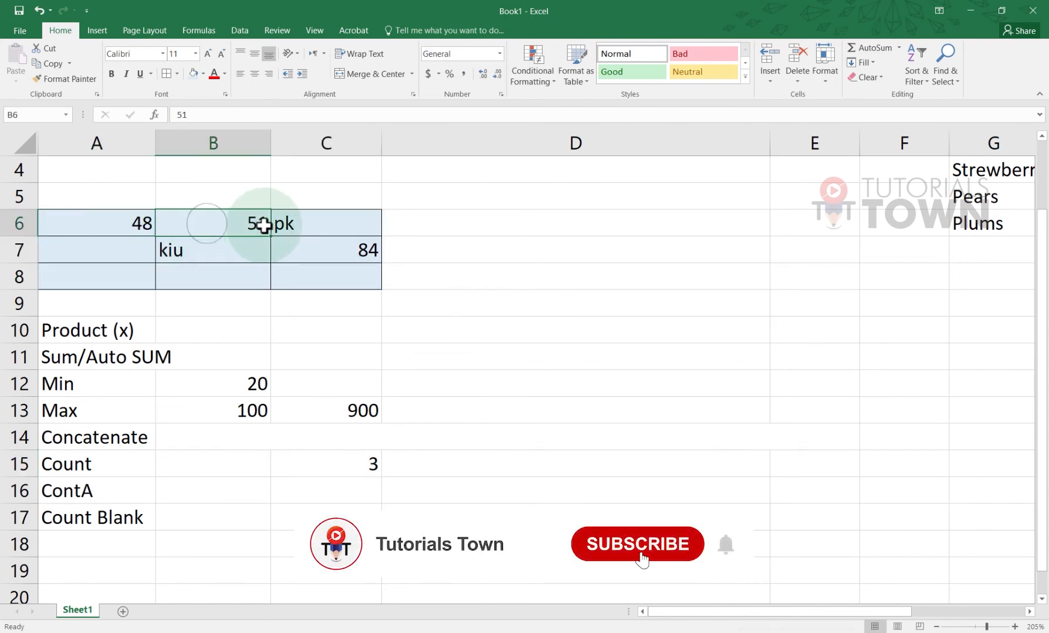
{"action": "left_click", "coordinate": [308, 250]}
{"action": "left_click", "coordinate": [298, 224]}
{"action": "left_click", "coordinate": [229, 249]}
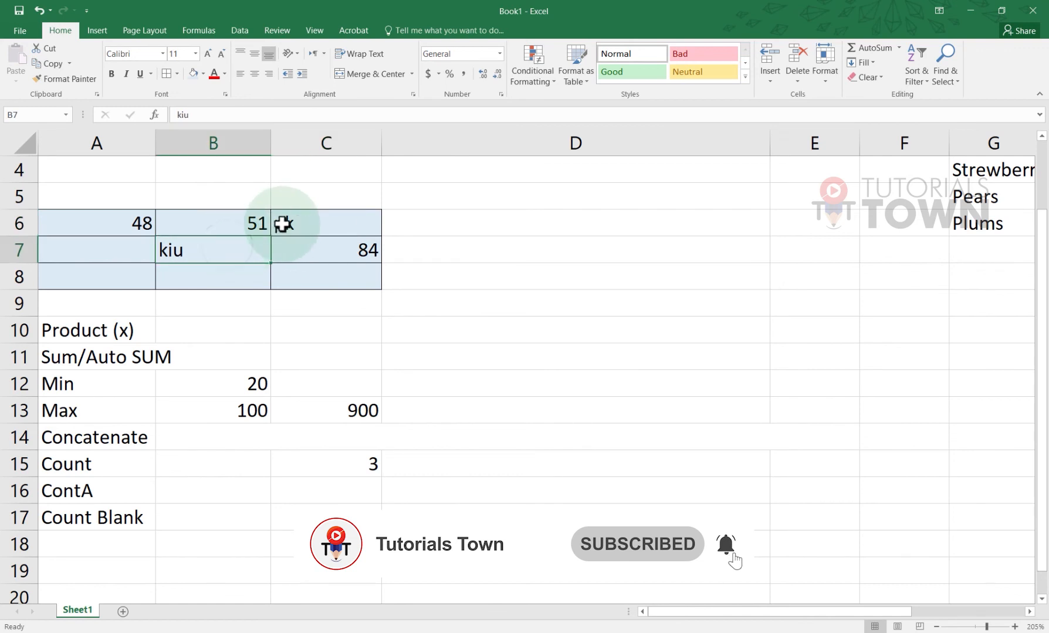
{"action": "left_click", "coordinate": [287, 223]}
{"action": "left_click", "coordinate": [232, 251]}
{"action": "left_click", "coordinate": [283, 226]}
{"action": "left_click", "coordinate": [243, 250]}
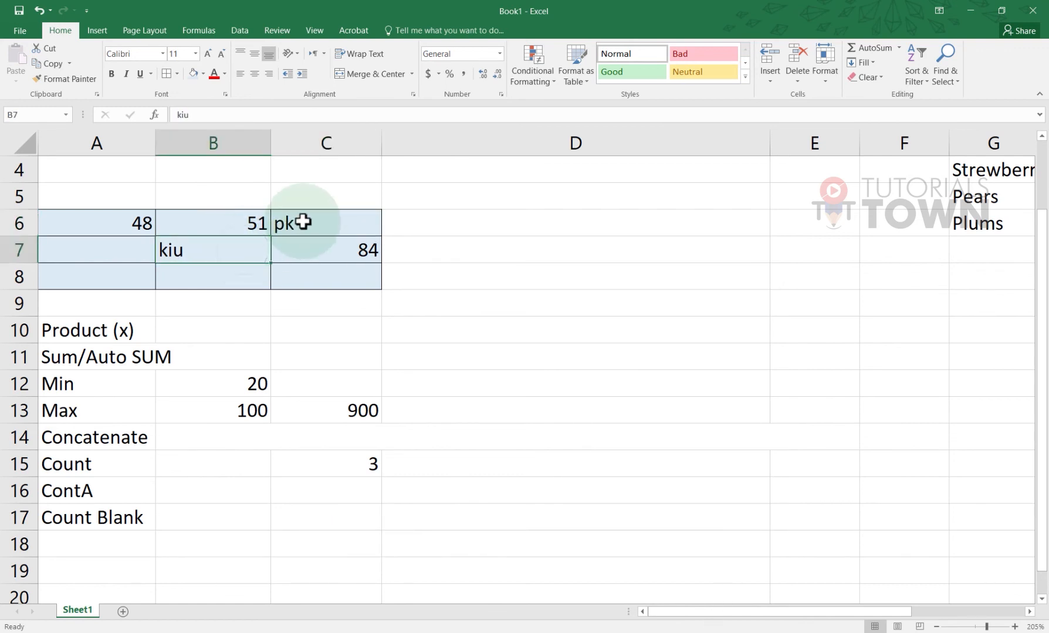
{"action": "left_click", "coordinate": [303, 223]}
{"action": "left_click", "coordinate": [233, 252]}
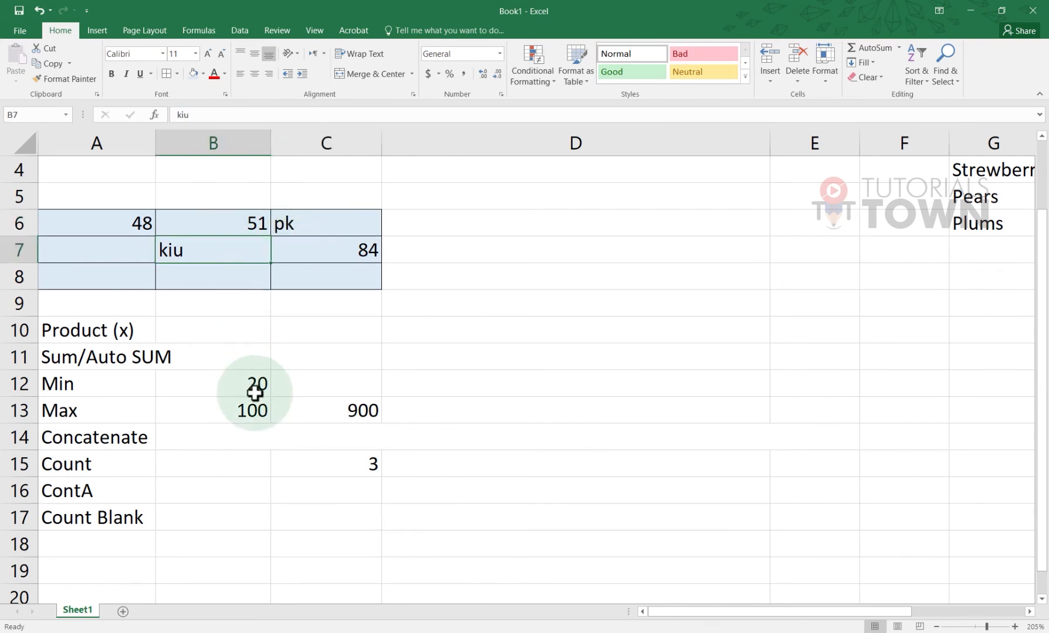
{"action": "left_click", "coordinate": [235, 472]}
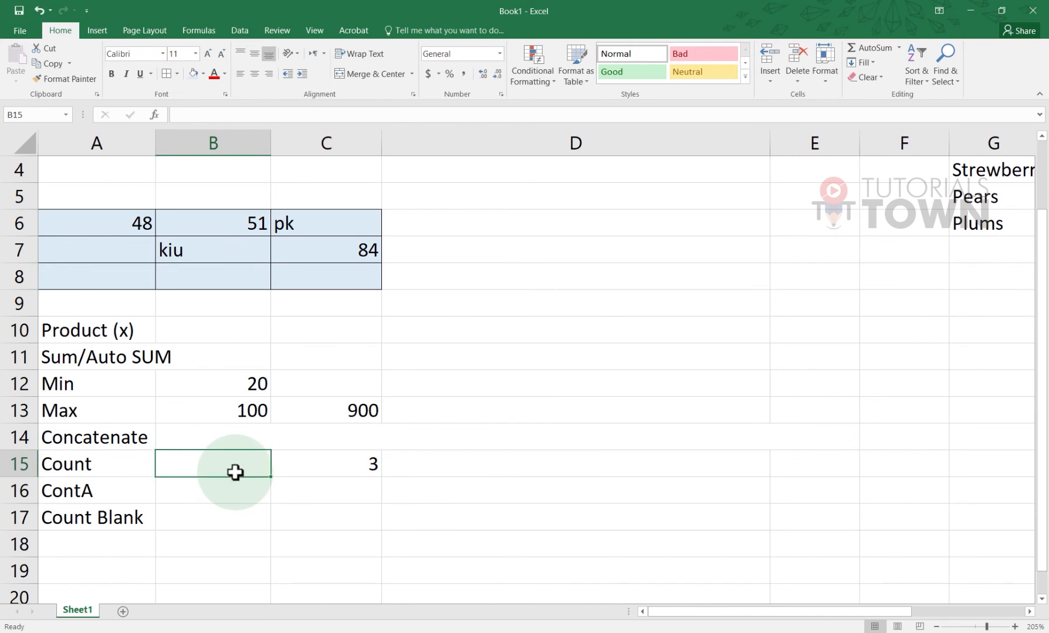
Type 'Numeric Data Cells' in B15 and 'All Data Cell' in B16, widening column B
{"action": "type", "text": "Numeric Data Cell"}
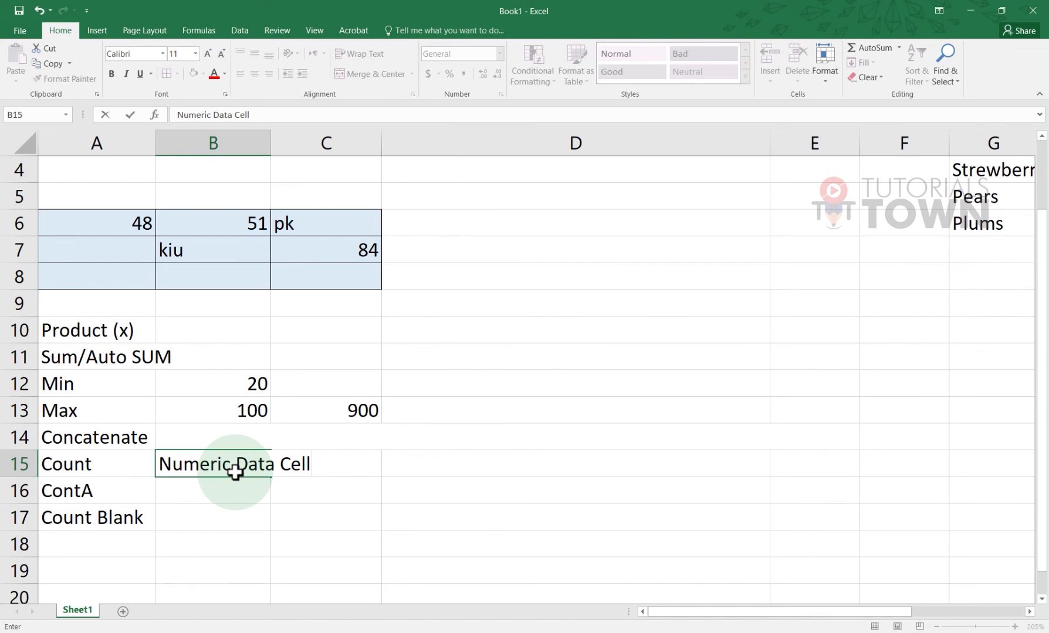
{"action": "key", "text": "Return"}
{"action": "left_click_drag", "start_coordinate": [271, 148], "coordinate": [334, 147]}
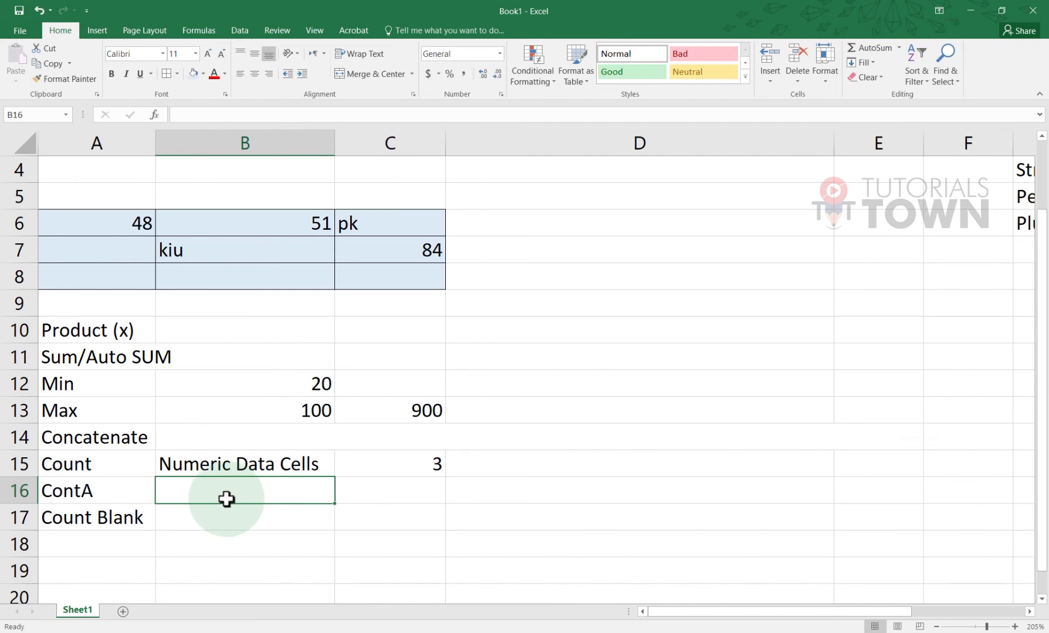
{"action": "type", "text": "All Data Cell"}
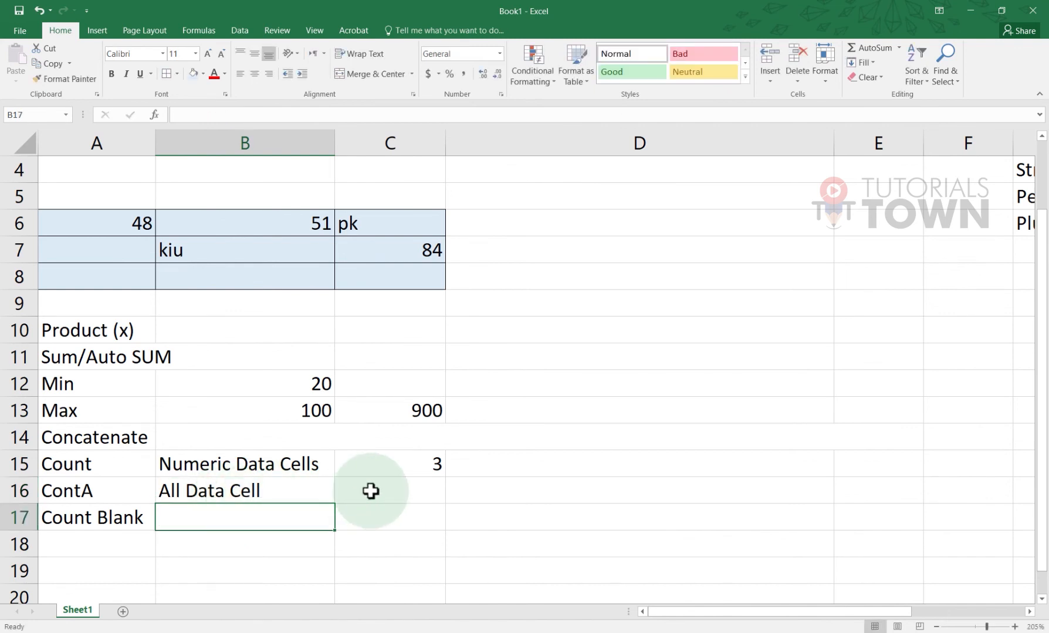
Enter =COUNTA(A6:C8) in C16, returning 5
{"action": "left_click", "coordinate": [346, 491]}
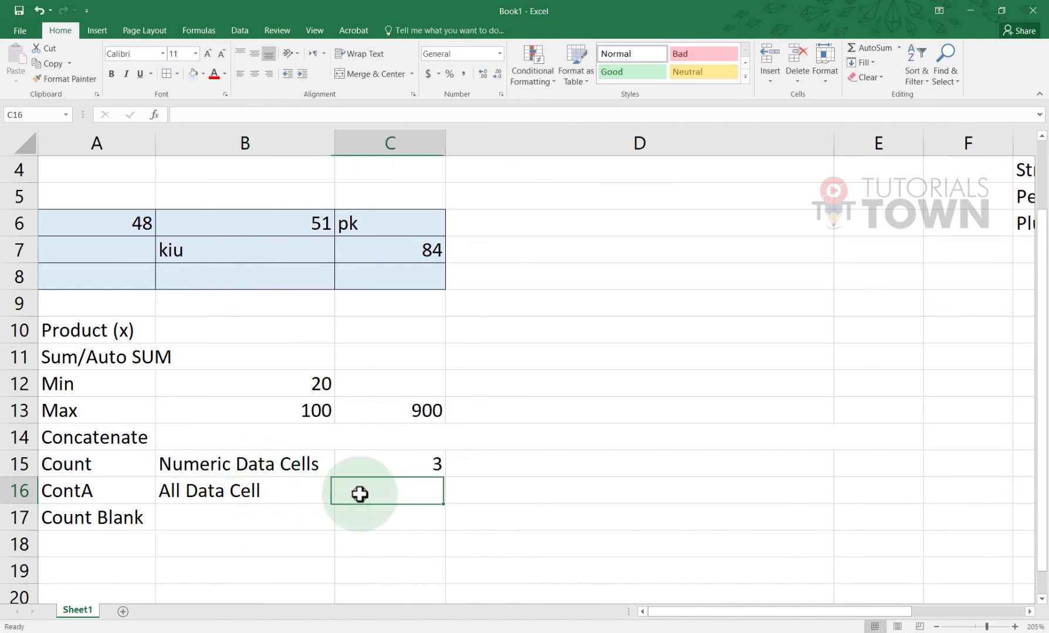
{"action": "type", "text": "="}
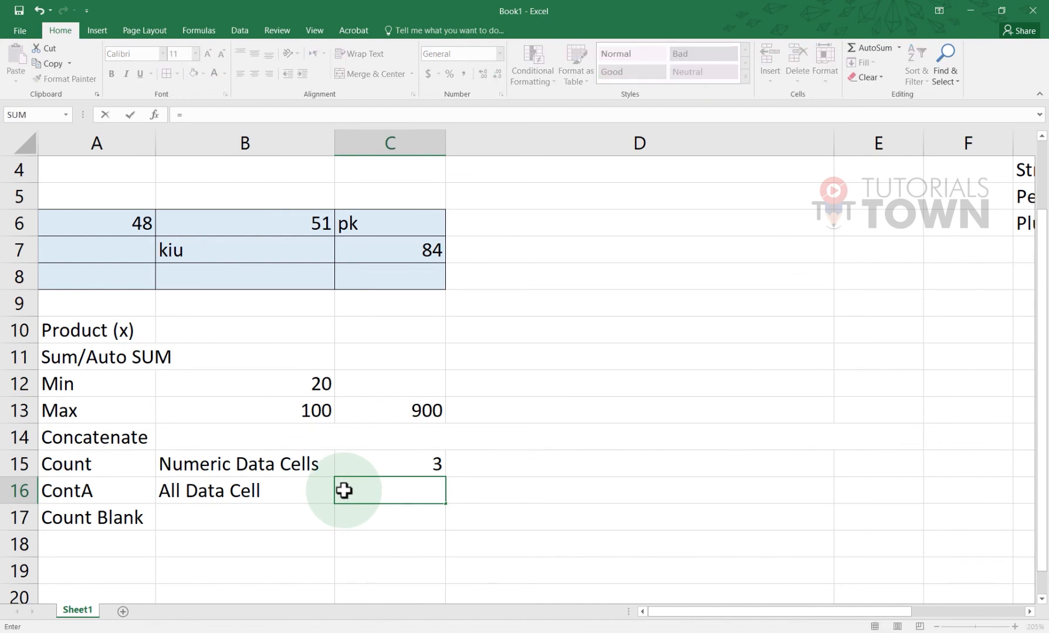
{"action": "type", "text": "count"}
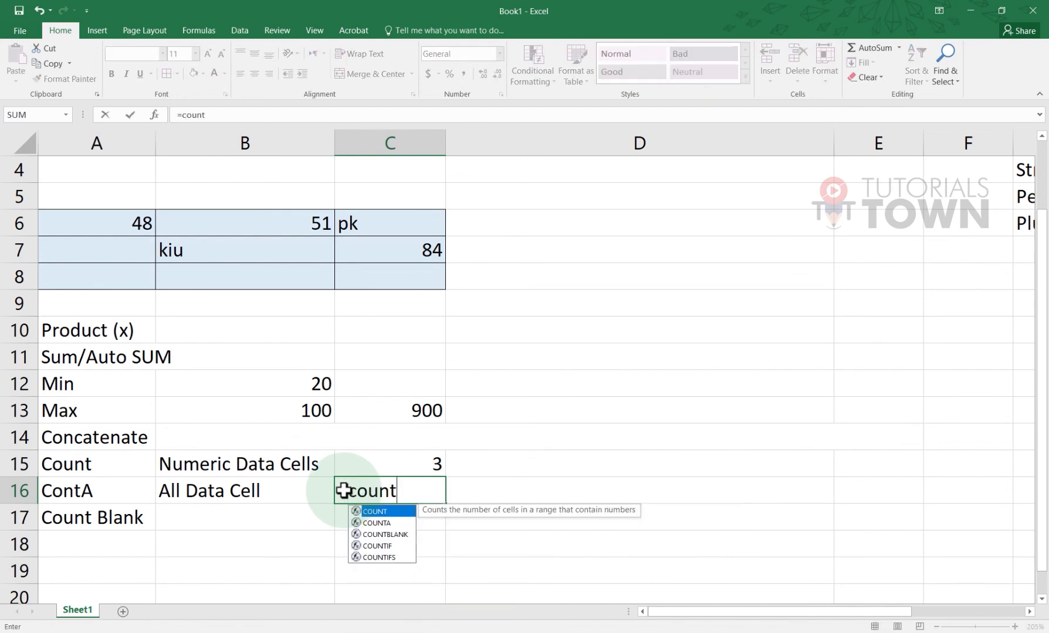
{"action": "type", "text": "A("}
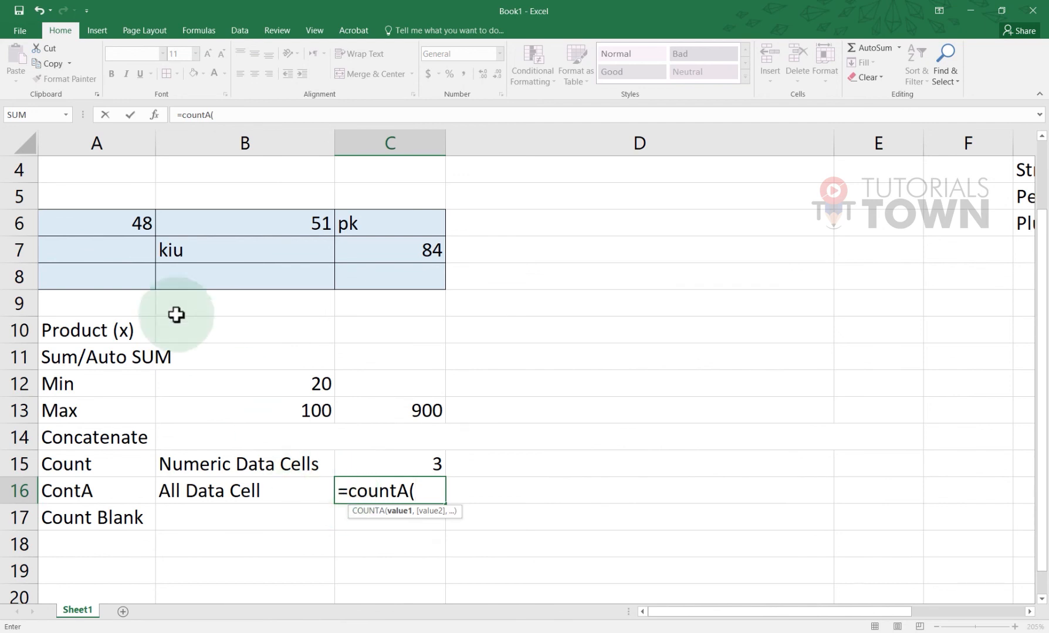
{"action": "left_click_drag", "start_coordinate": [101, 217], "coordinate": [384, 278]}
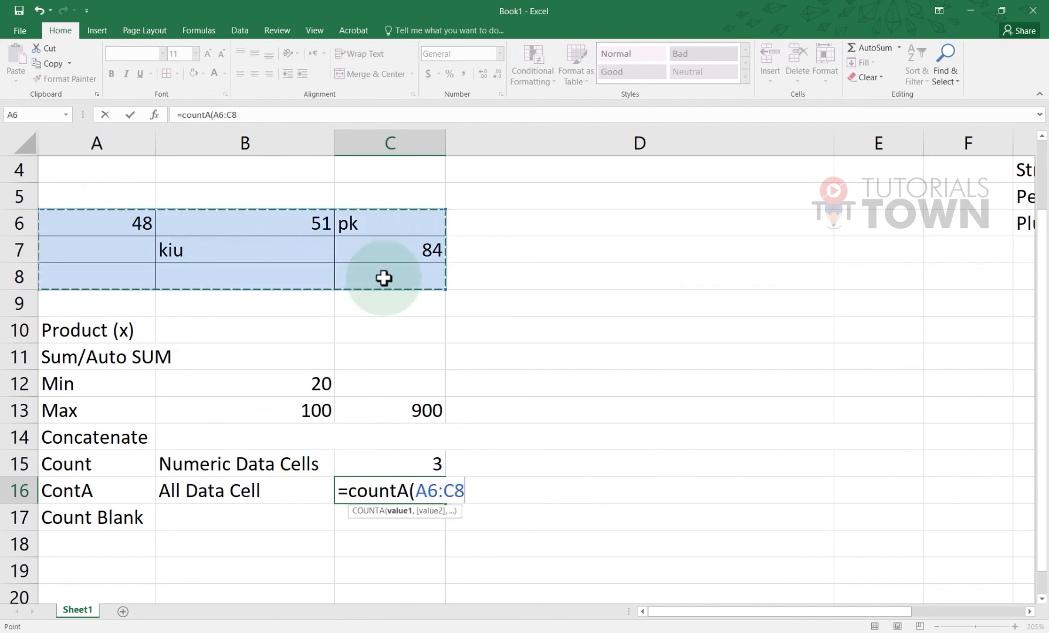
{"action": "key", "text": "Return"}
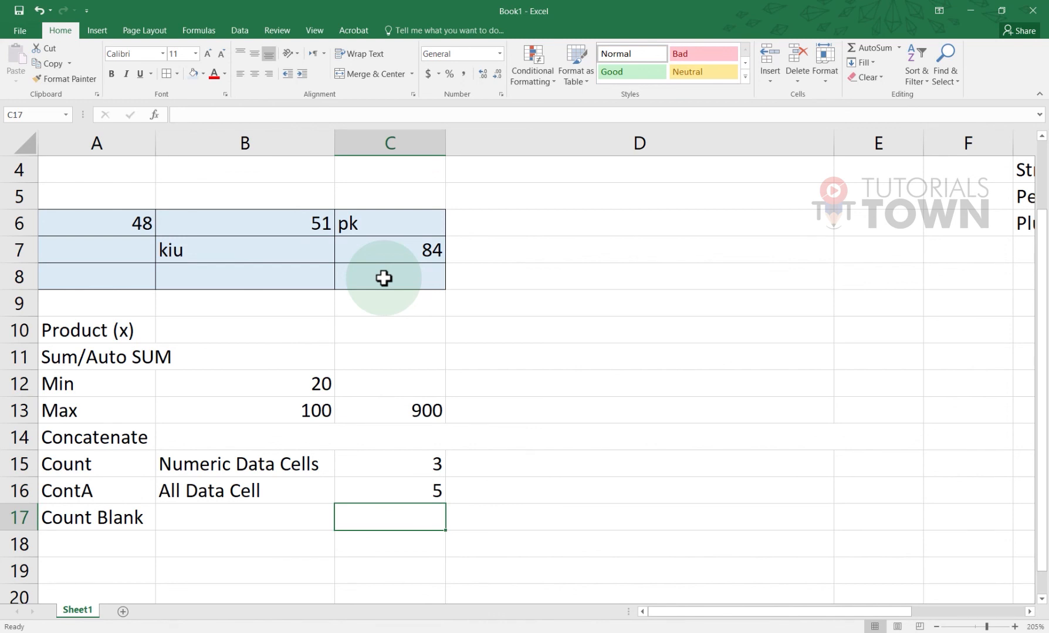
Enter a trial =COUNTA(G2:G6) in G8 below the fruit names
{"action": "scroll", "coordinate": [528, 325], "scroll_direction": "up", "scroll_amount": 1}
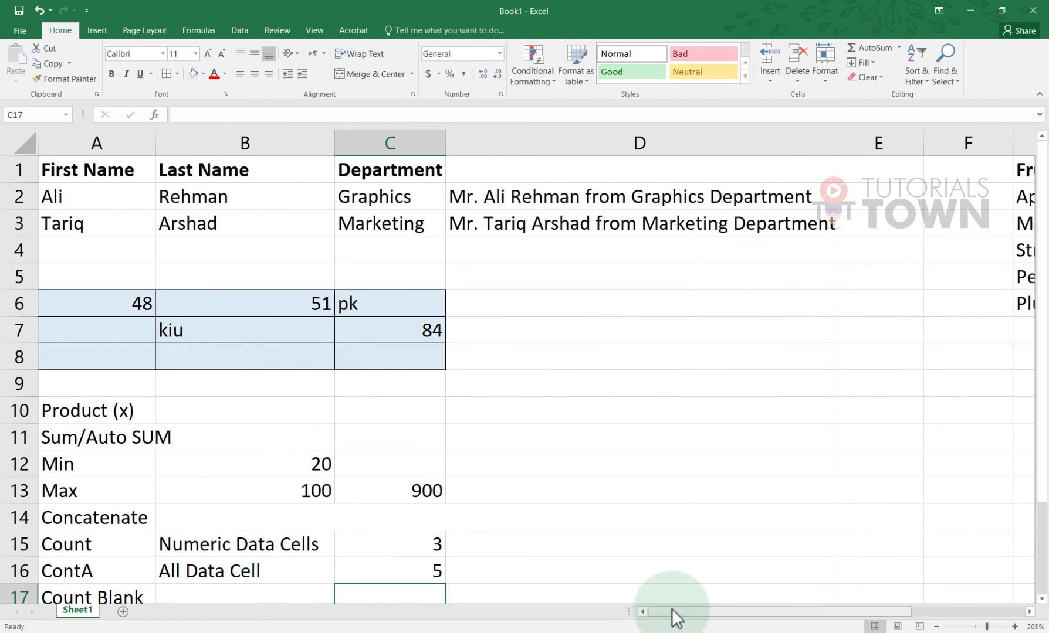
{"action": "left_click_drag", "start_coordinate": [675, 611], "coordinate": [803, 611]}
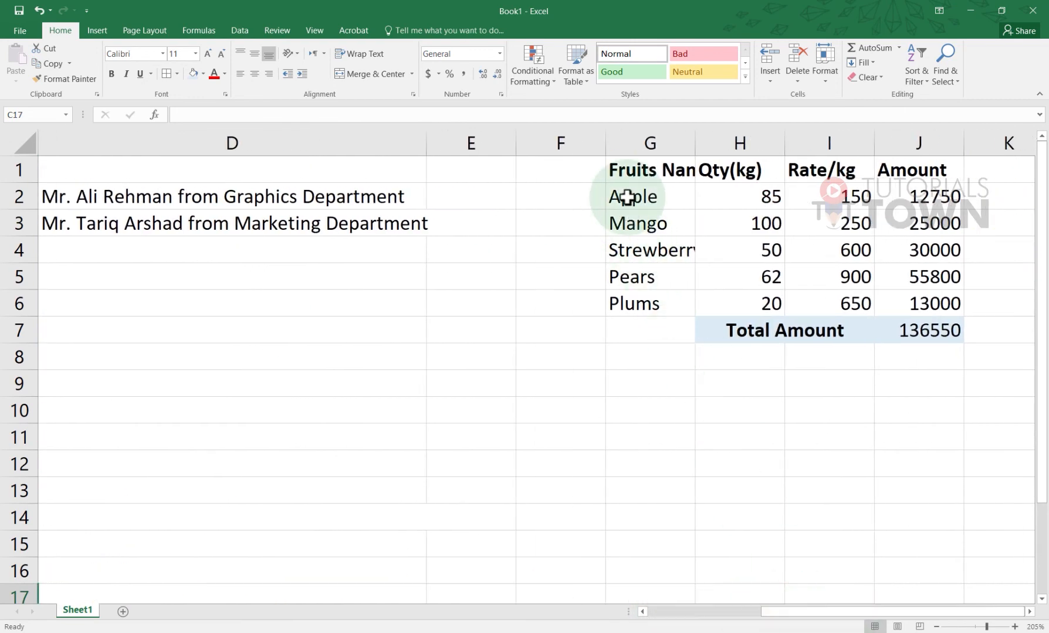
{"action": "left_click_drag", "start_coordinate": [625, 196], "coordinate": [631, 304]}
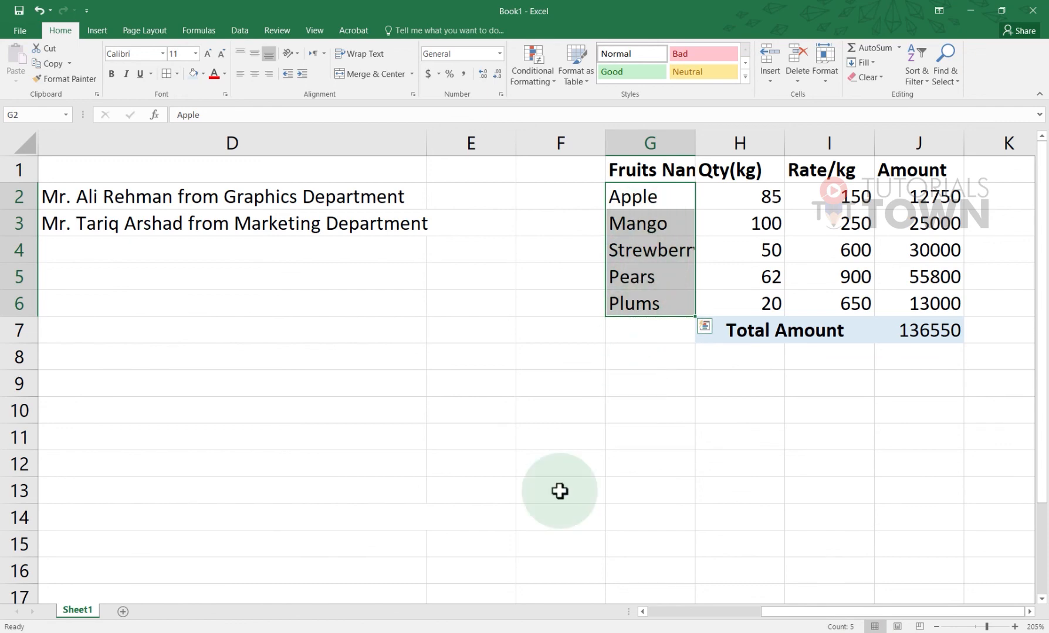
{"action": "left_click_drag", "start_coordinate": [774, 613], "coordinate": [646, 198]}
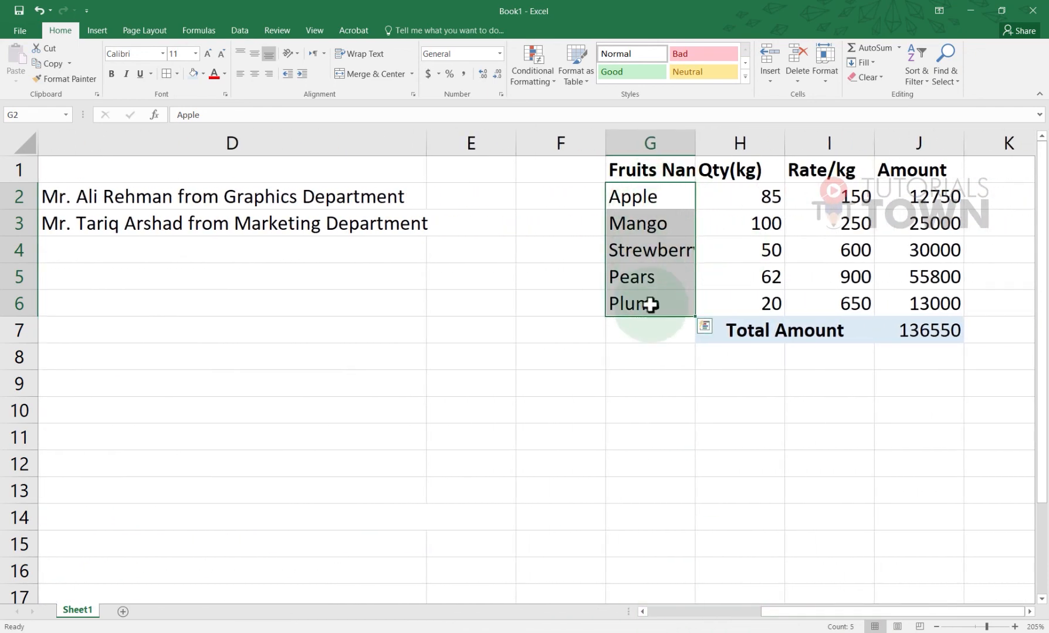
{"action": "left_click", "coordinate": [638, 368]}
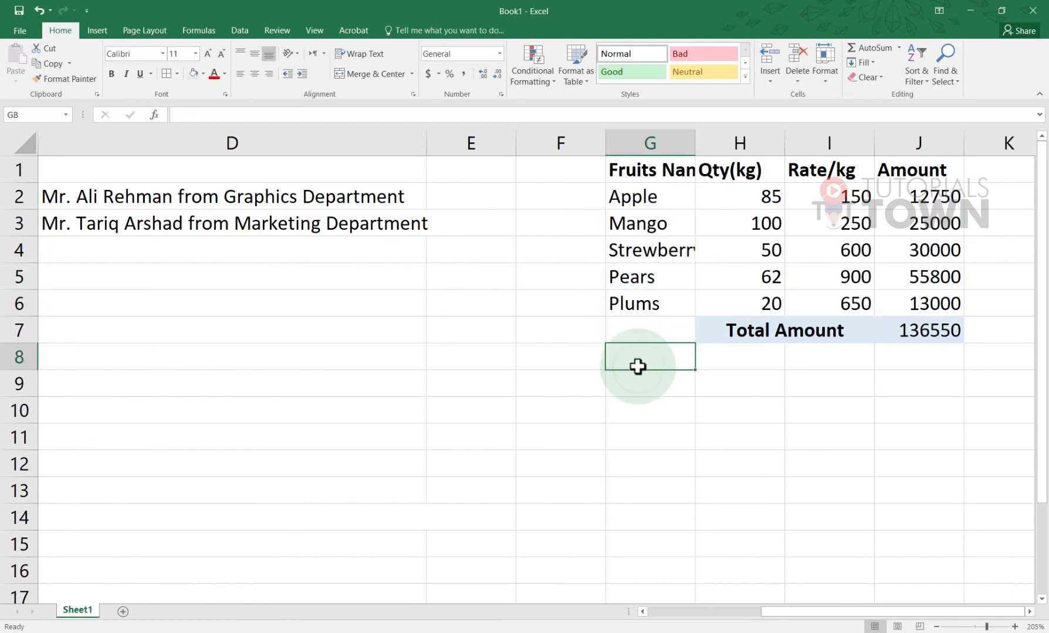
{"action": "type", "text": "=count"}
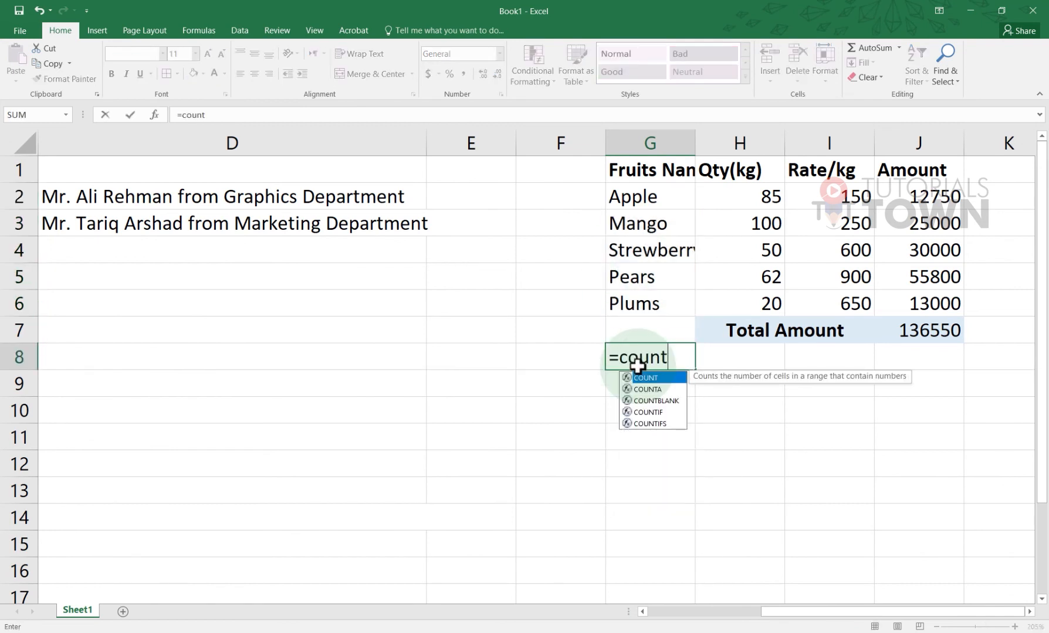
{"action": "type", "text": "a"}
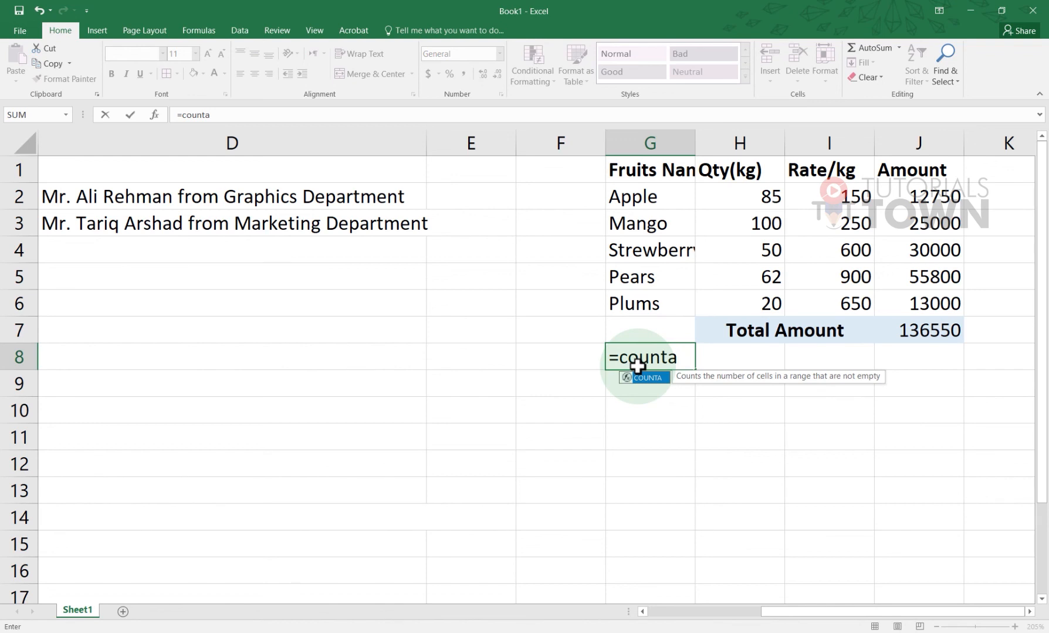
{"action": "type", "text": "("}
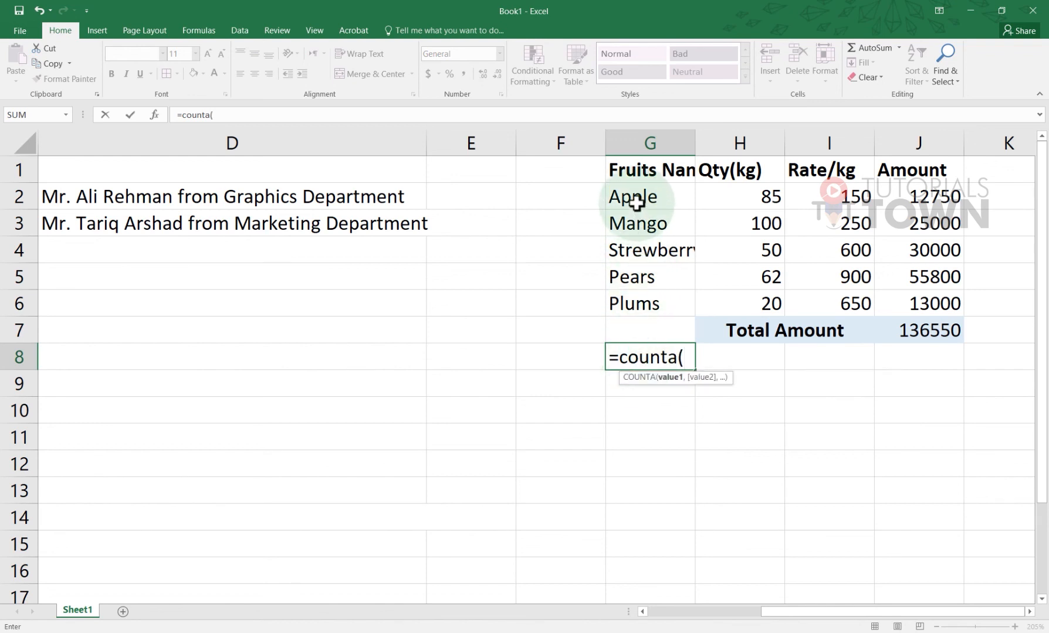
{"action": "left_click_drag", "start_coordinate": [634, 198], "coordinate": [637, 306]}
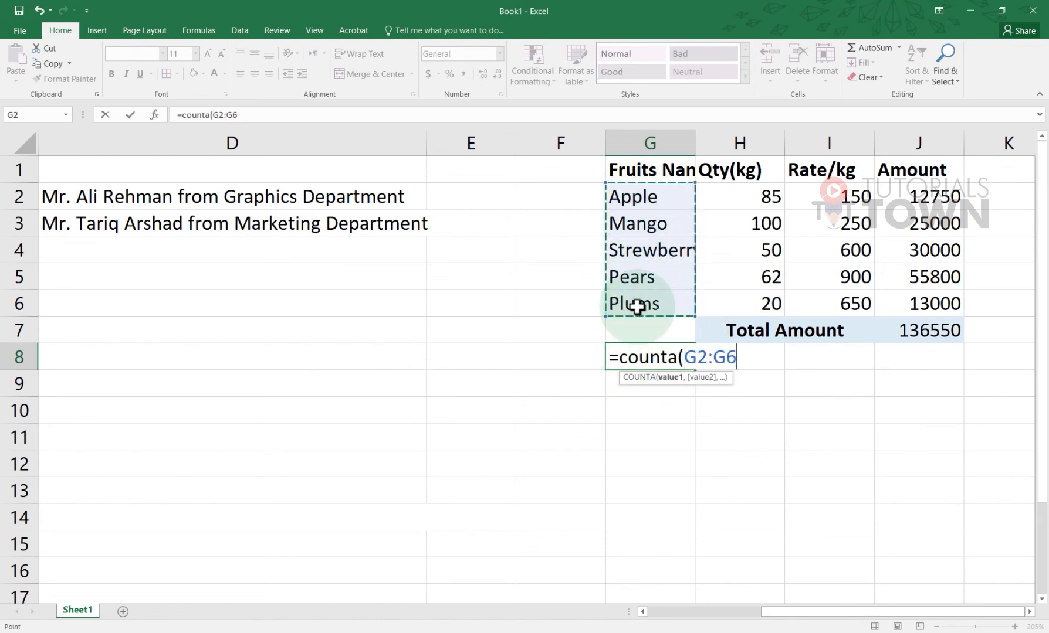
{"action": "key", "text": "Return"}
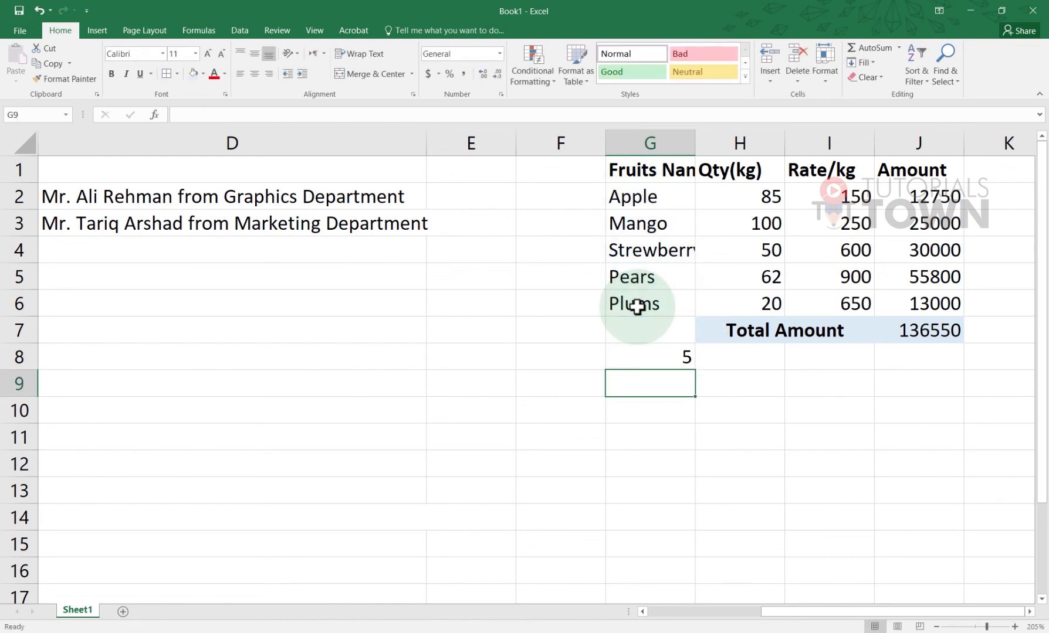
Change G8 to =COUNT(G2:G6), showing 0, then clear the cell
{"action": "left_click", "coordinate": [673, 355]}
{"action": "double_click", "coordinate": [676, 356]}
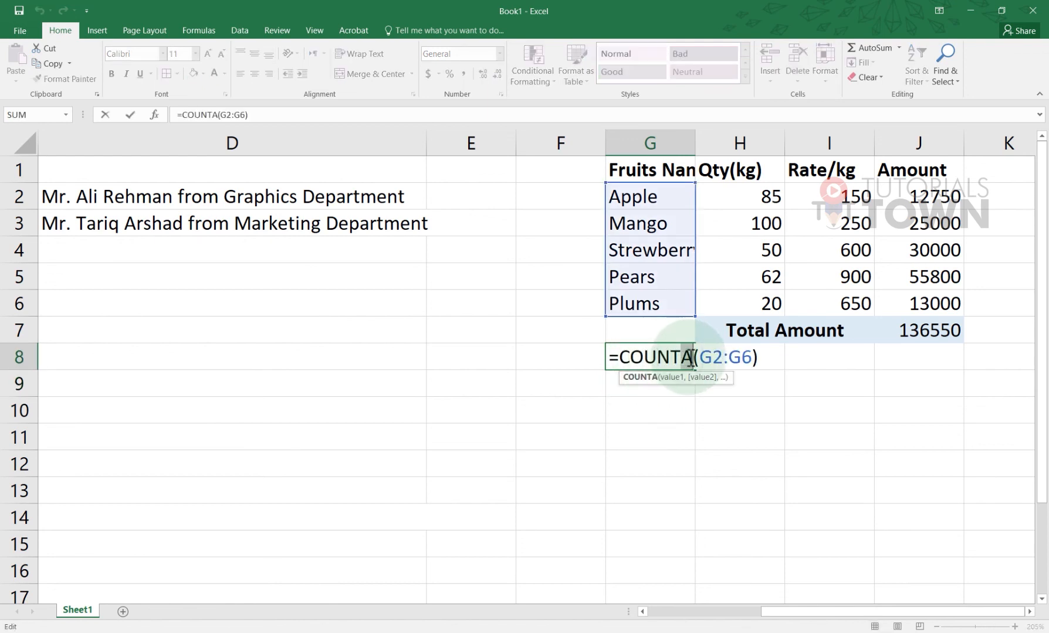
{"action": "key", "text": "BackSpace"}
{"action": "key", "text": "Return"}
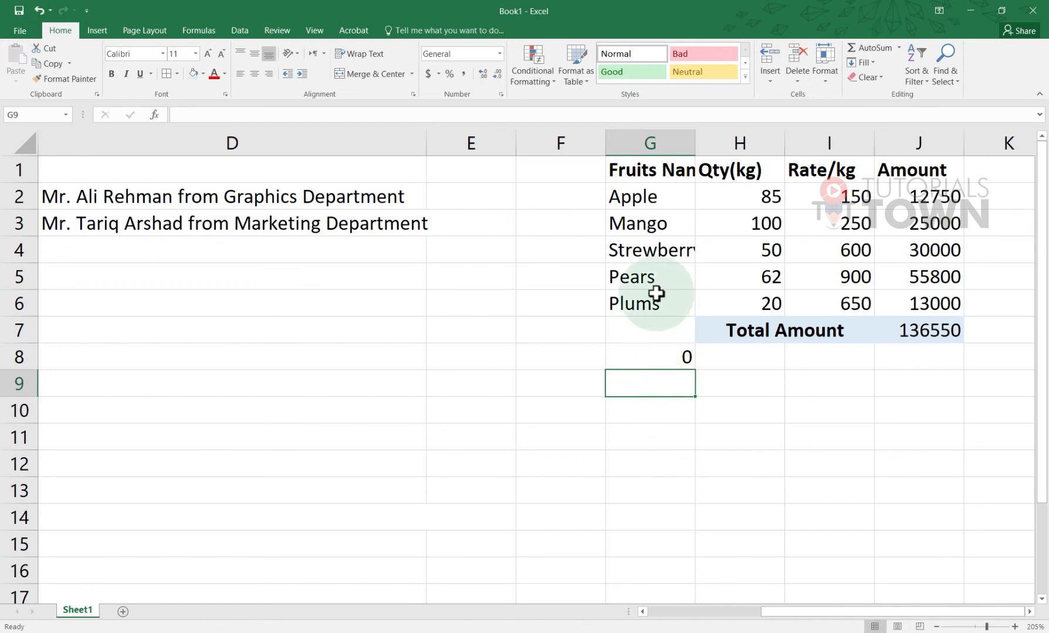
{"action": "left_click", "coordinate": [636, 361]}
{"action": "key", "text": "Delete"}
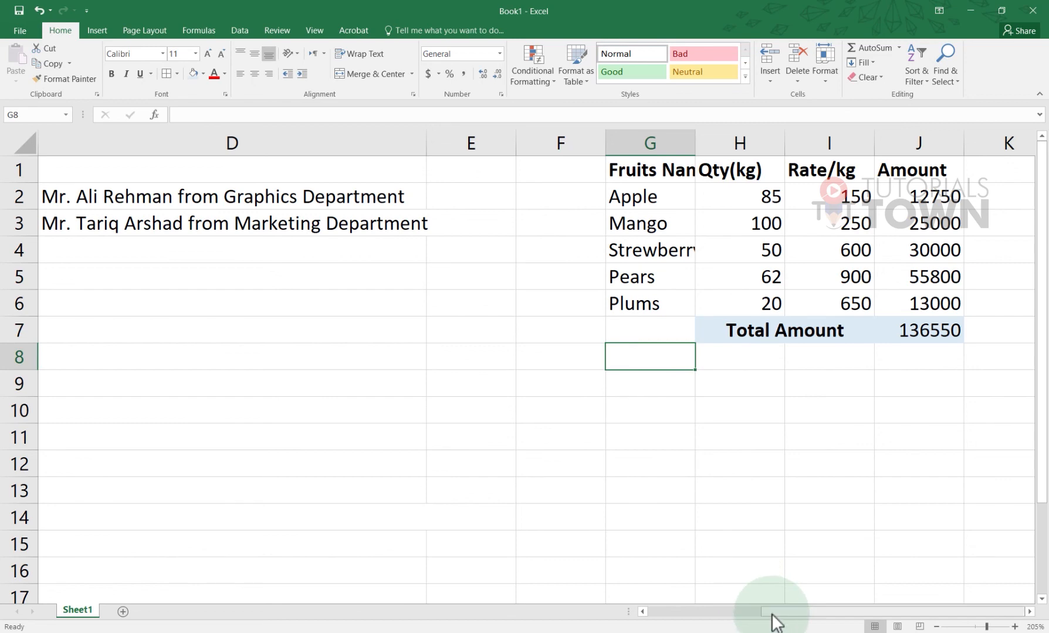
Type the description Blank Cell in B17
{"action": "left_click_drag", "start_coordinate": [772, 613], "coordinate": [651, 613]}
{"action": "scroll", "coordinate": [366, 545], "scroll_direction": "down", "scroll_amount": 1}
{"action": "scroll", "coordinate": [329, 519], "scroll_direction": "down", "scroll_amount": 1}
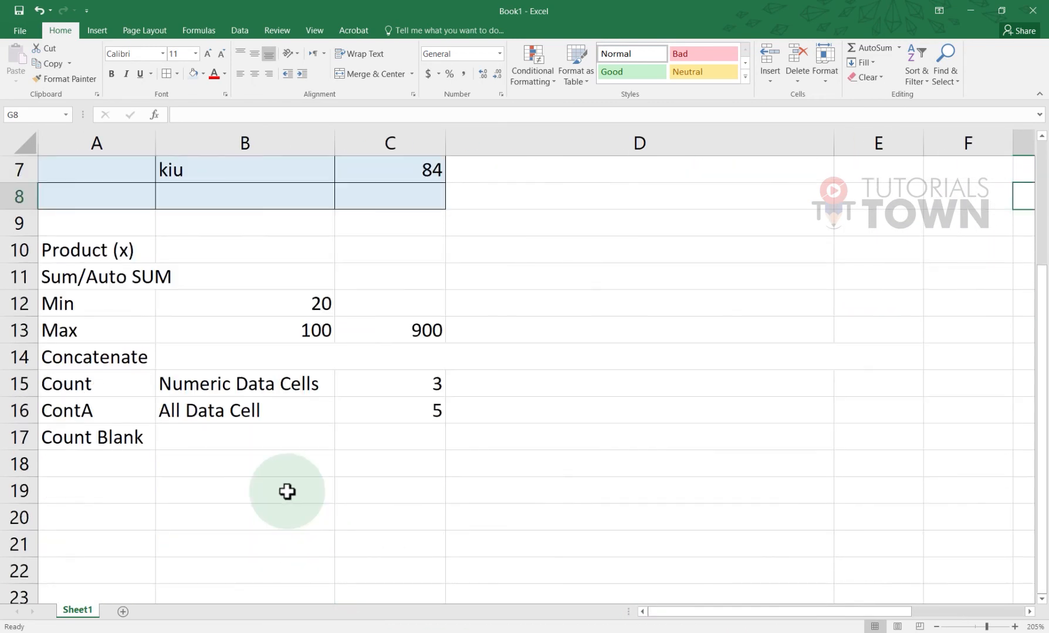
{"action": "scroll", "coordinate": [281, 490], "scroll_direction": "up", "scroll_amount": 1}
{"action": "left_click", "coordinate": [187, 515]}
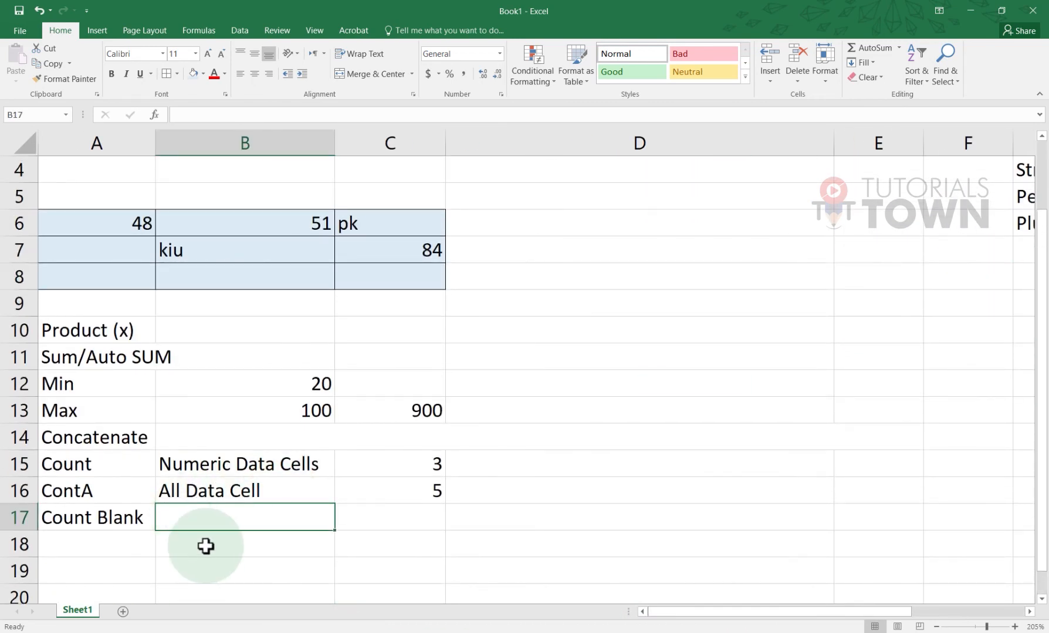
{"action": "type", "text": "Blank Cell"}
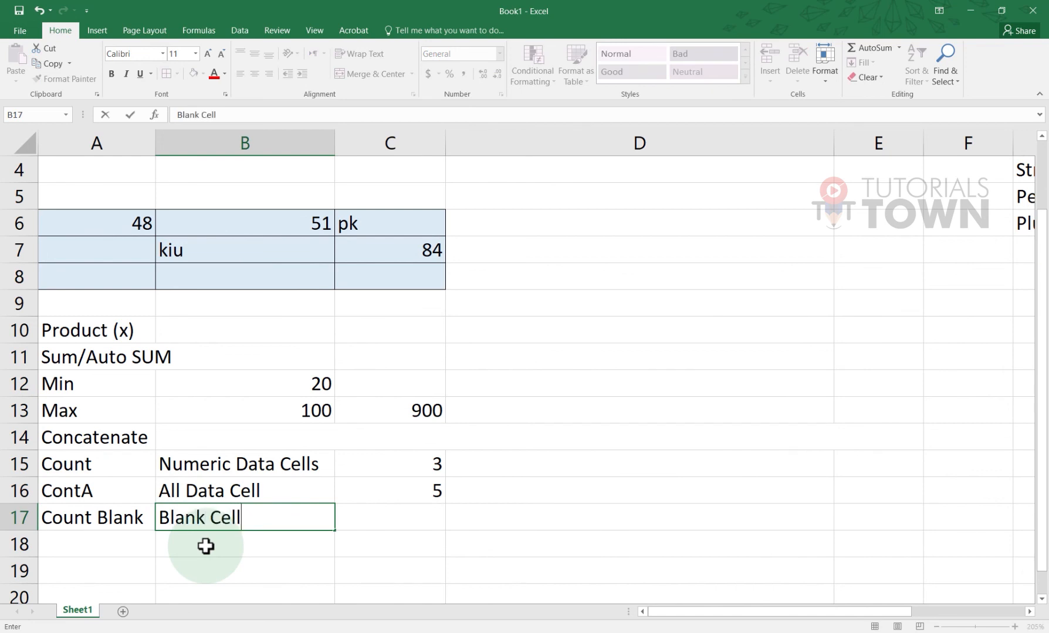
{"action": "left_click", "coordinate": [206, 547]}
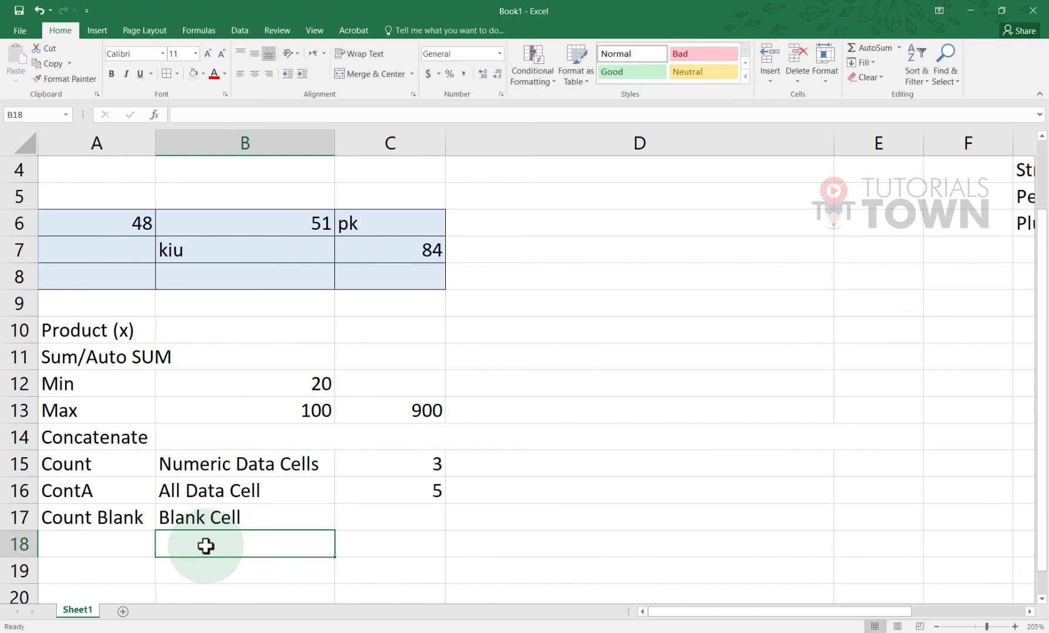
Enter =COUNTBLANK(A6:C8) in C17, returning 4
{"action": "left_click", "coordinate": [363, 517]}
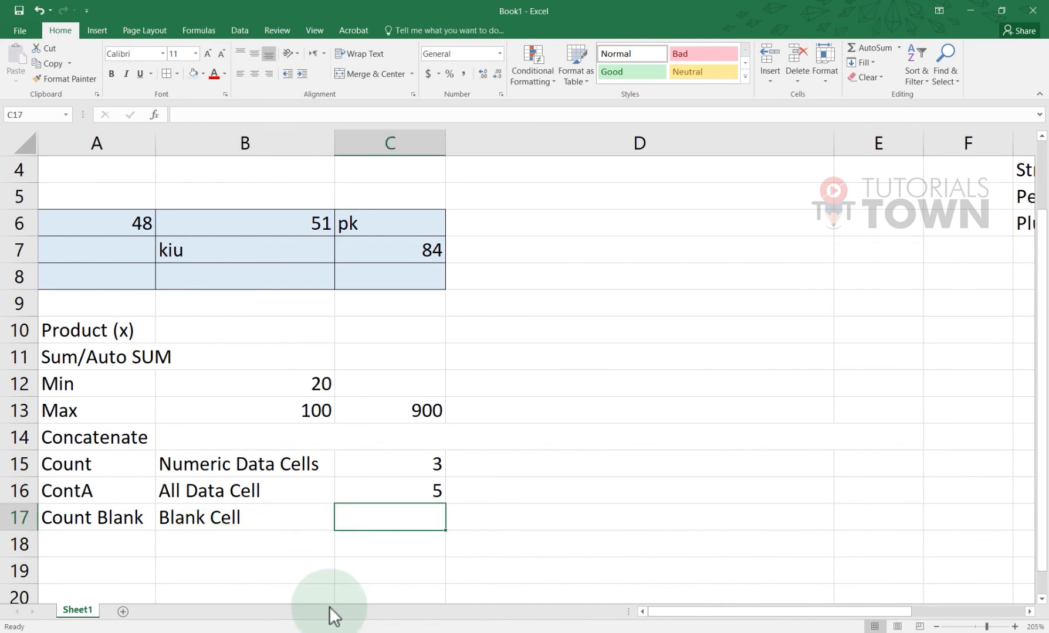
{"action": "type", "text": "="}
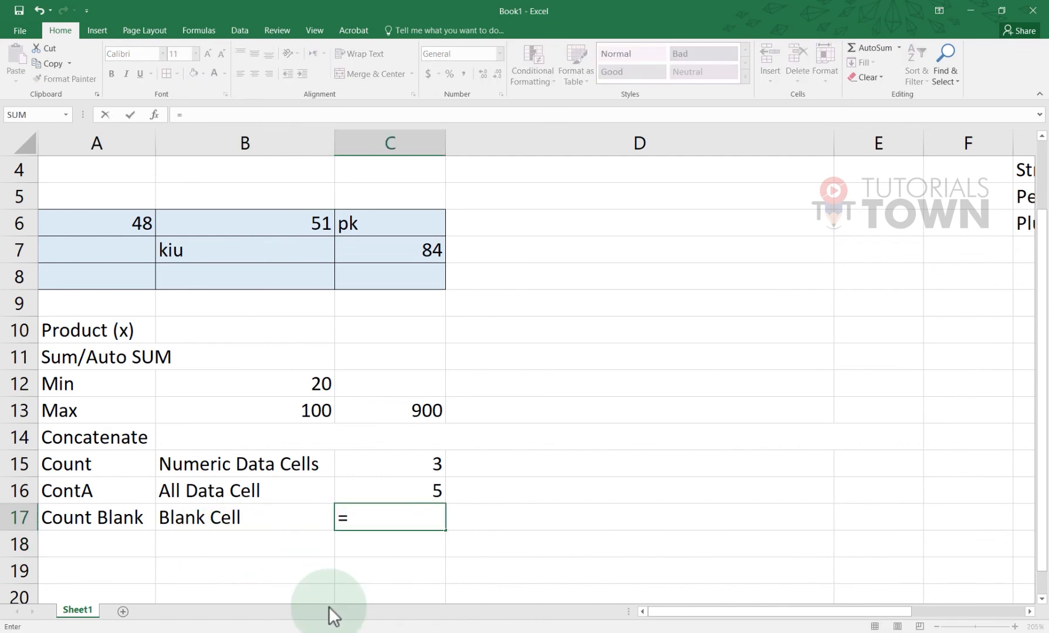
{"action": "type", "text": "countbla"}
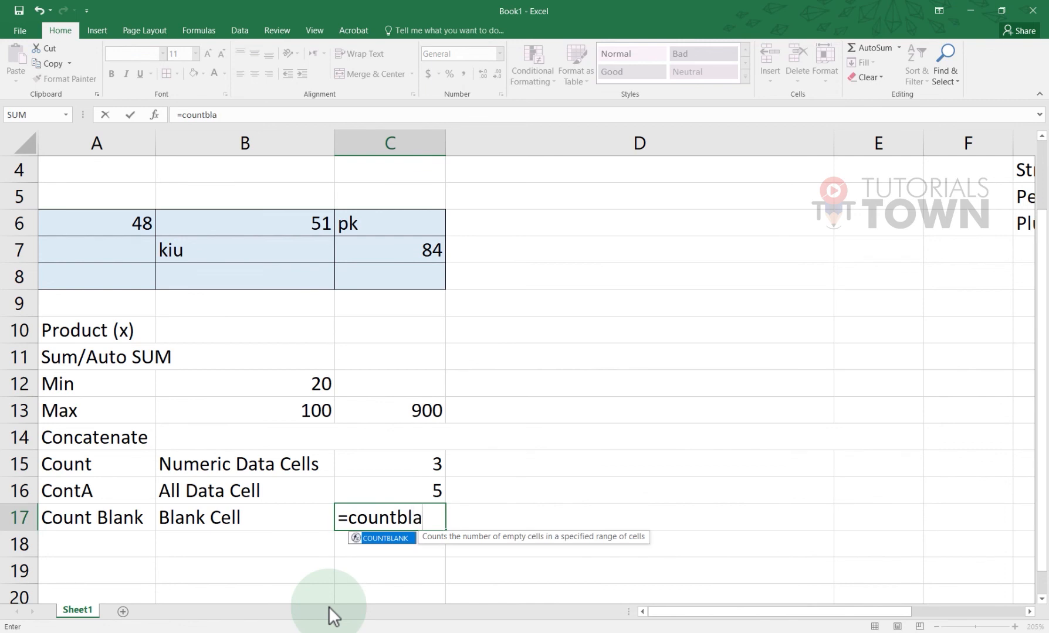
{"action": "key", "text": "Tab"}
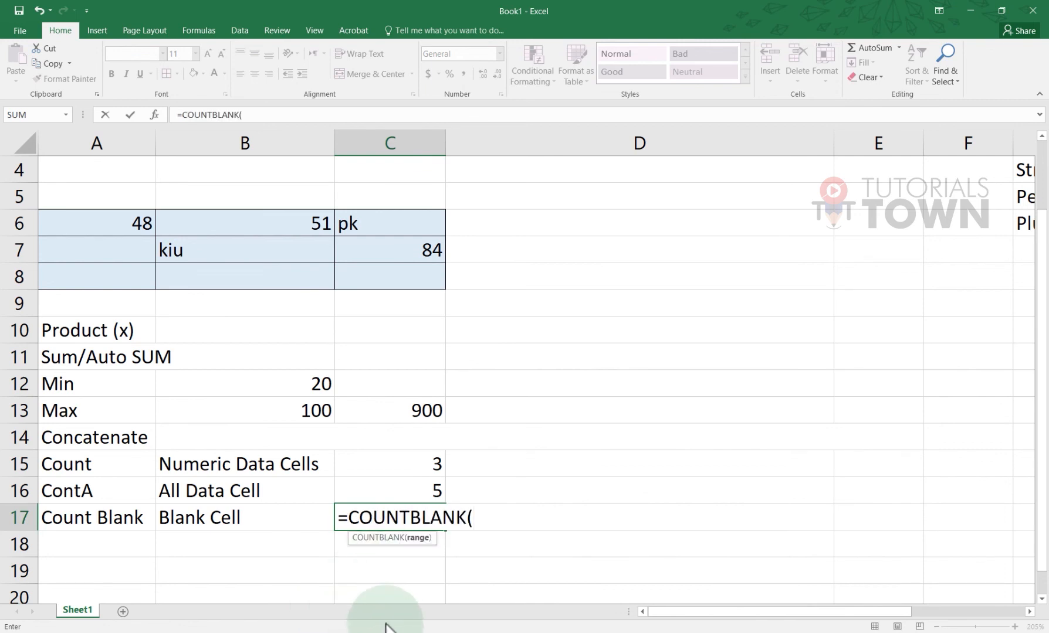
{"action": "left_click_drag", "start_coordinate": [83, 231], "coordinate": [366, 273]}
{"action": "key", "text": "Return"}
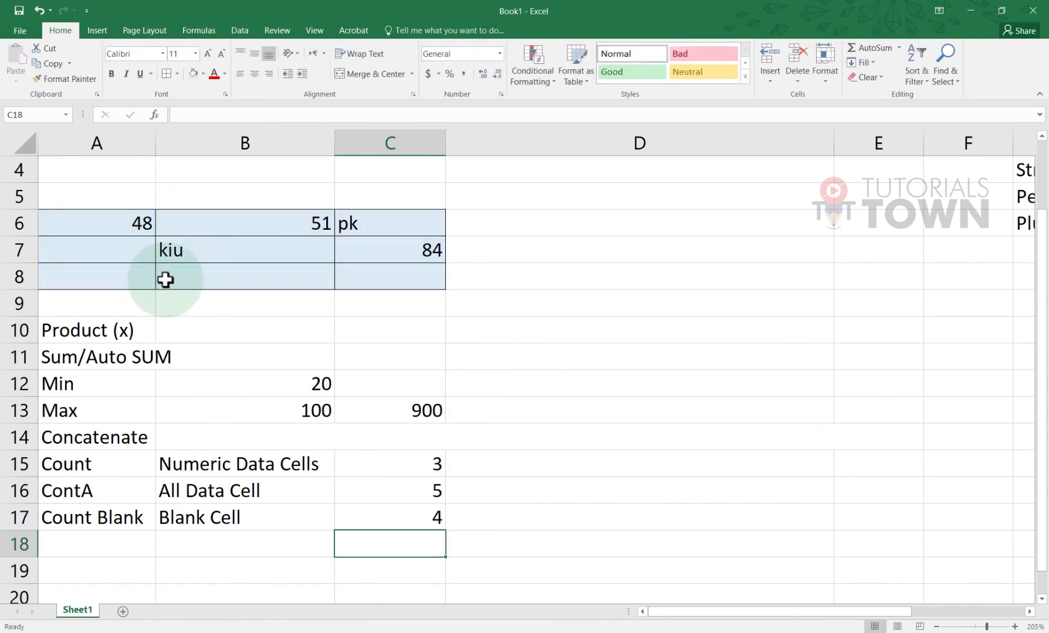
{"action": "left_click", "coordinate": [385, 523]}
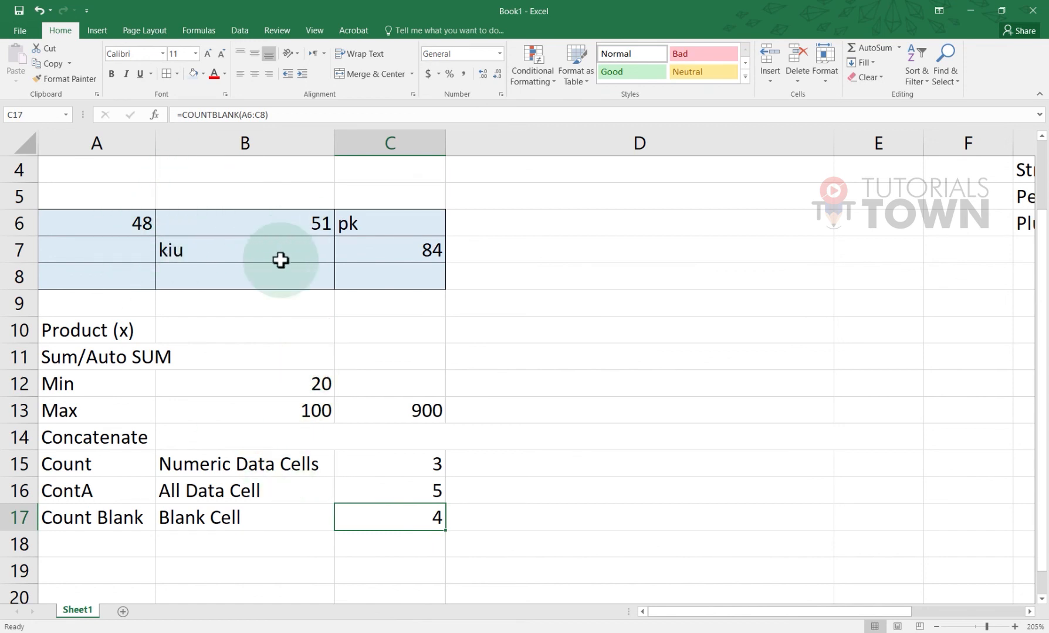
{"action": "left_click_drag", "start_coordinate": [113, 220], "coordinate": [380, 269]}
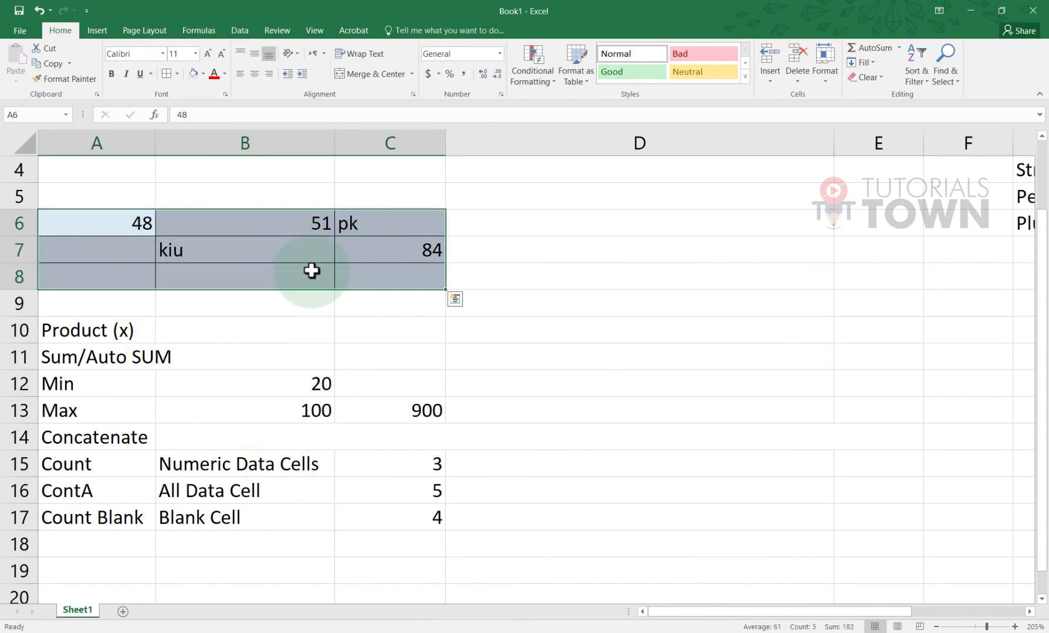
Label A18 'Alphabets Cells'
{"action": "left_click", "coordinate": [111, 557]}
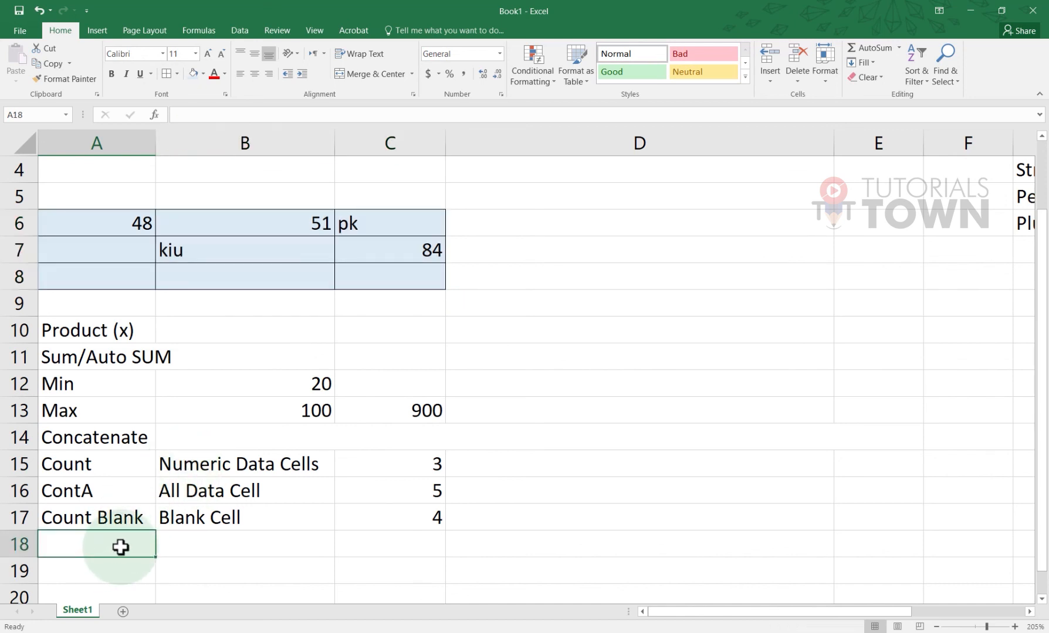
{"action": "type", "text": "Alphabets Cells"}
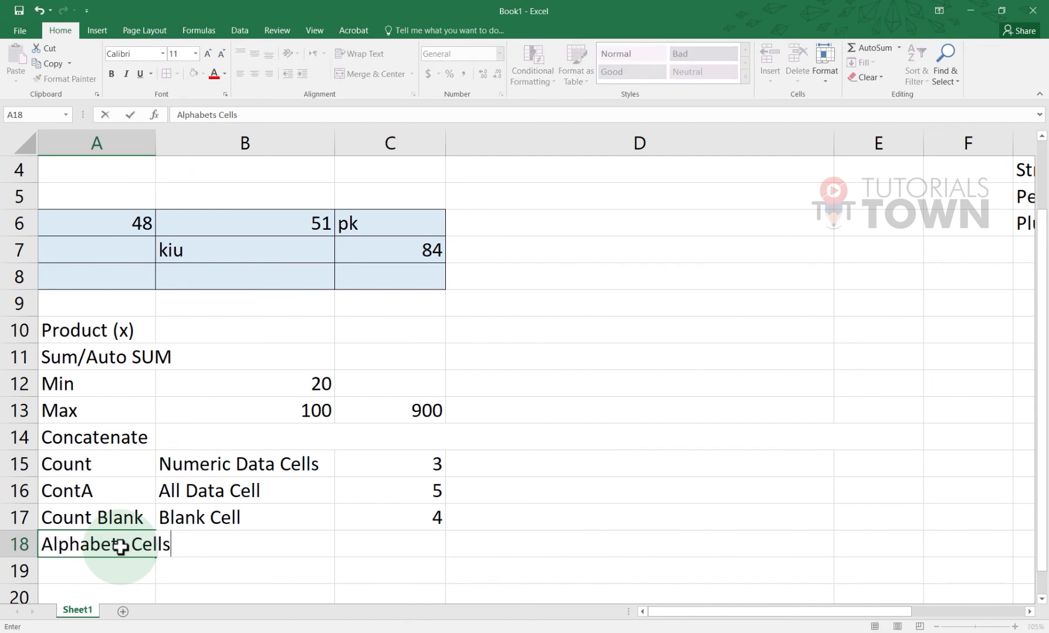
{"action": "key", "text": "Tab"}
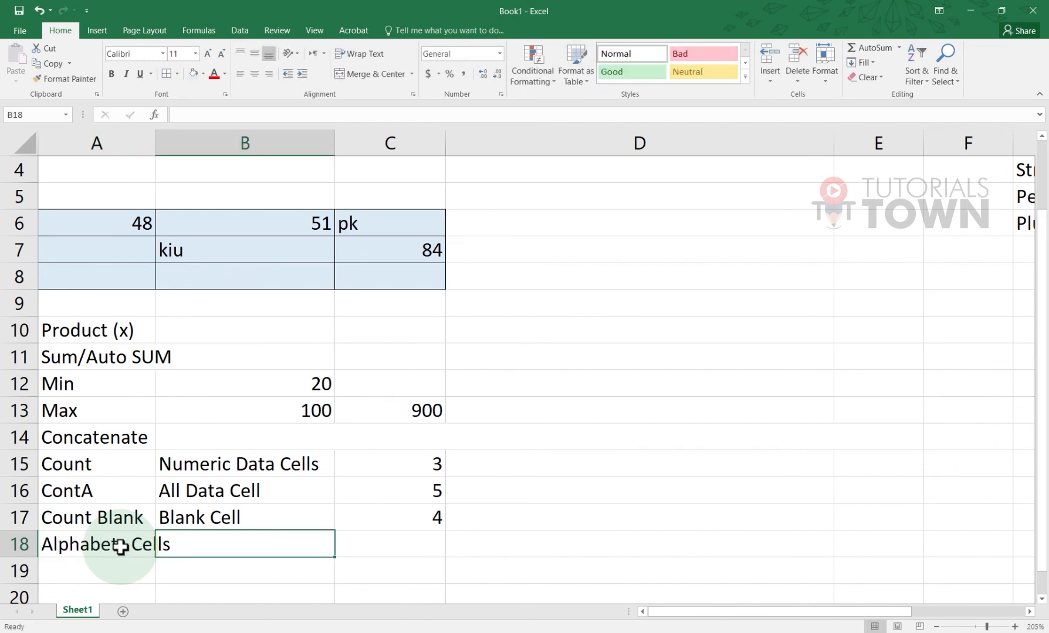
Enter =COUNTA(A6:C8)-COUNT(A6:C8) in C18, returning 2 text cells
{"action": "left_click", "coordinate": [394, 546]}
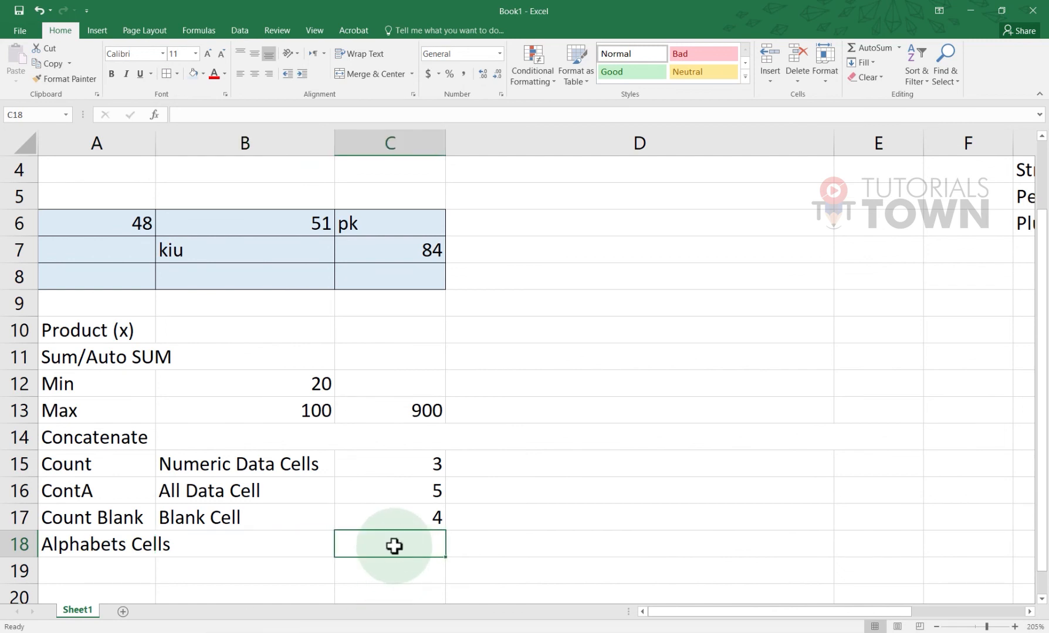
{"action": "type", "text": "="}
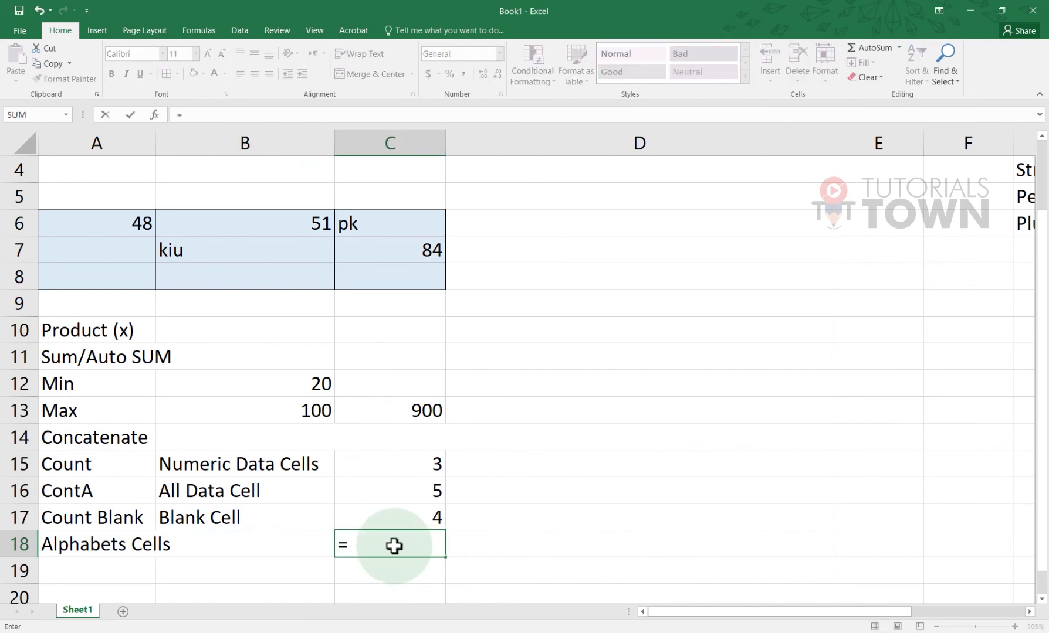
{"action": "type", "text": "count"}
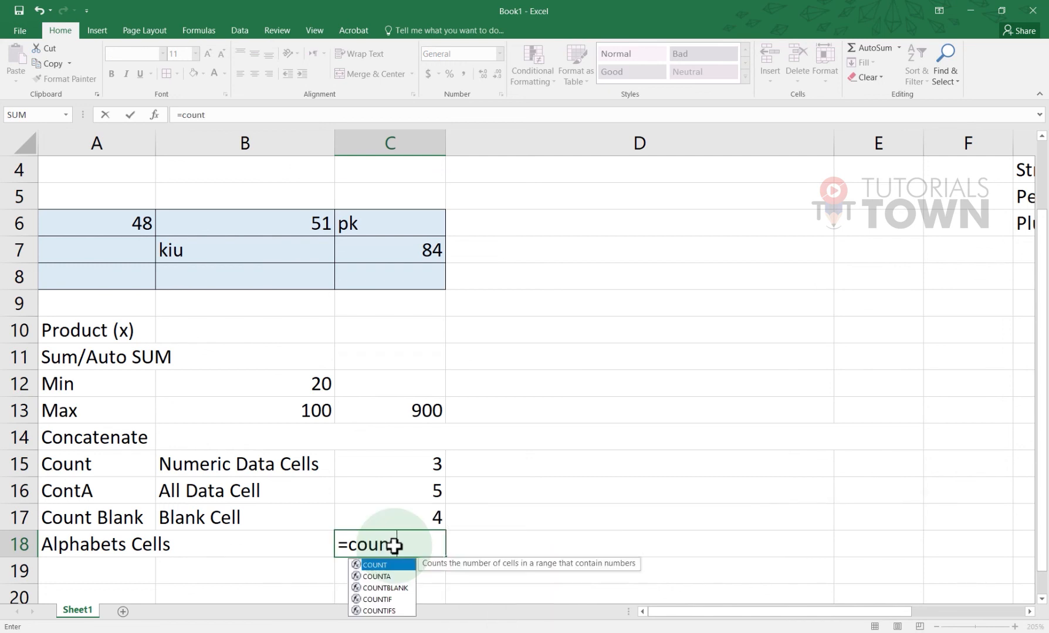
{"action": "type", "text": "("}
{"action": "left_click_drag", "start_coordinate": [103, 224], "coordinate": [390, 275]}
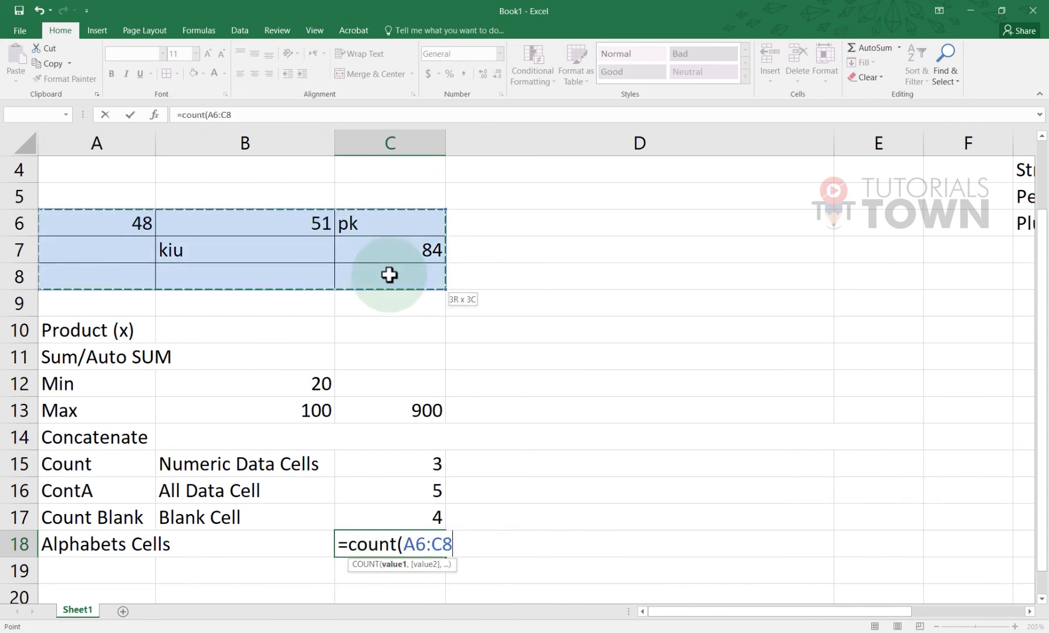
{"action": "type", "text": ")"}
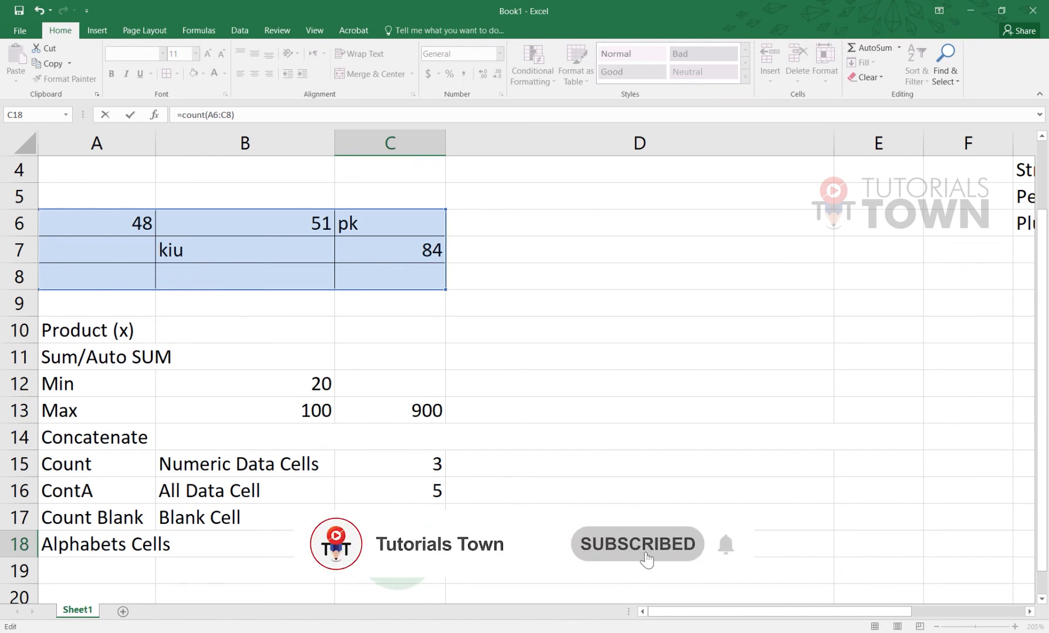
{"action": "type", "text": "A"}
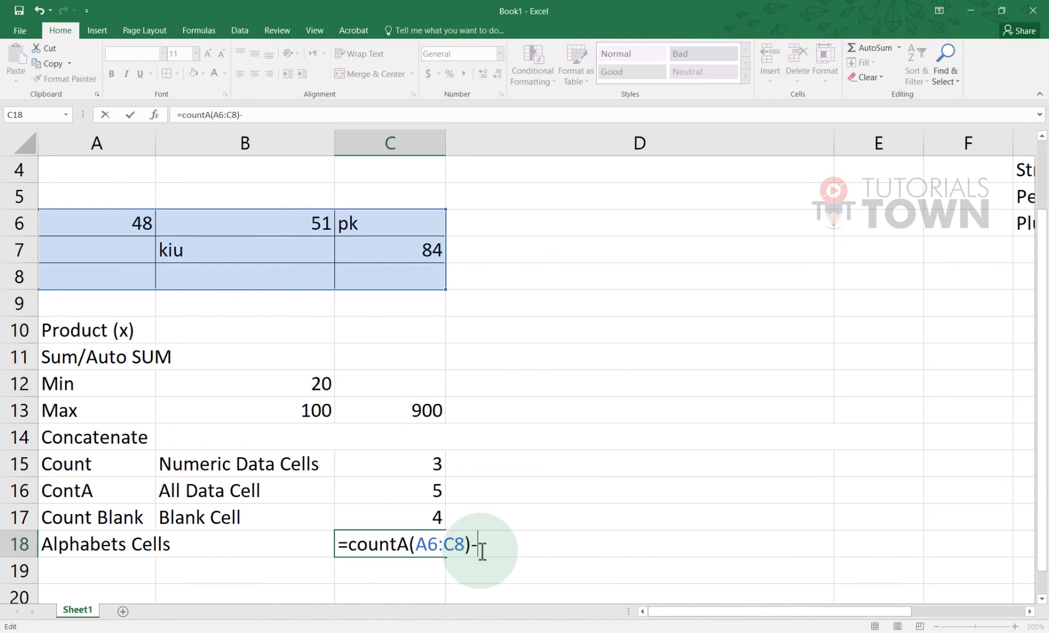
{"action": "type", "text": "-cont"}
{"action": "key", "text": "BackSpace"}
{"action": "key", "text": "BackSpace"}
{"action": "type", "text": "un"}
{"action": "key", "text": "Tab"}
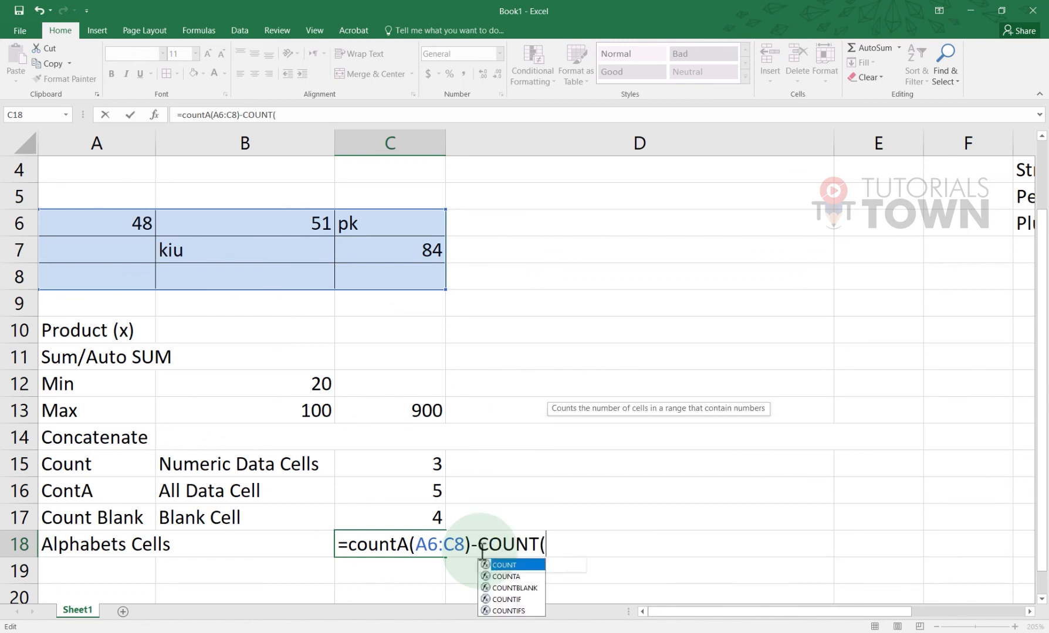
{"action": "left_click_drag", "start_coordinate": [94, 227], "coordinate": [414, 286]}
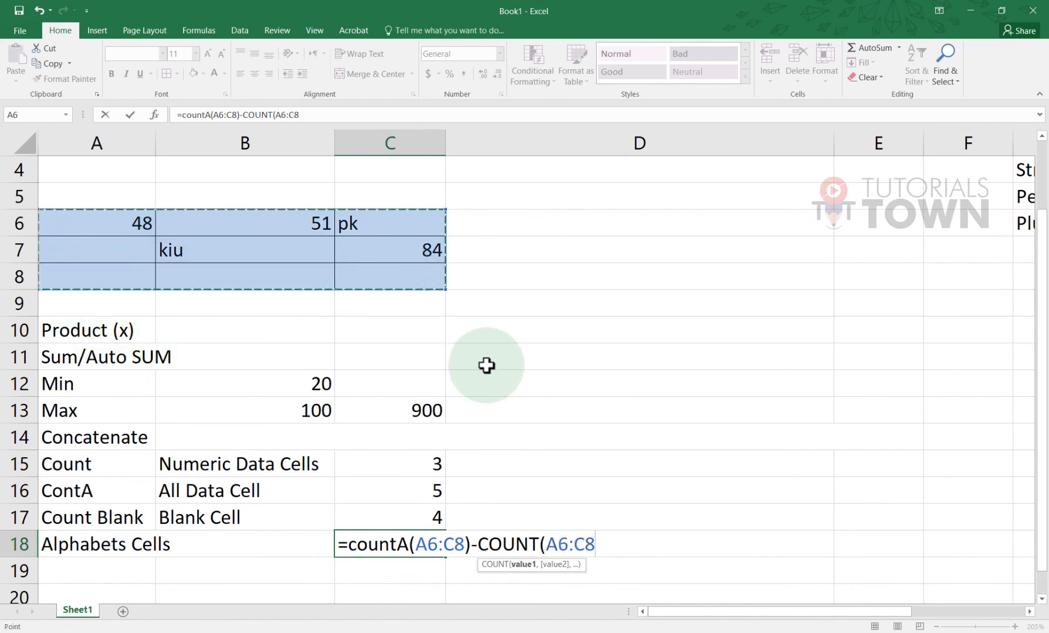
{"action": "type", "text": ")"}
{"action": "left_click_drag", "start_coordinate": [475, 544], "coordinate": [355, 545]}
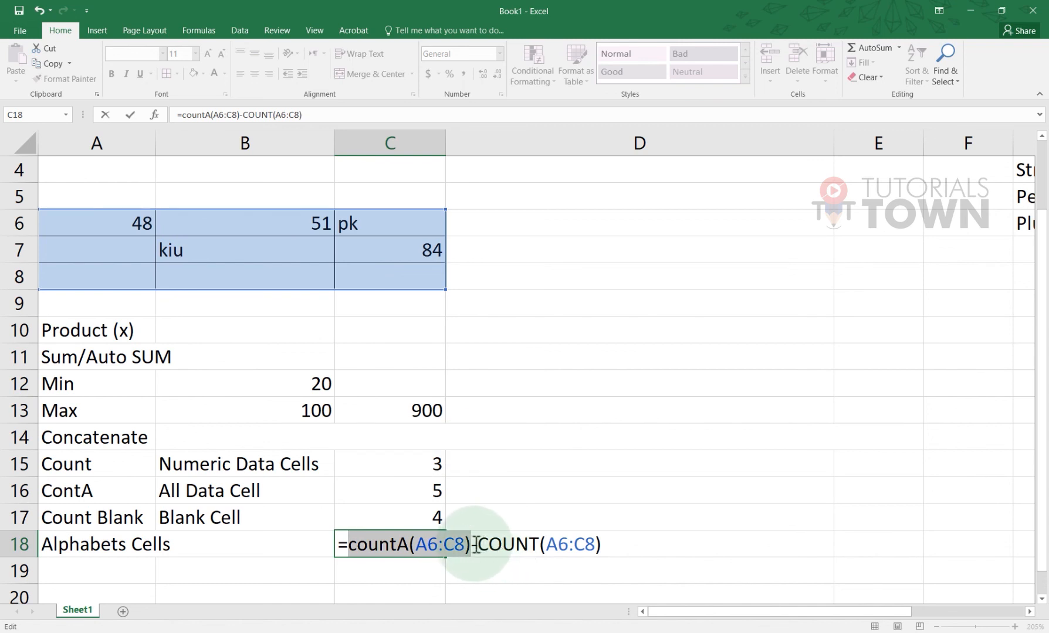
{"action": "left_click_drag", "start_coordinate": [478, 544], "coordinate": [595, 547]}
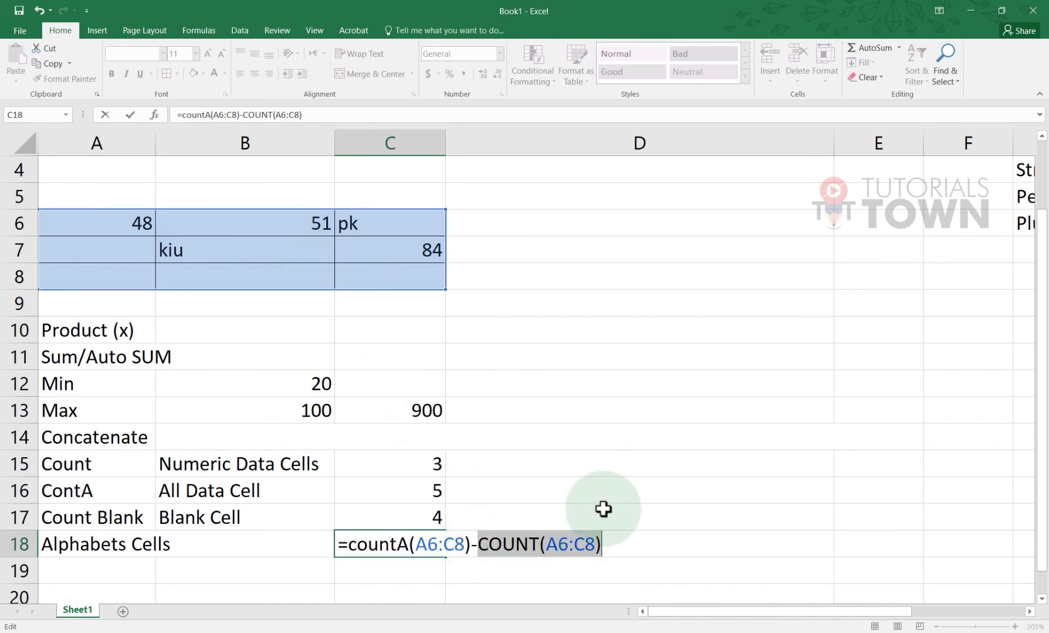
{"action": "key", "text": "Return"}
{"action": "left_click", "coordinate": [417, 544]}
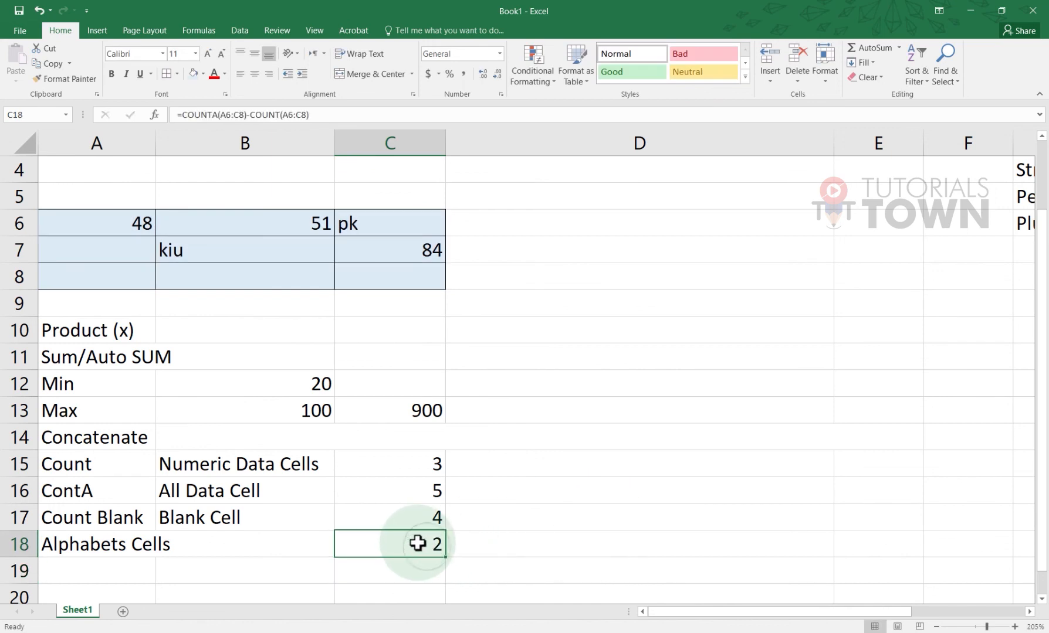